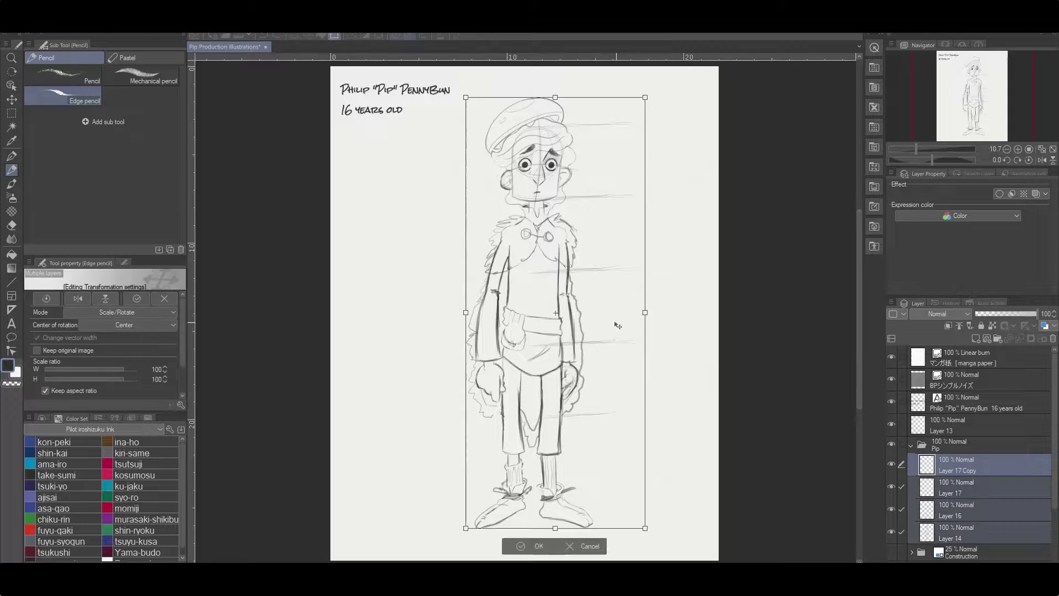
Scale down the full character sketch together with its guide lines and reposition it on the page
{"action": "left_click_drag", "start_coordinate": [466, 94], "coordinate": [485, 161]}
{"action": "left_click_drag", "start_coordinate": [595, 307], "coordinate": [572, 278]}
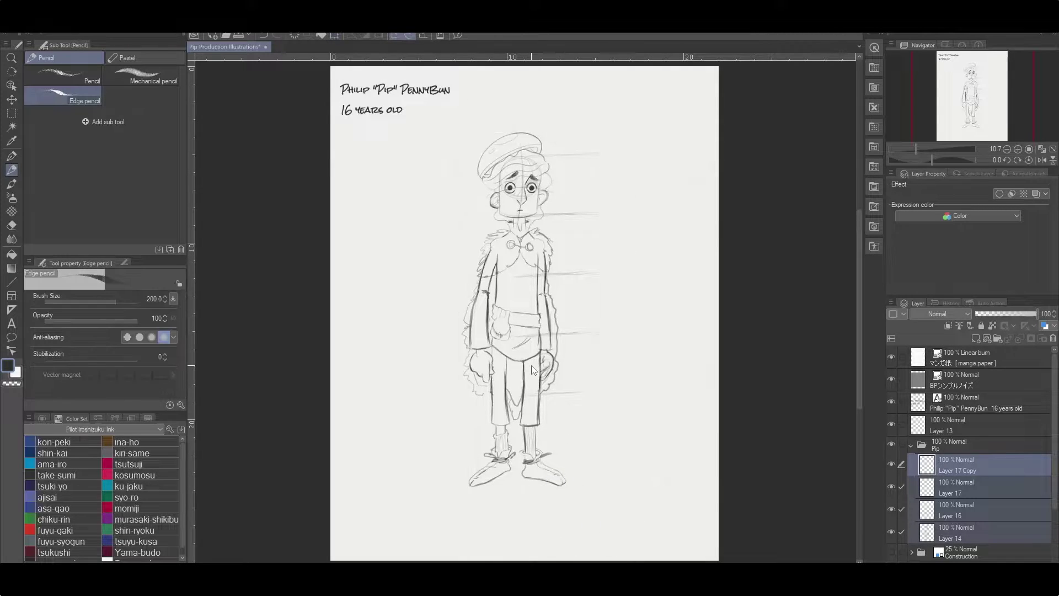
Paste a copy of the proportion guide lines, place it below the existing ones, and merge it into Layer 17 Copy
{"action": "key", "text": "ctrl+v"}
{"action": "key", "text": "ctrl+t"}
{"action": "left_click_drag", "start_coordinate": [573, 227], "coordinate": [573, 422]}
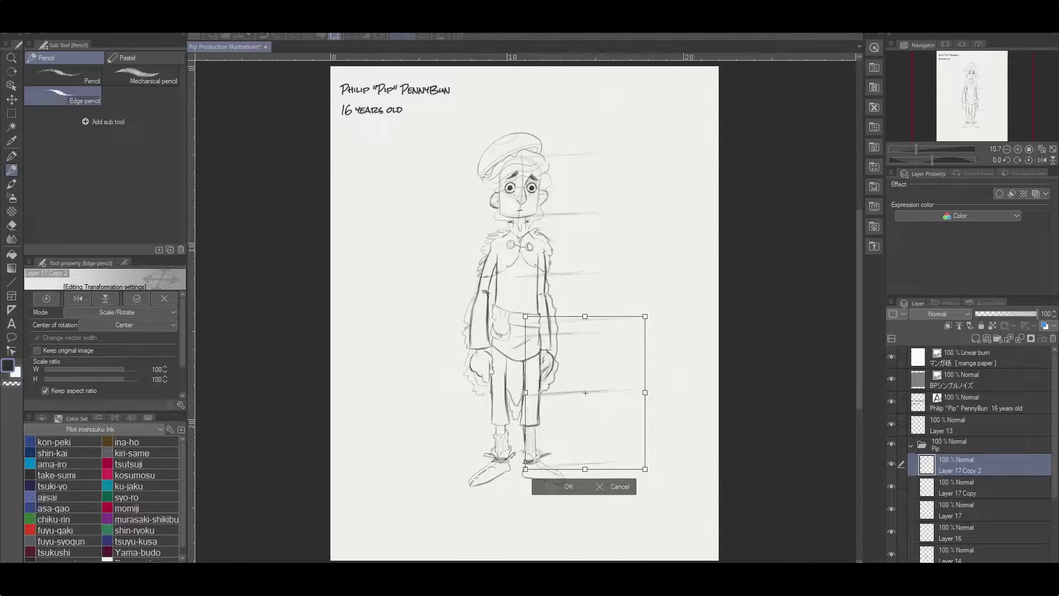
{"action": "left_click", "coordinate": [550, 486]}
{"action": "key", "text": "e"}
{"action": "key", "text": "ctrl+e"}
Paste another set of guide lines and position it below the character's feet to extend the height chart
{"action": "left_click", "coordinate": [625, 321], "text": "shift"}
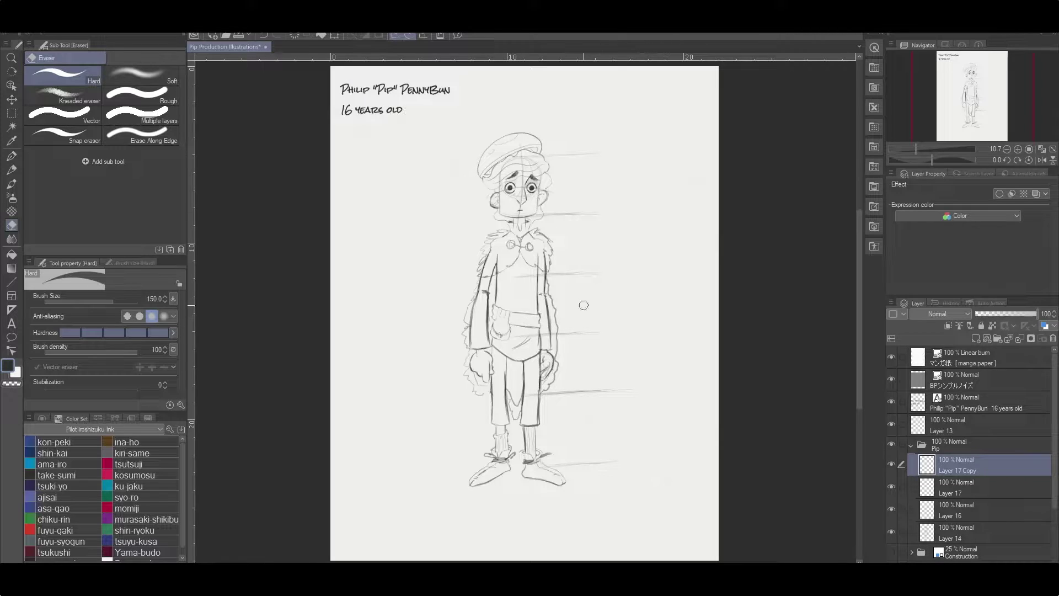
{"action": "key", "text": "ctrl+v"}
{"action": "key", "text": "ctrl+t"}
{"action": "left_click_drag", "start_coordinate": [540, 417], "coordinate": [553, 494]}
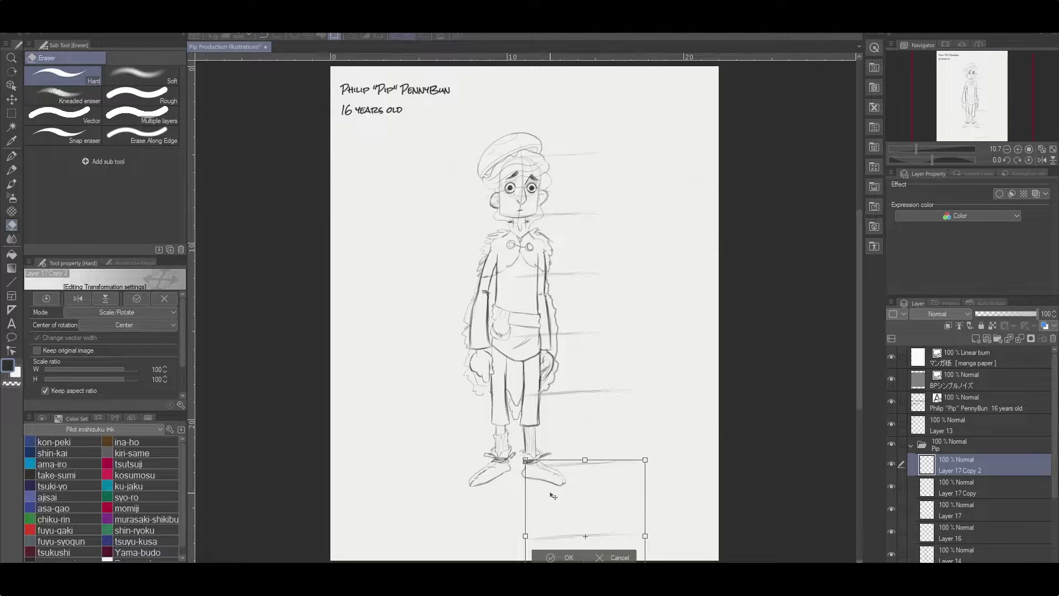
{"action": "key", "text": "Return"}
Scale the sketch and guide line layers together to 87% and move them up the page
{"action": "left_click", "coordinate": [948, 550], "text": "shift"}
{"action": "key", "text": "ctrl+t"}
{"action": "left_click_drag", "start_coordinate": [648, 563], "coordinate": [596, 556]}
{"action": "left_click_drag", "start_coordinate": [512, 220], "coordinate": [531, 234]}
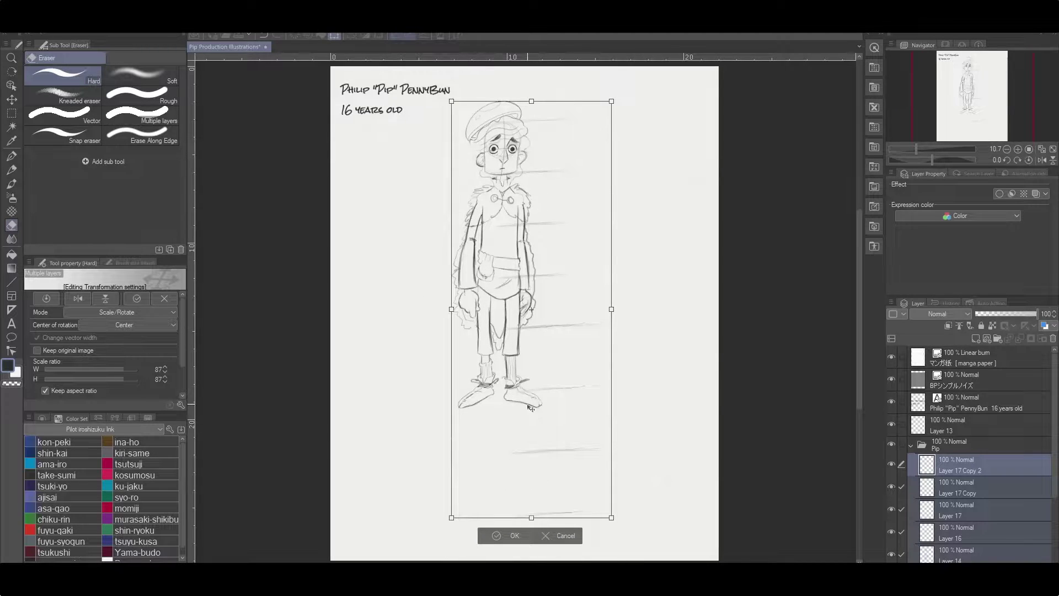
{"action": "key", "text": "Return"}
Redraw the lowest guide line with the Edge pencil and merge the guide line layers into Layer 17
{"action": "left_click_drag", "start_coordinate": [722, 426], "coordinate": [587, 450]}
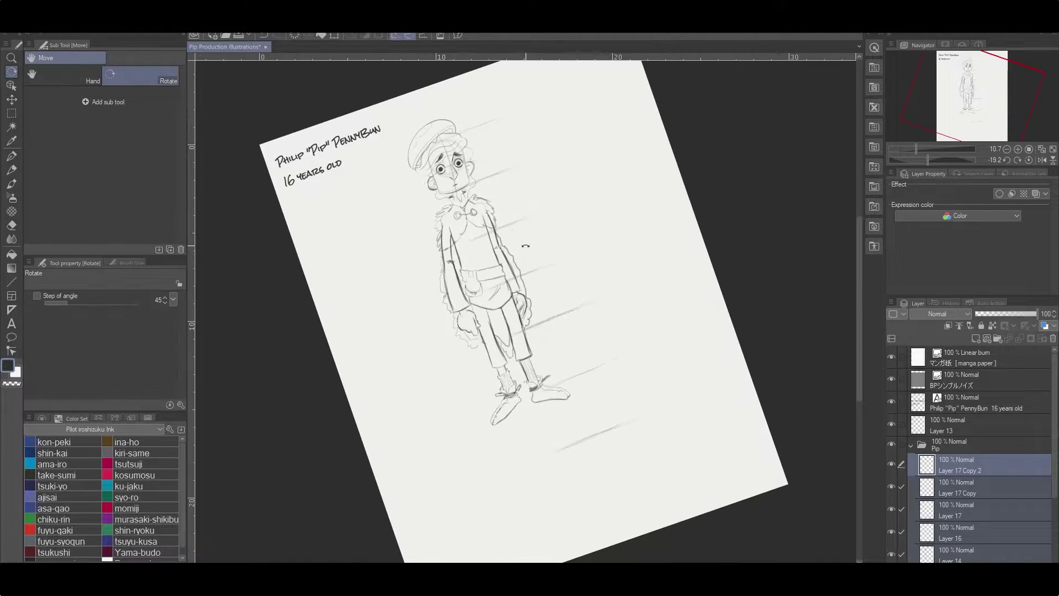
{"action": "key", "text": "p"}
{"action": "key", "text": "ctrl+z"}
{"action": "key", "text": "ctrl+z"}
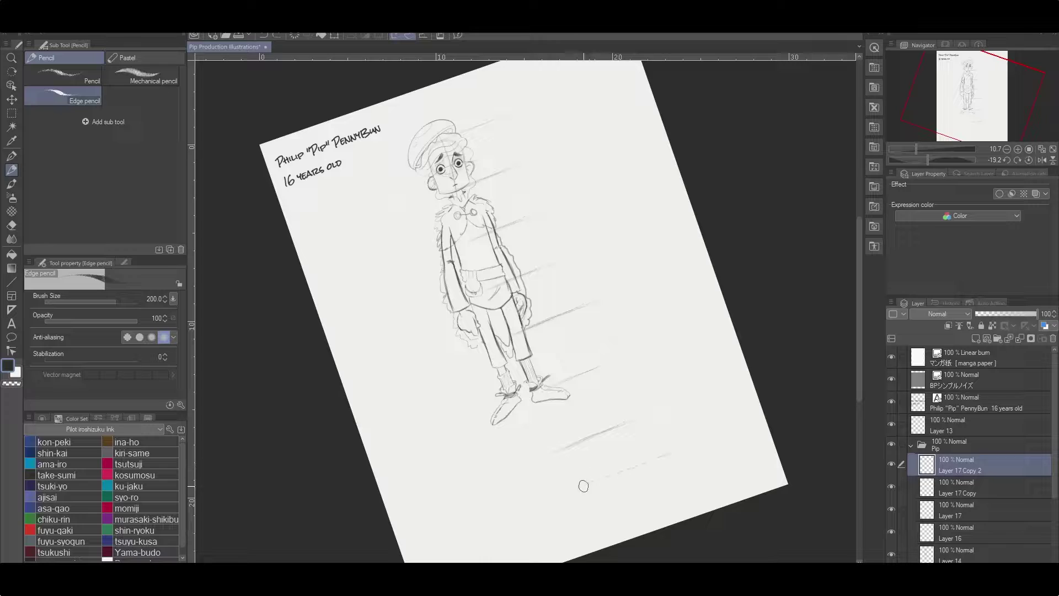
{"action": "key", "text": "ctrl+e"}
{"action": "key", "text": "ctrl+e"}
Move the guide lines sideways so they stand clear of the character
{"action": "key", "text": "ctrl+t"}
{"action": "left_click", "coordinate": [1029, 160]}
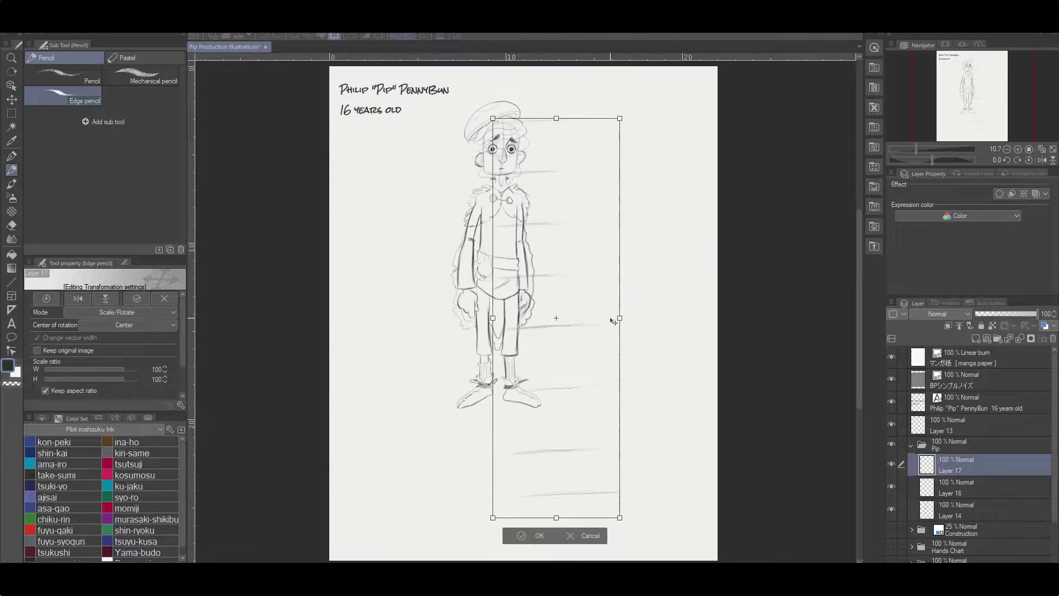
{"action": "left_click_drag", "start_coordinate": [614, 321], "coordinate": [664, 323]}
{"action": "key", "text": "Return"}
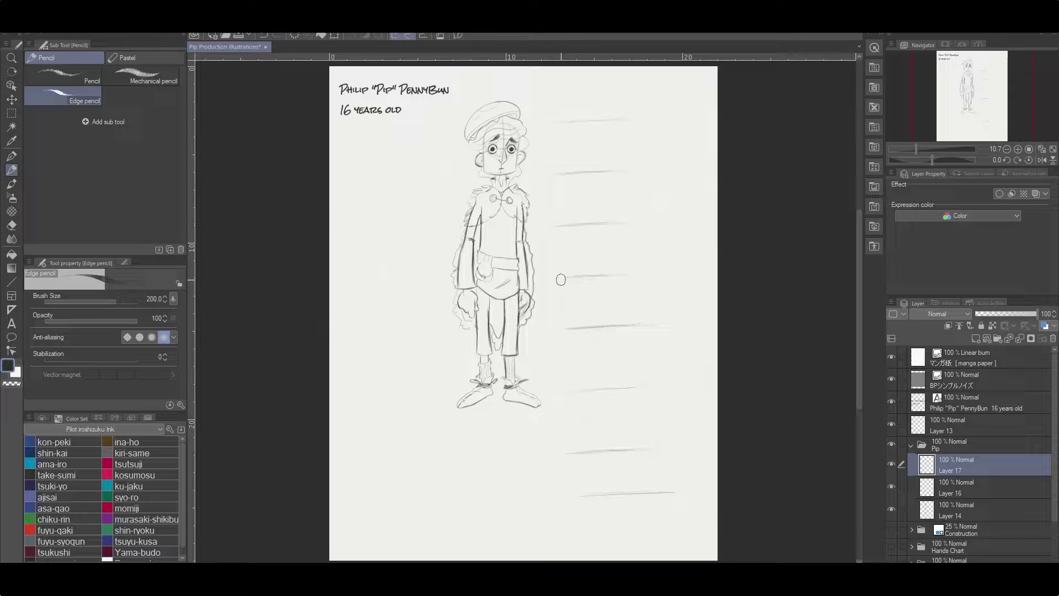
Merge Layer 16 into Layer 14 to combine the character sketch
{"action": "scroll", "coordinate": [560, 280], "scroll_direction": "up", "scroll_amount": 3}
{"action": "left_click", "coordinate": [959, 487]}
{"action": "key", "text": "ctrl+e"}
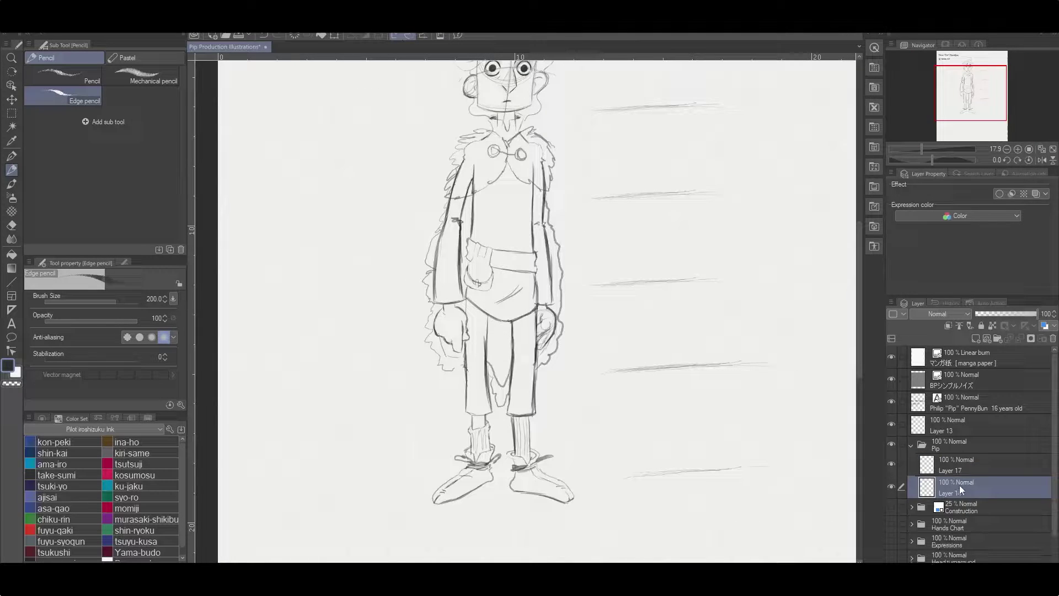
Select the waist, legs and feet with the Selection pen, and keep a hidden duplicate of Layer 14 beneath it
{"action": "key", "text": "m"}
{"action": "mouse_move", "coordinate": [472, 241]}
{"action": "left_mouse_down"}
{"action": "mouse_move", "coordinate": [472, 356]}
{"action": "mouse_move", "coordinate": [486, 401]}
{"action": "mouse_move", "coordinate": [469, 514]}
{"action": "mouse_move", "coordinate": [564, 508]}
{"action": "mouse_move", "coordinate": [520, 399]}
{"action": "mouse_move", "coordinate": [526, 272]}
{"action": "mouse_move", "coordinate": [484, 253]}
{"action": "mouse_move", "coordinate": [502, 289]}
{"action": "mouse_move", "coordinate": [503, 342]}
{"action": "left_mouse_up"}
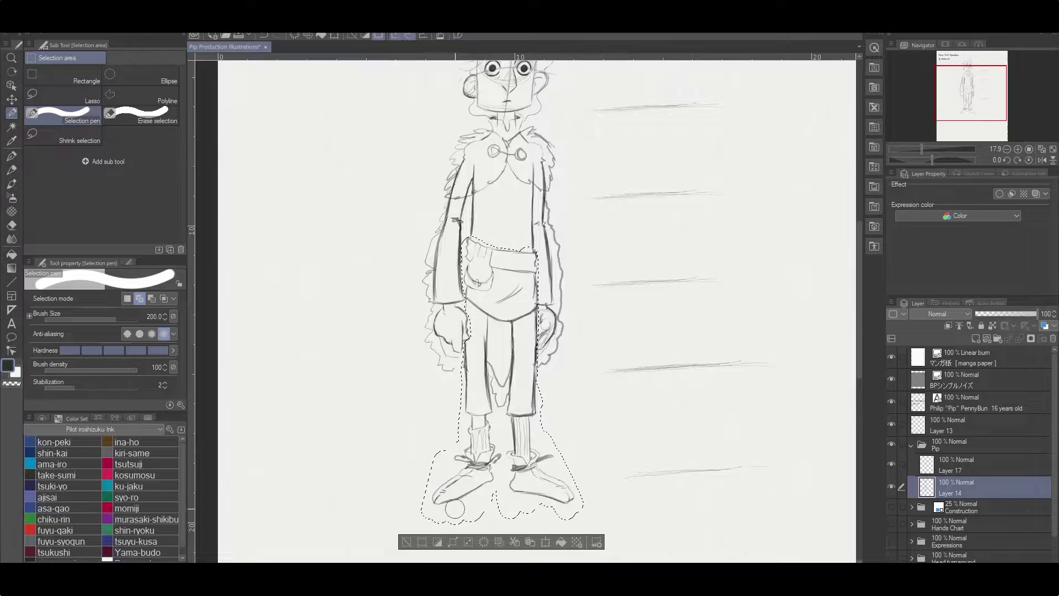
{"action": "key", "text": "ctrl+j"}
{"action": "left_click", "coordinate": [891, 487]}
{"action": "left_click_drag", "start_coordinate": [960, 510], "coordinate": [968, 488]}
Extend the selection to the forearms, hands and lower cape, and shift the lower body down to lengthen the torso
{"action": "key", "text": "ctrl+t"}
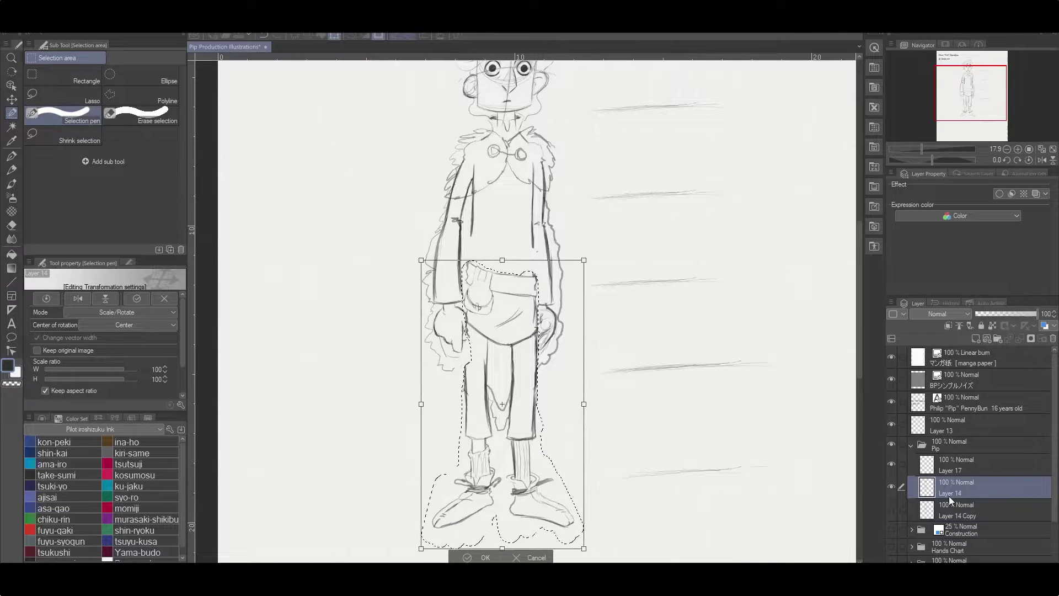
{"action": "key", "text": "Return"}
{"action": "mouse_move", "coordinate": [447, 231]}
{"action": "left_mouse_down"}
{"action": "mouse_move", "coordinate": [469, 276]}
{"action": "mouse_move", "coordinate": [529, 232]}
{"action": "mouse_move", "coordinate": [574, 353]}
{"action": "mouse_move", "coordinate": [501, 373]}
{"action": "mouse_move", "coordinate": [501, 397]}
{"action": "left_mouse_up"}
{"action": "key", "text": "ctrl+t"}
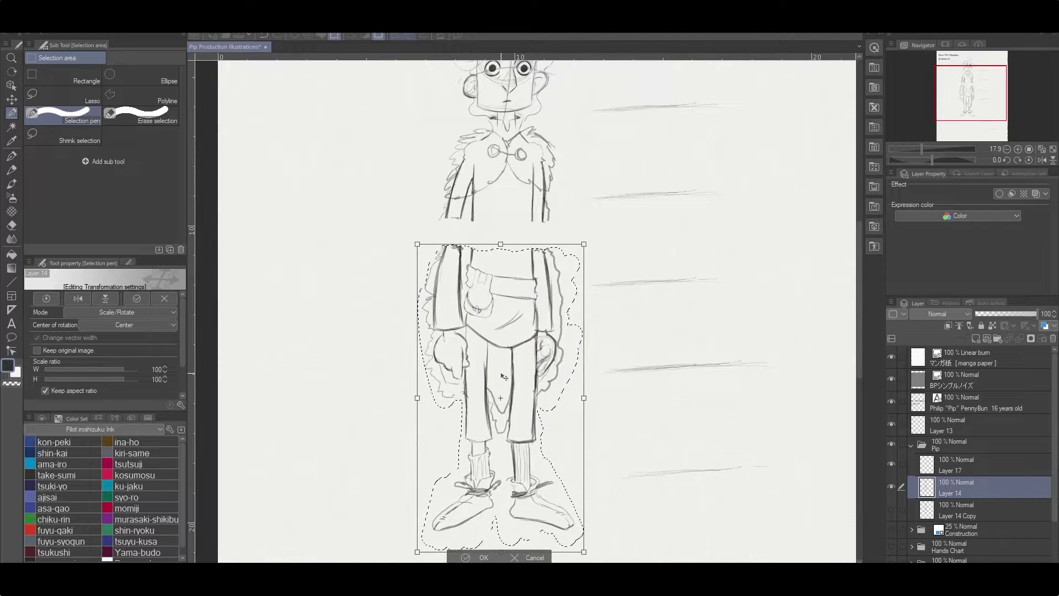
{"action": "key", "text": "Return"}
Draw the outer arm line across the gap on the pouch side with the Edge pencil
{"action": "key", "text": "p"}
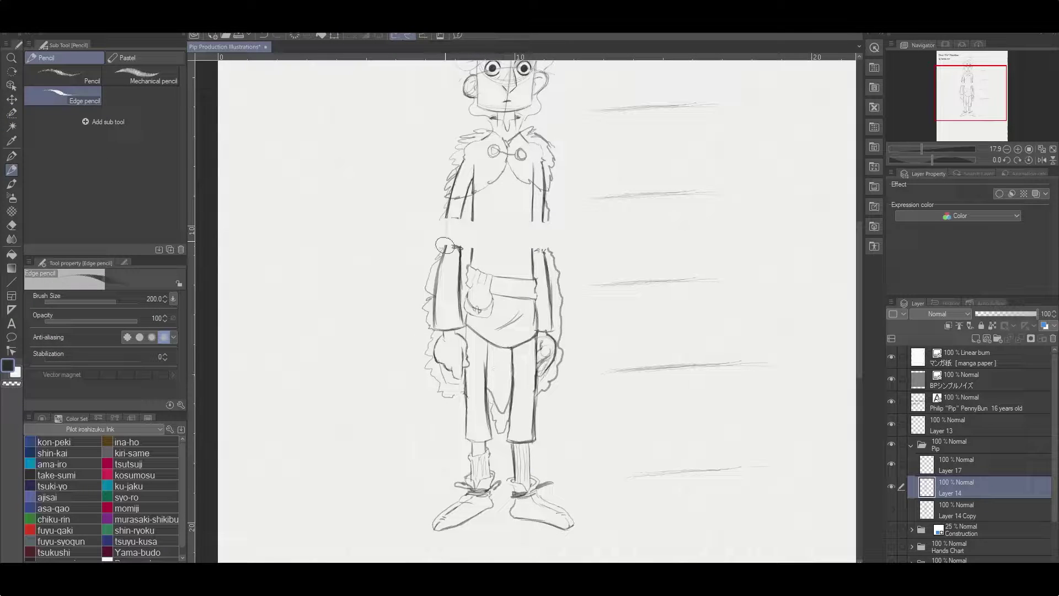
{"action": "left_click_drag", "start_coordinate": [459, 165], "coordinate": [443, 242]}
Show the Construction folder, move Layer 15 out of it to below Layer 14, and place its arm sketch beside the character
{"action": "left_click", "coordinate": [892, 529]}
{"action": "left_click", "coordinate": [911, 530]}
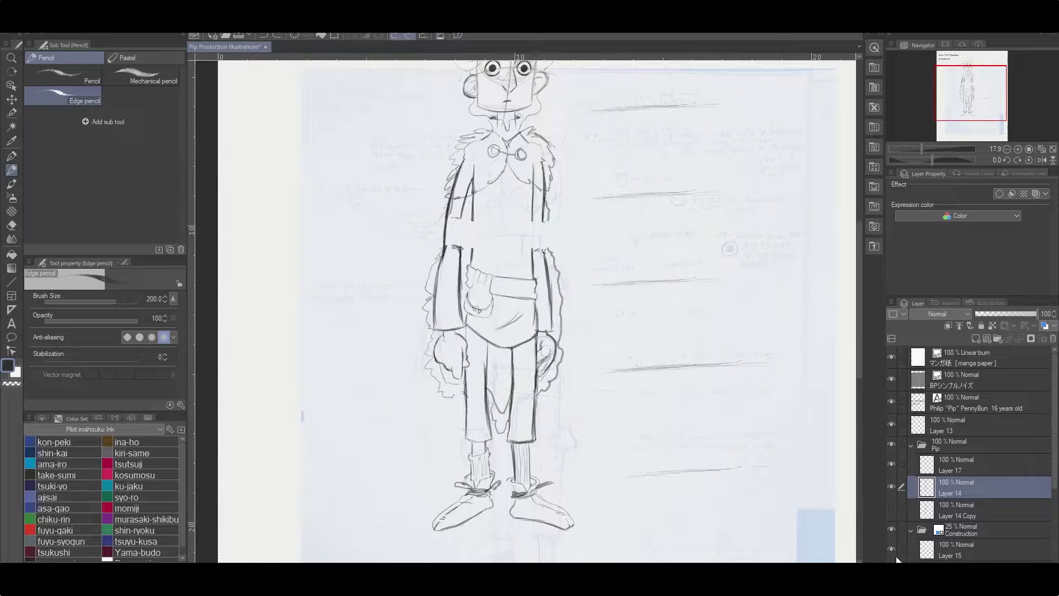
{"action": "left_click_drag", "start_coordinate": [897, 558], "coordinate": [910, 500]}
{"action": "key", "text": "ctrl+t"}
{"action": "left_click_drag", "start_coordinate": [430, 331], "coordinate": [303, 294]}
{"action": "key", "text": "Return"}
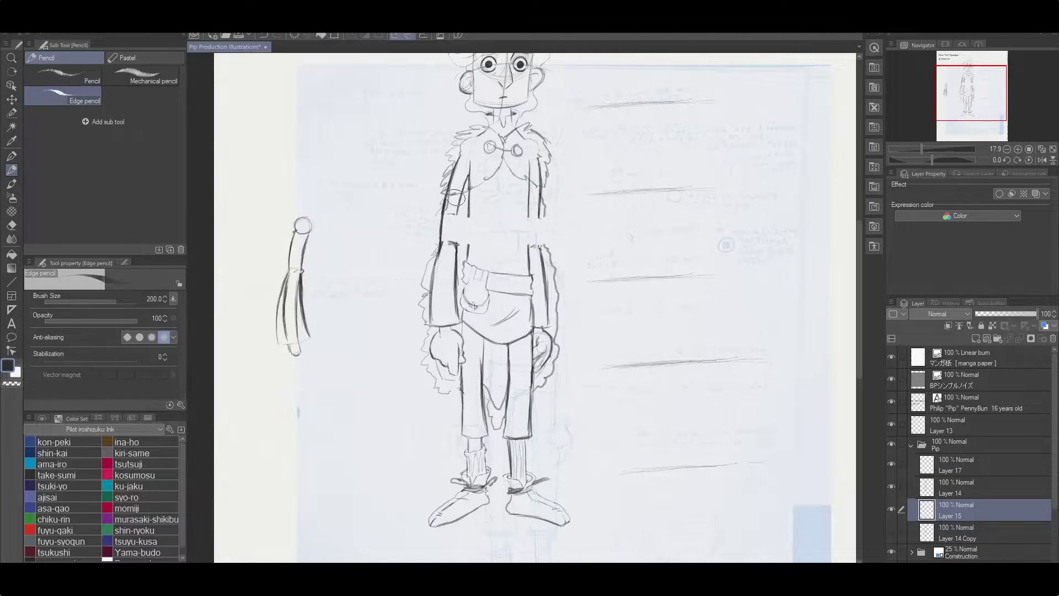
Redraw the pouch-side arm on Layer 14, joining the upper arm to the elbow and sleeve
{"action": "key", "text": "alt+bracketright"}
{"action": "mouse_move", "coordinate": [444, 190]}
{"action": "left_mouse_down"}
{"action": "mouse_move", "coordinate": [466, 165]}
{"action": "mouse_move", "coordinate": [434, 274]}
{"action": "mouse_move", "coordinate": [447, 267]}
{"action": "mouse_move", "coordinate": [443, 222]}
{"action": "mouse_move", "coordinate": [455, 226]}
{"action": "mouse_move", "coordinate": [448, 249]}
{"action": "mouse_move", "coordinate": [463, 189]}
{"action": "left_mouse_up"}
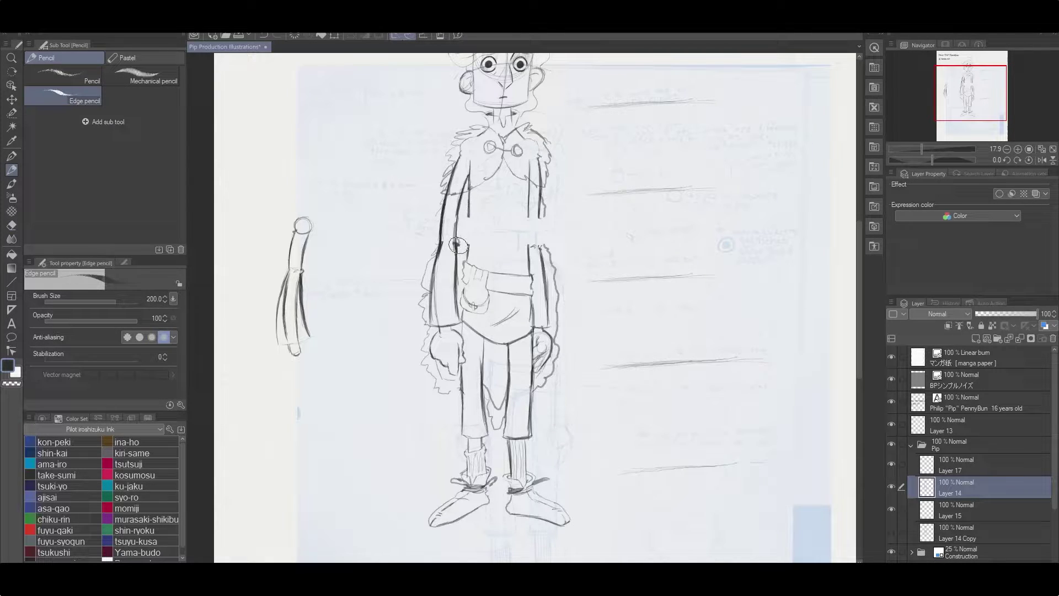
{"action": "key", "text": "e"}
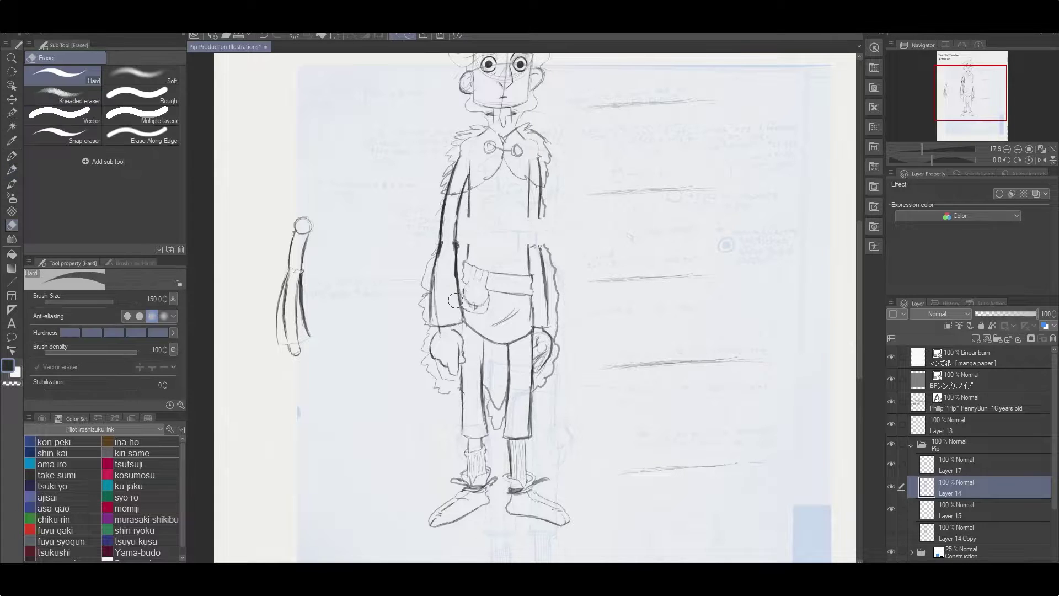
{"action": "key", "text": "p"}
{"action": "left_click_drag", "start_coordinate": [450, 248], "coordinate": [430, 298]}
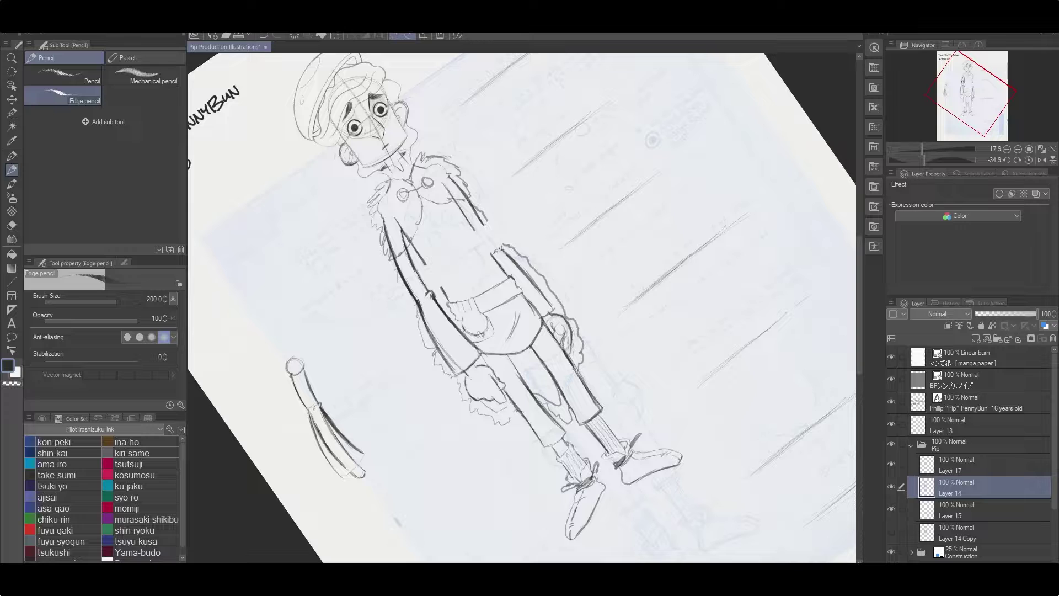
Erase the stray lines inside the pouch-side sleeve
{"action": "left_click_drag", "start_coordinate": [496, 276], "coordinate": [529, 242]}
{"action": "key", "text": "e"}
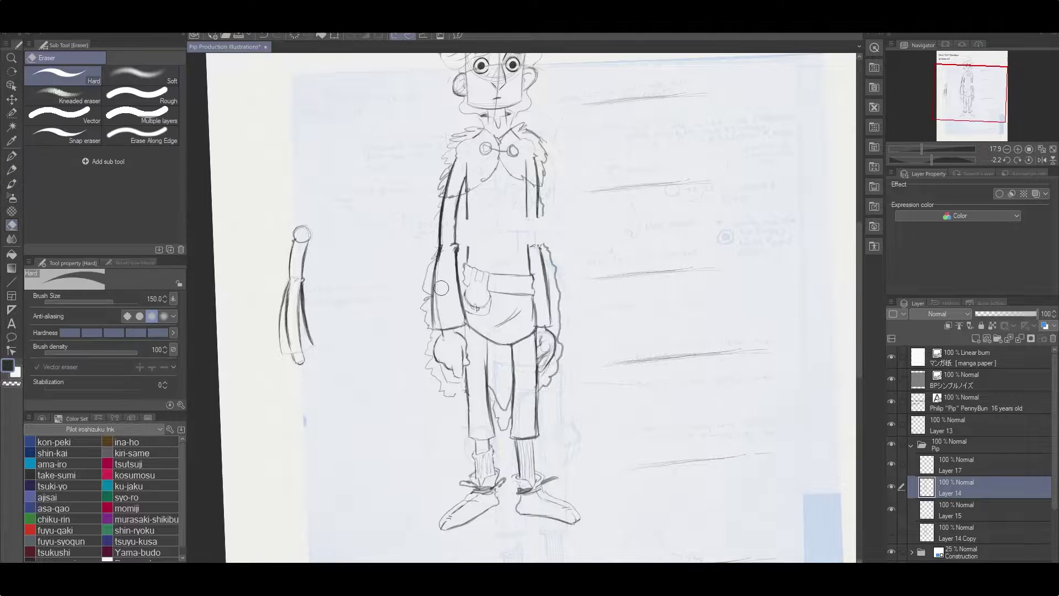
{"action": "left_click_drag", "start_coordinate": [439, 265], "coordinate": [438, 309]}
Redraw the outline of the arm opposite the pouch, joining the upper arm to the sleeve
{"action": "key", "text": "p"}
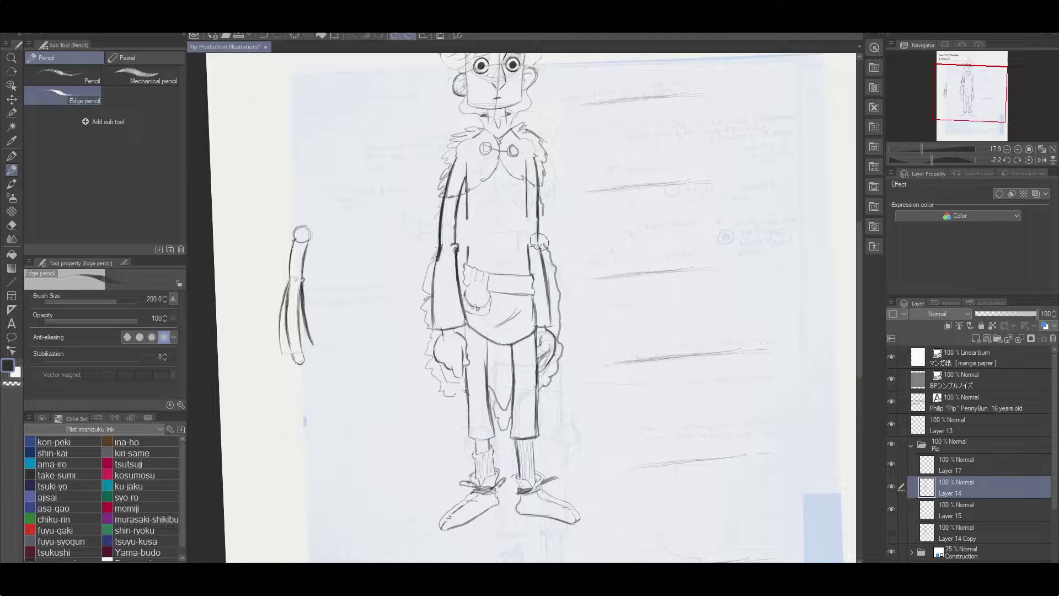
{"action": "left_click_drag", "start_coordinate": [541, 248], "coordinate": [505, 238]}
{"action": "key", "text": "e"}
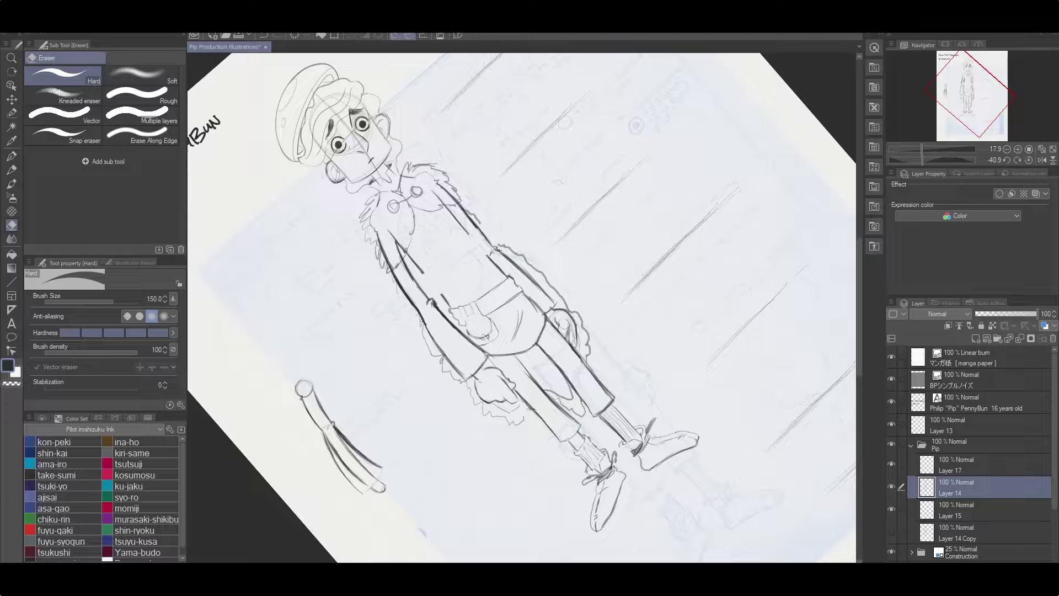
{"action": "key", "text": "p"}
{"action": "mouse_move", "coordinate": [432, 300]}
{"action": "left_mouse_down"}
{"action": "mouse_move", "coordinate": [449, 247]}
{"action": "mouse_move", "coordinate": [436, 333]}
{"action": "left_mouse_up"}
Fill in the missing torso side line and the inner arm lines down to the belt
{"action": "key", "text": "p"}
{"action": "left_click_drag", "start_coordinate": [454, 393], "coordinate": [516, 231]}
{"action": "key", "text": "p"}
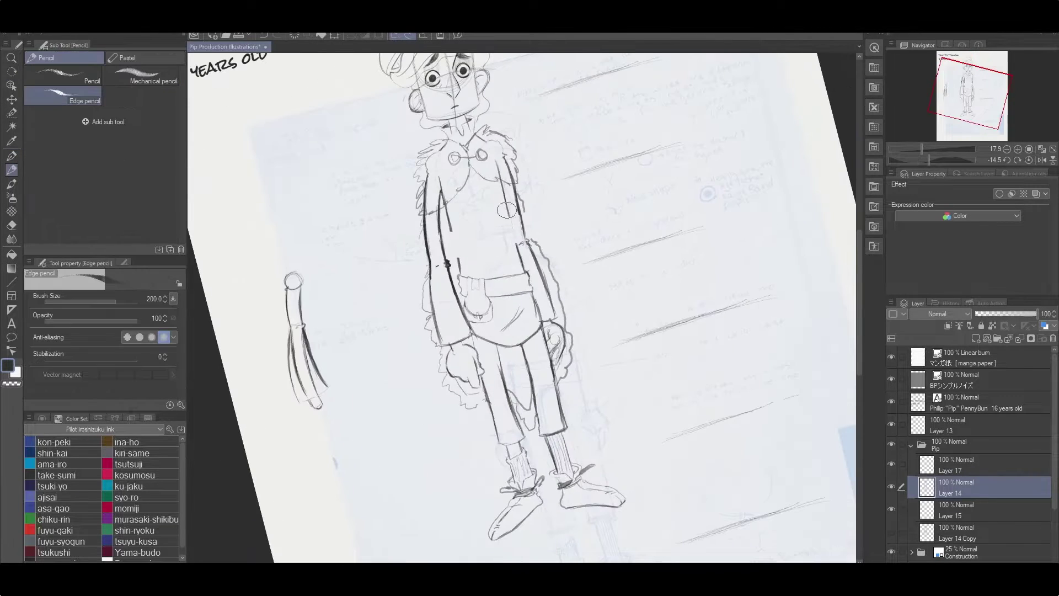
{"action": "mouse_move", "coordinate": [455, 255]}
{"action": "left_mouse_down"}
{"action": "mouse_move", "coordinate": [482, 243]}
{"action": "mouse_move", "coordinate": [524, 249]}
{"action": "mouse_move", "coordinate": [610, 109]}
{"action": "left_mouse_up"}
Select the lower legs and feet with the Selection pen
{"action": "key", "text": "m"}
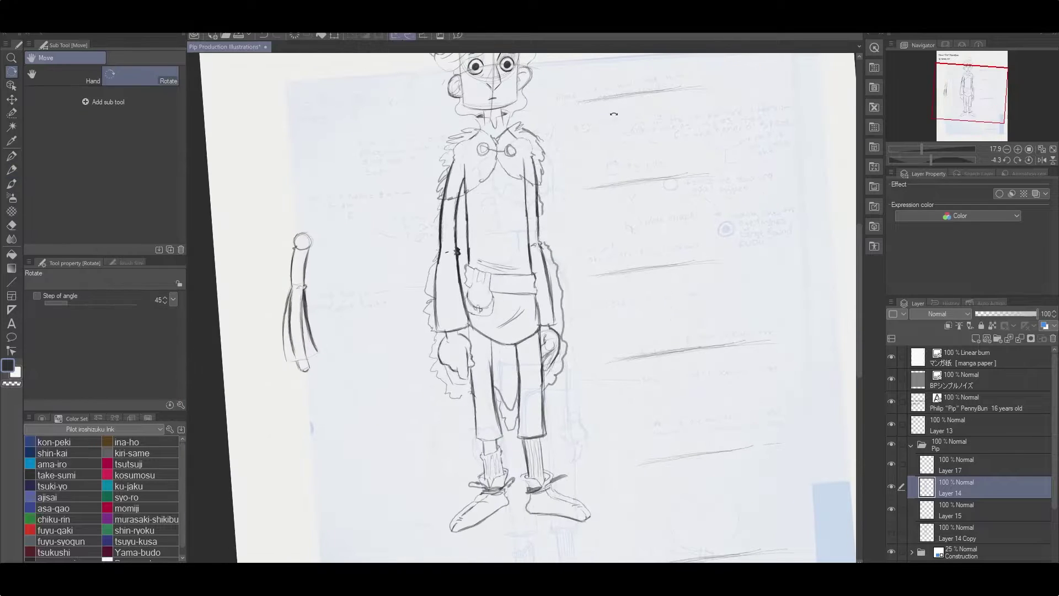
{"action": "left_click_drag", "start_coordinate": [606, 343], "coordinate": [560, 168]}
{"action": "mouse_move", "coordinate": [450, 212]}
{"action": "left_mouse_down"}
{"action": "mouse_move", "coordinate": [496, 237]}
{"action": "mouse_move", "coordinate": [579, 348]}
{"action": "left_mouse_up"}
{"action": "key", "text": "ctrl+t"}
{"action": "left_click", "coordinate": [1029, 160]}
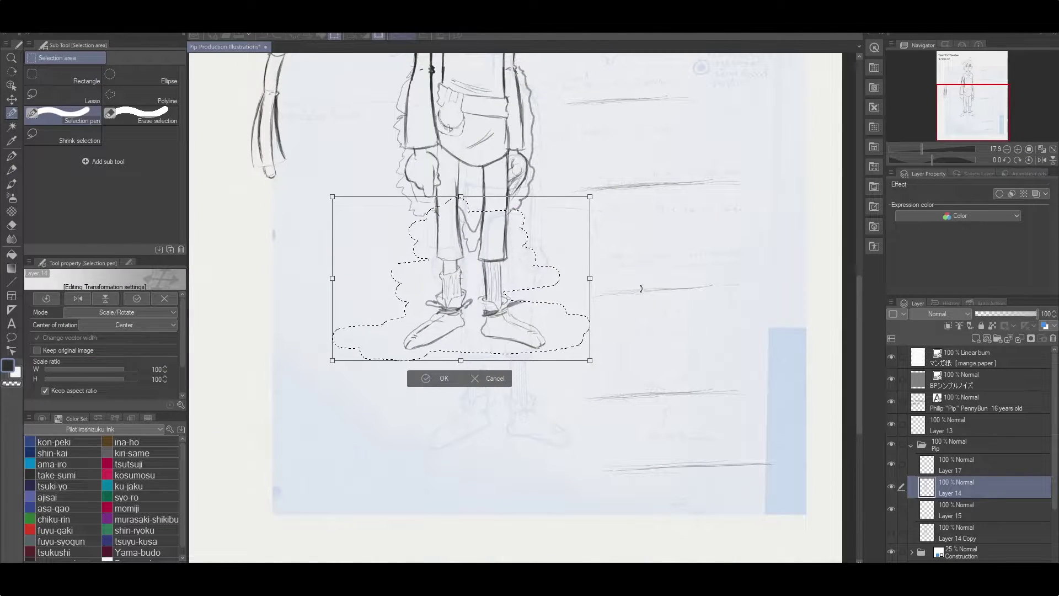
{"action": "key", "text": "Down"}
{"action": "key", "text": "Down"}
{"action": "key", "text": "Down"}
{"action": "key", "text": "Escape"}
Move the selected lower legs and feet down toward the lowest guide line, and clear the selection
{"action": "key", "text": "ctrl+t"}
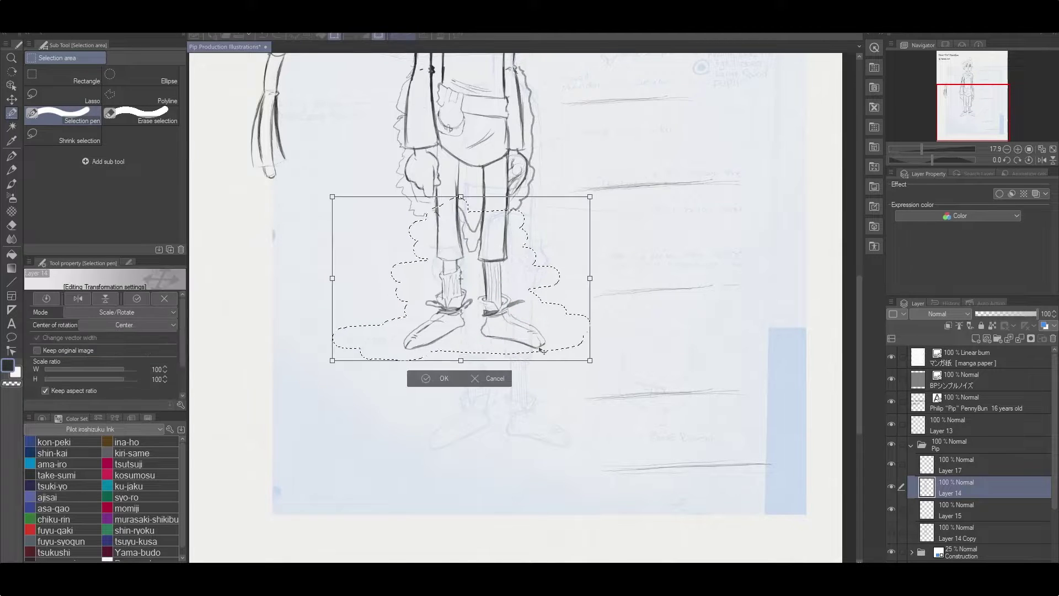
{"action": "left_click_drag", "start_coordinate": [535, 255], "coordinate": [535, 369]}
{"action": "left_click", "coordinate": [439, 493]}
{"action": "key", "text": "ctrl+d"}
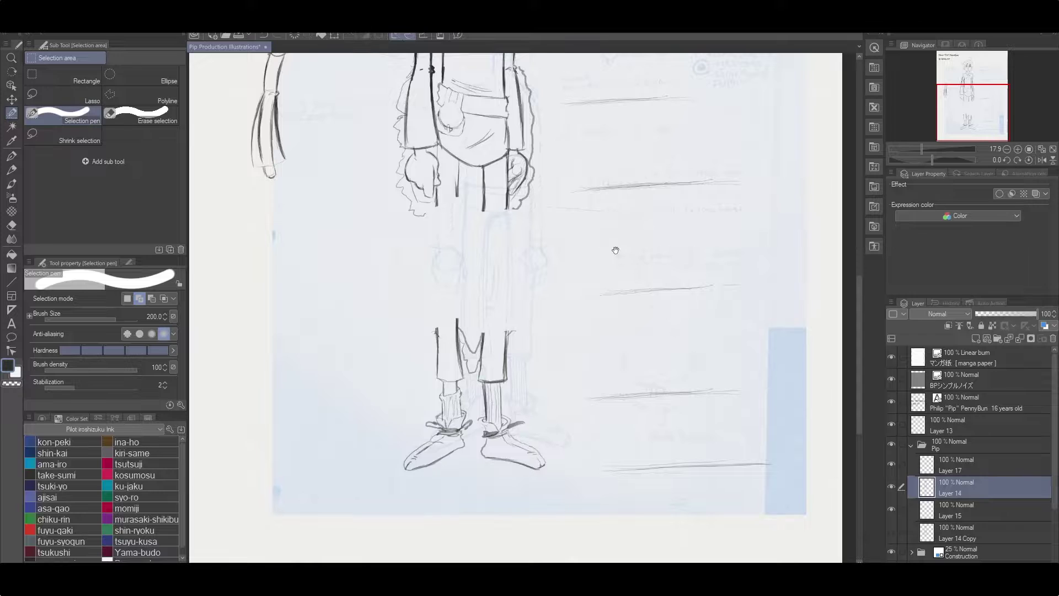
Return Layer 15 to the Construction folder, hide the folder, and make Layer 14 active again
{"action": "scroll", "coordinate": [614, 248], "scroll_direction": "up", "scroll_amount": 5}
{"action": "scroll", "coordinate": [607, 447], "scroll_direction": "down", "scroll_amount": 3}
{"action": "scroll", "coordinate": [960, 469], "scroll_direction": "down", "scroll_amount": 1}
{"action": "left_click", "coordinate": [911, 523]}
{"action": "scroll", "coordinate": [960, 469], "scroll_direction": "down", "scroll_amount": 1}
{"action": "left_click", "coordinate": [960, 448]}
{"action": "left_click_drag", "start_coordinate": [959, 448], "coordinate": [938, 499]}
{"action": "left_click", "coordinate": [952, 433]}
{"action": "scroll", "coordinate": [574, 408], "scroll_direction": "up", "scroll_amount": 1}
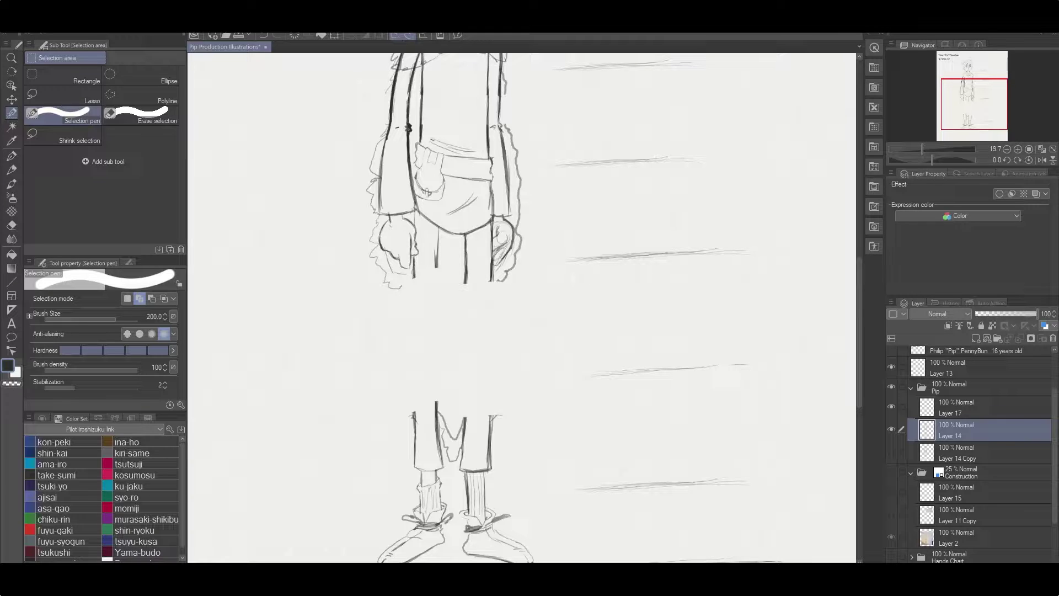
Draw the missing trouser lines of the pouch-side leg across the gap with the Edge pencil
{"action": "key", "text": "p"}
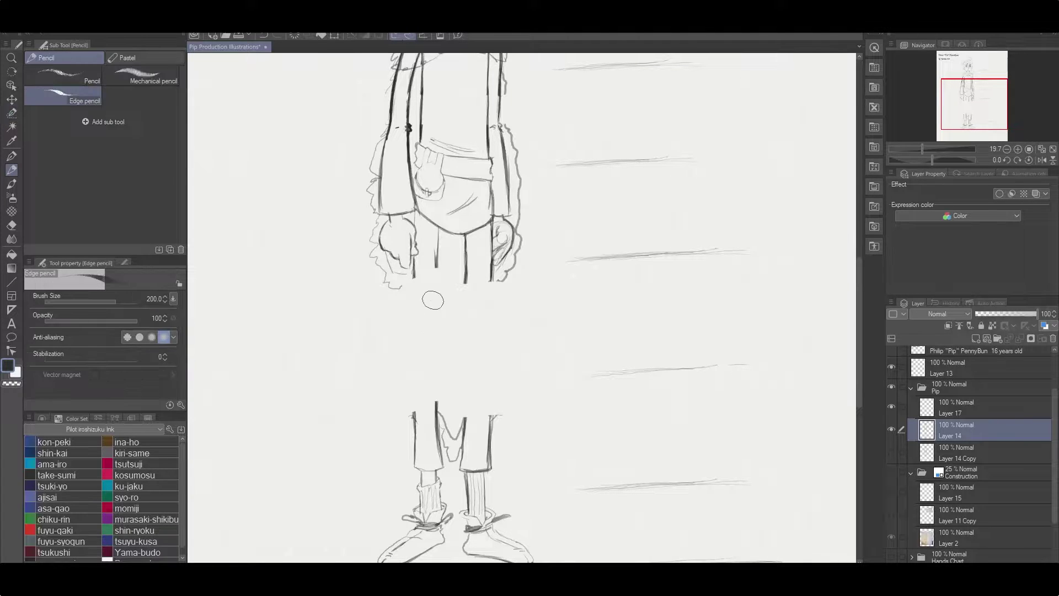
{"action": "left_click_drag", "start_coordinate": [415, 411], "coordinate": [413, 290]}
{"action": "mouse_move", "coordinate": [407, 361]}
{"action": "left_mouse_down"}
{"action": "mouse_move", "coordinate": [414, 420]}
{"action": "mouse_move", "coordinate": [415, 271]}
{"action": "mouse_move", "coordinate": [436, 347]}
{"action": "mouse_move", "coordinate": [436, 408]}
{"action": "mouse_move", "coordinate": [435, 252]}
{"action": "left_mouse_up"}
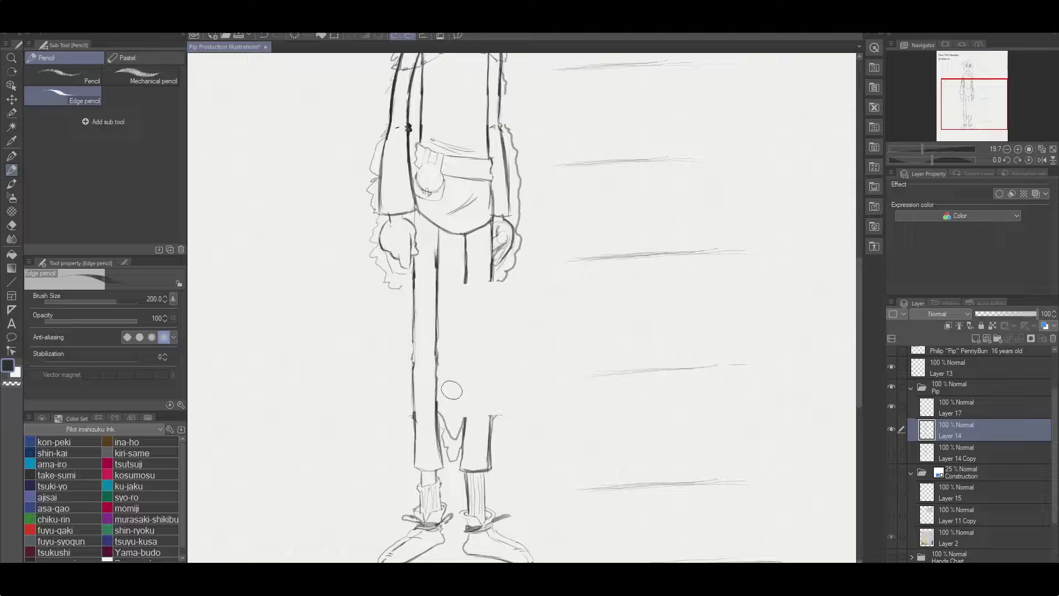
{"action": "left_click_drag", "start_coordinate": [420, 364], "coordinate": [466, 408]}
Draw the missing trouser lines of the other leg, connecting the thigh to the lower leg
{"action": "key", "text": "r"}
{"action": "left_click_drag", "start_coordinate": [690, 196], "coordinate": [550, 319]}
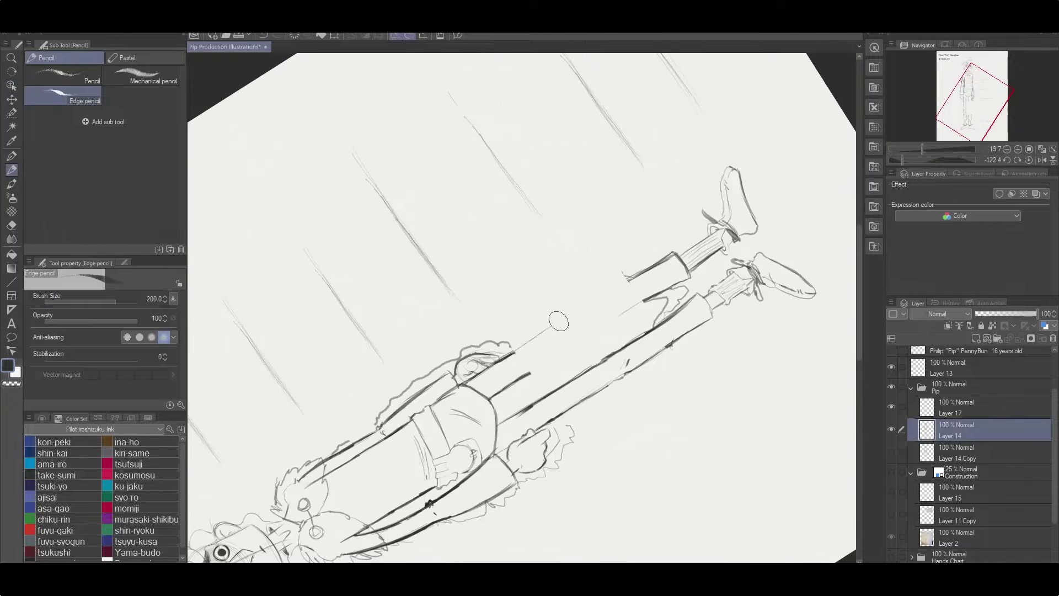
{"action": "left_click_drag", "start_coordinate": [513, 359], "coordinate": [648, 267]}
{"action": "left_click_drag", "start_coordinate": [511, 386], "coordinate": [655, 285]}
{"action": "mouse_move", "coordinate": [515, 351]}
{"action": "left_mouse_down"}
{"action": "mouse_move", "coordinate": [634, 278]}
{"action": "mouse_move", "coordinate": [463, 353]}
{"action": "mouse_move", "coordinate": [478, 382]}
{"action": "left_mouse_up"}
{"action": "left_click_drag", "start_coordinate": [469, 331], "coordinate": [462, 355]}
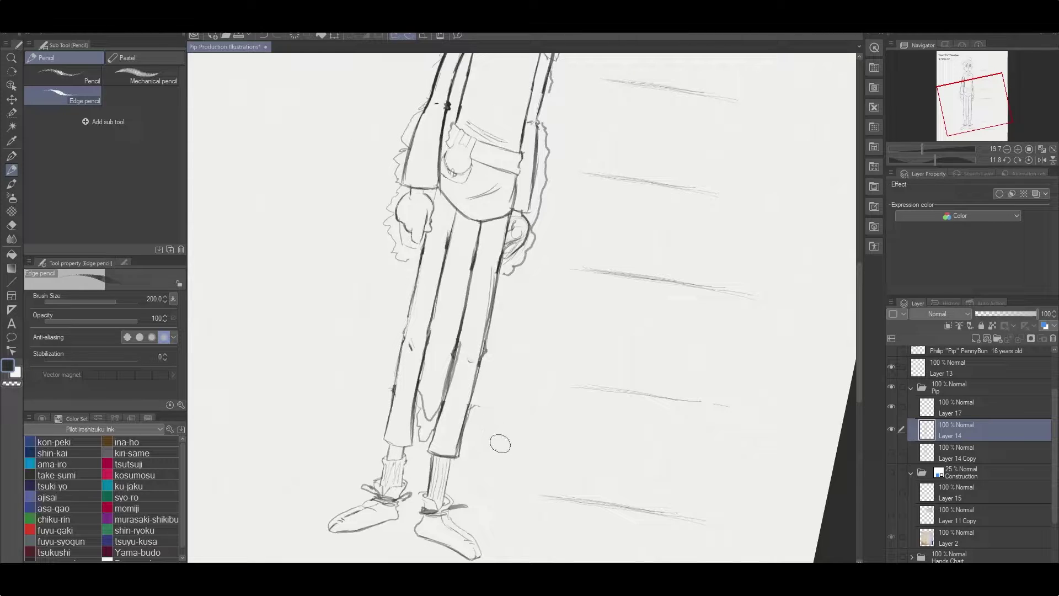
Draw a longer ragged cape outline on Layer 14, reaching knee height on both sides and behind the legs, and erase the old hem remnant
{"action": "key", "text": "ctrl+0"}
{"action": "left_click", "coordinate": [956, 452]}
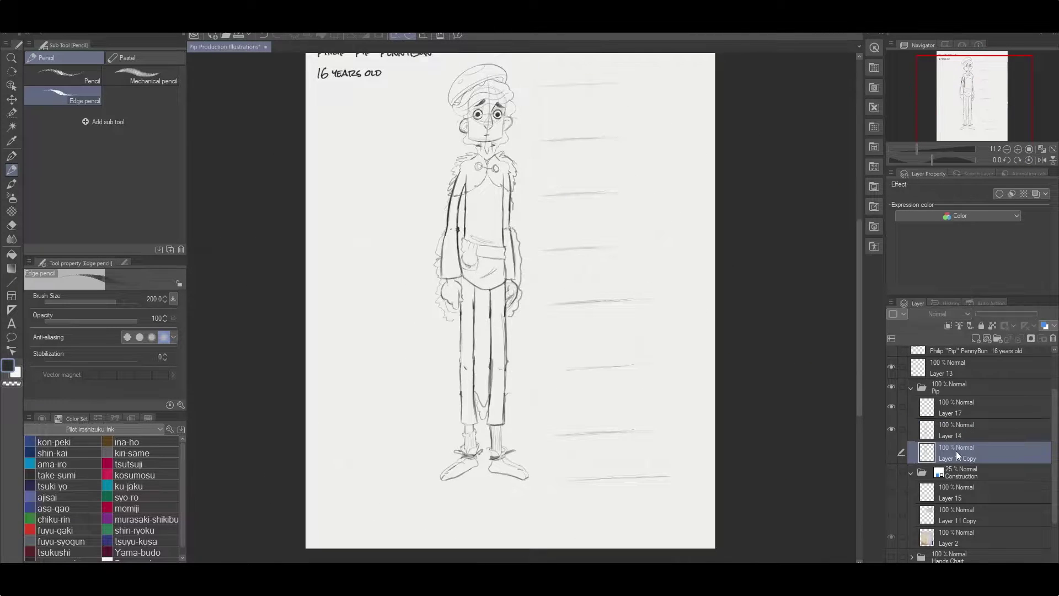
{"action": "left_click", "coordinate": [960, 433]}
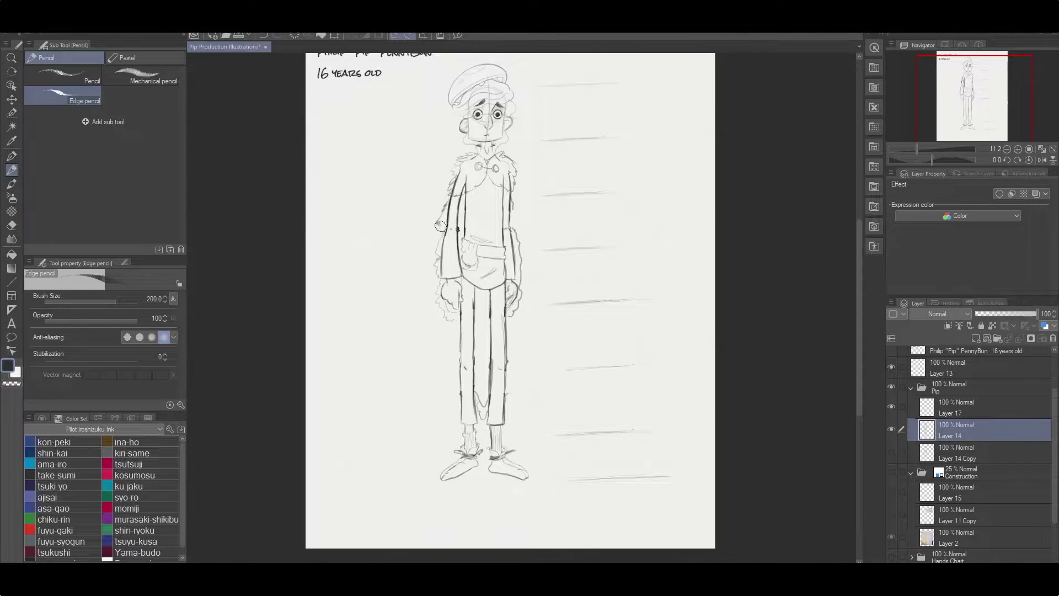
{"action": "mouse_move", "coordinate": [440, 226]}
{"action": "left_mouse_down"}
{"action": "mouse_move", "coordinate": [431, 320]}
{"action": "mouse_move", "coordinate": [461, 375]}
{"action": "left_mouse_up"}
{"action": "key", "text": "e"}
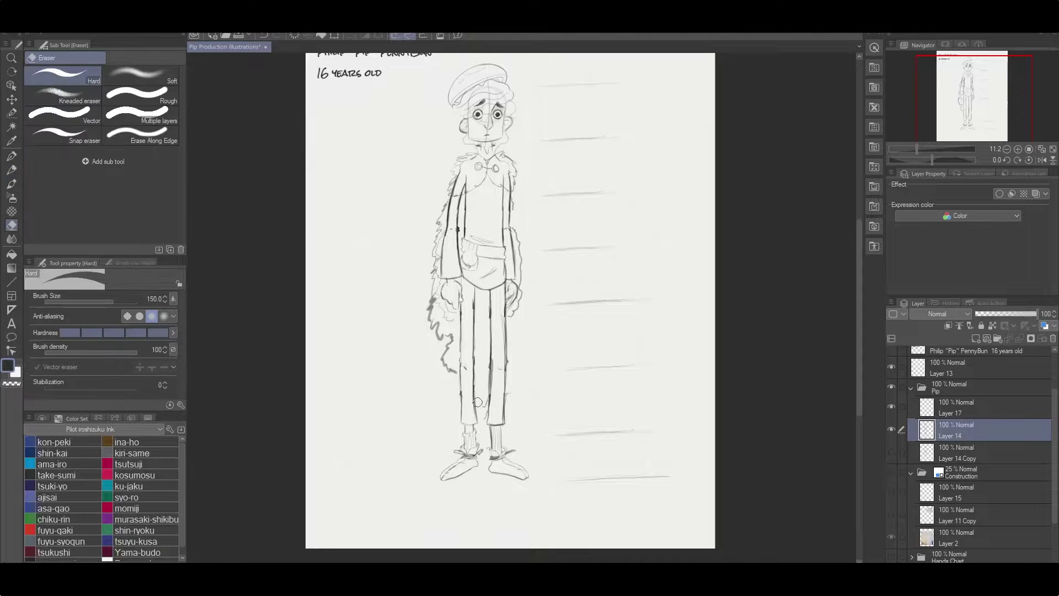
{"action": "key", "text": "p"}
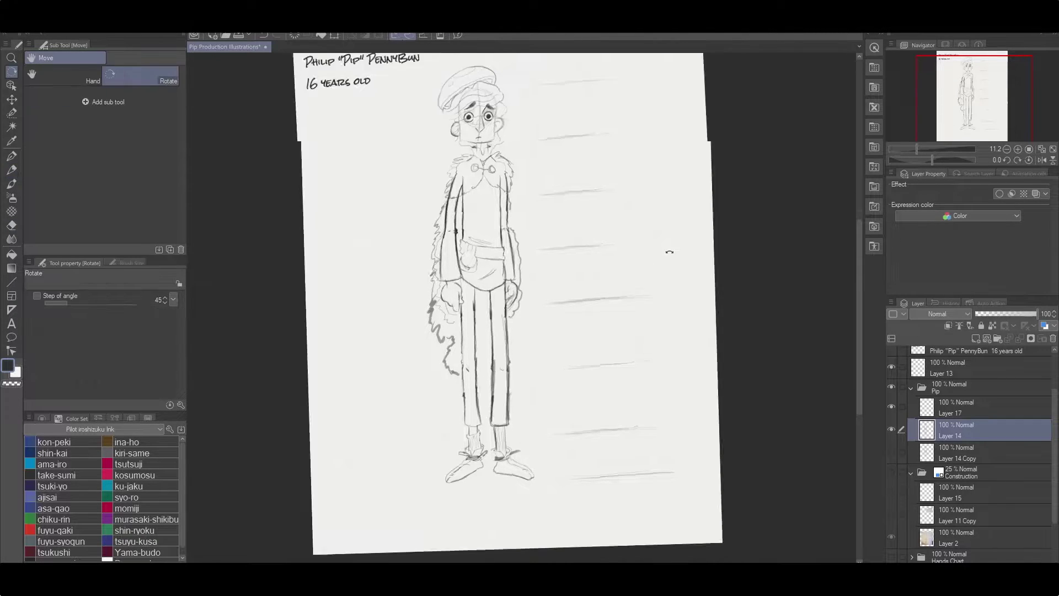
{"action": "mouse_move", "coordinate": [669, 249]}
{"action": "left_mouse_down"}
{"action": "mouse_move", "coordinate": [631, 265]}
{"action": "mouse_move", "coordinate": [472, 433]}
{"action": "left_mouse_up"}
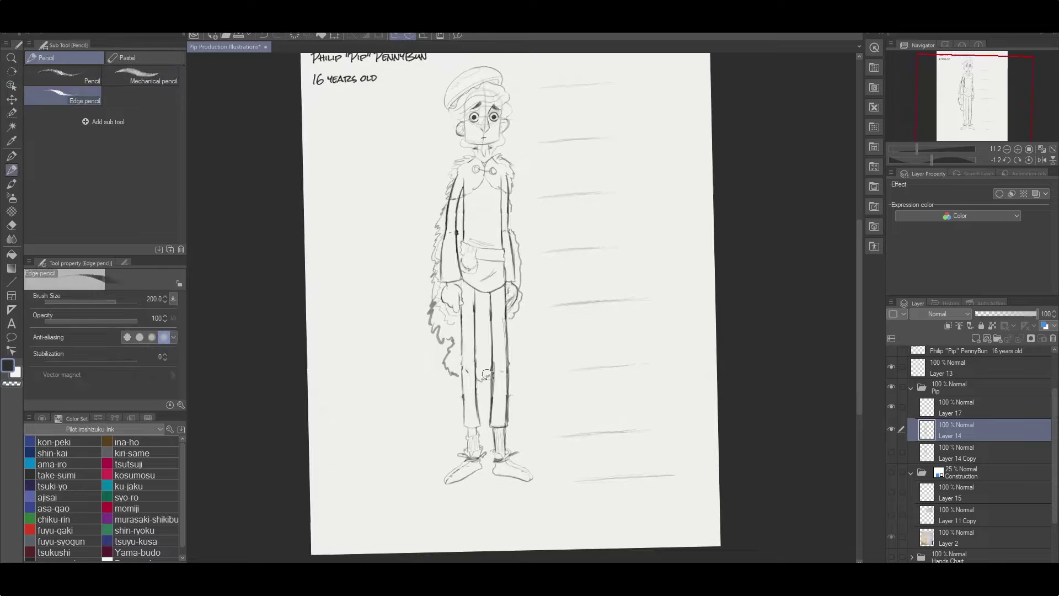
{"action": "left_click_drag", "start_coordinate": [510, 369], "coordinate": [522, 244]}
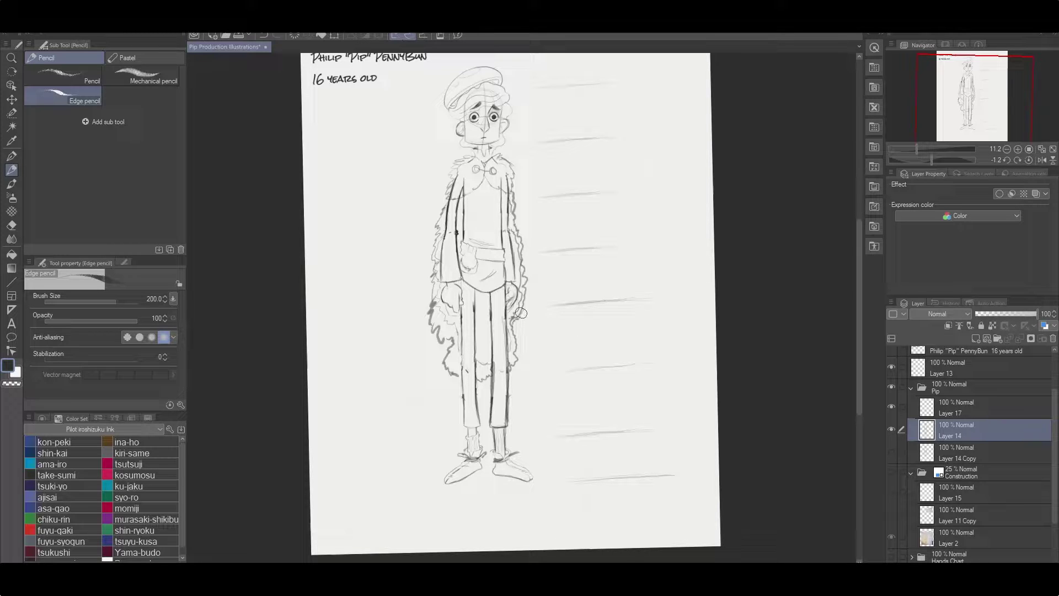
Group Layer 17, Layer 14 and Layer 14 Copy into a folder named "ref"
{"action": "left_click", "coordinate": [963, 451]}
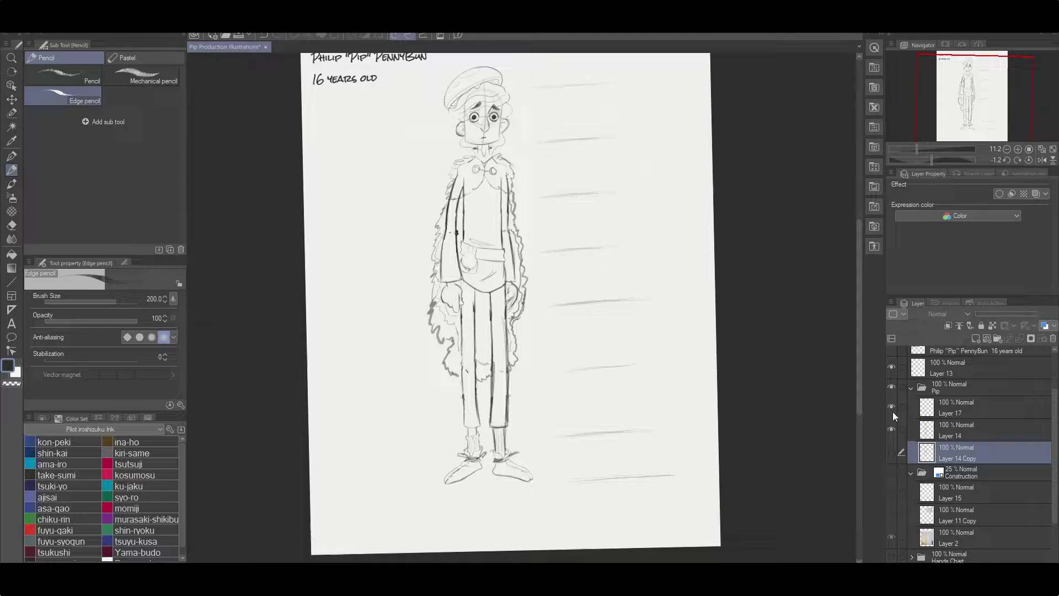
{"action": "left_click", "coordinate": [945, 406], "text": "shift"}
{"action": "key", "text": "ctrl+g"}
{"action": "double_click", "coordinate": [955, 408]}
{"action": "type", "text": "ref"}
{"action": "key", "text": "Return"}
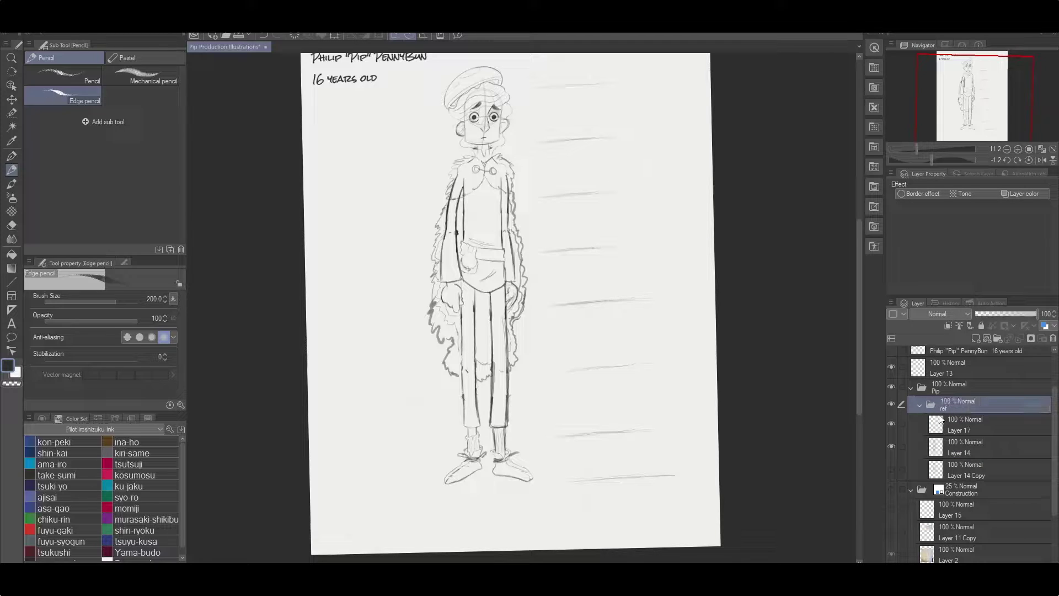
Draw a flat, pointed ground shape beneath both feet on Layer 14 with the Edge pencil
{"action": "left_click_drag", "start_coordinate": [816, 419], "coordinate": [615, 487]}
{"action": "key", "text": "alt+bracketleft"}
{"action": "key", "text": "alt+bracketleft"}
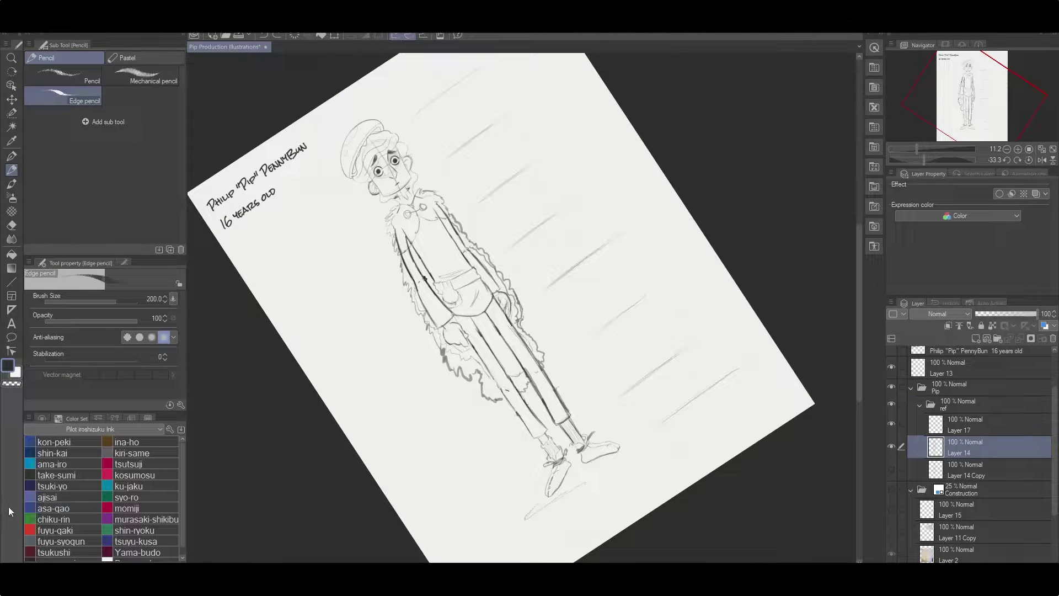
{"action": "left_click_drag", "start_coordinate": [633, 453], "coordinate": [528, 376]}
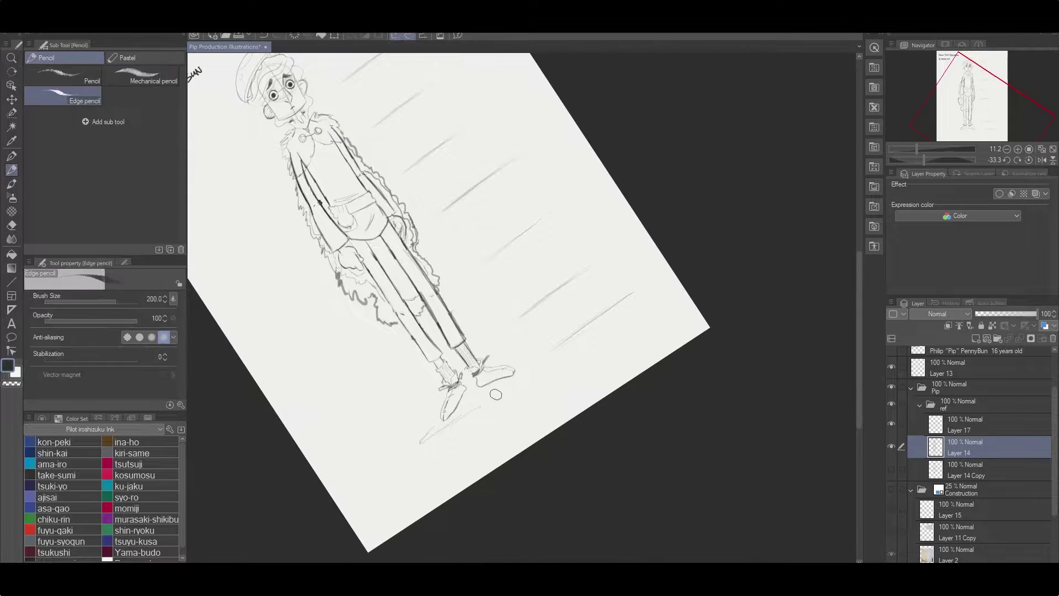
{"action": "mouse_move", "coordinate": [465, 417]}
{"action": "left_mouse_down"}
{"action": "mouse_move", "coordinate": [514, 383]}
{"action": "mouse_move", "coordinate": [521, 359]}
{"action": "mouse_move", "coordinate": [468, 384]}
{"action": "left_mouse_up"}
{"action": "left_click_drag", "start_coordinate": [424, 437], "coordinate": [519, 385]}
Mirror the canvas to check the pose, then erase and redraw the lower trouser lines of the leg away from the pouch
{"action": "left_click", "coordinate": [1041, 160]}
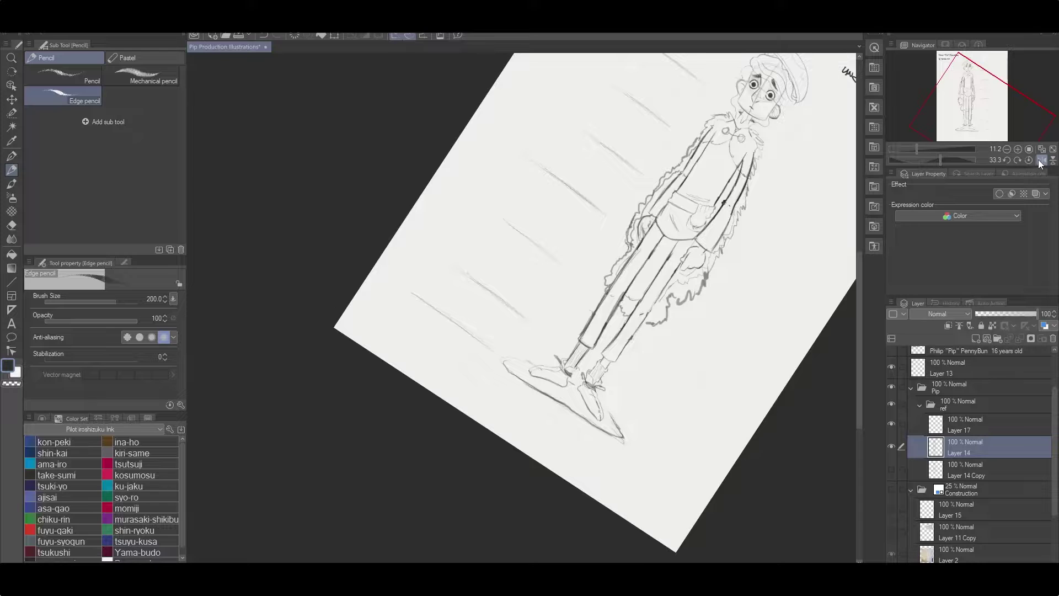
{"action": "left_click", "coordinate": [1040, 161]}
{"action": "scroll", "coordinate": [497, 430], "scroll_direction": "up", "scroll_amount": 8}
{"action": "left_click_drag", "start_coordinate": [629, 353], "coordinate": [613, 437]}
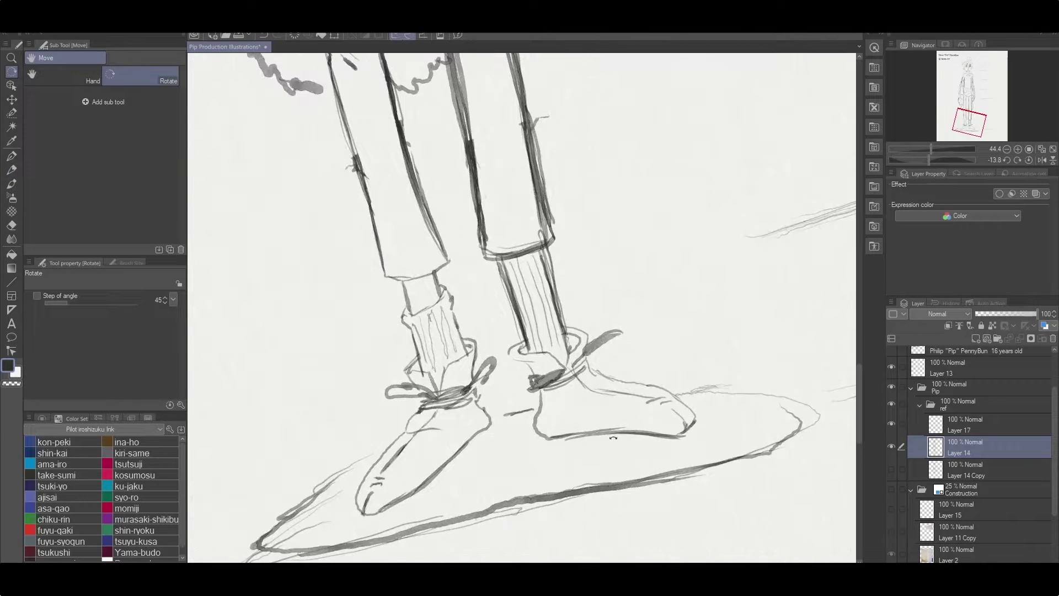
{"action": "key", "text": "m"}
{"action": "scroll", "coordinate": [533, 298], "scroll_direction": "down", "scroll_amount": 5}
{"action": "left_click", "coordinate": [1040, 160]}
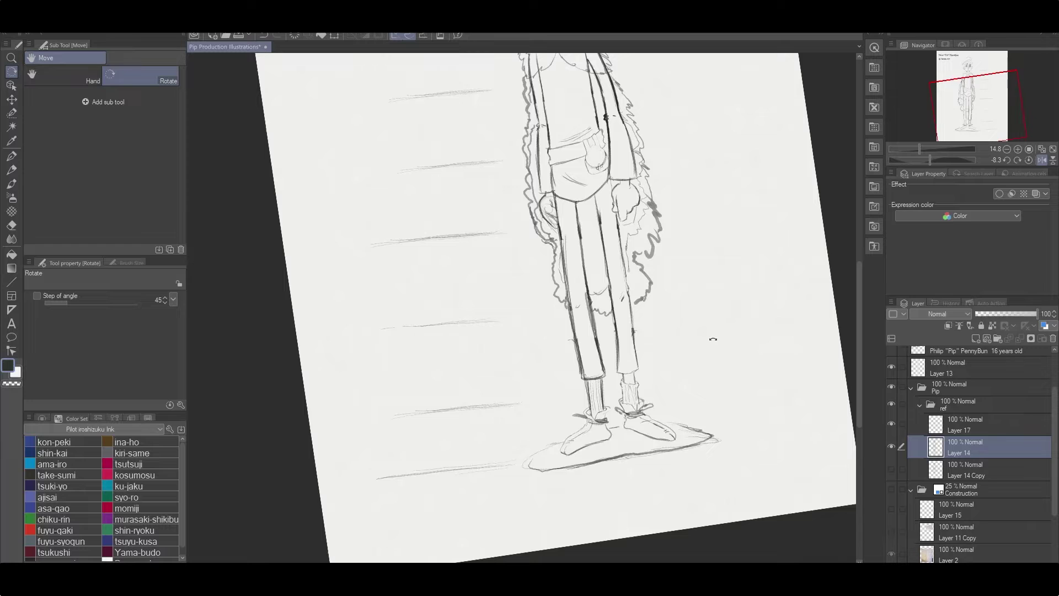
{"action": "key", "text": "p"}
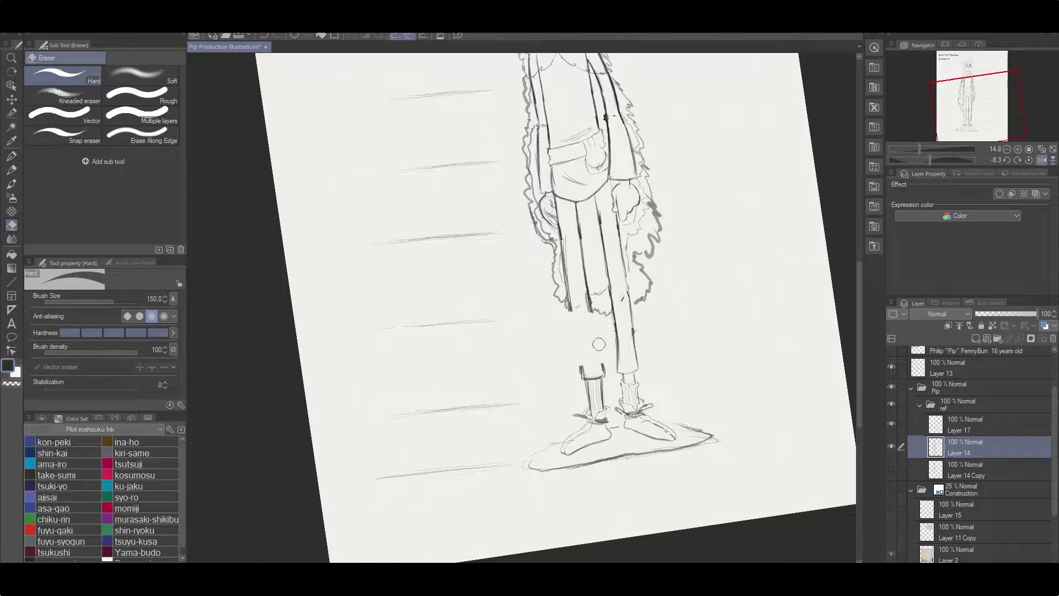
{"action": "mouse_move", "coordinate": [570, 312]}
{"action": "left_mouse_down"}
{"action": "mouse_move", "coordinate": [583, 378]}
{"action": "mouse_move", "coordinate": [587, 350]}
{"action": "mouse_move", "coordinate": [595, 381]}
{"action": "mouse_move", "coordinate": [465, 336]}
{"action": "mouse_move", "coordinate": [568, 375]}
{"action": "mouse_move", "coordinate": [530, 353]}
{"action": "mouse_move", "coordinate": [563, 397]}
{"action": "left_mouse_up"}
Select the foot of the leg away from the pouch and adjust its placement with the Scale/Rotate transformation
{"action": "key", "text": "r"}
{"action": "key", "text": "m"}
{"action": "key", "text": "ctrl+t"}
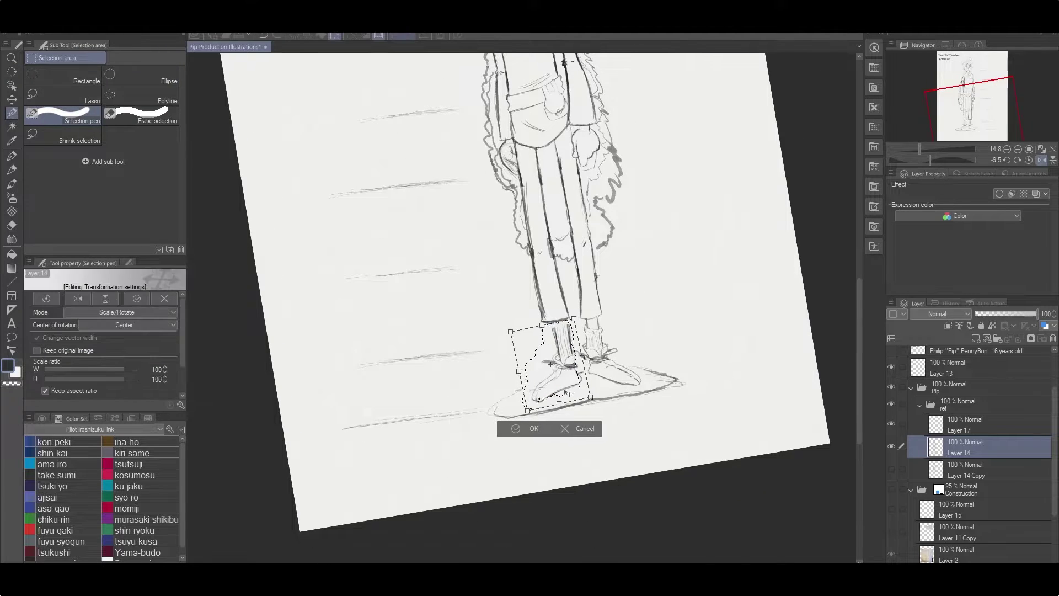
{"action": "left_click", "coordinate": [532, 429]}
{"action": "key", "text": "p"}
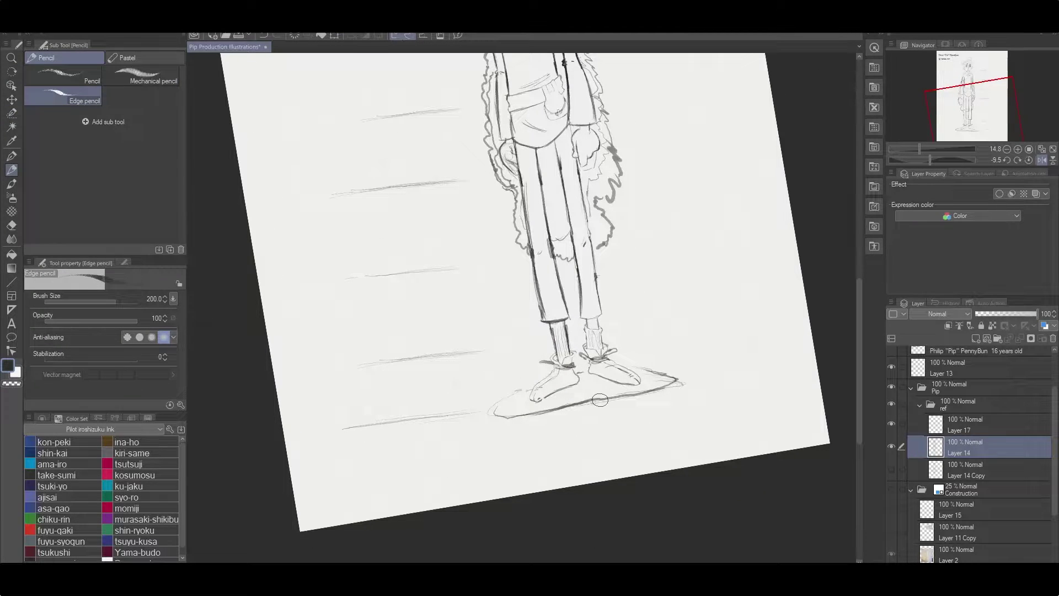
{"action": "key", "text": "m"}
{"action": "left_click_drag", "start_coordinate": [530, 400], "coordinate": [546, 380]}
{"action": "key", "text": "ctrl+t"}
{"action": "left_click", "coordinate": [505, 437]}
{"action": "key", "text": "p"}
Select the pouch-side foot and adjust its placement on the ground shape with a transformation
{"action": "key", "text": "m"}
{"action": "mouse_move", "coordinate": [621, 389]}
{"action": "left_mouse_down"}
{"action": "mouse_move", "coordinate": [643, 381]}
{"action": "mouse_move", "coordinate": [535, 429]}
{"action": "left_mouse_up"}
{"action": "key", "text": "ctrl+t"}
{"action": "key", "text": "Return"}
{"action": "key", "text": "p"}
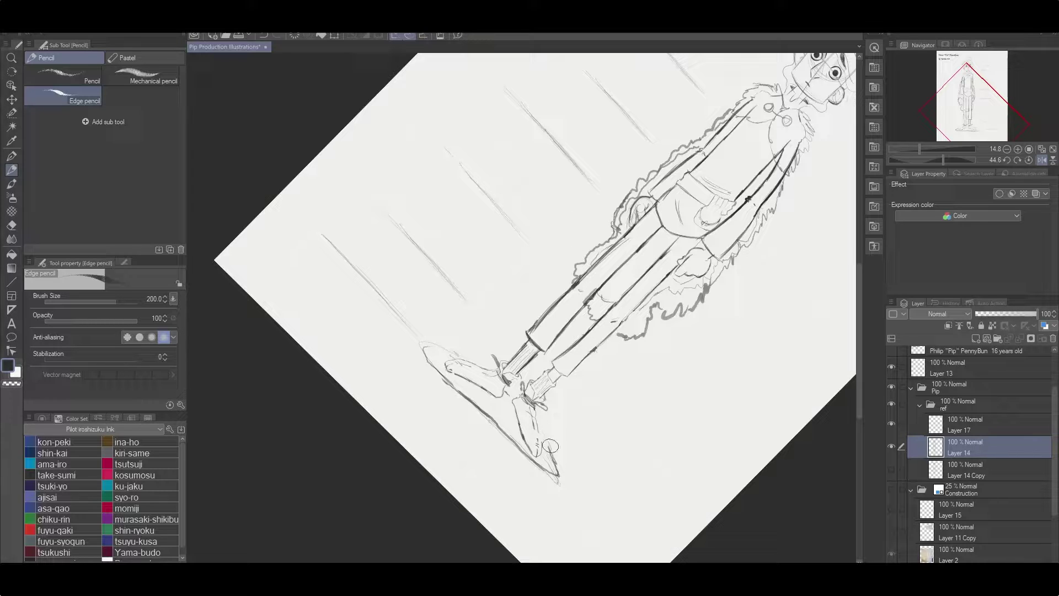
Restore the canvas to its upright, unmirrored view, collapse the ref folder and turn on its blue layer color
{"action": "key", "text": "r"}
{"action": "left_click_drag", "start_coordinate": [550, 458], "coordinate": [613, 202]}
{"action": "key", "text": "p"}
{"action": "left_click", "coordinate": [1029, 160]}
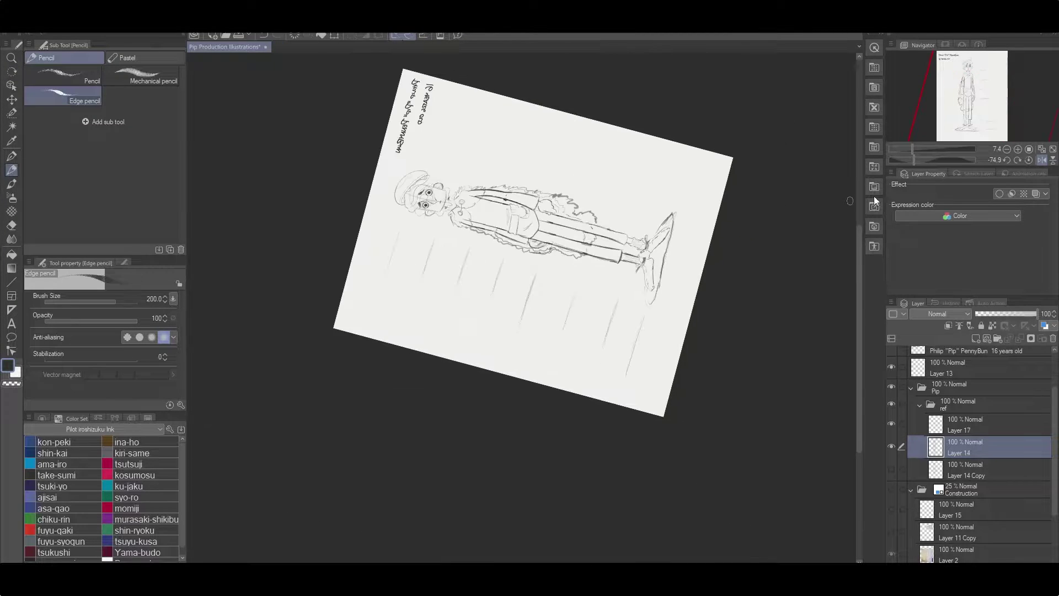
{"action": "left_click", "coordinate": [1042, 161]}
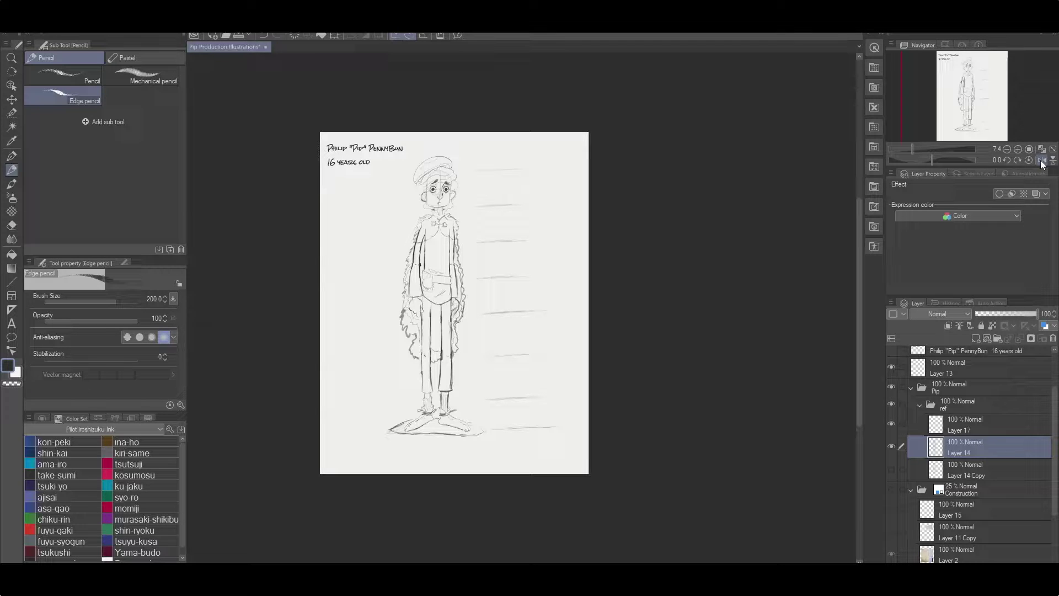
{"action": "scroll", "coordinate": [642, 468], "scroll_direction": "up", "scroll_amount": 2}
{"action": "left_click", "coordinate": [950, 405]}
{"action": "left_click", "coordinate": [1044, 325]}
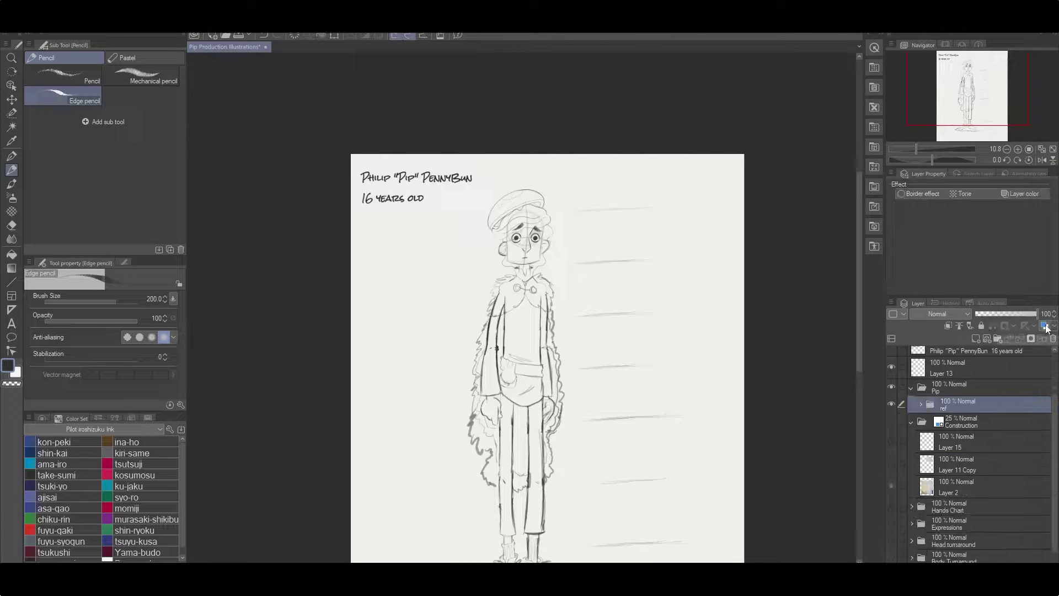
Add a raster layer named "Outline" above the ref folder, lower the ref folder's opacity to 68%, and make Outline active
{"action": "scroll", "coordinate": [468, 267], "scroll_direction": "up", "scroll_amount": 5}
{"action": "left_click", "coordinate": [987, 339]}
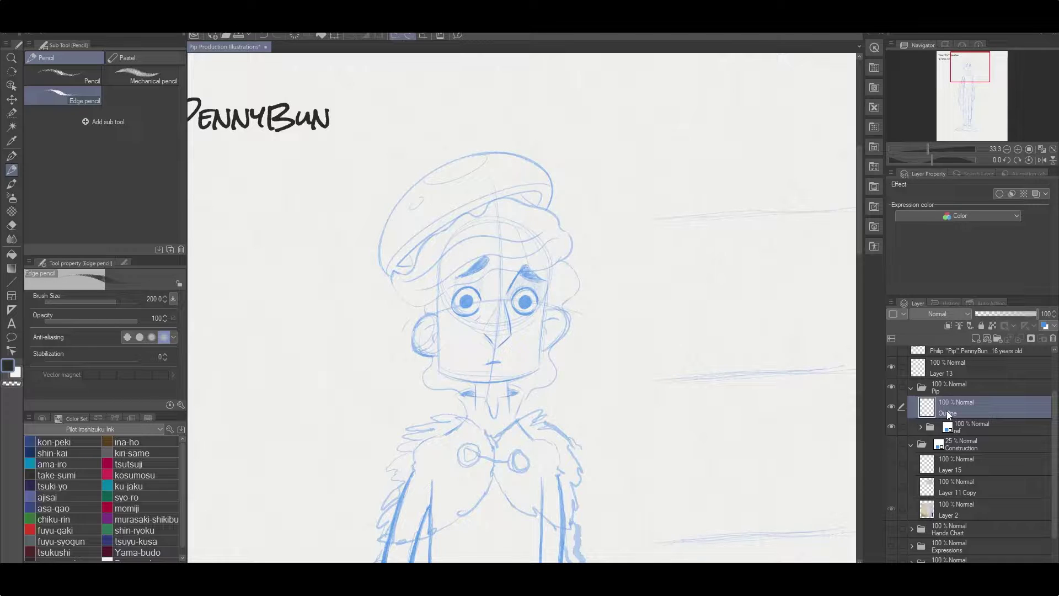
{"action": "scroll", "coordinate": [518, 288], "scroll_direction": "up", "scroll_amount": 5}
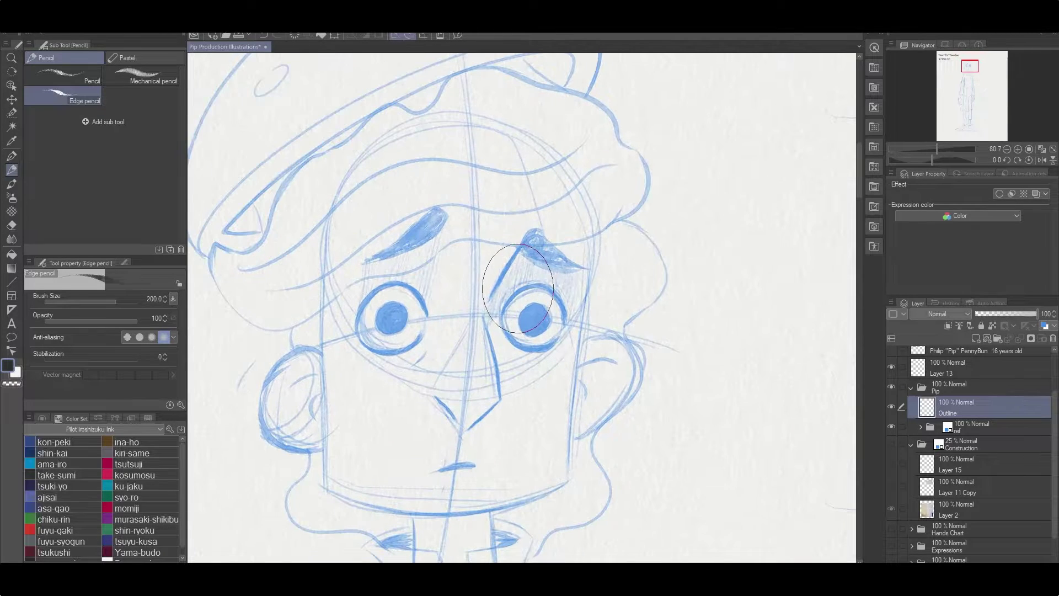
{"action": "key", "text": "r"}
{"action": "left_click_drag", "start_coordinate": [552, 275], "coordinate": [607, 386]}
{"action": "left_click", "coordinate": [988, 427]}
{"action": "left_click_drag", "start_coordinate": [1037, 313], "coordinate": [1017, 314]}
{"action": "left_click", "coordinate": [987, 407]}
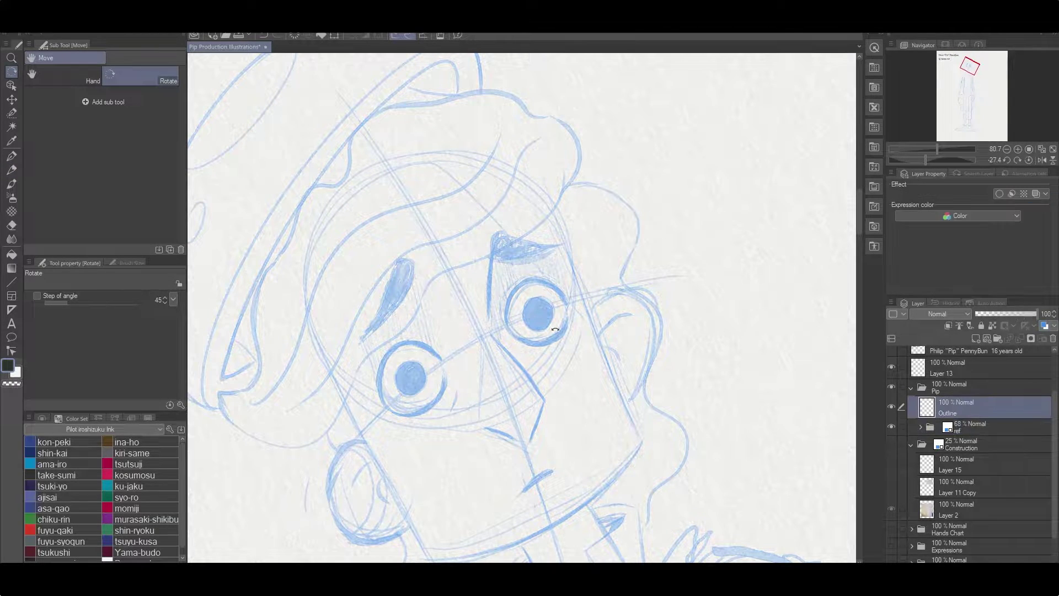
Ink both eyebrows as solid dark shapes on the Outline layer with the Ink brush, adding the crease running toward the nose
{"action": "key", "text": "p"}
{"action": "key", "text": "p"}
{"action": "scroll", "coordinate": [518, 256], "scroll_direction": "up", "scroll_amount": 2}
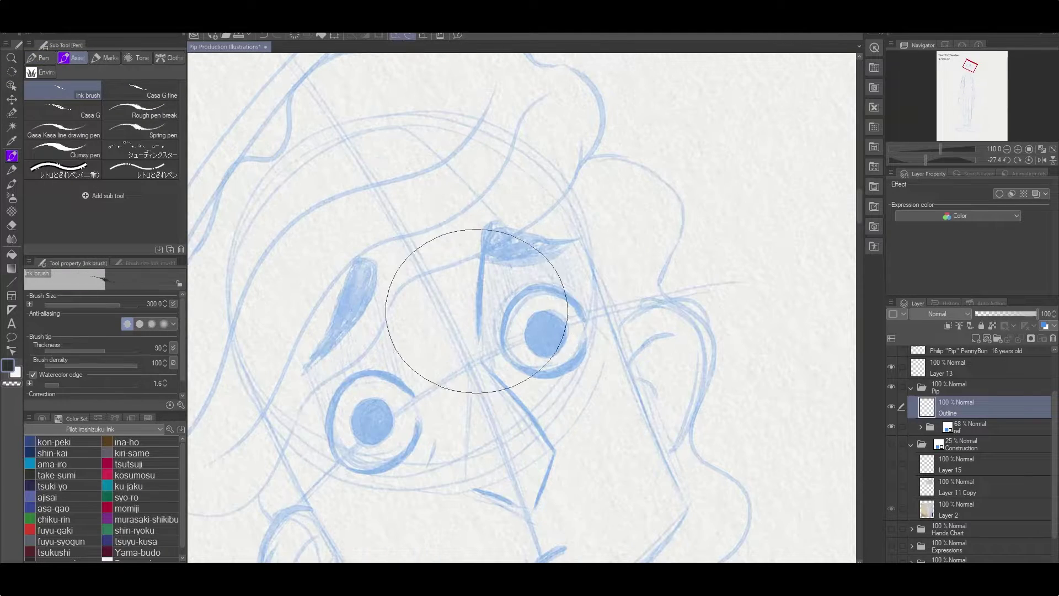
{"action": "left_click_drag", "start_coordinate": [481, 356], "coordinate": [499, 226]}
{"action": "mouse_move", "coordinate": [440, 334]}
{"action": "left_mouse_down"}
{"action": "mouse_move", "coordinate": [451, 262]}
{"action": "mouse_move", "coordinate": [473, 331]}
{"action": "mouse_move", "coordinate": [523, 282]}
{"action": "left_mouse_up"}
{"action": "key", "text": "r"}
{"action": "key", "text": "p"}
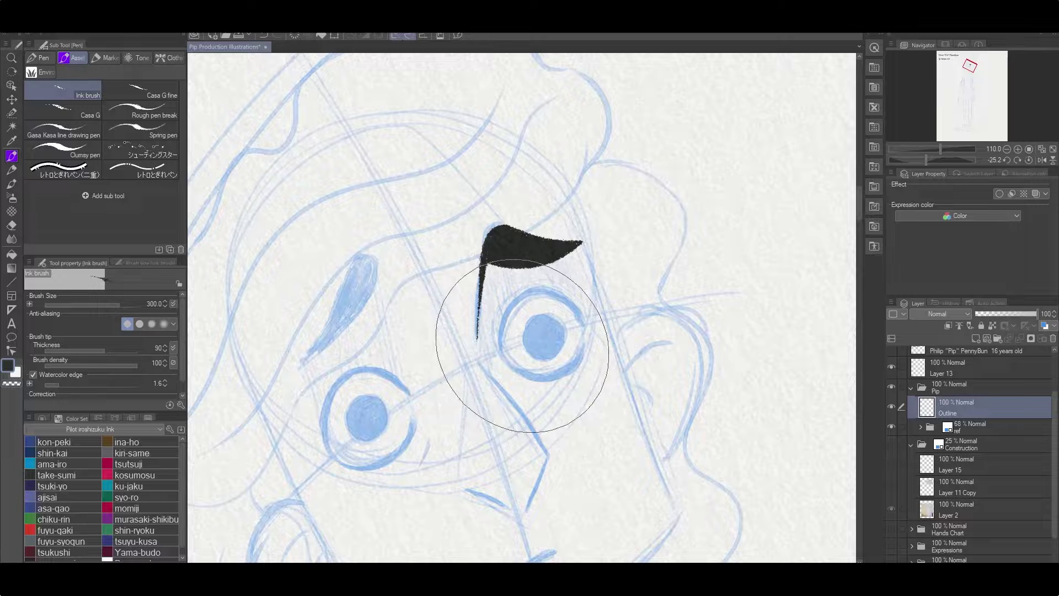
{"action": "mouse_move", "coordinate": [312, 336]}
{"action": "left_mouse_down"}
{"action": "mouse_move", "coordinate": [366, 265]}
{"action": "mouse_move", "coordinate": [296, 343]}
{"action": "mouse_move", "coordinate": [353, 309]}
{"action": "left_mouse_up"}
{"action": "key", "text": "e"}
{"action": "key", "text": "ctrl+z"}
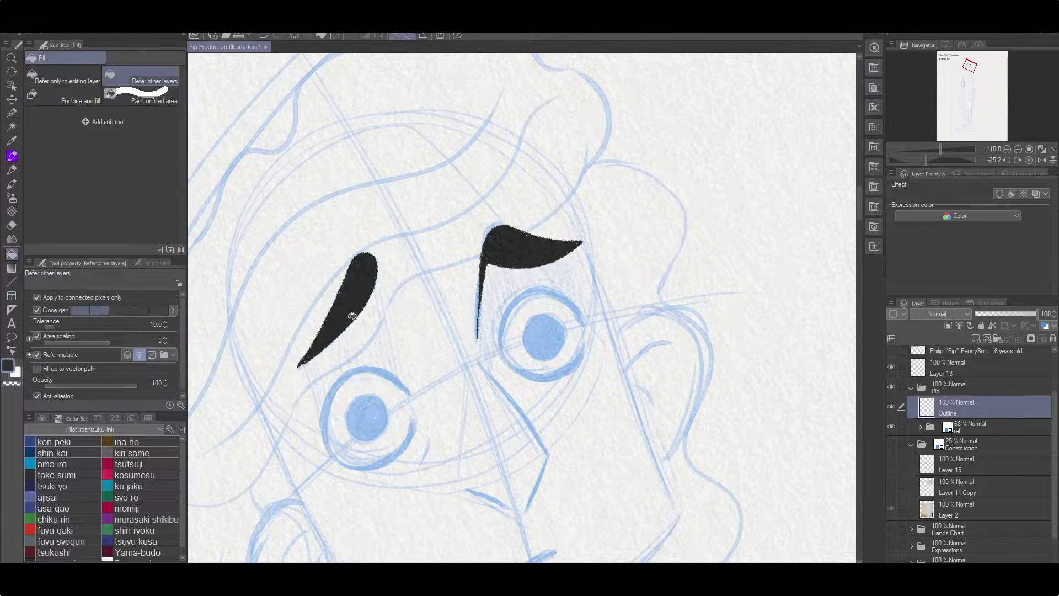
Ink the outline and solid pupil of the eye beside the brow crease
{"action": "key", "text": "r"}
{"action": "left_click_drag", "start_coordinate": [464, 402], "coordinate": [555, 271]}
{"action": "key", "text": "p"}
{"action": "mouse_move", "coordinate": [470, 439]}
{"action": "left_mouse_down"}
{"action": "mouse_move", "coordinate": [469, 370]}
{"action": "mouse_move", "coordinate": [524, 366]}
{"action": "left_mouse_up"}
{"action": "mouse_move", "coordinate": [524, 365]}
{"action": "left_mouse_down"}
{"action": "mouse_move", "coordinate": [510, 297]}
{"action": "mouse_move", "coordinate": [572, 428]}
{"action": "mouse_move", "coordinate": [449, 319]}
{"action": "mouse_move", "coordinate": [704, 201]}
{"action": "mouse_move", "coordinate": [630, 128]}
{"action": "left_mouse_up"}
{"action": "key", "text": "r"}
{"action": "key", "text": "p"}
Ink the circular outline and solid pupil of the pouch-side eye
{"action": "left_click_drag", "start_coordinate": [488, 290], "coordinate": [476, 269]}
{"action": "key", "text": "r"}
{"action": "left_click_drag", "start_coordinate": [562, 233], "coordinate": [476, 312]}
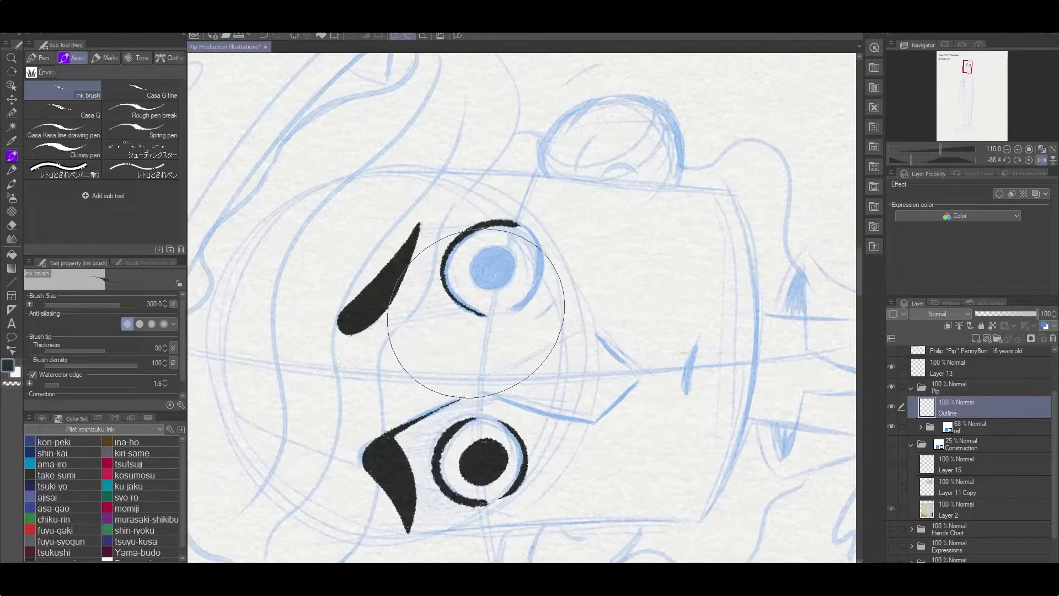
{"action": "left_click_drag", "start_coordinate": [525, 227], "coordinate": [523, 303]}
{"action": "key", "text": "r"}
{"action": "mouse_move", "coordinate": [552, 194]}
{"action": "left_mouse_down"}
{"action": "mouse_move", "coordinate": [686, 284]}
{"action": "mouse_move", "coordinate": [607, 249]}
{"action": "mouse_move", "coordinate": [543, 259]}
{"action": "left_mouse_up"}
{"action": "key", "text": "p"}
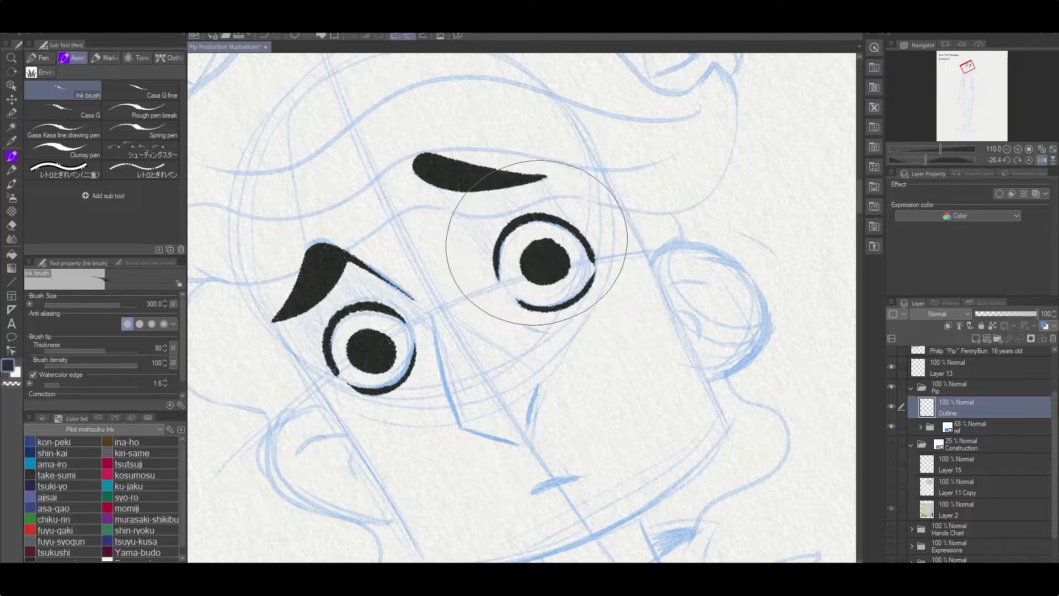
Ink the angular nose, the short nostril line and the small mouth
{"action": "mouse_move", "coordinate": [428, 312]}
{"action": "left_mouse_down"}
{"action": "mouse_move", "coordinate": [443, 377]}
{"action": "mouse_move", "coordinate": [475, 433]}
{"action": "left_mouse_up"}
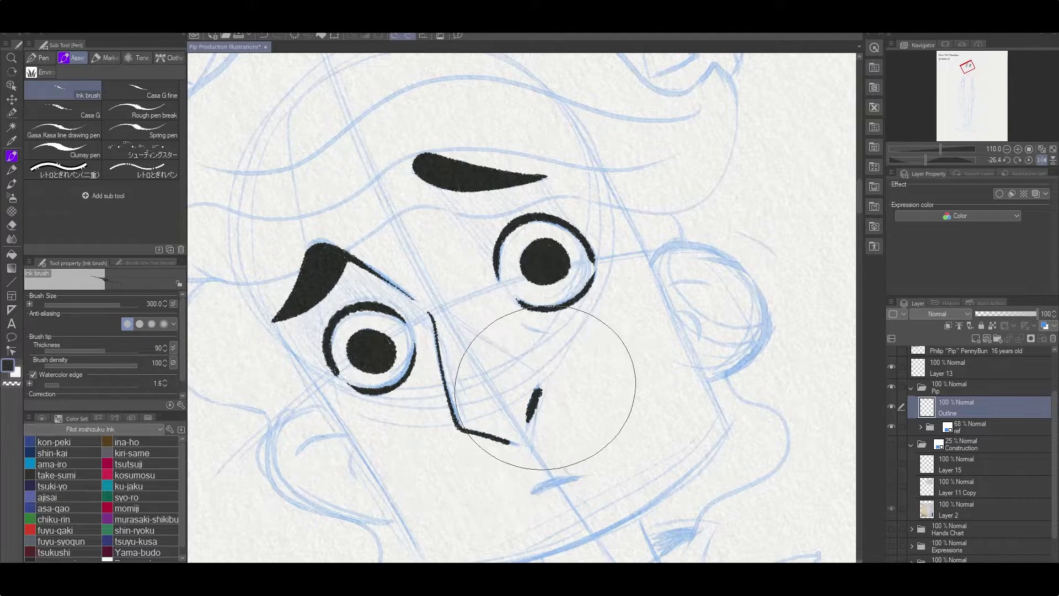
{"action": "key", "text": "r"}
{"action": "mouse_move", "coordinate": [542, 483]}
{"action": "left_mouse_down"}
{"action": "mouse_move", "coordinate": [587, 274]}
{"action": "mouse_move", "coordinate": [710, 182]}
{"action": "mouse_move", "coordinate": [485, 292]}
{"action": "left_mouse_up"}
Ink the temple line and the ear on the side of the face away from the pouch
{"action": "key", "text": "p"}
{"action": "key", "text": "r"}
{"action": "key", "text": "p"}
{"action": "left_click_drag", "start_coordinate": [485, 292], "coordinate": [524, 254]}
{"action": "key", "text": "ctrl"}
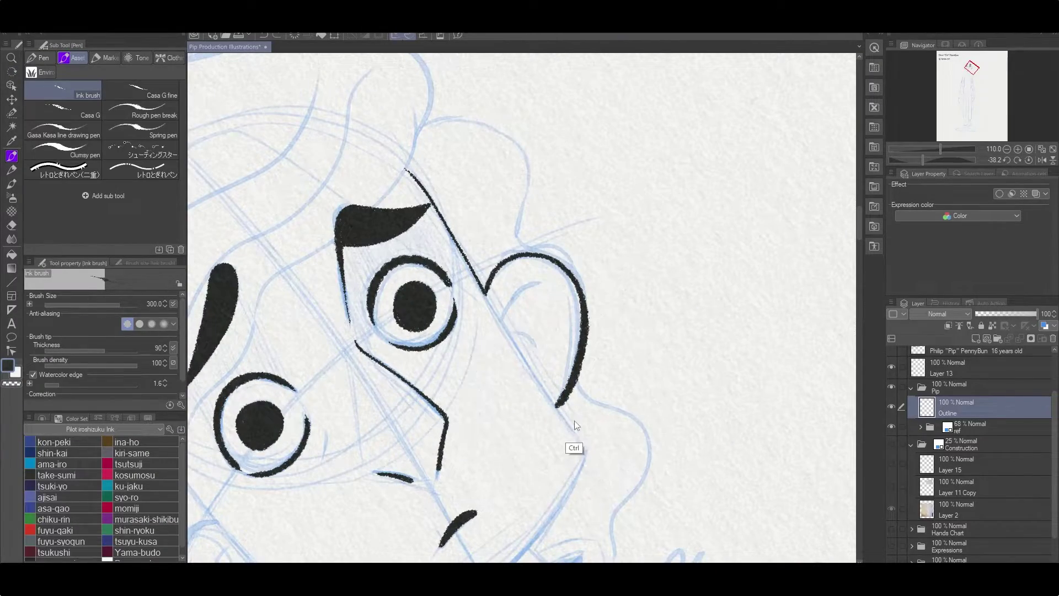
{"action": "key", "text": "r"}
{"action": "mouse_move", "coordinate": [513, 329]}
{"action": "left_mouse_down"}
{"action": "mouse_move", "coordinate": [579, 232]}
{"action": "mouse_move", "coordinate": [465, 307]}
{"action": "mouse_move", "coordinate": [804, 147]}
{"action": "mouse_move", "coordinate": [527, 369]}
{"action": "left_mouse_up"}
Ink the remaining face contour along the jaw, with the pouch-side ear and the hair curl below it
{"action": "key", "text": "p"}
{"action": "key", "text": "r"}
{"action": "key", "text": "p"}
{"action": "left_click_drag", "start_coordinate": [721, 224], "coordinate": [677, 160]}
{"action": "mouse_move", "coordinate": [353, 298]}
{"action": "left_mouse_down"}
{"action": "mouse_move", "coordinate": [317, 331]}
{"action": "mouse_move", "coordinate": [427, 406]}
{"action": "mouse_move", "coordinate": [459, 452]}
{"action": "left_mouse_up"}
{"action": "left_click_drag", "start_coordinate": [324, 250], "coordinate": [359, 301]}
{"action": "mouse_move", "coordinate": [302, 289]}
{"action": "left_mouse_down"}
{"action": "mouse_move", "coordinate": [342, 369]}
{"action": "mouse_move", "coordinate": [395, 379]}
{"action": "left_mouse_up"}
{"action": "left_click_drag", "start_coordinate": [419, 431], "coordinate": [263, 372]}
Ink both sides of the neck and a solid black shadow band directly under the jaw
{"action": "left_click_drag", "start_coordinate": [428, 367], "coordinate": [453, 404]}
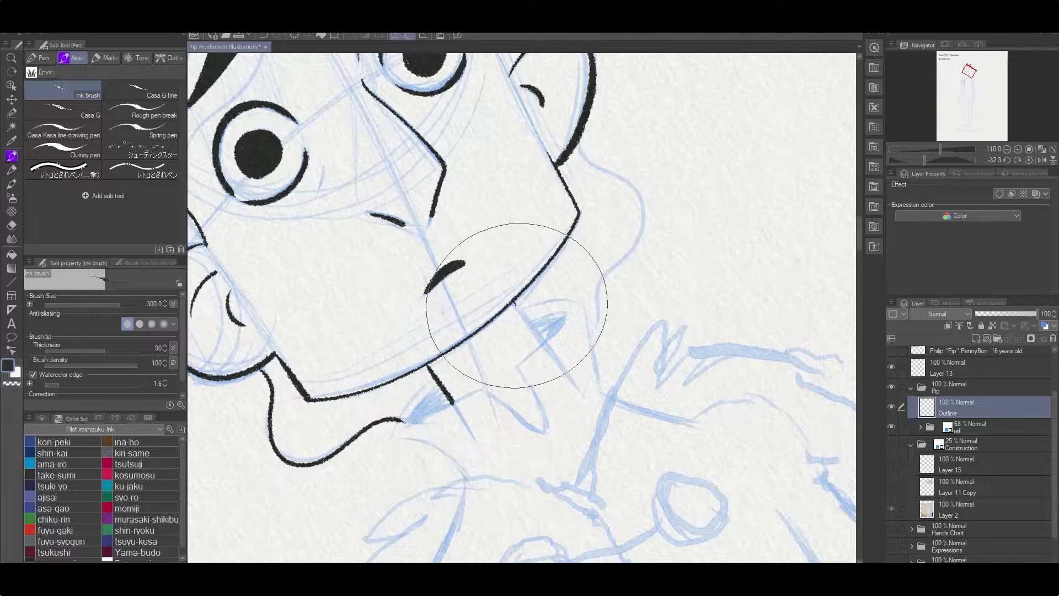
{"action": "left_click_drag", "start_coordinate": [527, 319], "coordinate": [447, 362]}
{"action": "key", "text": "e"}
{"action": "left_click_drag", "start_coordinate": [423, 475], "coordinate": [449, 428]}
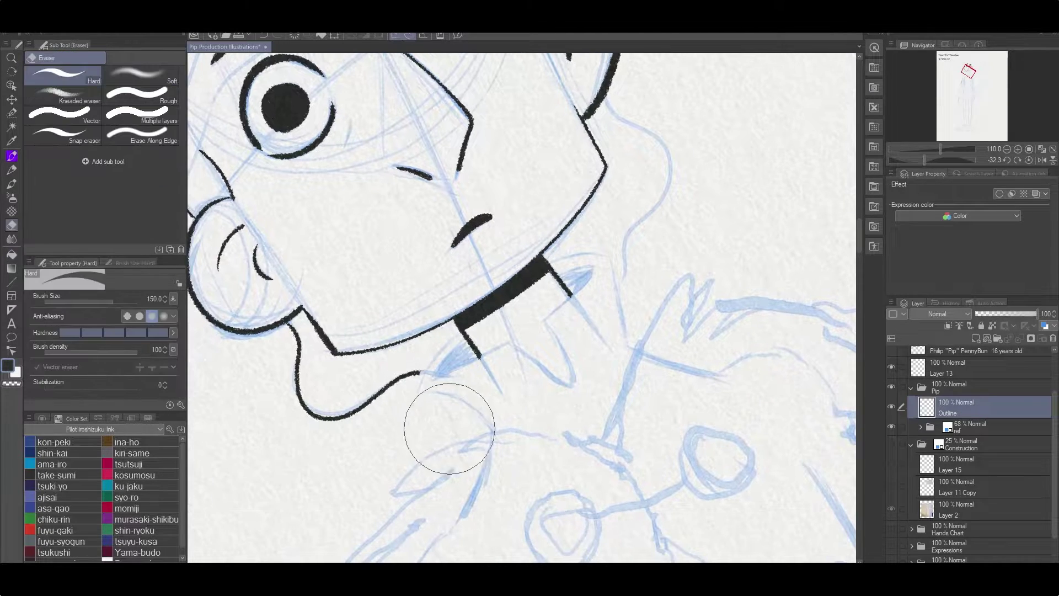
Ink the outer and inner collar lines on both sides of the neck
{"action": "key", "text": "p"}
{"action": "mouse_move", "coordinate": [457, 325]}
{"action": "left_mouse_down"}
{"action": "mouse_move", "coordinate": [426, 368]}
{"action": "mouse_move", "coordinate": [491, 431]}
{"action": "left_mouse_up"}
{"action": "left_click_drag", "start_coordinate": [553, 259], "coordinate": [634, 350]}
{"action": "left_click_drag", "start_coordinate": [510, 345], "coordinate": [436, 377]}
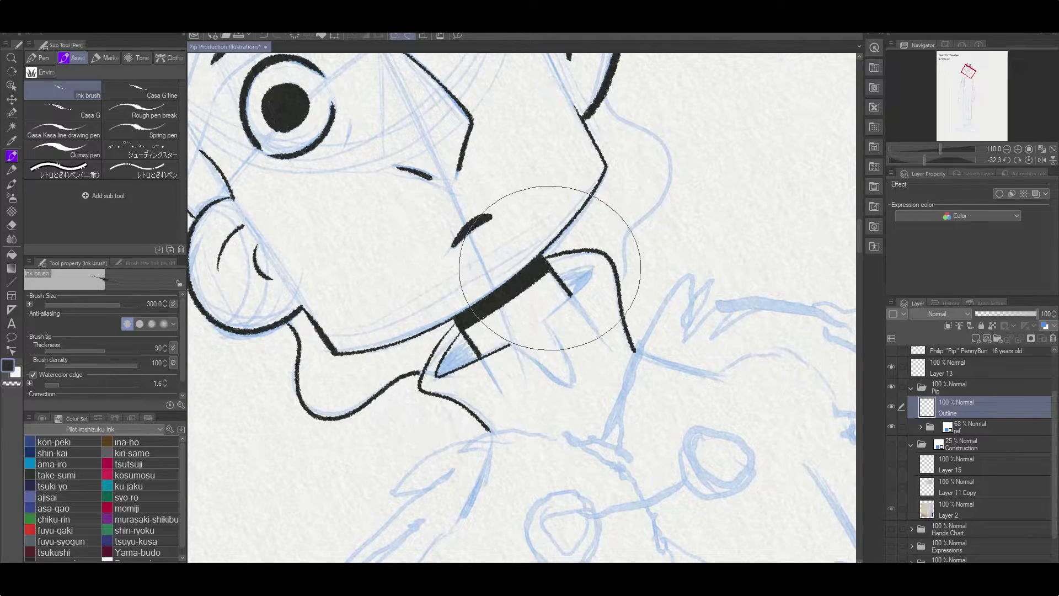
{"action": "mouse_move", "coordinate": [593, 270]}
{"action": "left_mouse_down"}
{"action": "mouse_move", "coordinate": [549, 328]}
{"action": "mouse_move", "coordinate": [497, 355]}
{"action": "left_mouse_up"}
Ink the wavy hair outline from the forehead fringe up under the hat, with flowing strand lines inside it
{"action": "mouse_move", "coordinate": [657, 276]}
{"action": "left_mouse_down"}
{"action": "mouse_move", "coordinate": [638, 307]}
{"action": "mouse_move", "coordinate": [693, 180]}
{"action": "left_mouse_up"}
{"action": "scroll", "coordinate": [694, 180], "scroll_direction": "up", "scroll_amount": 5}
{"action": "scroll", "coordinate": [237, 449], "scroll_direction": "up", "scroll_amount": 3}
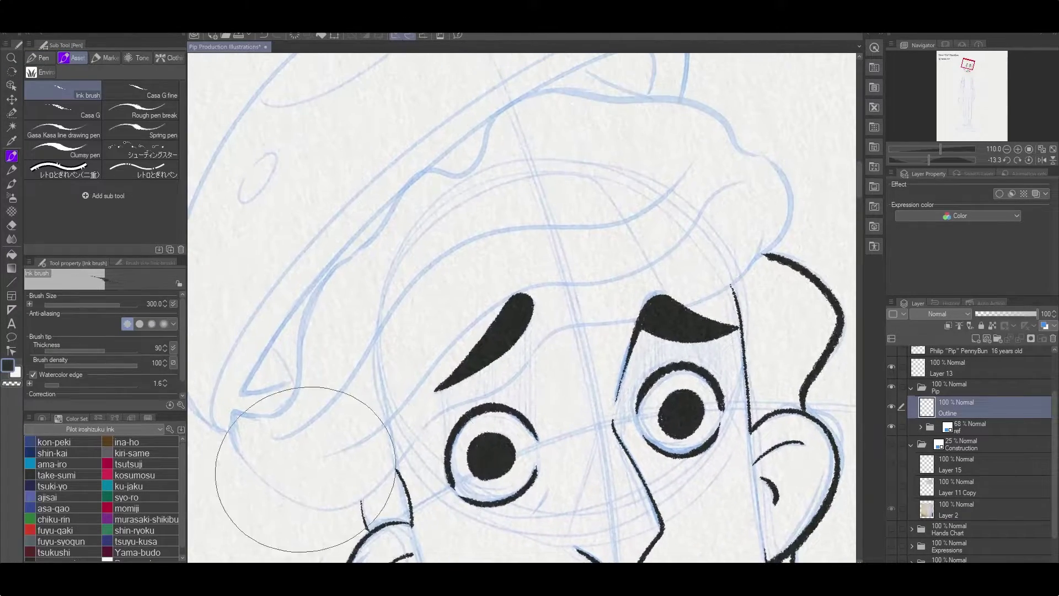
{"action": "mouse_move", "coordinate": [764, 255]}
{"action": "left_mouse_down"}
{"action": "mouse_move", "coordinate": [601, 99]}
{"action": "mouse_move", "coordinate": [331, 224]}
{"action": "left_mouse_up"}
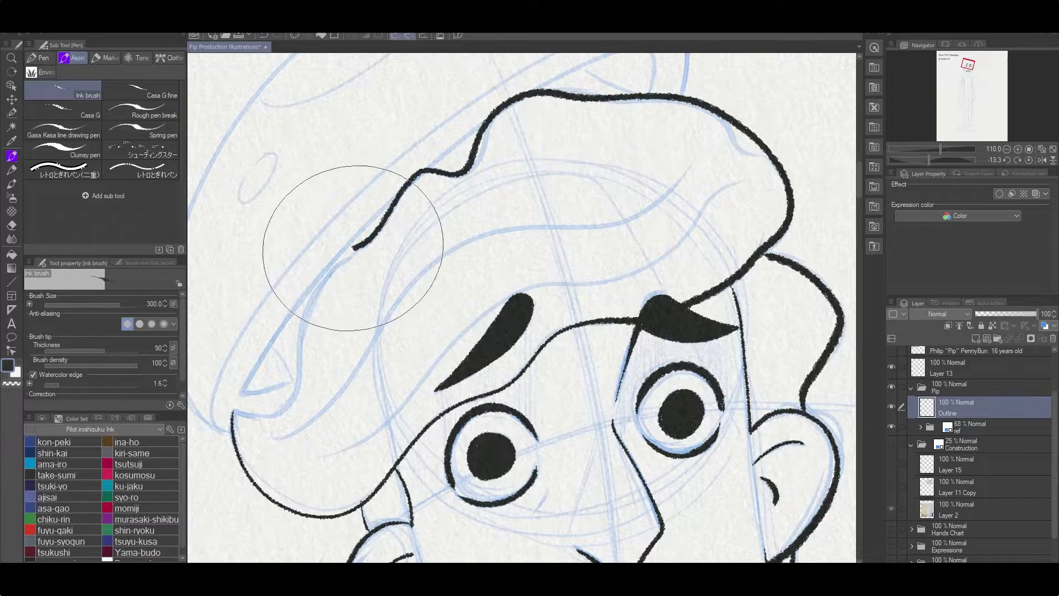
{"action": "key", "text": "ctrl+z"}
{"action": "mouse_move", "coordinate": [232, 411]}
{"action": "left_mouse_down"}
{"action": "mouse_move", "coordinate": [269, 416]}
{"action": "mouse_move", "coordinate": [400, 163]}
{"action": "mouse_move", "coordinate": [619, 114]}
{"action": "mouse_move", "coordinate": [799, 177]}
{"action": "mouse_move", "coordinate": [616, 320]}
{"action": "mouse_move", "coordinate": [402, 390]}
{"action": "mouse_move", "coordinate": [237, 355]}
{"action": "left_mouse_up"}
{"action": "mouse_move", "coordinate": [300, 425]}
{"action": "left_mouse_down"}
{"action": "mouse_move", "coordinate": [343, 378]}
{"action": "mouse_move", "coordinate": [680, 227]}
{"action": "mouse_move", "coordinate": [414, 331]}
{"action": "mouse_move", "coordinate": [710, 106]}
{"action": "left_mouse_up"}
{"action": "left_click_drag", "start_coordinate": [393, 393], "coordinate": [465, 536]}
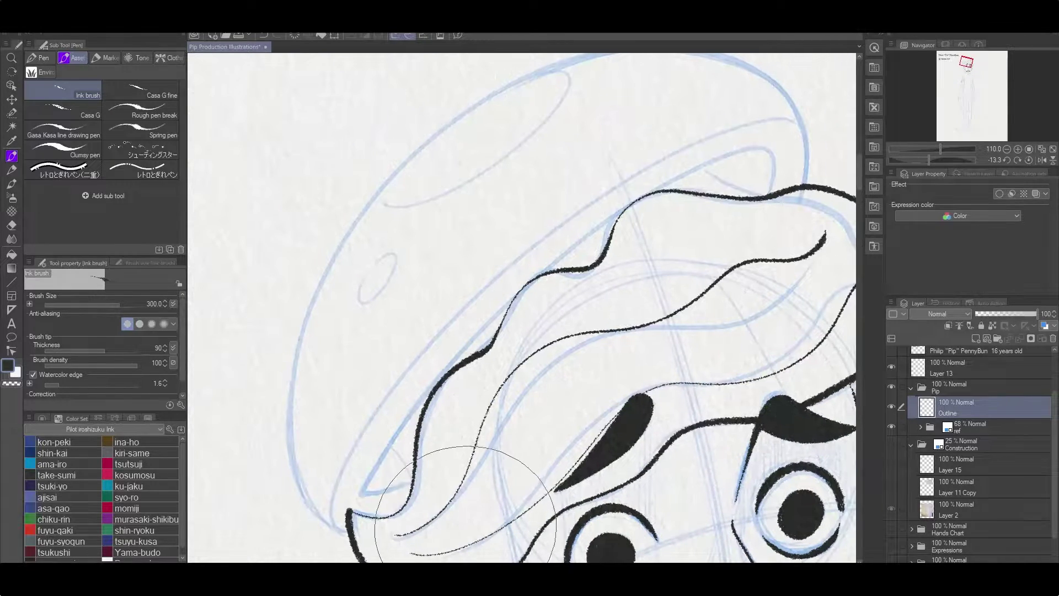
Ink the underside edge of the hat brim and the small openings between the brim and the hair
{"action": "left_click_drag", "start_coordinate": [701, 168], "coordinate": [758, 196]}
{"action": "mouse_move", "coordinate": [391, 450]}
{"action": "left_mouse_down"}
{"action": "mouse_move", "coordinate": [411, 485]}
{"action": "mouse_move", "coordinate": [531, 280]}
{"action": "left_mouse_up"}
{"action": "left_click_drag", "start_coordinate": [699, 160], "coordinate": [771, 167]}
Ink the hat's large rounded outer contour, joining it to the hair at both ends
{"action": "scroll", "coordinate": [331, 397], "scroll_direction": "down", "scroll_amount": 2}
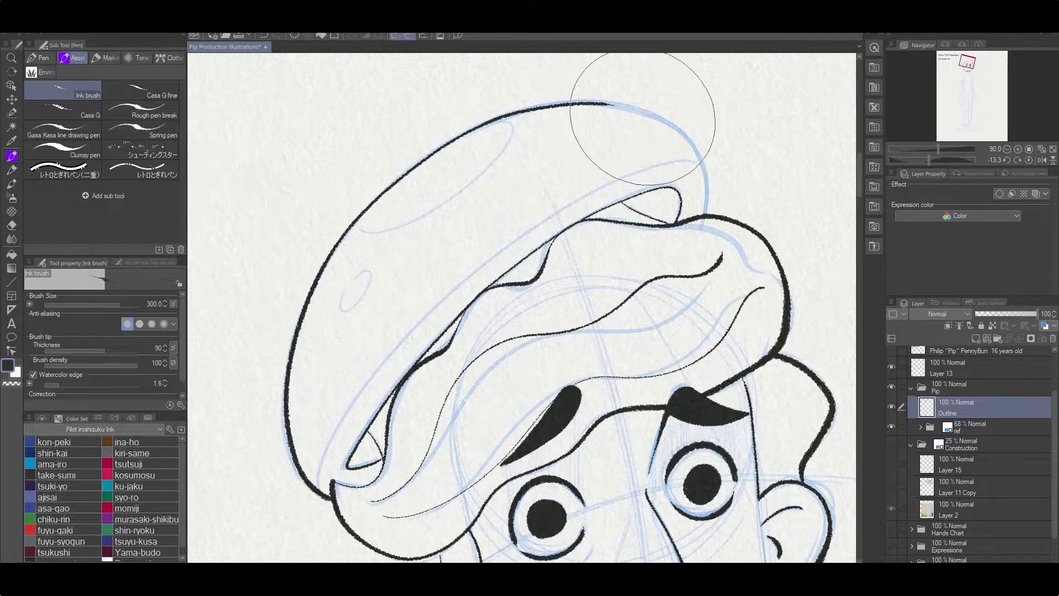
{"action": "left_click_drag", "start_coordinate": [610, 94], "coordinate": [331, 473]}
{"action": "left_click_drag", "start_coordinate": [370, 289], "coordinate": [399, 280]}
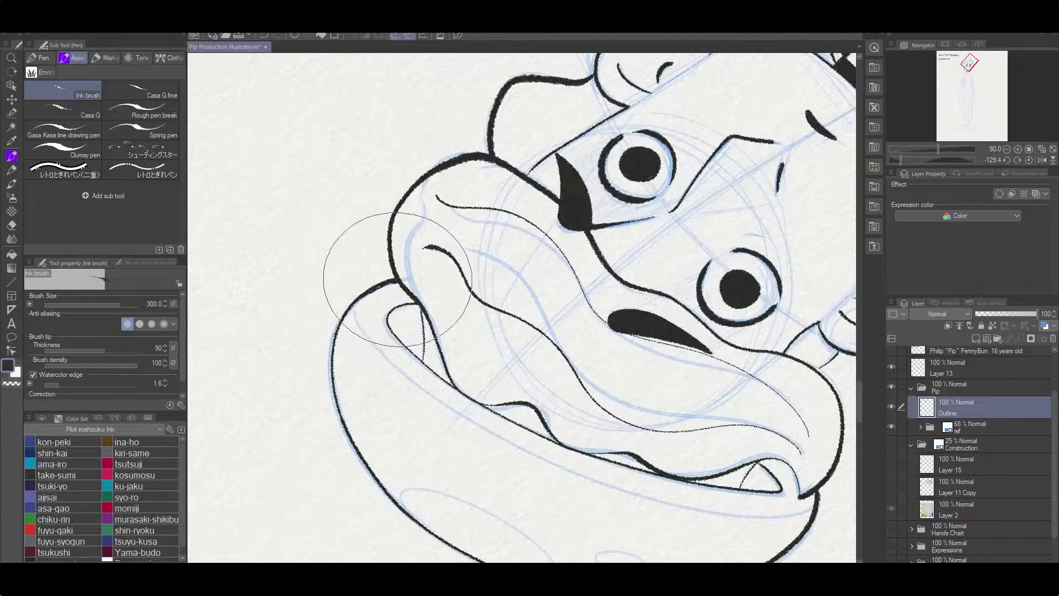
Ink short crease marks below the open collar and the round outline of the first cape clasp button
{"action": "key", "text": "shift+space"}
{"action": "mouse_move", "coordinate": [331, 367]}
{"action": "left_mouse_down"}
{"action": "mouse_move", "coordinate": [576, 181]}
{"action": "mouse_move", "coordinate": [561, 267]}
{"action": "mouse_move", "coordinate": [677, 303]}
{"action": "mouse_move", "coordinate": [671, 258]}
{"action": "left_mouse_up"}
{"action": "left_click_drag", "start_coordinate": [529, 223], "coordinate": [502, 252]}
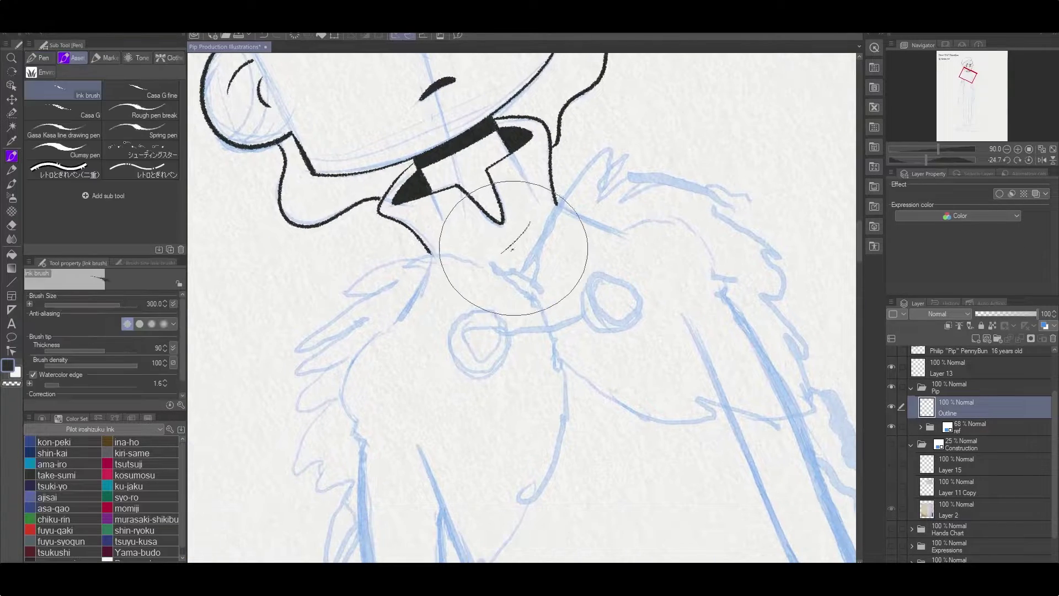
{"action": "mouse_move", "coordinate": [499, 319]}
{"action": "left_mouse_down"}
{"action": "mouse_move", "coordinate": [451, 337]}
{"action": "mouse_move", "coordinate": [507, 331]}
{"action": "left_mouse_up"}
Replace the hand-drawn second clasp circle with a copy of the first, positioned over the other sketched button
{"action": "left_click_drag", "start_coordinate": [586, 315], "coordinate": [618, 307]}
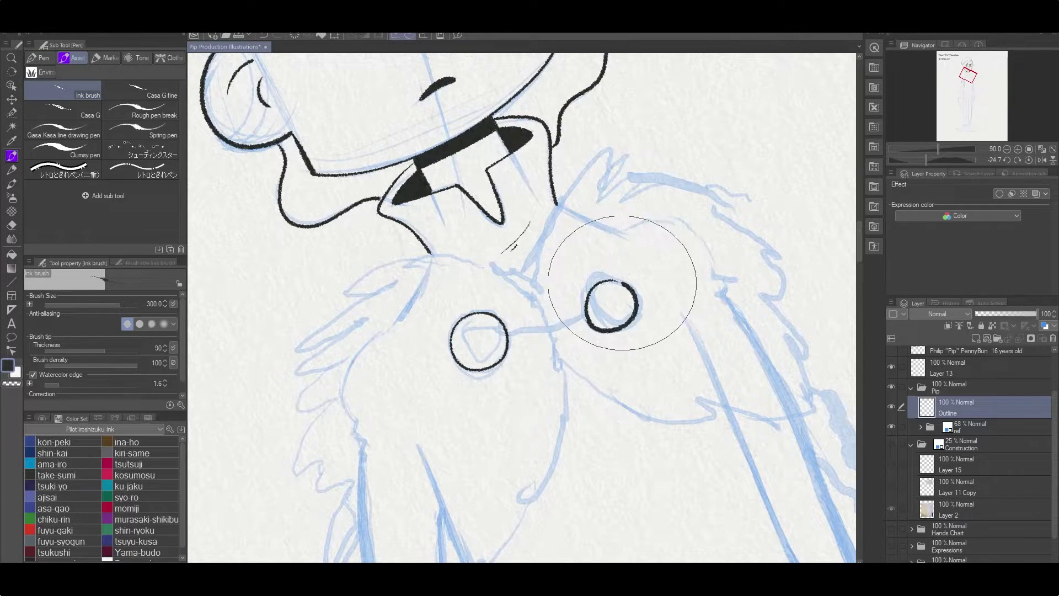
{"action": "key", "text": "ctrl+z"}
{"action": "key", "text": "m"}
{"action": "left_click", "coordinate": [486, 350]}
{"action": "key", "text": "ctrl+c"}
{"action": "key", "text": "ctrl+v"}
{"action": "key", "text": "ctrl+t"}
{"action": "left_click_drag", "start_coordinate": [536, 357], "coordinate": [668, 313]}
{"action": "key", "text": "Return"}
Ink the curved cord joining the two clasp buttons and fill it with short hatching strokes
{"action": "key", "text": "shift+space"}
{"action": "left_click_drag", "start_coordinate": [551, 331], "coordinate": [635, 248]}
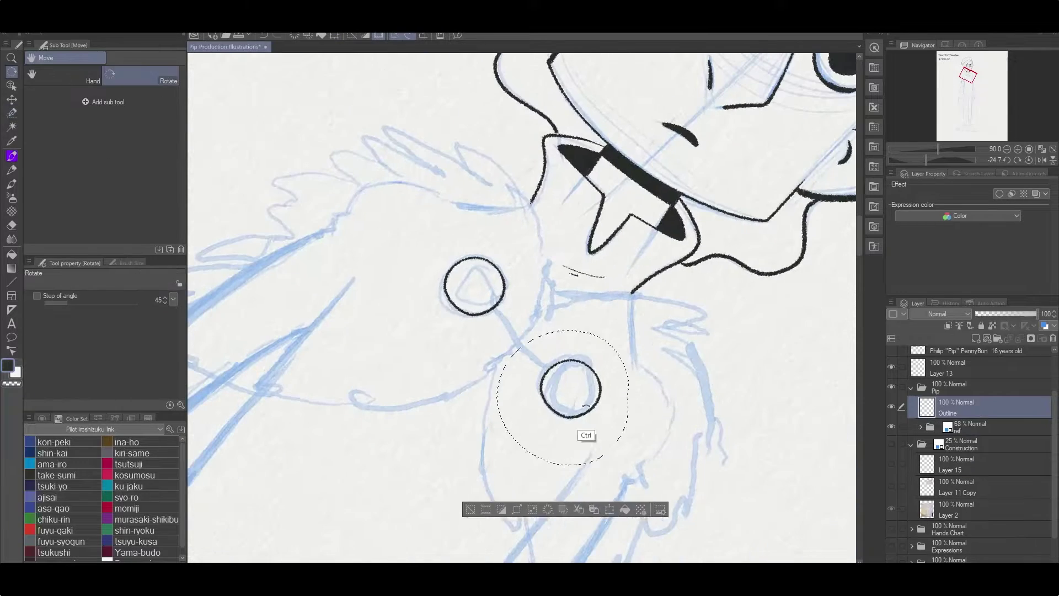
{"action": "key", "text": "p"}
{"action": "mouse_move", "coordinate": [499, 312]}
{"action": "left_mouse_down"}
{"action": "mouse_move", "coordinate": [549, 367]}
{"action": "mouse_move", "coordinate": [541, 381]}
{"action": "mouse_move", "coordinate": [507, 330]}
{"action": "left_mouse_up"}
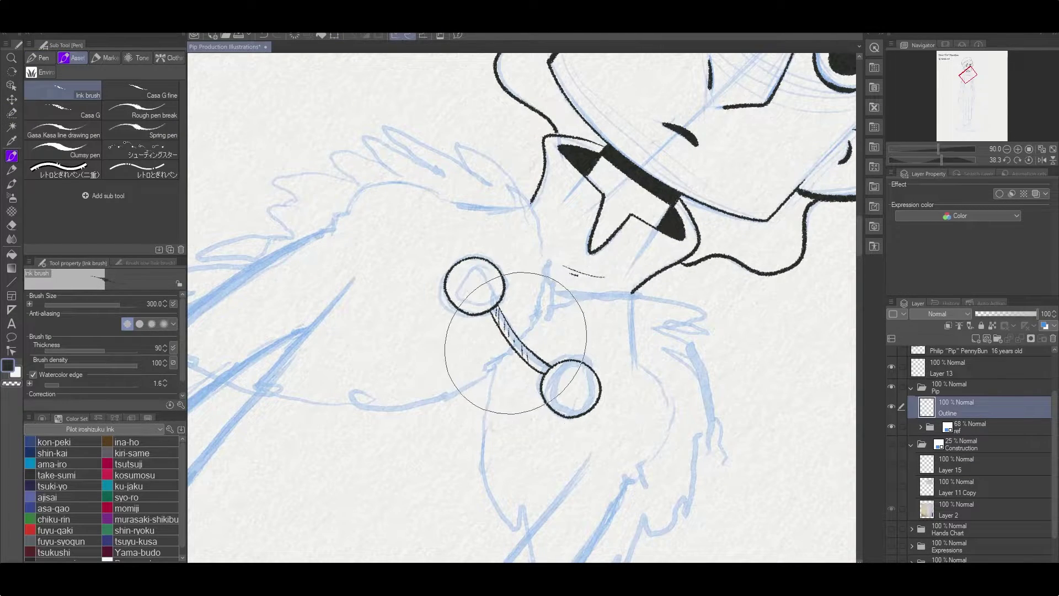
Hatch both clasp buttons with parallel lines on a new layer, clean the edges and merge it into Outline
{"action": "key", "text": "ctrl+shift+n"}
{"action": "key", "text": "shift+space"}
{"action": "mouse_move", "coordinate": [780, 331]}
{"action": "left_mouse_down"}
{"action": "mouse_move", "coordinate": [634, 276]}
{"action": "mouse_move", "coordinate": [606, 331]}
{"action": "left_mouse_up"}
{"action": "mouse_move", "coordinate": [611, 270]}
{"action": "left_mouse_down"}
{"action": "mouse_move", "coordinate": [615, 348]}
{"action": "mouse_move", "coordinate": [598, 328]}
{"action": "left_mouse_up"}
{"action": "left_click_drag", "start_coordinate": [624, 278], "coordinate": [629, 331]}
{"action": "mouse_move", "coordinate": [466, 304]}
{"action": "left_mouse_down"}
{"action": "mouse_move", "coordinate": [469, 376]}
{"action": "mouse_move", "coordinate": [499, 395]}
{"action": "mouse_move", "coordinate": [460, 370]}
{"action": "left_mouse_up"}
{"action": "key", "text": "e"}
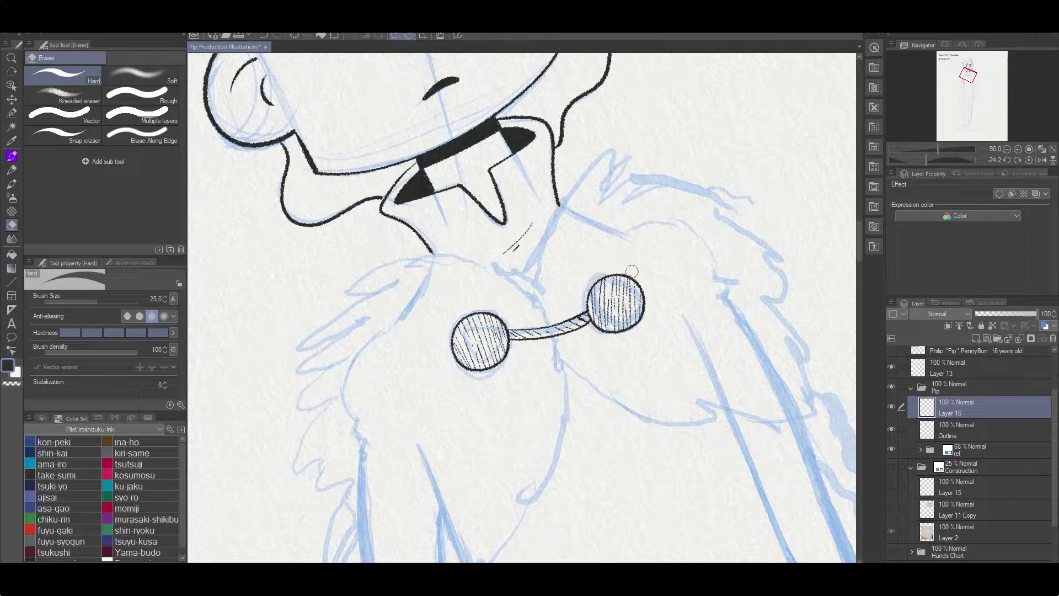
{"action": "key", "text": "ctrl+e"}
{"action": "key", "text": "p"}
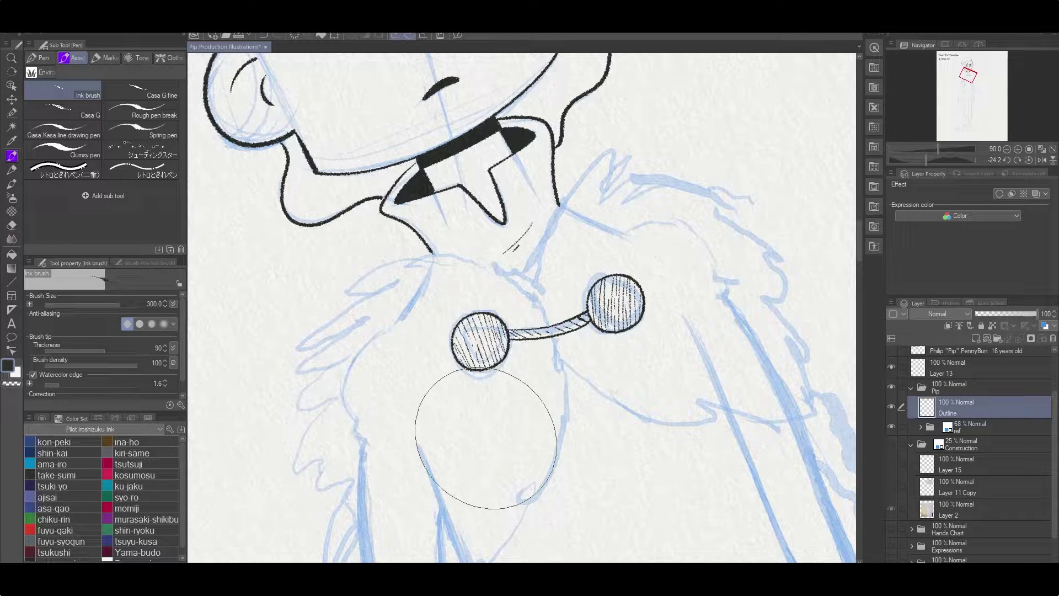
{"action": "mouse_move", "coordinate": [554, 315]}
{"action": "left_mouse_down"}
{"action": "mouse_move", "coordinate": [508, 383]}
{"action": "mouse_move", "coordinate": [569, 218]}
{"action": "left_mouse_up"}
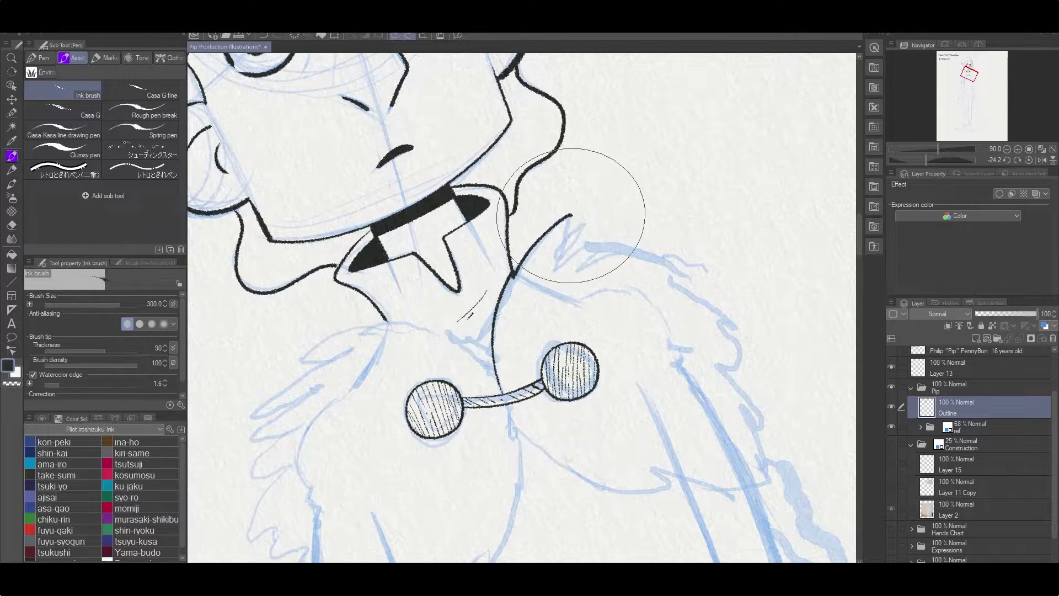
{"action": "left_click_drag", "start_coordinate": [552, 253], "coordinate": [614, 243]}
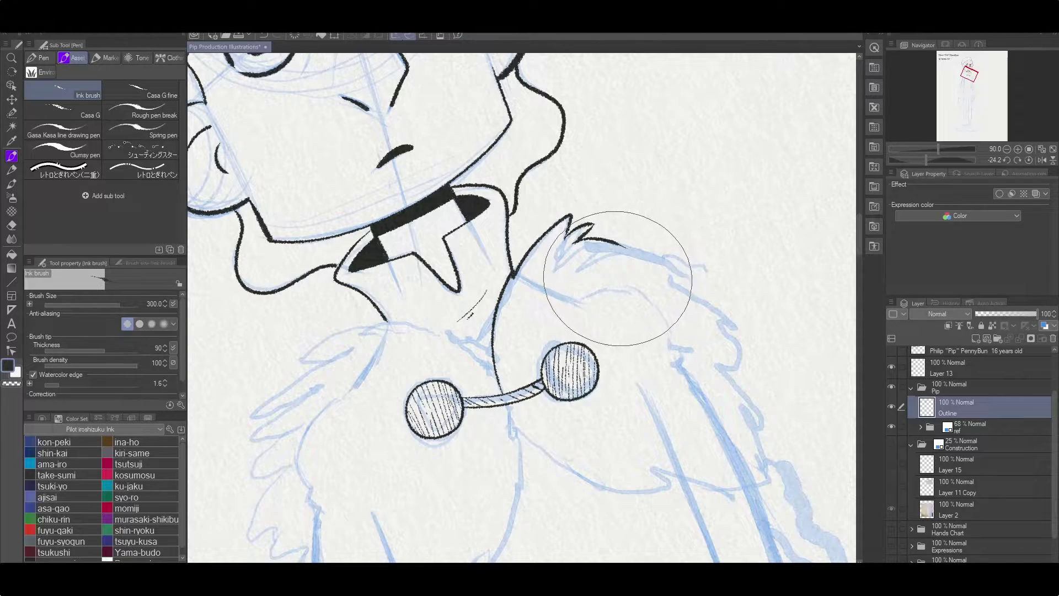
{"action": "left_click_drag", "start_coordinate": [618, 278], "coordinate": [508, 378]}
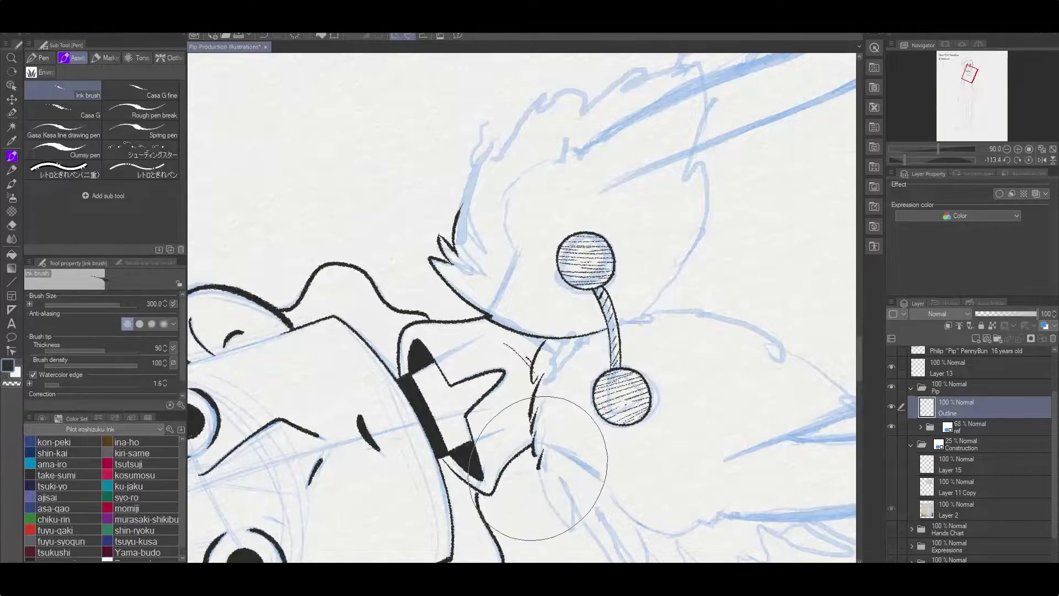
{"action": "left_click_drag", "start_coordinate": [538, 468], "coordinate": [397, 408]}
{"action": "left_click_drag", "start_coordinate": [705, 419], "coordinate": [611, 307]}
{"action": "scroll", "coordinate": [619, 331], "scroll_direction": "down", "scroll_amount": 2}
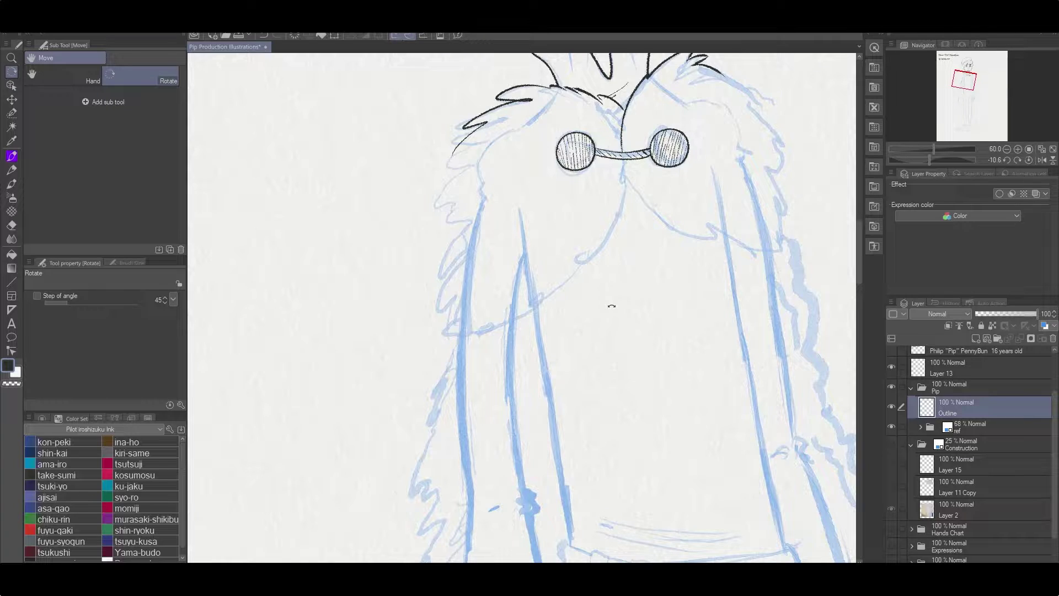
{"action": "key", "text": "p"}
{"action": "key", "text": "ctrl+z"}
{"action": "key", "text": "ctrl+z"}
{"action": "key", "text": "ctrl+z"}
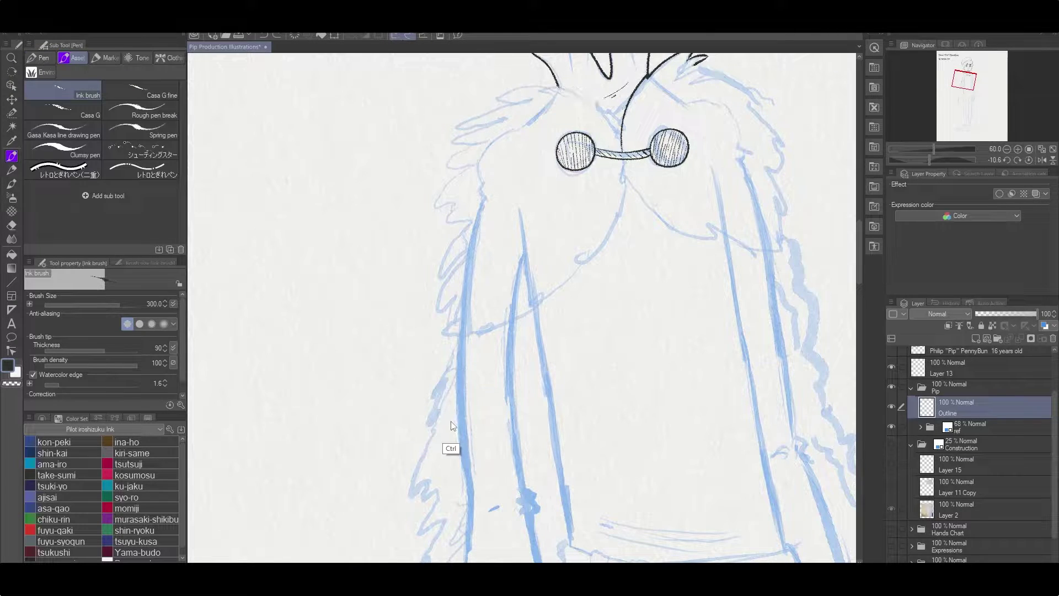
Move the inked clasp to a separate Outline Copy layer, hide that layer and make Outline active again without a selection
{"action": "key", "text": "m"}
{"action": "key", "text": "ctrl+z"}
{"action": "key", "text": "ctrl+z"}
{"action": "left_click", "coordinate": [943, 433]}
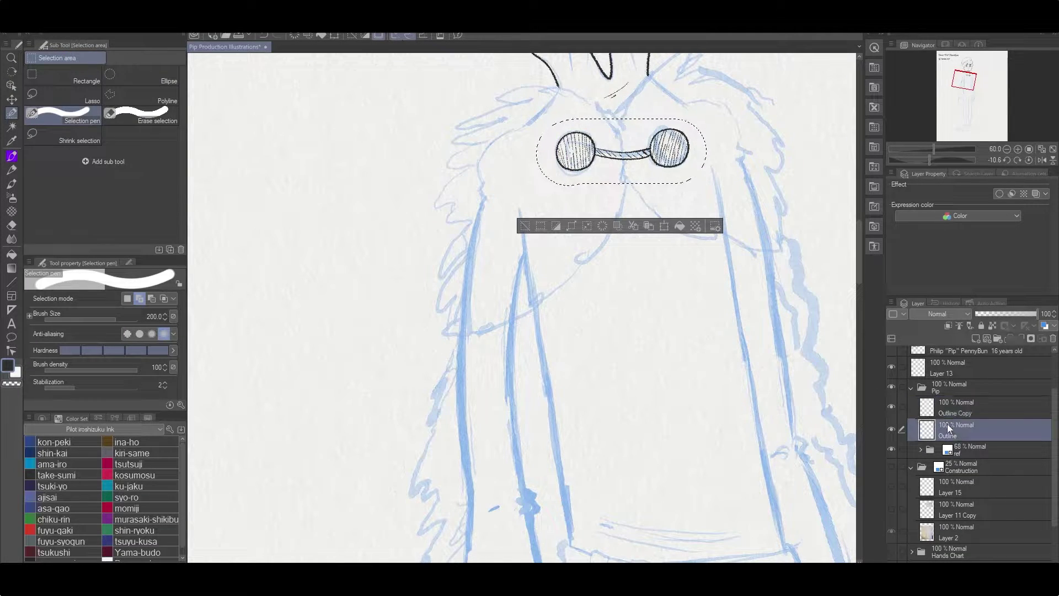
{"action": "left_click", "coordinate": [891, 407]}
{"action": "key", "text": "ctrl+d"}
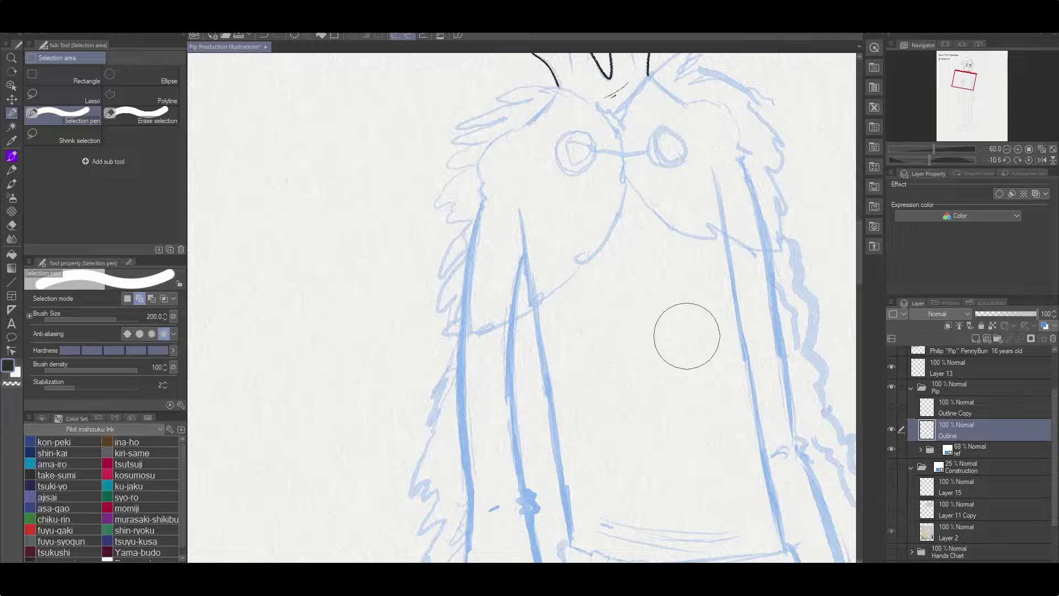
Ink the shoulder line down from the neck and both edges of the upper sleeve on the straight-hanging arm
{"action": "key", "text": "p"}
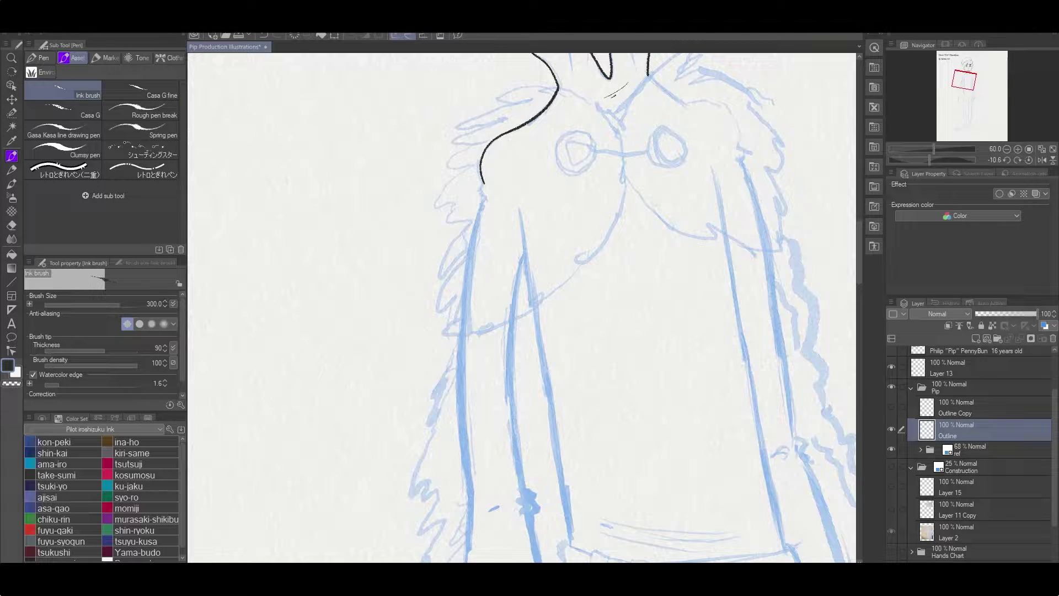
{"action": "left_click_drag", "start_coordinate": [471, 504], "coordinate": [466, 201]}
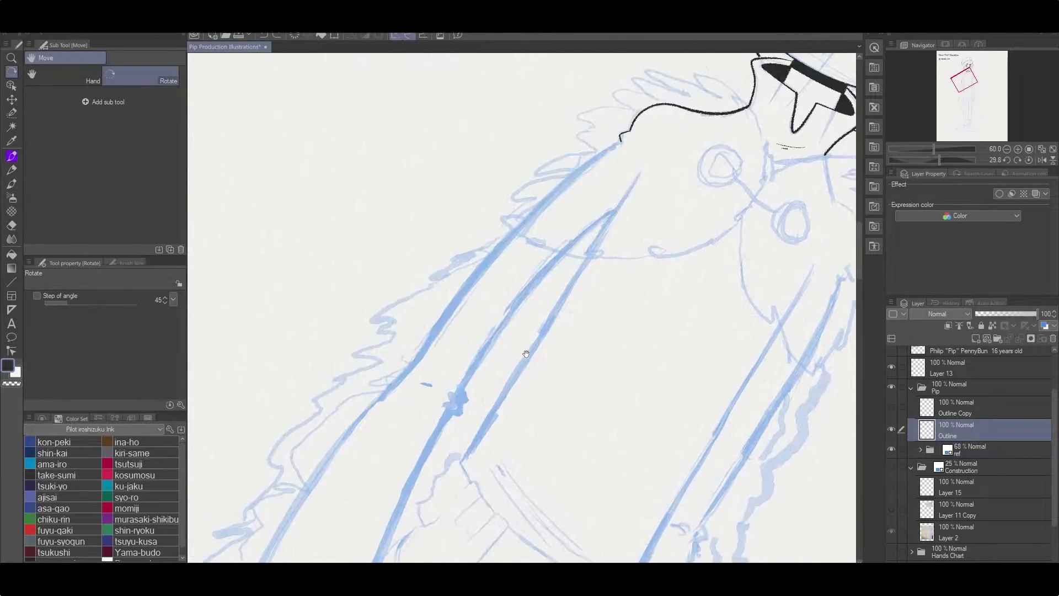
{"action": "mouse_move", "coordinate": [427, 348]}
{"action": "left_mouse_down"}
{"action": "mouse_move", "coordinate": [430, 328]}
{"action": "mouse_move", "coordinate": [626, 160]}
{"action": "left_mouse_up"}
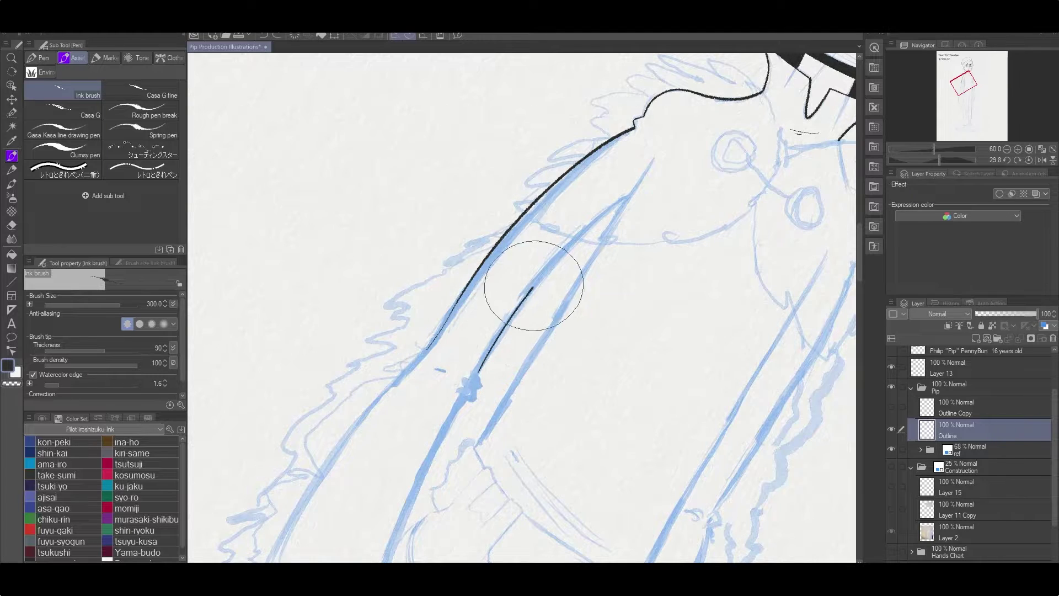
{"action": "left_click_drag", "start_coordinate": [533, 286], "coordinate": [631, 192]}
Ink the elbow creases, both forearm edges and the curved cuff opening of the same sleeve
{"action": "left_click_drag", "start_coordinate": [477, 387], "coordinate": [577, 280]}
{"action": "left_click_drag", "start_coordinate": [535, 261], "coordinate": [552, 263]}
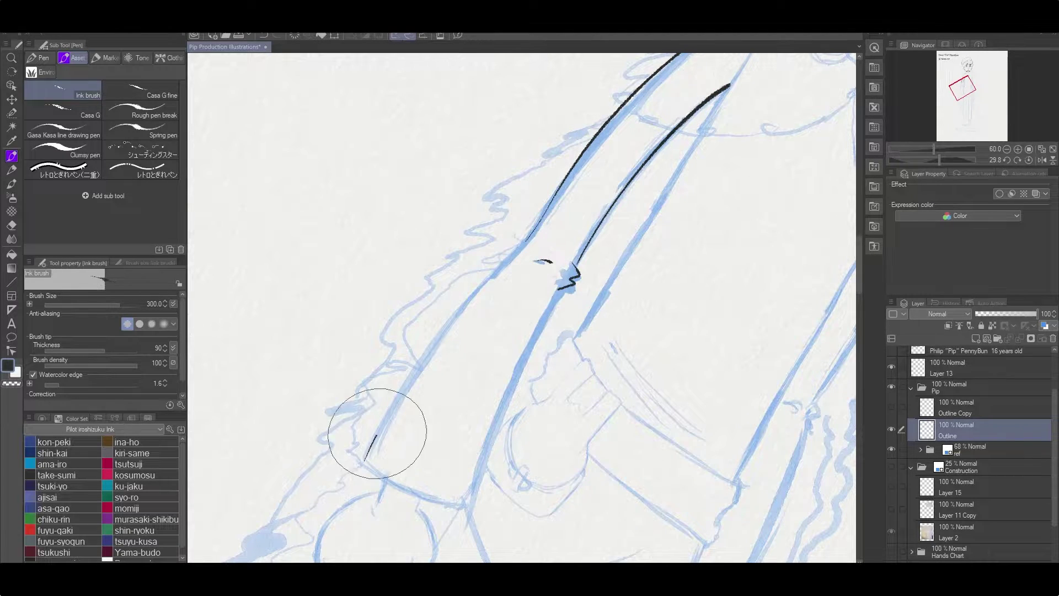
{"action": "key", "text": "ctrl+z"}
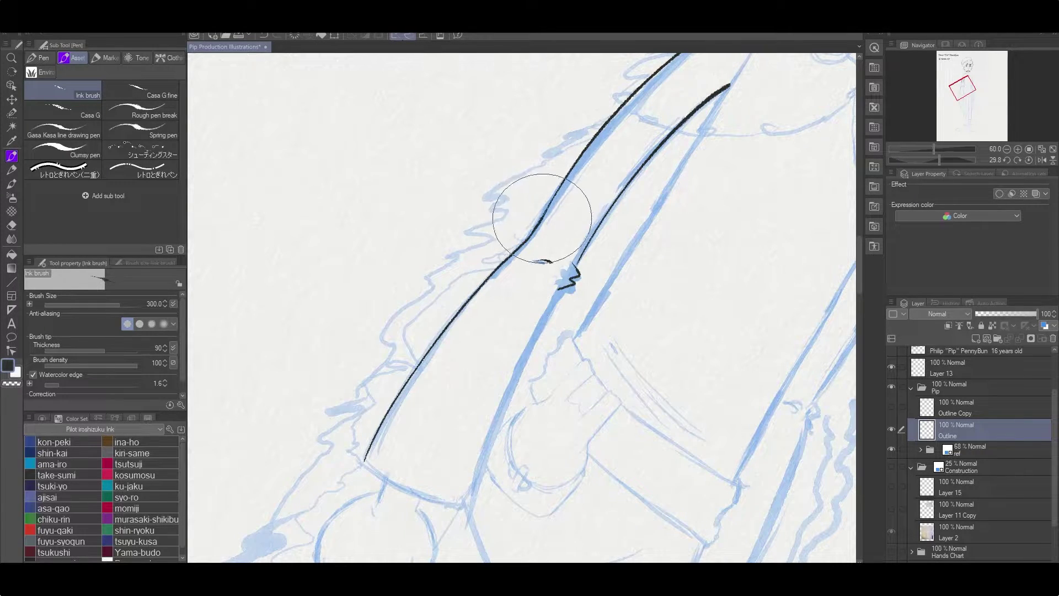
{"action": "left_click_drag", "start_coordinate": [408, 405], "coordinate": [547, 154]}
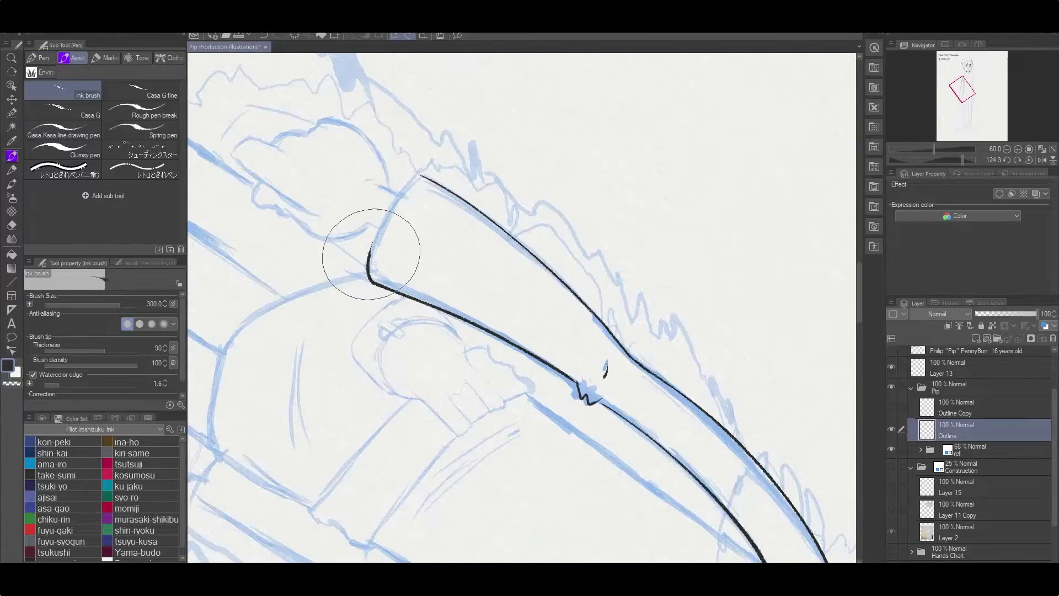
{"action": "mouse_move", "coordinate": [419, 174]}
{"action": "left_mouse_down"}
{"action": "mouse_move", "coordinate": [543, 253]}
{"action": "mouse_move", "coordinate": [447, 294]}
{"action": "mouse_move", "coordinate": [430, 206]}
{"action": "left_mouse_up"}
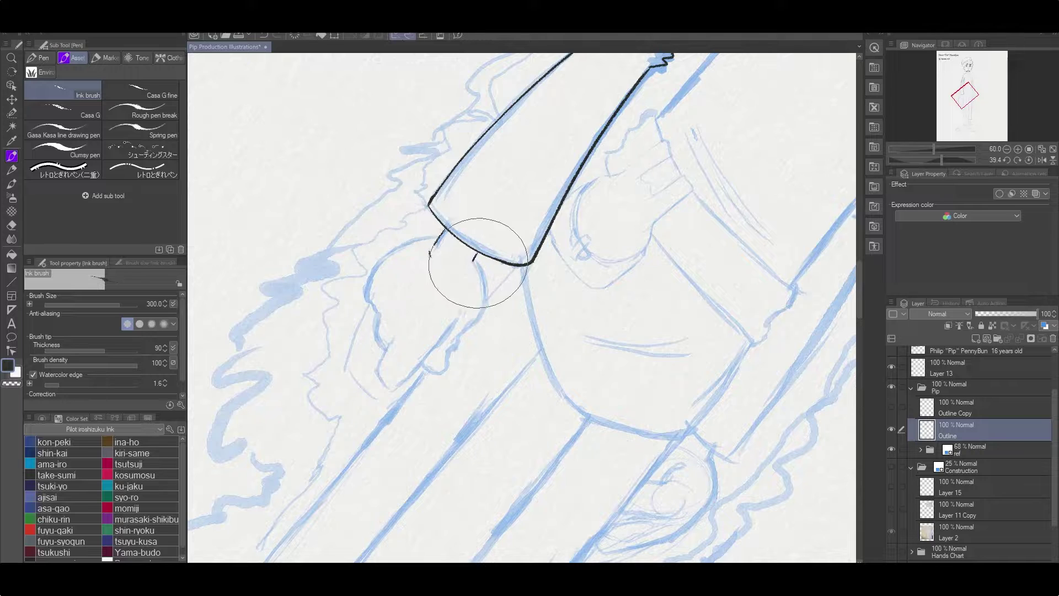
Ink the wrist and relaxed hand with its fingers below the cuff, and save the illustration
{"action": "left_click_drag", "start_coordinate": [379, 342], "coordinate": [385, 256]}
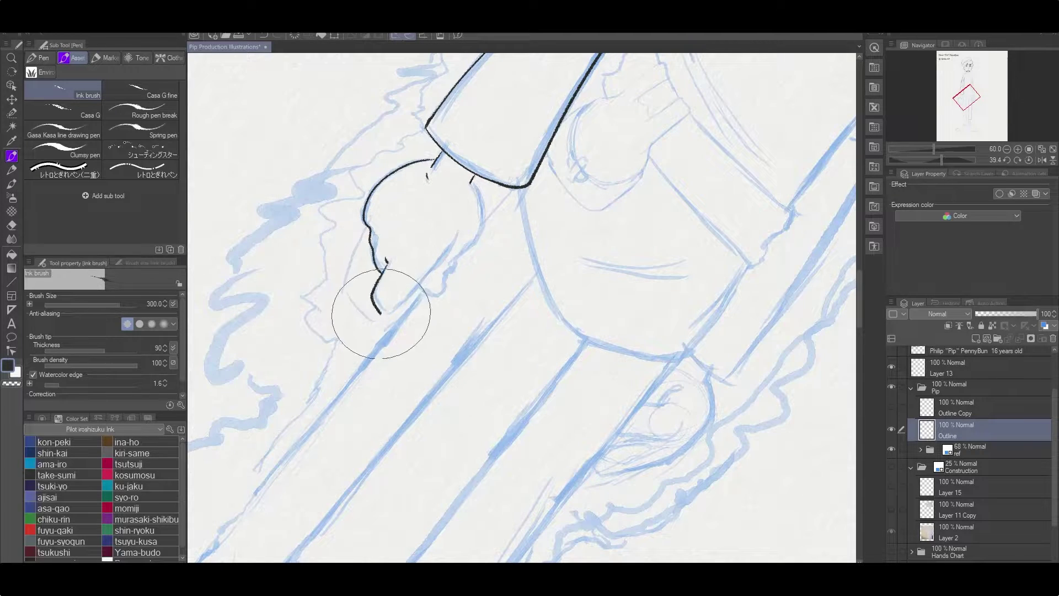
{"action": "key", "text": "ctrl+z"}
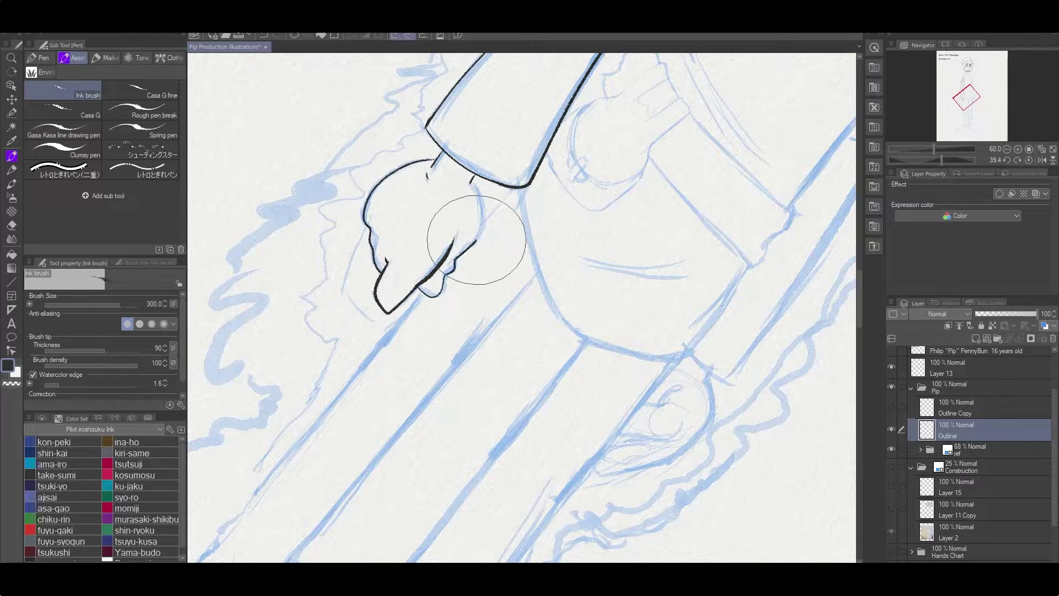
{"action": "key", "text": "r"}
{"action": "mouse_move", "coordinate": [477, 239]}
{"action": "left_mouse_down"}
{"action": "mouse_move", "coordinate": [560, 99]}
{"action": "mouse_move", "coordinate": [515, 310]}
{"action": "mouse_move", "coordinate": [500, 289]}
{"action": "left_mouse_up"}
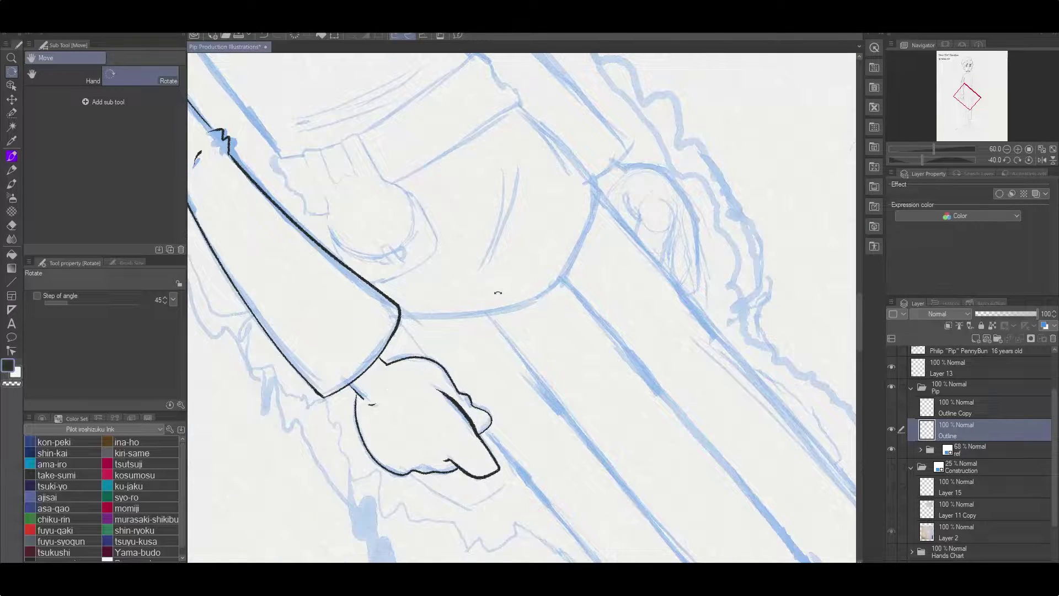
{"action": "key", "text": "ctrl+s"}
Ink the torso's side line beside the finished arm, the wavy fabric edge at the belt and the curved folds above it
{"action": "mouse_move", "coordinate": [470, 341]}
{"action": "left_mouse_down"}
{"action": "mouse_move", "coordinate": [460, 312]}
{"action": "mouse_move", "coordinate": [468, 279]}
{"action": "left_mouse_up"}
{"action": "key", "text": "p"}
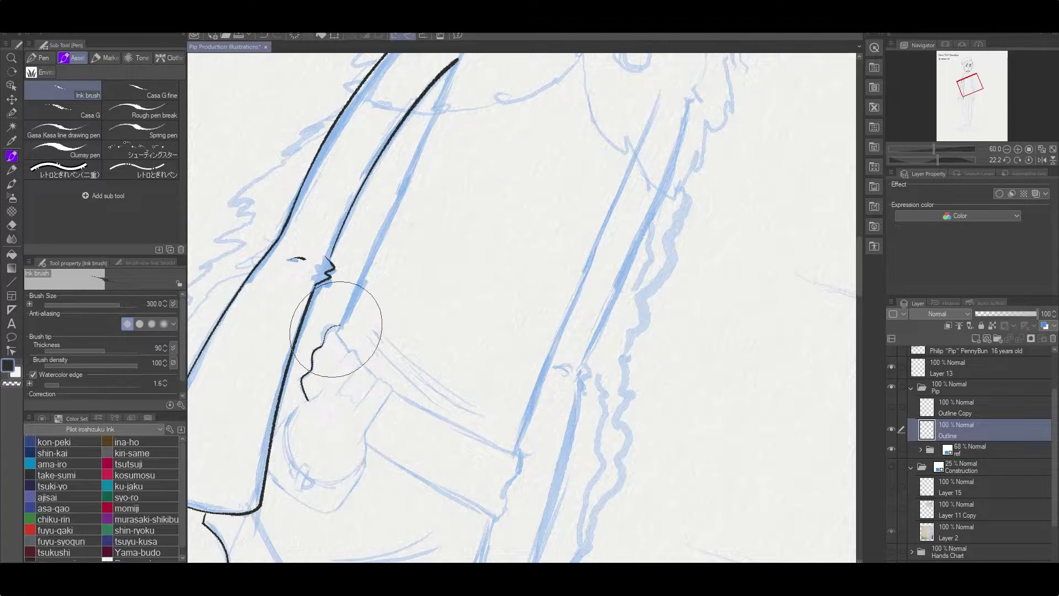
{"action": "scroll", "coordinate": [370, 333], "scroll_direction": "down", "scroll_amount": 6}
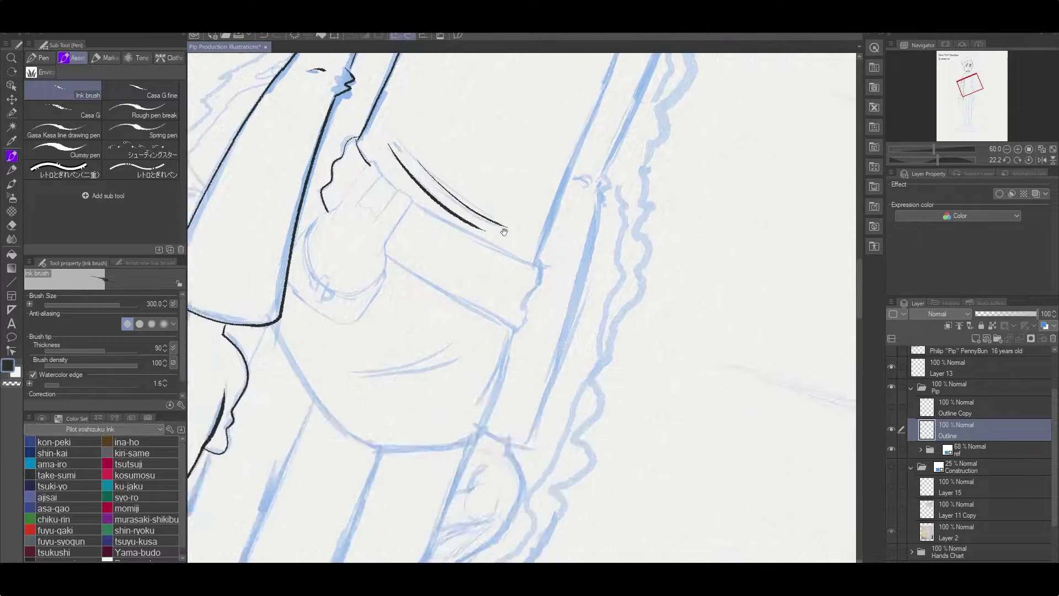
Redo the ink lines on the upper leg below the tunic hem, next to the hanging hand
{"action": "left_click_drag", "start_coordinate": [494, 201], "coordinate": [406, 391]}
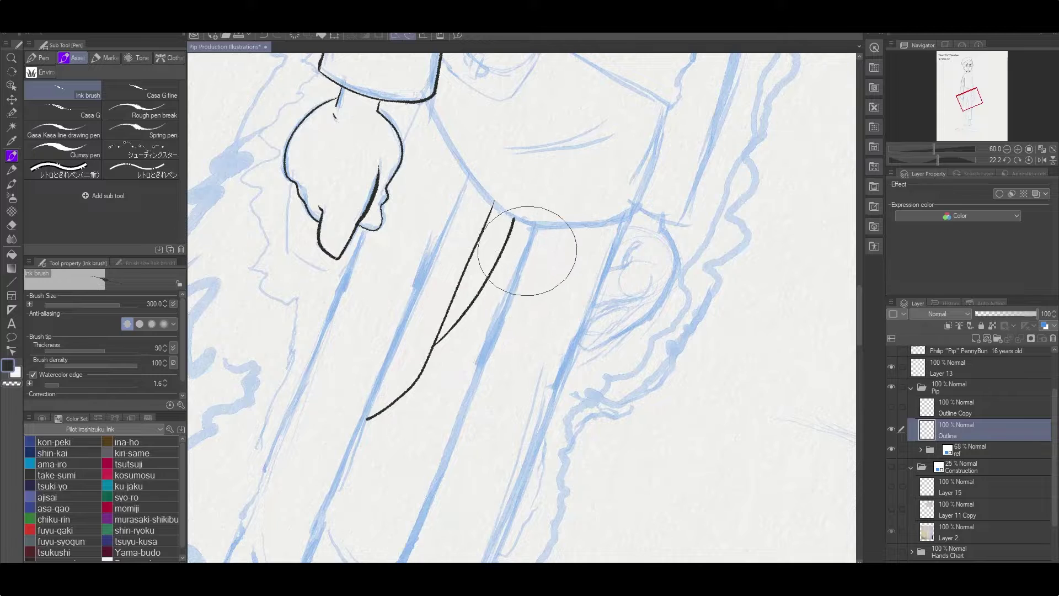
{"action": "key", "text": "ctrl+z"}
{"action": "left_click_drag", "start_coordinate": [375, 395], "coordinate": [453, 297]}
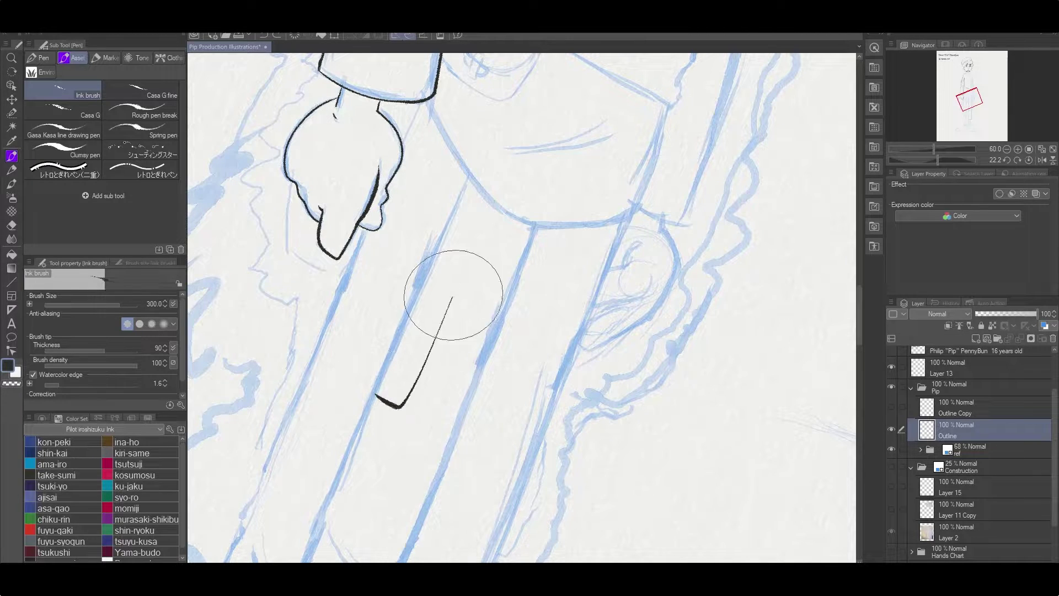
{"action": "mouse_move", "coordinate": [473, 366]}
{"action": "left_mouse_down"}
{"action": "mouse_move", "coordinate": [473, 330]}
{"action": "mouse_move", "coordinate": [432, 324]}
{"action": "mouse_move", "coordinate": [465, 106]}
{"action": "mouse_move", "coordinate": [495, 316]}
{"action": "mouse_move", "coordinate": [532, 218]}
{"action": "left_mouse_up"}
Ink the tunic's hem and opposite side line, plus the belt's upper and lower edges and its wavy end
{"action": "scroll", "coordinate": [532, 218], "scroll_direction": "down", "scroll_amount": 3}
{"action": "scroll", "coordinate": [566, 287], "scroll_direction": "down", "scroll_amount": 5}
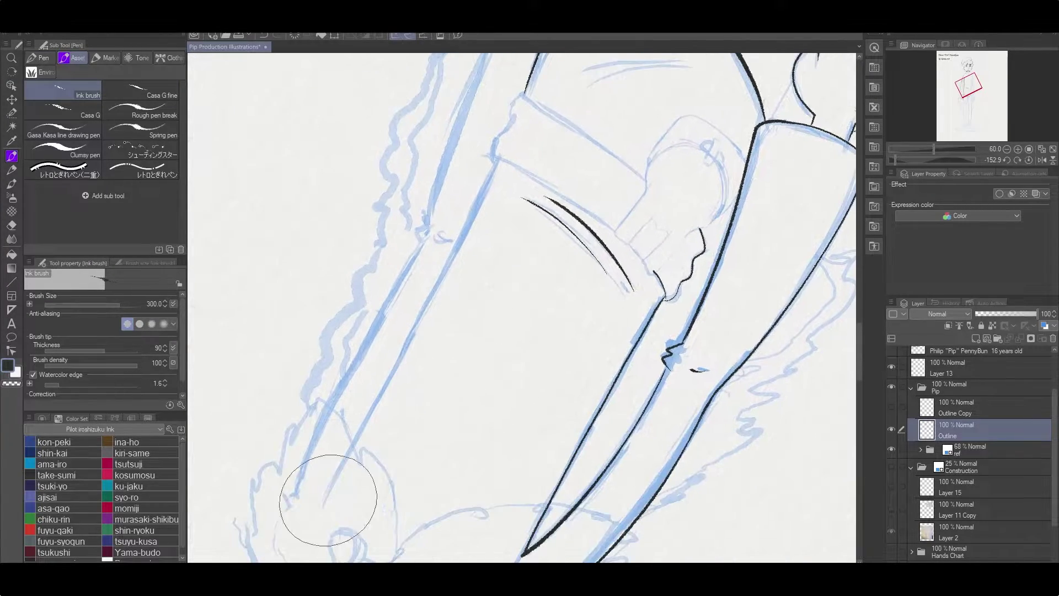
{"action": "mouse_move", "coordinate": [498, 161]}
{"action": "left_mouse_down"}
{"action": "mouse_move", "coordinate": [393, 213]}
{"action": "mouse_move", "coordinate": [296, 154]}
{"action": "mouse_move", "coordinate": [337, 304]}
{"action": "mouse_move", "coordinate": [385, 383]}
{"action": "left_mouse_up"}
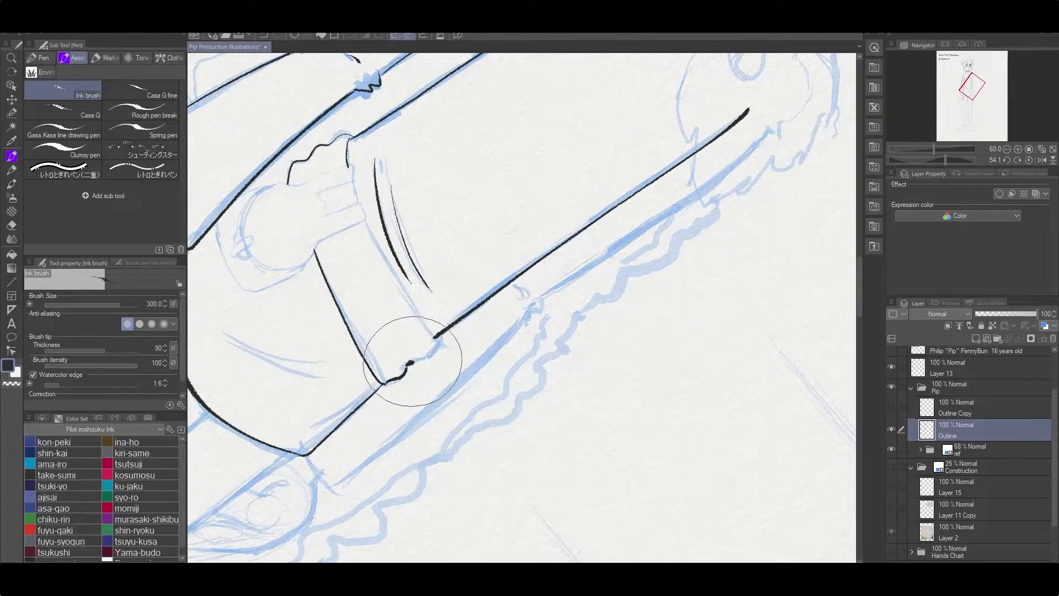
{"action": "scroll", "coordinate": [357, 196], "scroll_direction": "up", "scroll_amount": 3}
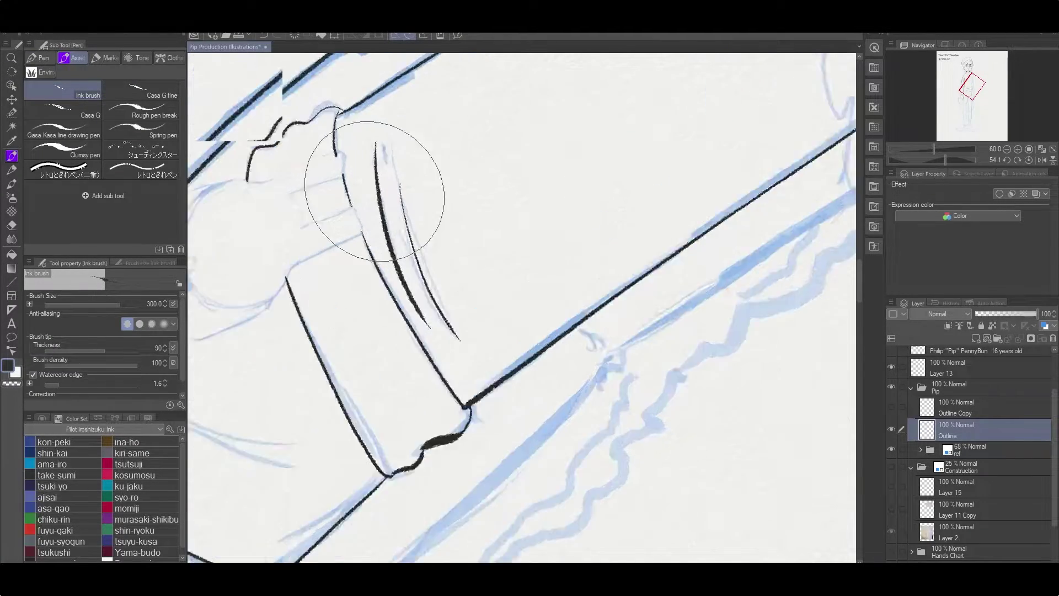
Ink the belt pouch's narrow straps, including the short notched strap end below the belt's upper edge
{"action": "key", "text": "shift+space"}
{"action": "left_click_drag", "start_coordinate": [378, 177], "coordinate": [410, 393]}
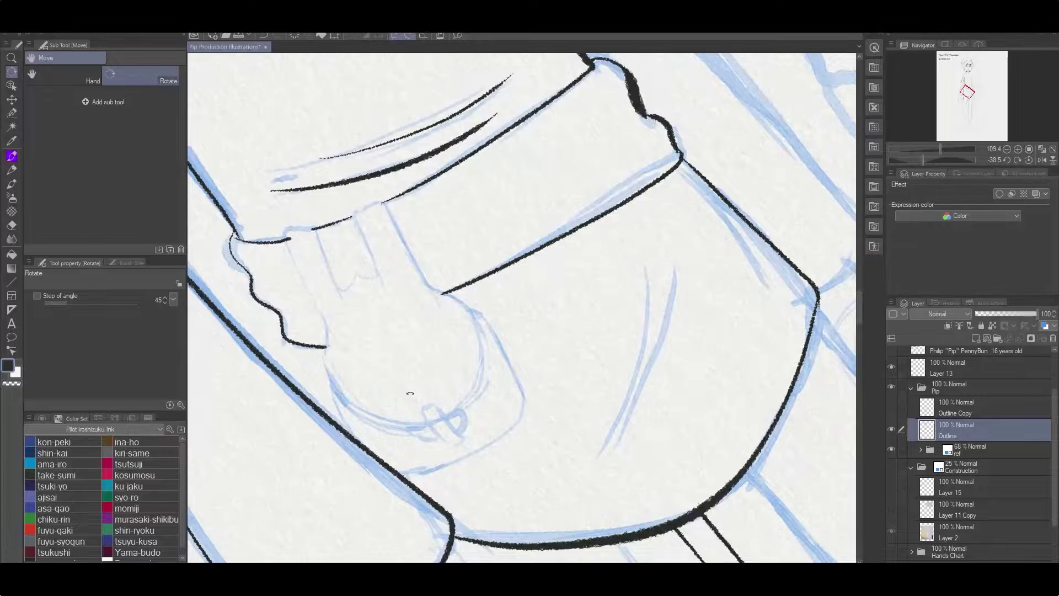
{"action": "key", "text": "p"}
{"action": "mouse_move", "coordinate": [327, 347]}
{"action": "left_mouse_down"}
{"action": "mouse_move", "coordinate": [284, 230]}
{"action": "mouse_move", "coordinate": [335, 285]}
{"action": "left_mouse_up"}
{"action": "key", "text": "e"}
{"action": "key", "text": "p"}
{"action": "left_click_drag", "start_coordinate": [356, 213], "coordinate": [336, 290]}
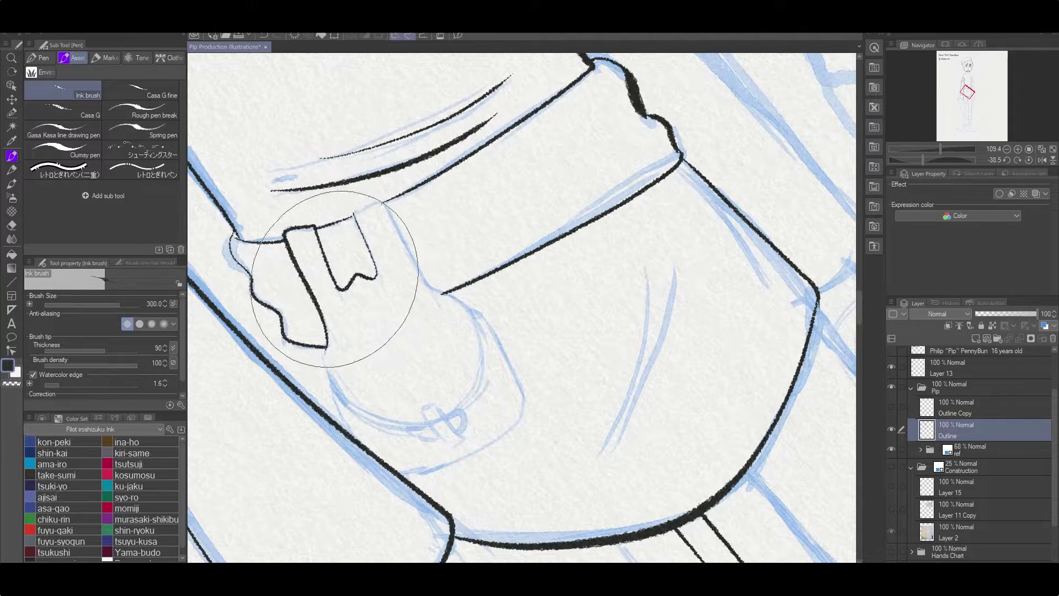
{"action": "mouse_move", "coordinate": [317, 227]}
{"action": "left_mouse_down"}
{"action": "mouse_move", "coordinate": [383, 202]}
{"action": "mouse_move", "coordinate": [428, 284]}
{"action": "mouse_move", "coordinate": [389, 230]}
{"action": "mouse_move", "coordinate": [403, 144]}
{"action": "mouse_move", "coordinate": [417, 272]}
{"action": "left_mouse_up"}
Ink the belt pouch's rounded body and outer flap, and draw its small crossed toggle with overlapping lines cleaned up
{"action": "mouse_move", "coordinate": [446, 187]}
{"action": "left_mouse_down"}
{"action": "mouse_move", "coordinate": [461, 296]}
{"action": "mouse_move", "coordinate": [296, 225]}
{"action": "mouse_move", "coordinate": [356, 156]}
{"action": "left_mouse_up"}
{"action": "mouse_move", "coordinate": [353, 270]}
{"action": "left_mouse_down"}
{"action": "mouse_move", "coordinate": [347, 300]}
{"action": "mouse_move", "coordinate": [367, 279]}
{"action": "mouse_move", "coordinate": [533, 302]}
{"action": "mouse_move", "coordinate": [497, 232]}
{"action": "left_mouse_up"}
{"action": "key", "text": "p"}
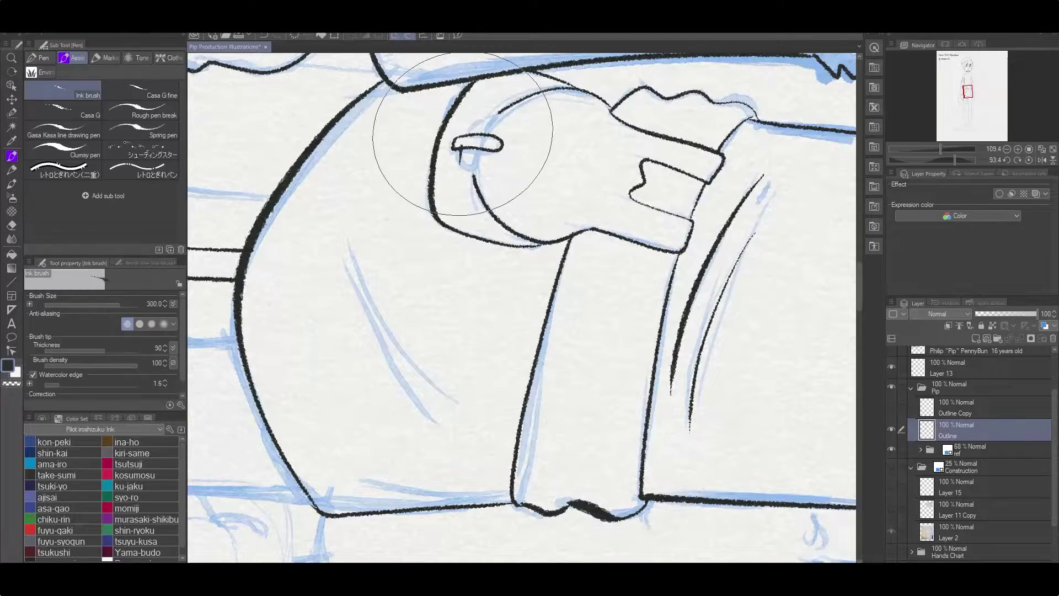
{"action": "key", "text": "e"}
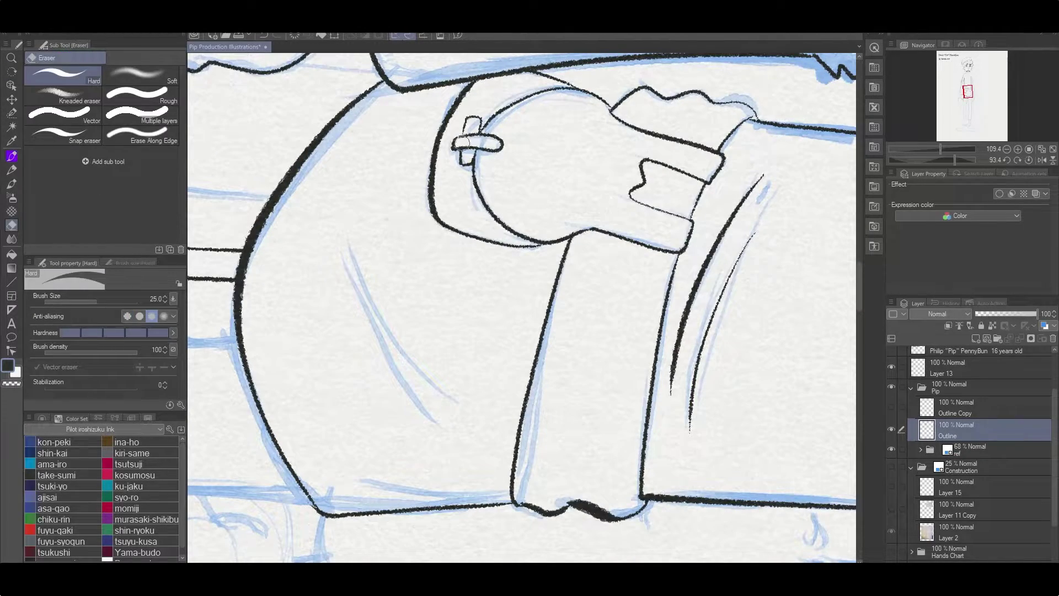
{"action": "mouse_move", "coordinate": [465, 145]}
{"action": "left_mouse_down"}
{"action": "mouse_move", "coordinate": [497, 331]}
{"action": "mouse_move", "coordinate": [453, 348]}
{"action": "mouse_move", "coordinate": [371, 339]}
{"action": "mouse_move", "coordinate": [372, 362]}
{"action": "left_mouse_up"}
{"action": "key", "text": "p"}
{"action": "key", "text": "p"}
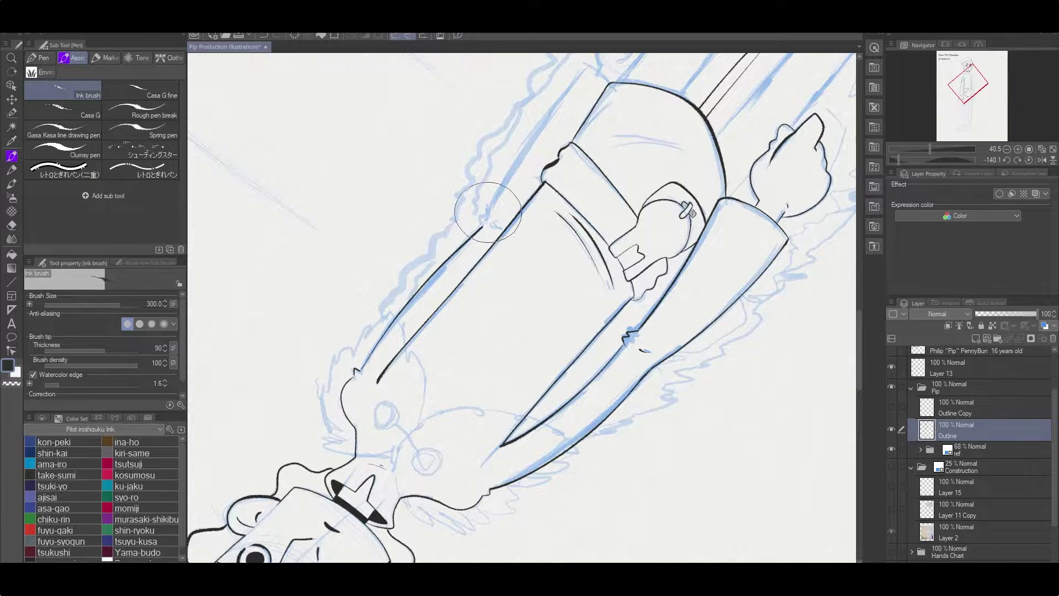
Ink the opposite sleeve down to its cuff and the partly hidden hand below it
{"action": "left_click_drag", "start_coordinate": [495, 223], "coordinate": [472, 296]}
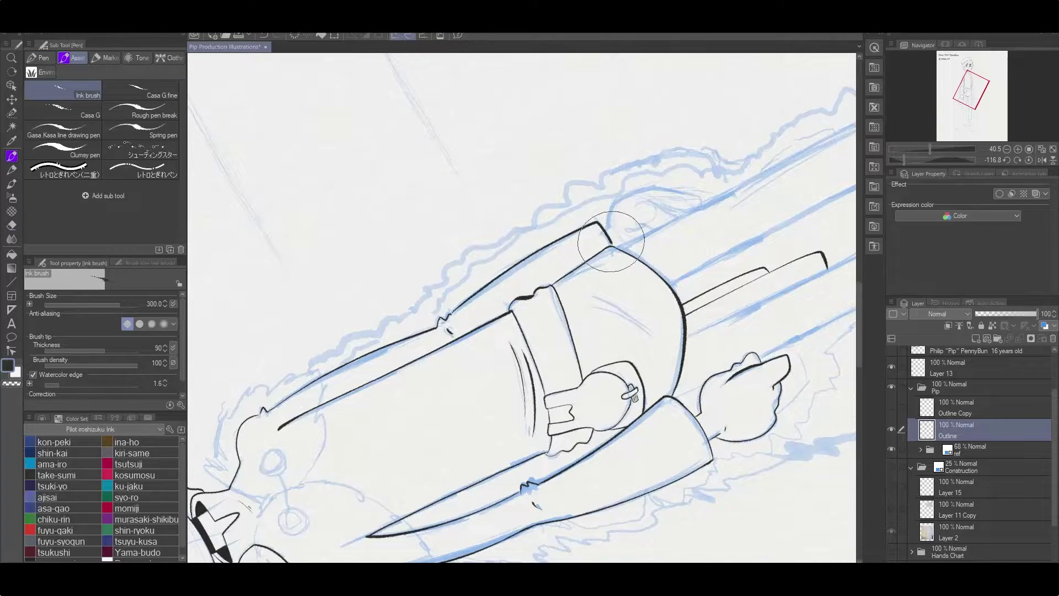
{"action": "left_click_drag", "start_coordinate": [610, 241], "coordinate": [465, 239]}
{"action": "mouse_move", "coordinate": [526, 201]}
{"action": "left_mouse_down"}
{"action": "mouse_move", "coordinate": [524, 236]}
{"action": "mouse_move", "coordinate": [413, 252]}
{"action": "left_mouse_up"}
{"action": "left_click_drag", "start_coordinate": [426, 310], "coordinate": [479, 246]}
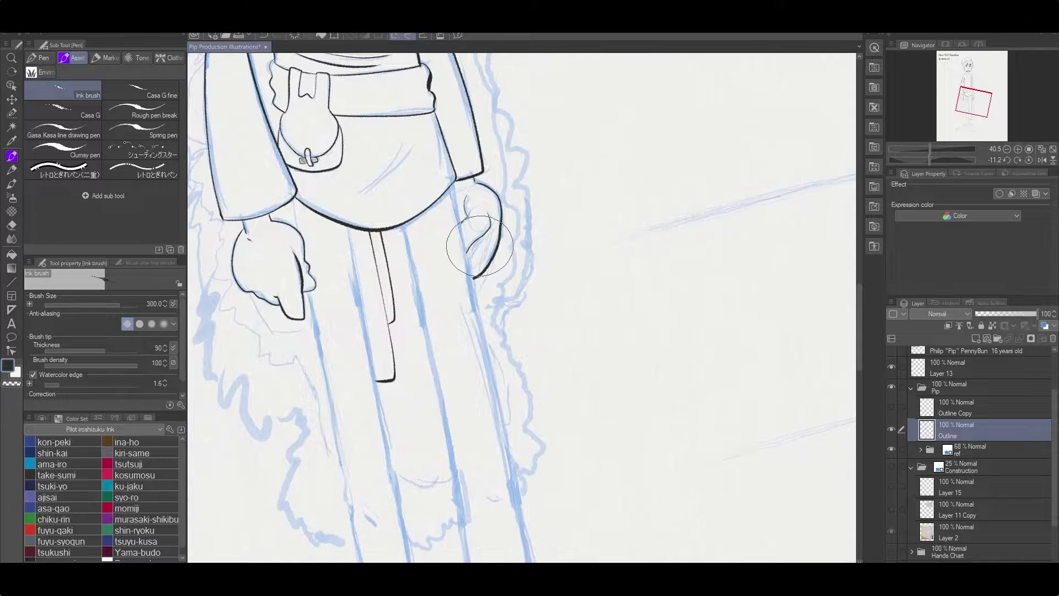
Add a new layer above Outline and ink the first trouser leg's long sides and hem, redoing faulty strokes
{"action": "key", "text": "ctrl+shift+n"}
{"action": "left_click_drag", "start_coordinate": [690, 309], "coordinate": [239, 470]}
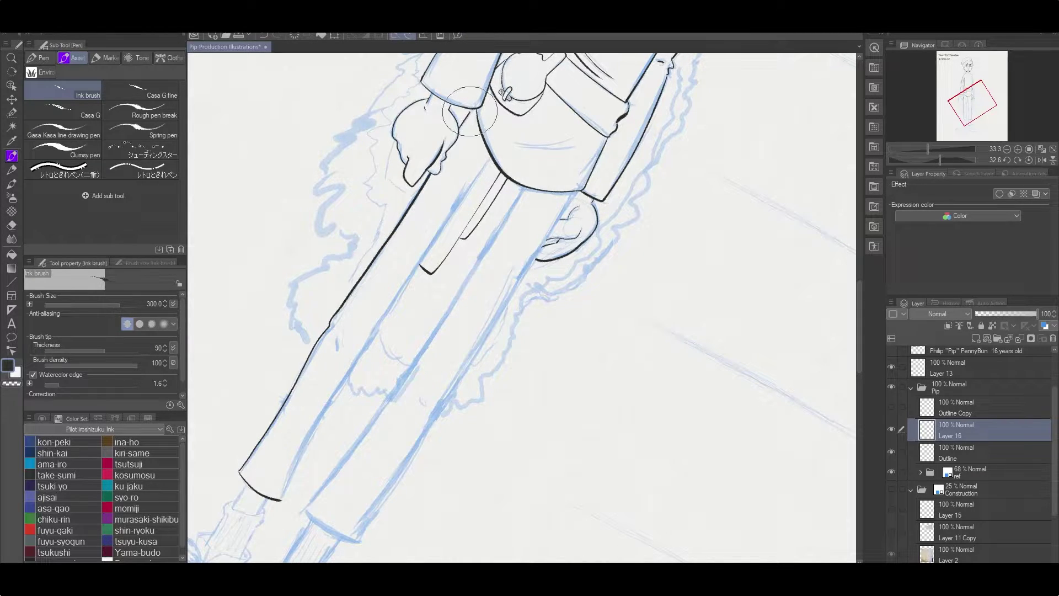
{"action": "key", "text": "ctrl+z"}
{"action": "mouse_move", "coordinate": [293, 468]}
{"action": "left_mouse_down"}
{"action": "mouse_move", "coordinate": [500, 165]}
{"action": "mouse_move", "coordinate": [772, 225]}
{"action": "mouse_move", "coordinate": [315, 289]}
{"action": "mouse_move", "coordinate": [488, 201]}
{"action": "mouse_move", "coordinate": [665, 83]}
{"action": "left_mouse_up"}
{"action": "key", "text": "ctrl+z"}
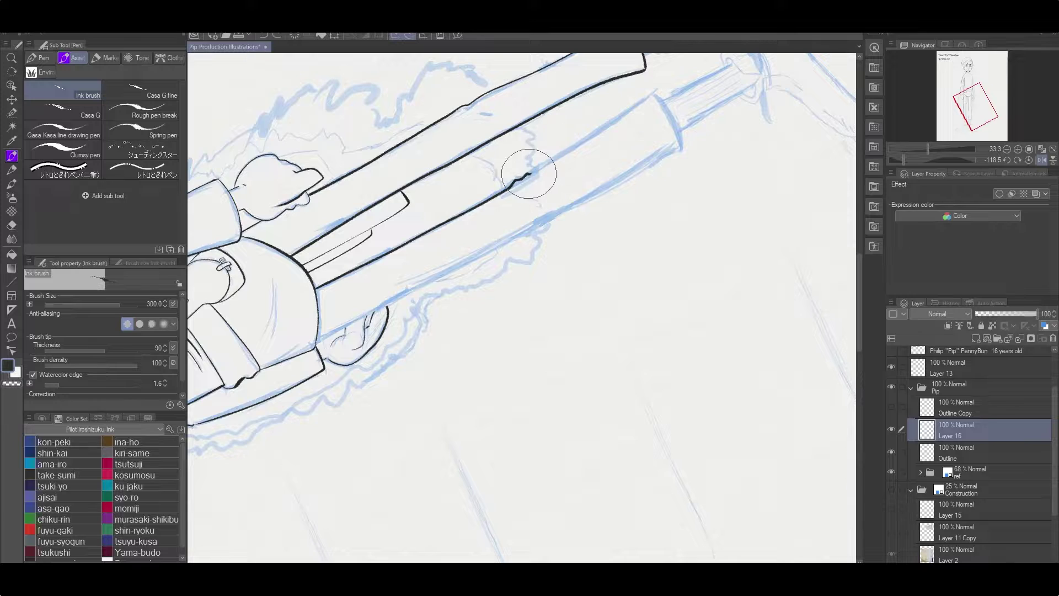
Ink the second trouser leg's sides with their knee creases and its curved hem, up to the tunic
{"action": "left_click_drag", "start_coordinate": [525, 170], "coordinate": [654, 89]}
{"action": "mouse_move", "coordinate": [366, 307]}
{"action": "left_mouse_down"}
{"action": "mouse_move", "coordinate": [272, 341]}
{"action": "mouse_move", "coordinate": [450, 347]}
{"action": "mouse_move", "coordinate": [808, 113]}
{"action": "left_mouse_up"}
{"action": "left_click_drag", "start_coordinate": [734, 128], "coordinate": [513, 267]}
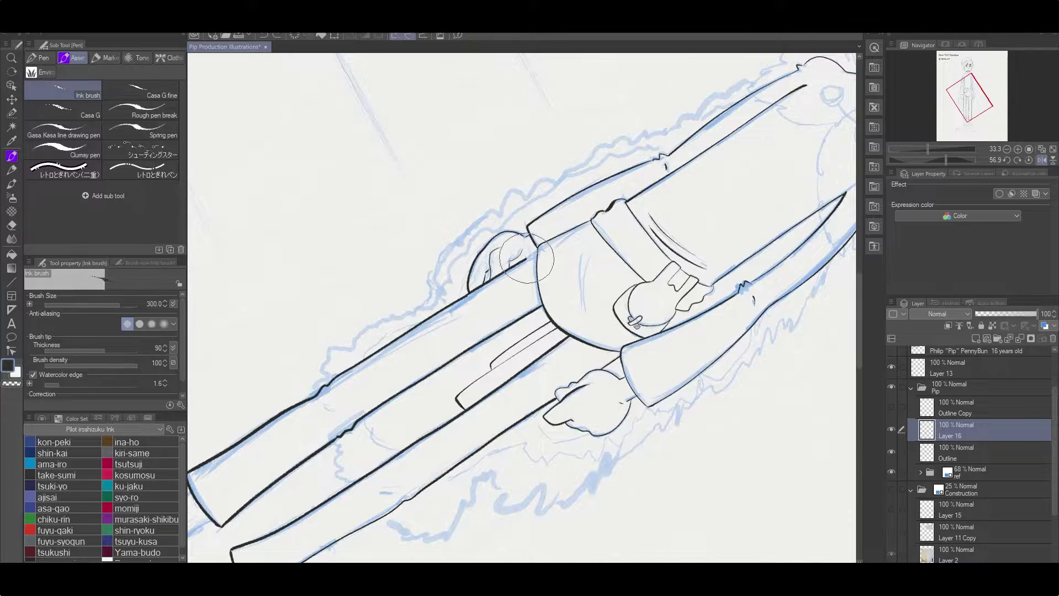
{"action": "mouse_move", "coordinate": [527, 259]}
{"action": "left_mouse_down"}
{"action": "mouse_move", "coordinate": [574, 270]}
{"action": "mouse_move", "coordinate": [698, 370]}
{"action": "mouse_move", "coordinate": [603, 208]}
{"action": "left_mouse_up"}
Ink the first ankle, its rolled sock and the pointed shoe collar, and fill the collar's inner openings dark
{"action": "scroll", "coordinate": [603, 208], "scroll_direction": "up", "scroll_amount": 4}
{"action": "key", "text": "p"}
{"action": "mouse_move", "coordinate": [468, 279]}
{"action": "left_mouse_down"}
{"action": "mouse_move", "coordinate": [526, 224]}
{"action": "mouse_move", "coordinate": [484, 229]}
{"action": "mouse_move", "coordinate": [527, 197]}
{"action": "mouse_move", "coordinate": [560, 303]}
{"action": "left_mouse_up"}
{"action": "mouse_move", "coordinate": [458, 224]}
{"action": "left_mouse_down"}
{"action": "mouse_move", "coordinate": [485, 329]}
{"action": "mouse_move", "coordinate": [481, 235]}
{"action": "left_mouse_up"}
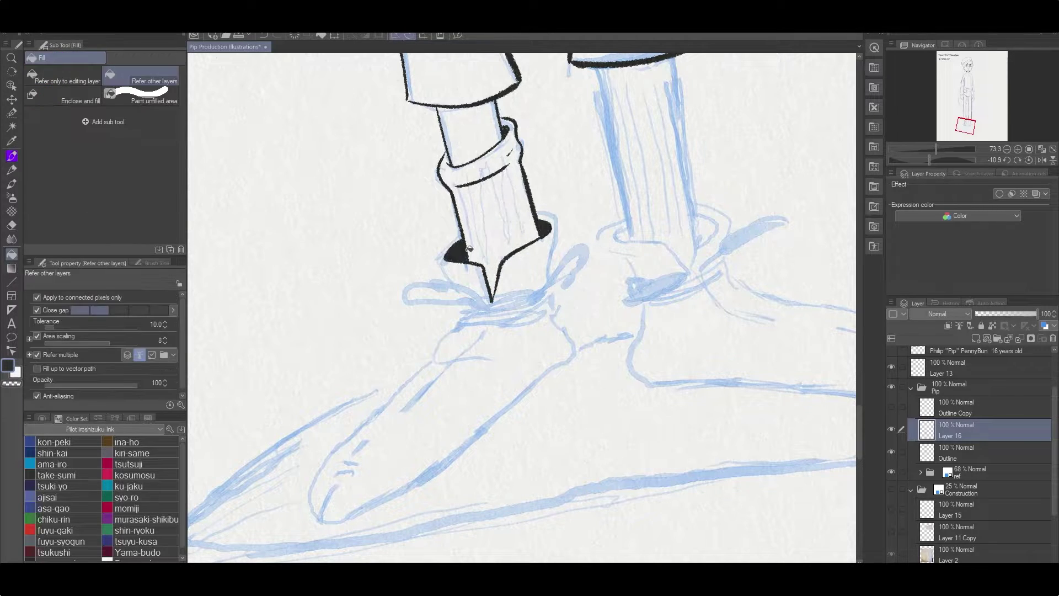
{"action": "mouse_move", "coordinate": [437, 237]}
{"action": "left_mouse_down"}
{"action": "mouse_move", "coordinate": [402, 248]}
{"action": "mouse_move", "coordinate": [553, 312]}
{"action": "mouse_move", "coordinate": [527, 233]}
{"action": "left_mouse_up"}
Ink the first shoe's long pointed foot, with its centre seam, toe creases, sole edge and heel
{"action": "left_click_drag", "start_coordinate": [438, 266], "coordinate": [424, 304]}
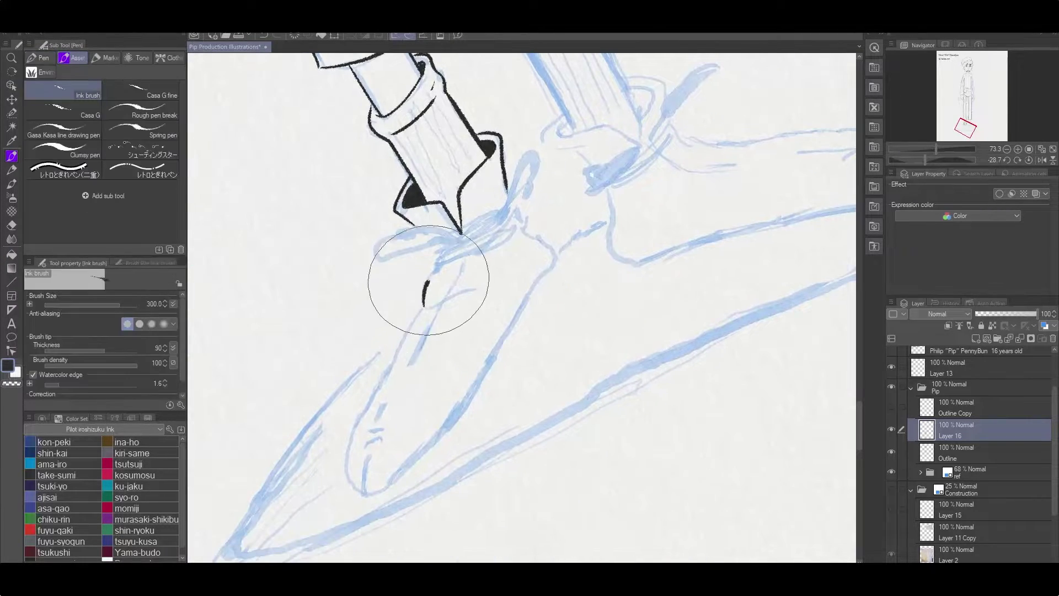
{"action": "left_click_drag", "start_coordinate": [378, 419], "coordinate": [439, 309]}
{"action": "mouse_move", "coordinate": [435, 267]}
{"action": "left_mouse_down"}
{"action": "mouse_move", "coordinate": [342, 449]}
{"action": "mouse_move", "coordinate": [364, 496]}
{"action": "left_mouse_up"}
{"action": "left_click_drag", "start_coordinate": [368, 441], "coordinate": [381, 437]}
{"action": "mouse_move", "coordinate": [364, 495]}
{"action": "left_mouse_down"}
{"action": "mouse_move", "coordinate": [543, 240]}
{"action": "mouse_move", "coordinate": [414, 452]}
{"action": "mouse_move", "coordinate": [549, 267]}
{"action": "left_mouse_up"}
{"action": "key", "text": "ctrl+z"}
{"action": "scroll", "coordinate": [469, 294], "scroll_direction": "up", "scroll_amount": 2}
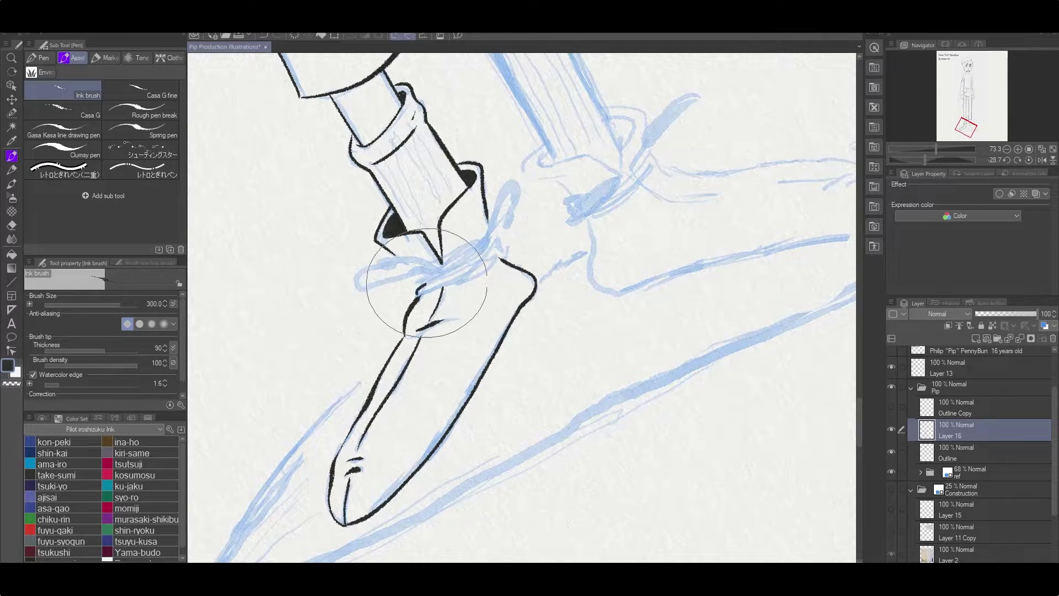
Ink the wrapped laces and the two bow loops tied around the first shoe's ankle
{"action": "left_click_drag", "start_coordinate": [426, 282], "coordinate": [429, 345]}
{"action": "mouse_move", "coordinate": [472, 273]}
{"action": "left_mouse_down"}
{"action": "mouse_move", "coordinate": [426, 347]}
{"action": "mouse_move", "coordinate": [460, 205]}
{"action": "mouse_move", "coordinate": [429, 338]}
{"action": "left_mouse_up"}
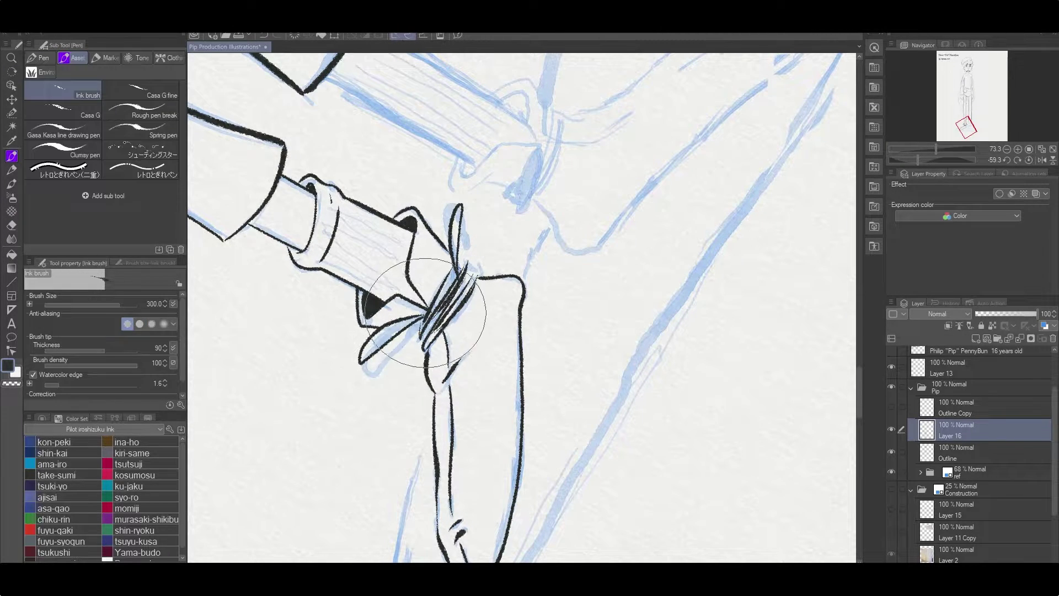
{"action": "left_click_drag", "start_coordinate": [364, 331], "coordinate": [459, 194]}
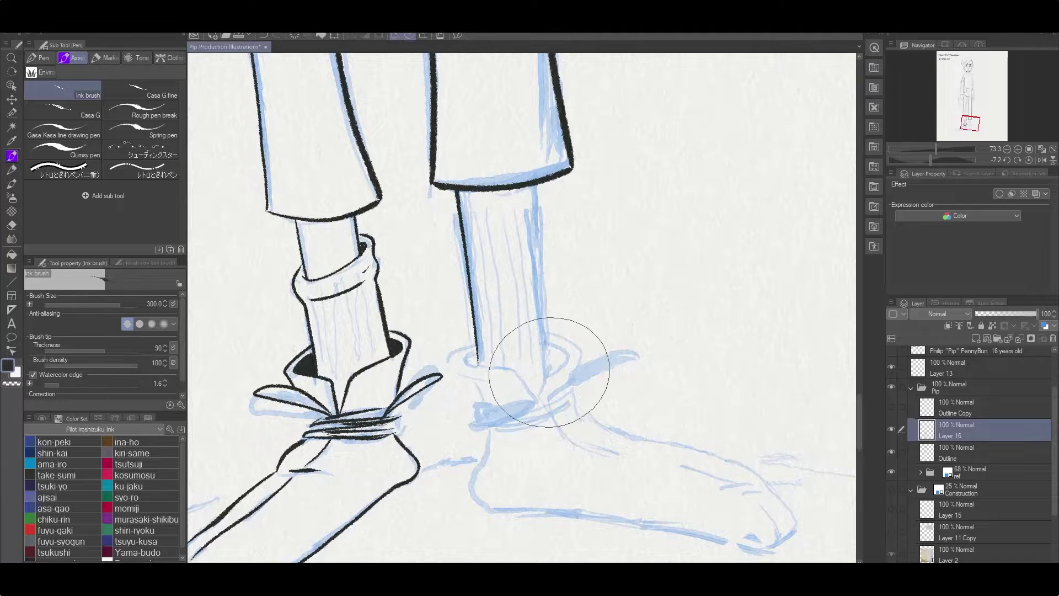
Ink the second leg's tall sock and its shoe, with dark-filled collar, tied laces, seam and toe creases
{"action": "mouse_move", "coordinate": [531, 248]}
{"action": "left_mouse_down"}
{"action": "mouse_move", "coordinate": [468, 258]}
{"action": "mouse_move", "coordinate": [520, 225]}
{"action": "mouse_move", "coordinate": [531, 177]}
{"action": "mouse_move", "coordinate": [449, 249]}
{"action": "mouse_move", "coordinate": [506, 266]}
{"action": "mouse_move", "coordinate": [567, 260]}
{"action": "mouse_move", "coordinate": [560, 234]}
{"action": "mouse_move", "coordinate": [591, 260]}
{"action": "mouse_move", "coordinate": [520, 279]}
{"action": "mouse_move", "coordinate": [555, 378]}
{"action": "mouse_move", "coordinate": [554, 348]}
{"action": "mouse_move", "coordinate": [610, 349]}
{"action": "mouse_move", "coordinate": [804, 190]}
{"action": "mouse_move", "coordinate": [636, 220]}
{"action": "mouse_move", "coordinate": [576, 243]}
{"action": "mouse_move", "coordinate": [646, 235]}
{"action": "left_mouse_up"}
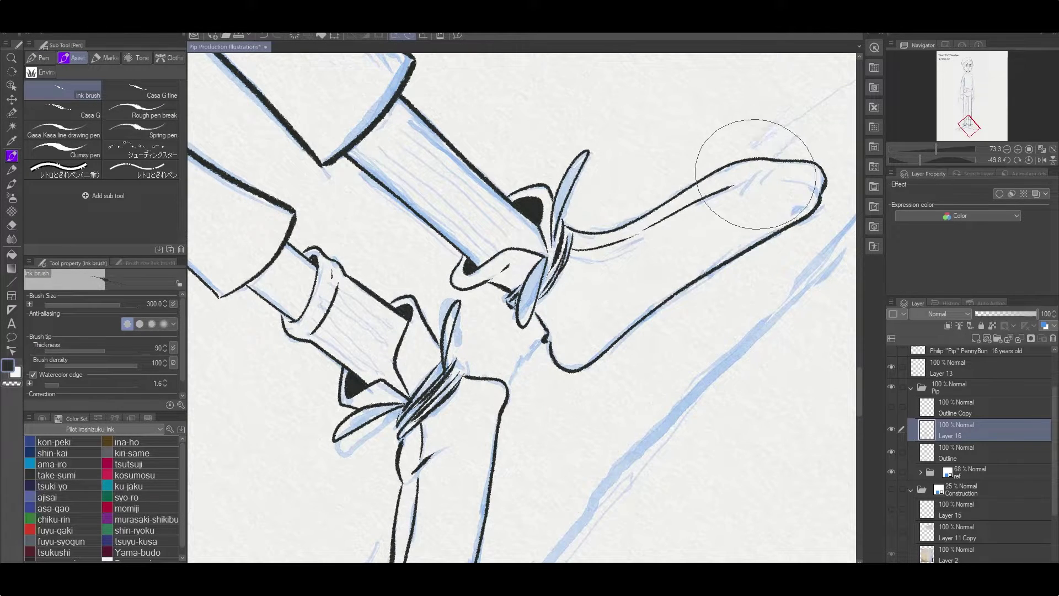
{"action": "mouse_move", "coordinate": [739, 187]}
{"action": "left_mouse_down"}
{"action": "mouse_move", "coordinate": [762, 178]}
{"action": "mouse_move", "coordinate": [845, 227]}
{"action": "left_mouse_up"}
{"action": "left_click_drag", "start_coordinate": [389, 162], "coordinate": [354, 414]}
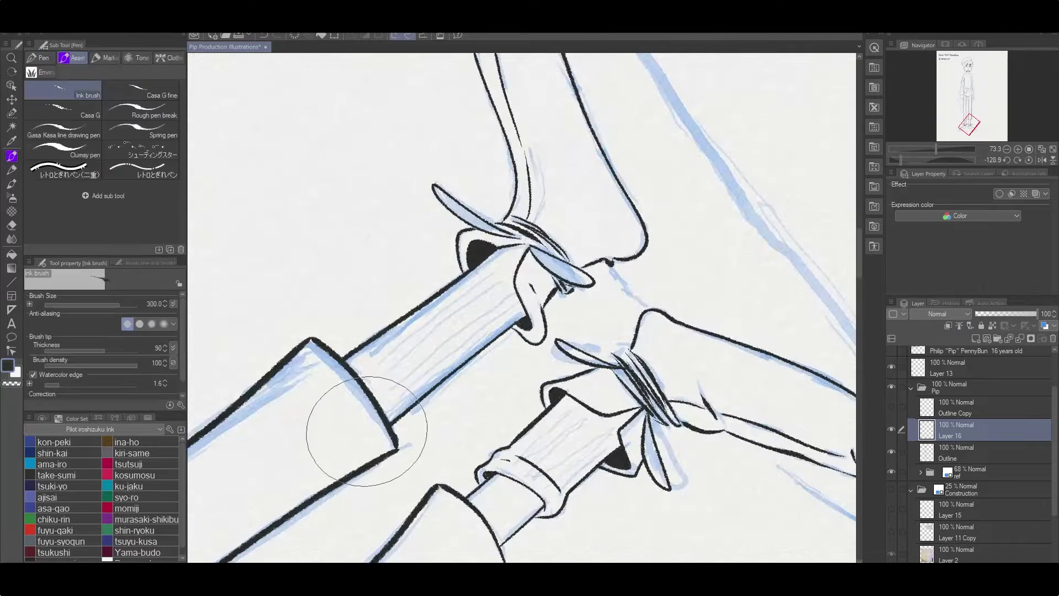
Duplicate the vertical rib line on the taller sock and shift the copy sideways to form evenly spaced ribbing
{"action": "key", "text": "ctrl+at"}
{"action": "key", "text": "ctrl+t"}
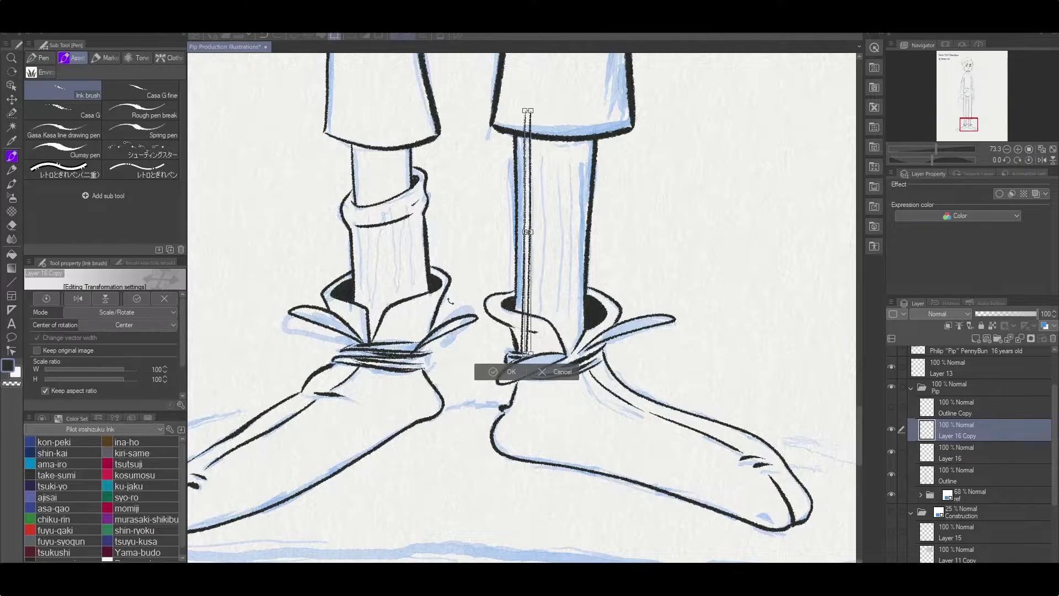
{"action": "key", "text": "Escape"}
{"action": "key", "text": "ctrl+t"}
{"action": "key", "text": "Return"}
{"action": "key", "text": "ctrl+alt+d"}
{"action": "key", "text": "ctrl+t"}
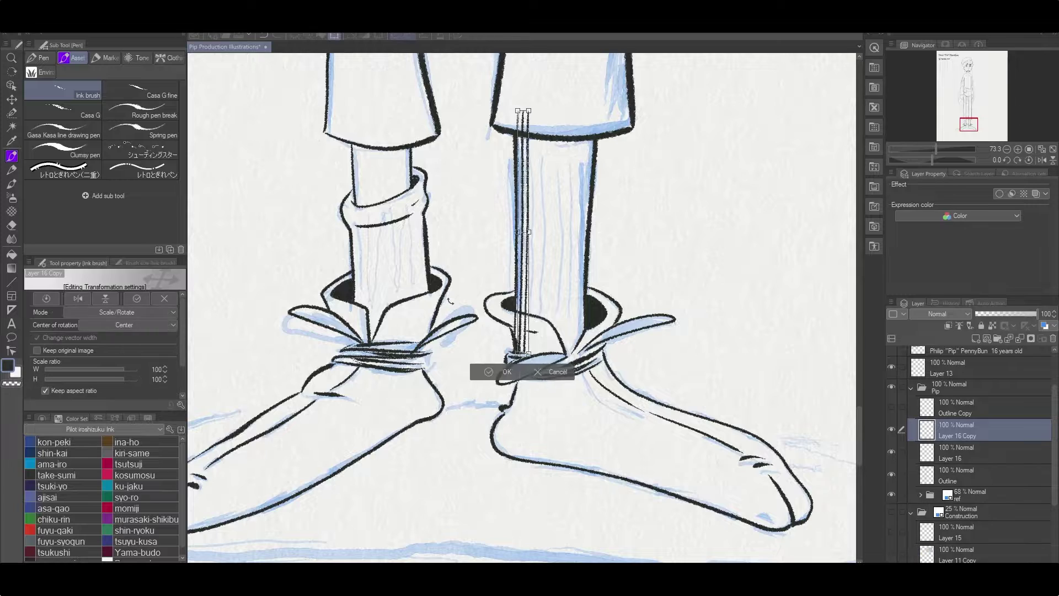
{"action": "key", "text": "Right"}
{"action": "key", "text": "Right"}
{"action": "key", "text": "Right"}
{"action": "key", "text": "Right"}
{"action": "key", "text": "Right"}
{"action": "key", "text": "Return"}
Keep duplicating and offsetting the grouped rib lines until they span the taller sock's full width
{"action": "key", "text": "ctrl+t"}
{"action": "key", "text": "Return"}
{"action": "key", "text": "ctrl+alt+d"}
{"action": "key", "text": "ctrl+t"}
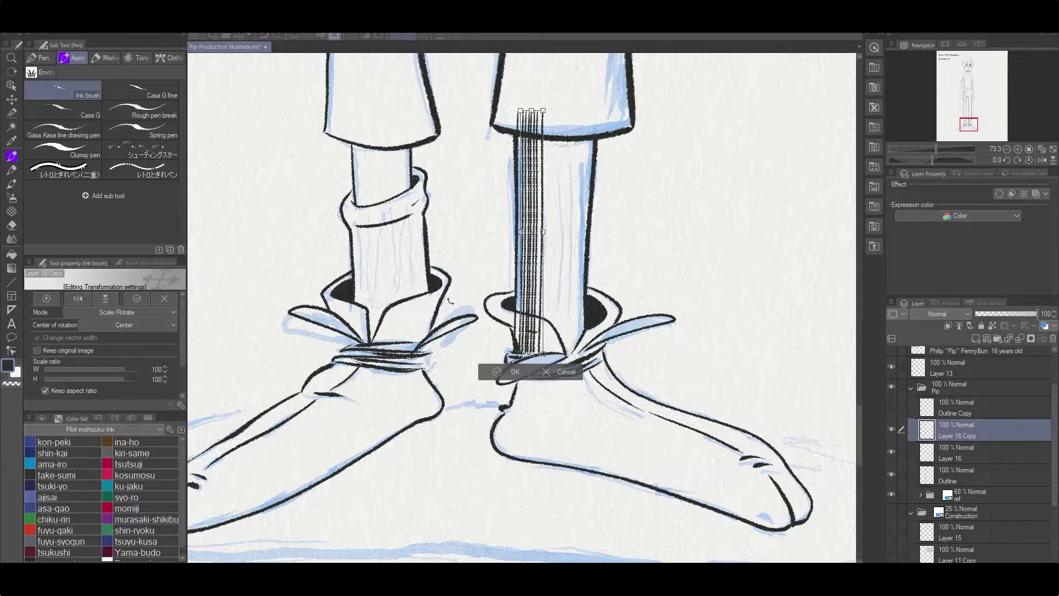
{"action": "key", "text": "Right"}
{"action": "key", "text": "Right"}
{"action": "key", "text": "Right"}
{"action": "key", "text": "Right"}
{"action": "key", "text": "Right"}
{"action": "key", "text": "Return"}
{"action": "key", "text": "ctrl+alt+d"}
{"action": "key", "text": "ctrl+t"}
{"action": "key", "text": "Right"}
{"action": "key", "text": "Right"}
{"action": "key", "text": "Right"}
{"action": "key", "text": "Right"}
{"action": "key", "text": "Right"}
{"action": "key", "text": "Return"}
Merge the rib lines into Layer 16 and erase the parts extending past the taller sock's outline
{"action": "key", "text": "e"}
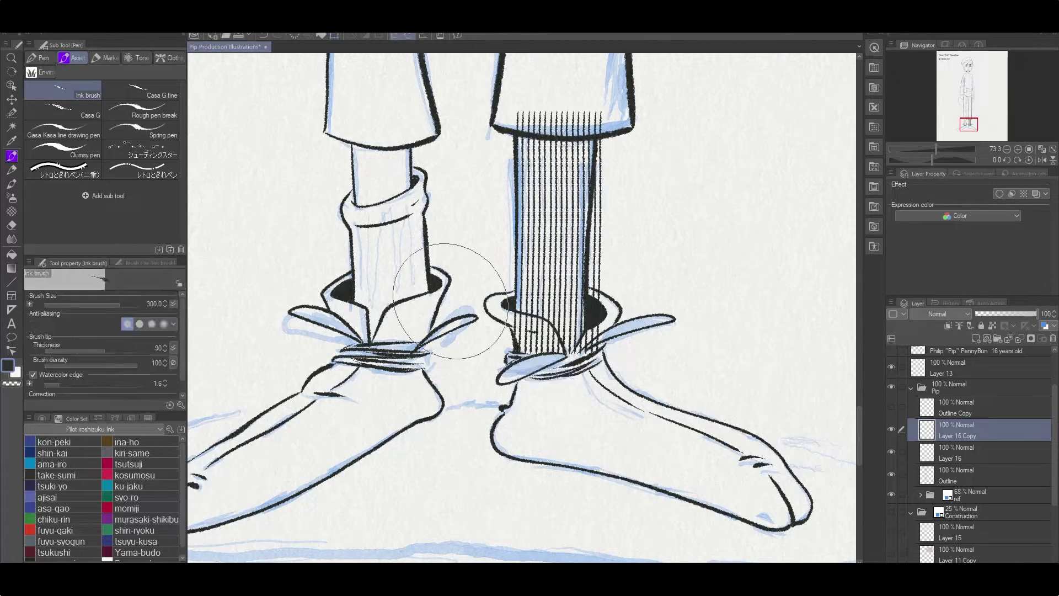
{"action": "key", "text": "ctrl+e"}
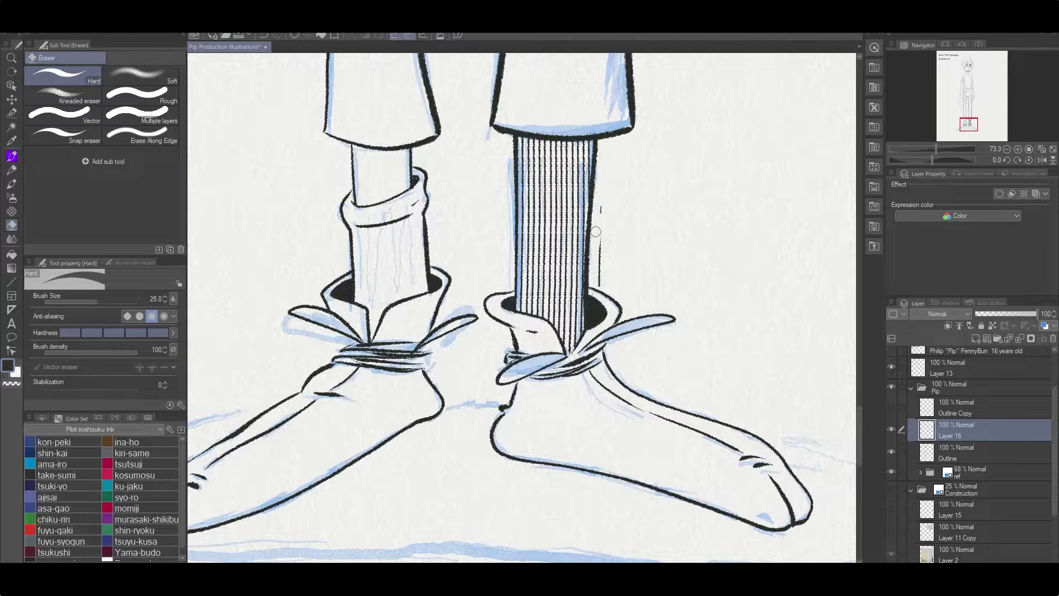
{"action": "left_click_drag", "start_coordinate": [596, 231], "coordinate": [600, 286]}
{"action": "key", "text": "p"}
{"action": "mouse_move", "coordinate": [600, 286]}
{"action": "left_mouse_down"}
{"action": "mouse_move", "coordinate": [638, 130]}
{"action": "mouse_move", "coordinate": [379, 232]}
{"action": "left_mouse_up"}
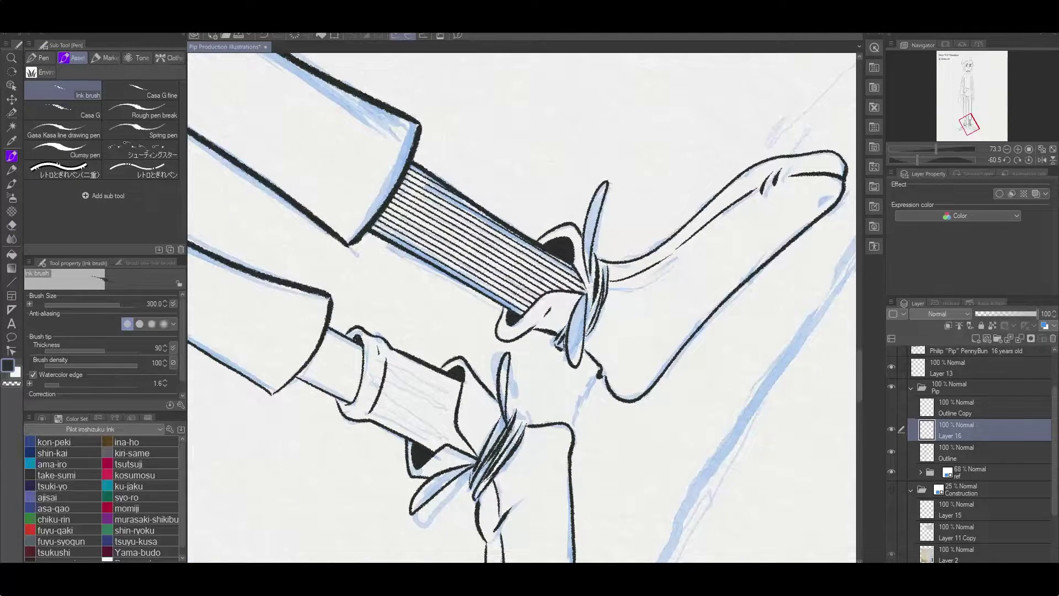
Merge Layer 16 into the Outline layer and fill dark shadow bands on the legs beneath both trouser hems
{"action": "key", "text": "g"}
{"action": "key", "text": "g"}
{"action": "key", "text": "g"}
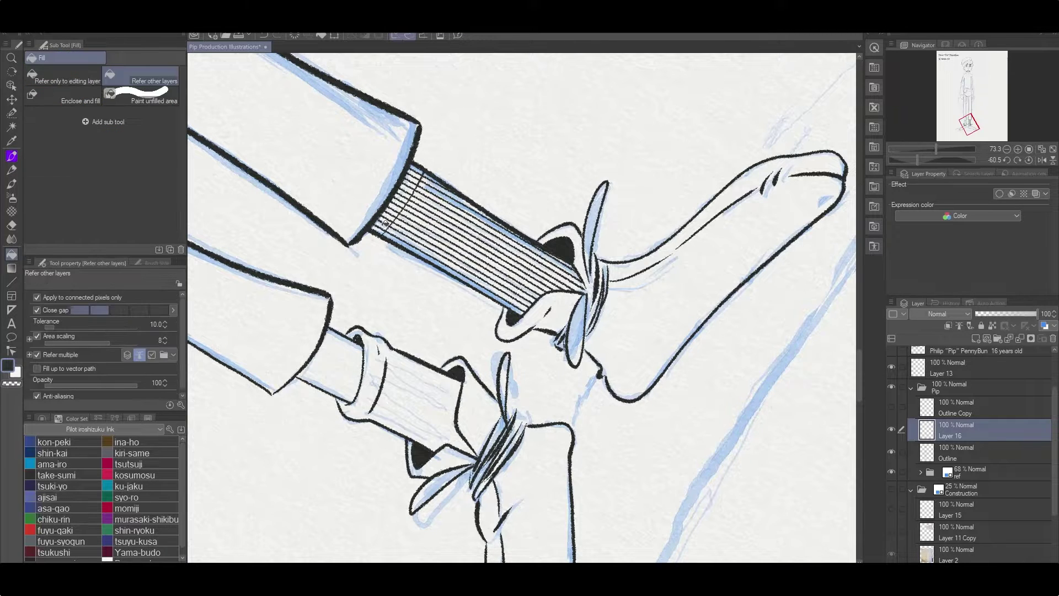
{"action": "key", "text": "ctrl+e"}
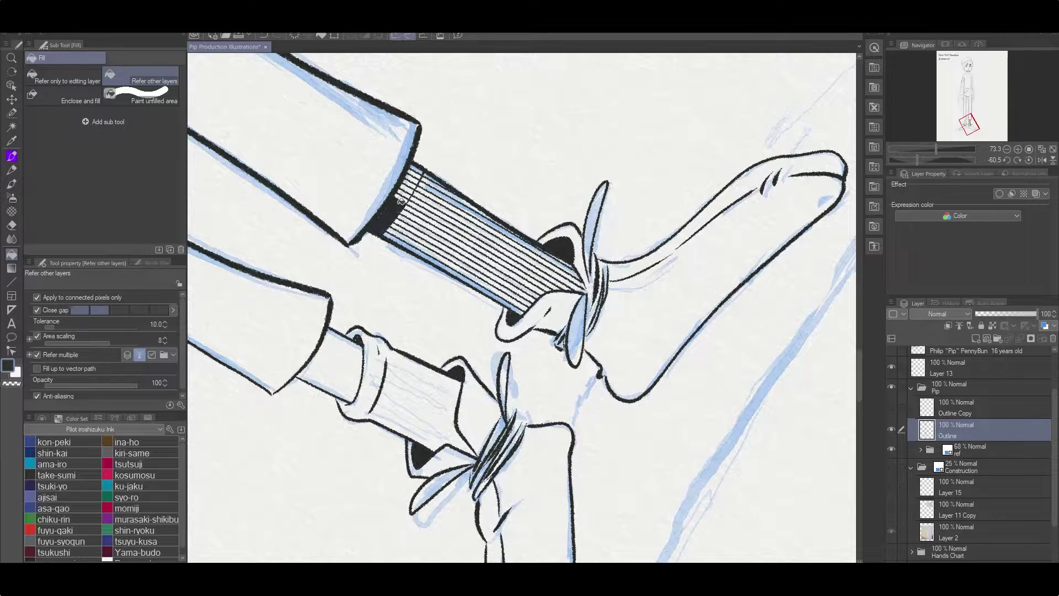
{"action": "left_click_drag", "start_coordinate": [401, 200], "coordinate": [478, 113]}
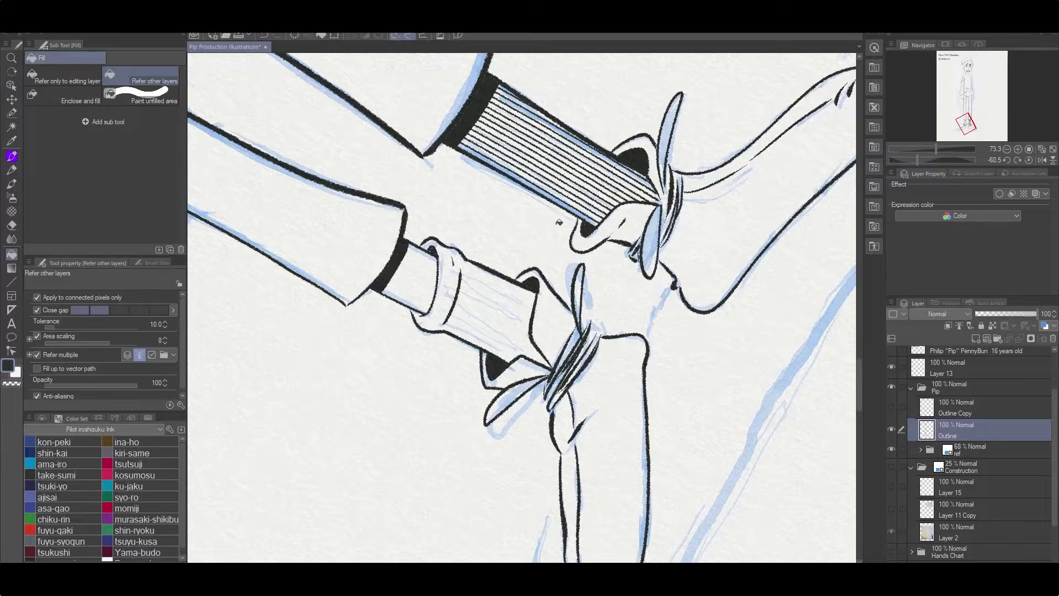
Add a new layer and ink short ribbing strokes across the shorter sock's rolled cuff
{"action": "key", "text": "p"}
{"action": "mouse_move", "coordinate": [559, 223]}
{"action": "left_mouse_down"}
{"action": "mouse_move", "coordinate": [579, 146]}
{"action": "mouse_move", "coordinate": [473, 296]}
{"action": "left_mouse_up"}
{"action": "key", "text": "ctrl+shift+n"}
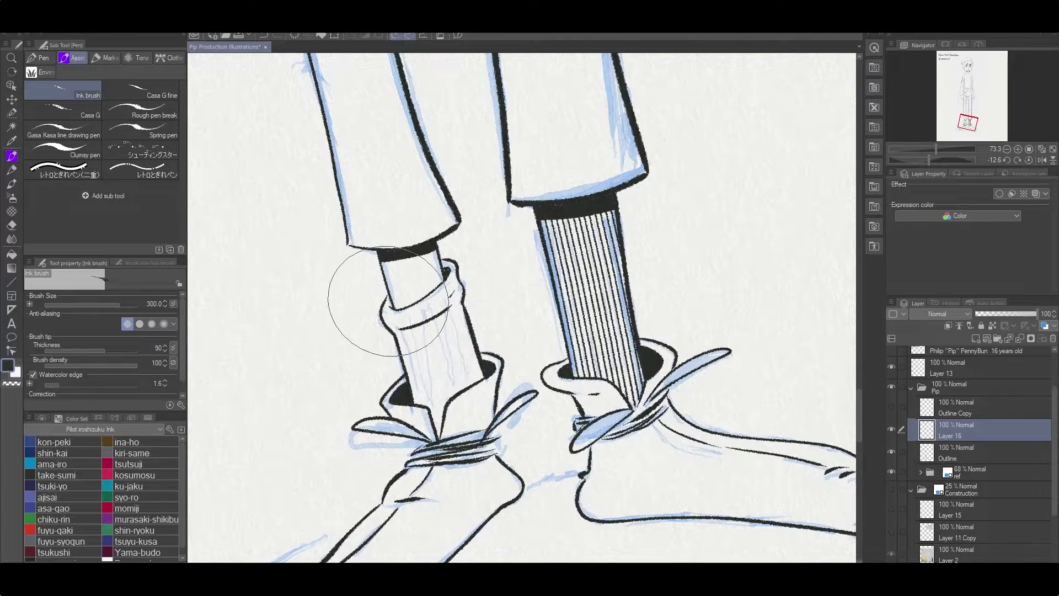
{"action": "mouse_move", "coordinate": [388, 301]}
{"action": "left_mouse_down"}
{"action": "mouse_move", "coordinate": [396, 323]}
{"action": "mouse_move", "coordinate": [447, 278]}
{"action": "left_mouse_up"}
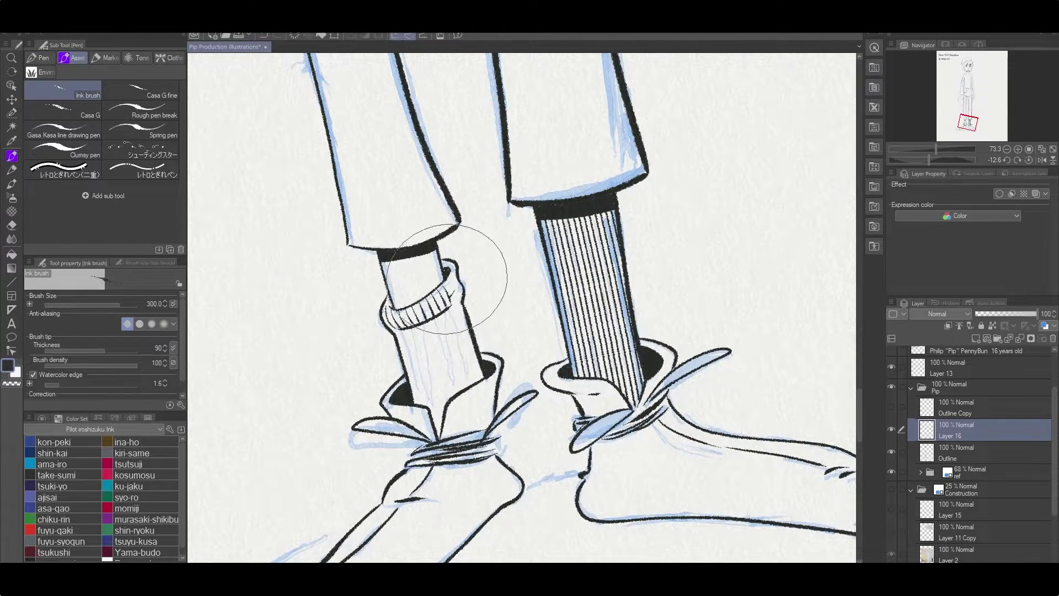
Select the rib lines on the shorter sock with the Selection pen and paste a copy onto a new layer
{"action": "key", "text": "m"}
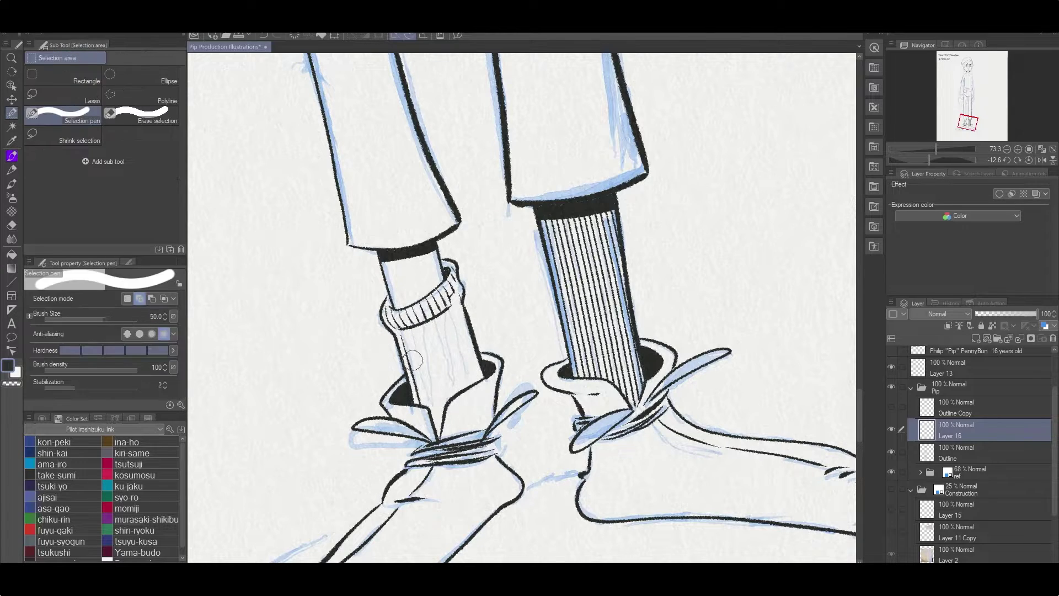
{"action": "left_click_drag", "start_coordinate": [413, 359], "coordinate": [469, 419]}
{"action": "key", "text": "ctrl+c"}
{"action": "key", "text": "ctrl+v"}
{"action": "key", "text": "p"}
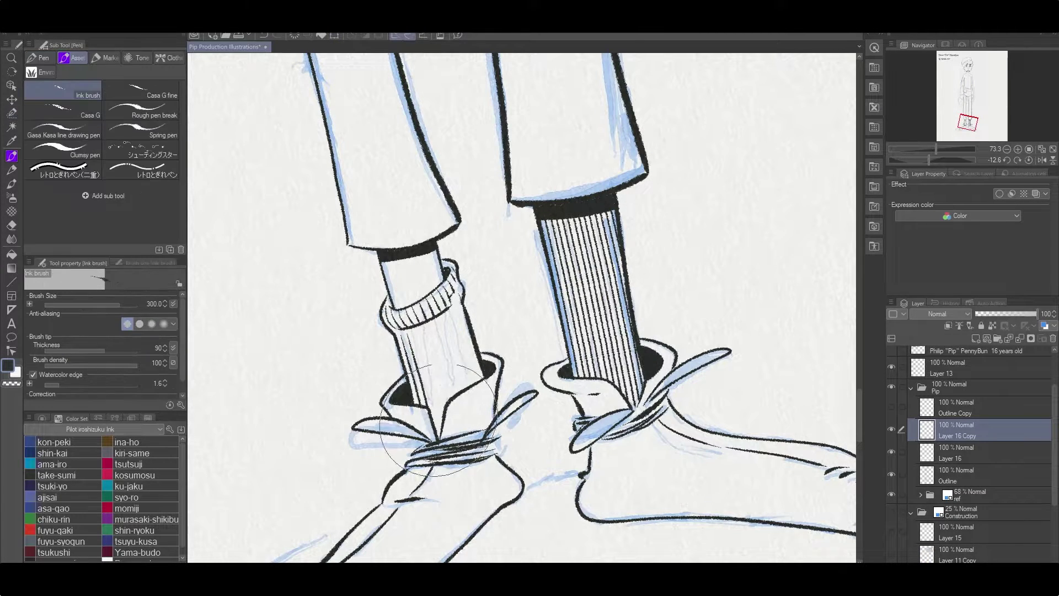
Paste another copy of the rib lines and transform it into place beside the existing lines on the shorter sock
{"action": "key", "text": "ctrl+v"}
{"action": "key", "text": "ctrl+t"}
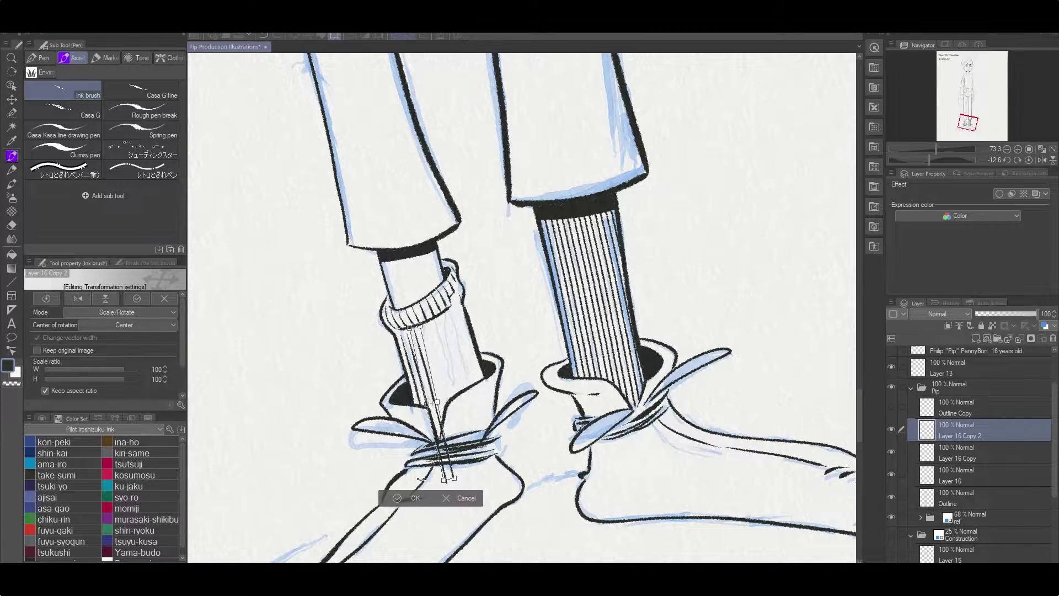
{"action": "left_click_drag", "start_coordinate": [454, 478], "coordinate": [468, 479]}
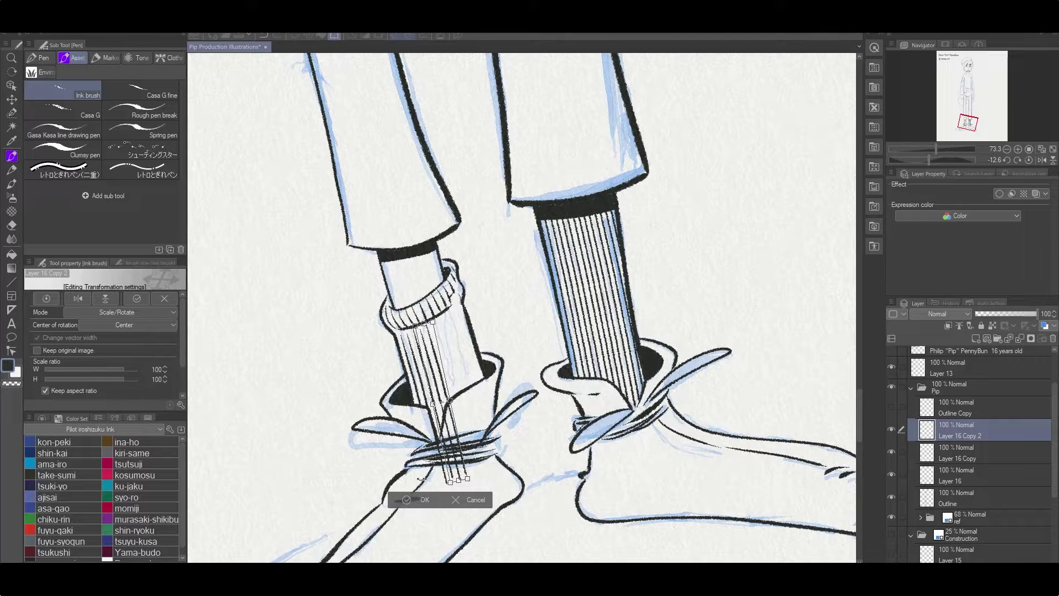
{"action": "key", "text": "Return"}
Merge the pasted rib line layers into Layer 16 and erase the line ends running over the shoe and laces
{"action": "key", "text": "ctrl+e"}
{"action": "key", "text": "ctrl+e"}
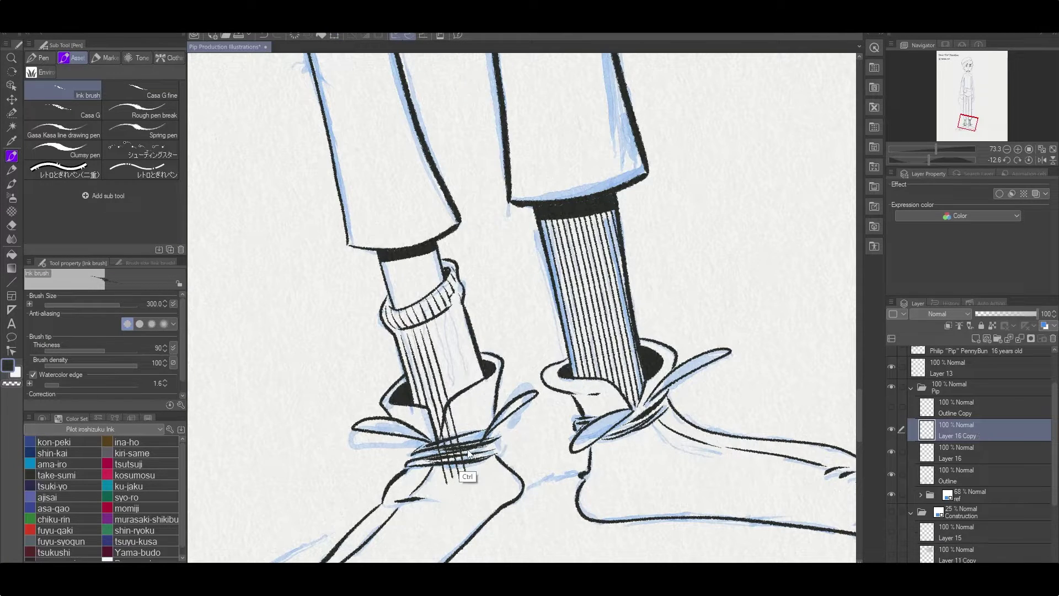
{"action": "key", "text": "e"}
{"action": "left_click_drag", "start_coordinate": [461, 479], "coordinate": [504, 379]}
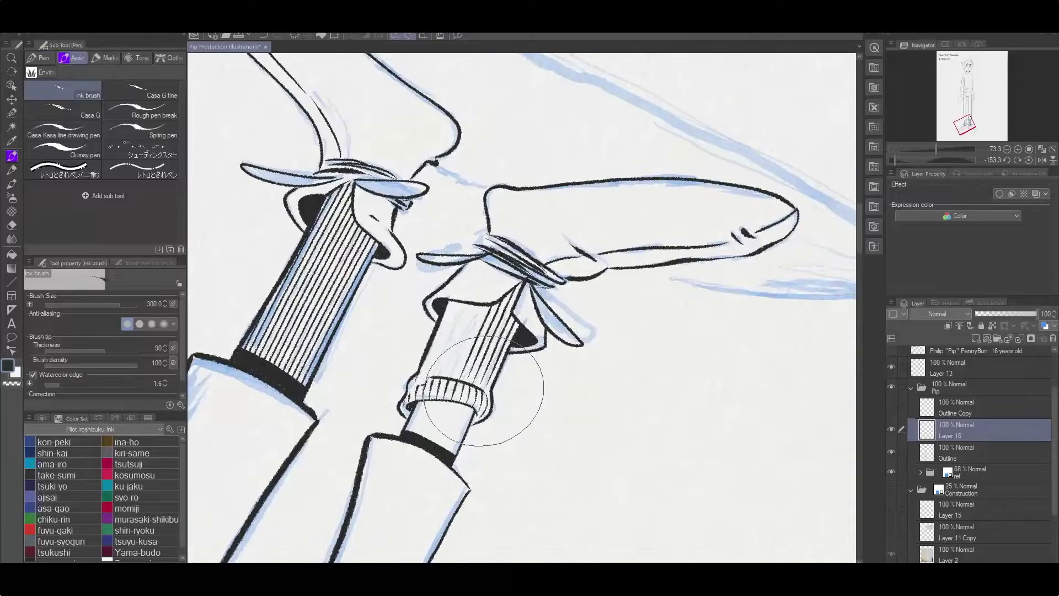
Merge the rib line layer into the Outline layer, then ink the dark cuff opening and missing rib lines on the shorter sock
{"action": "key", "text": "g"}
{"action": "key", "text": "ctrl+e"}
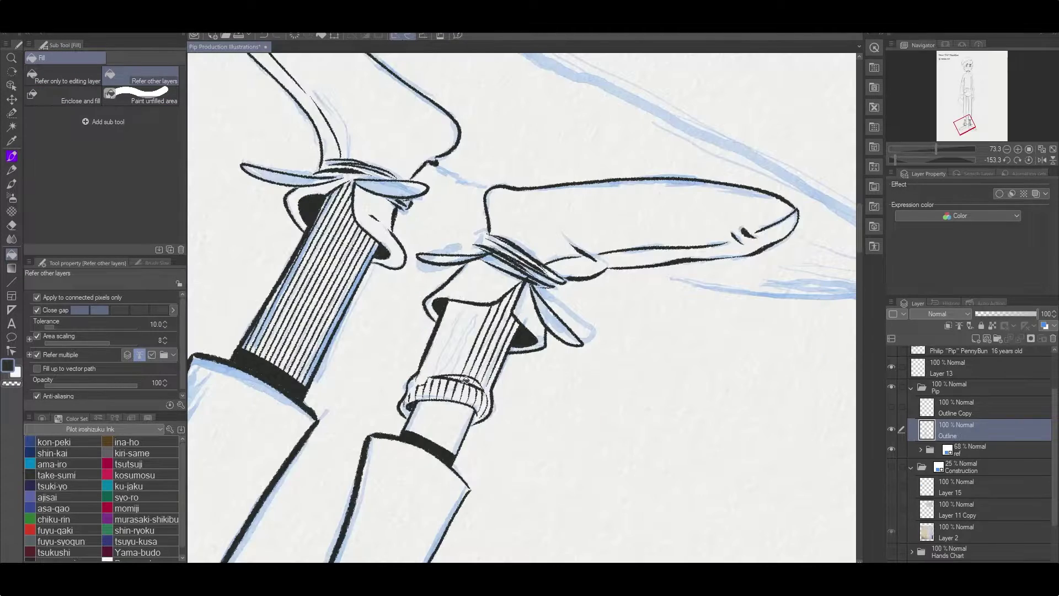
{"action": "key", "text": "p"}
{"action": "key", "text": "minus"}
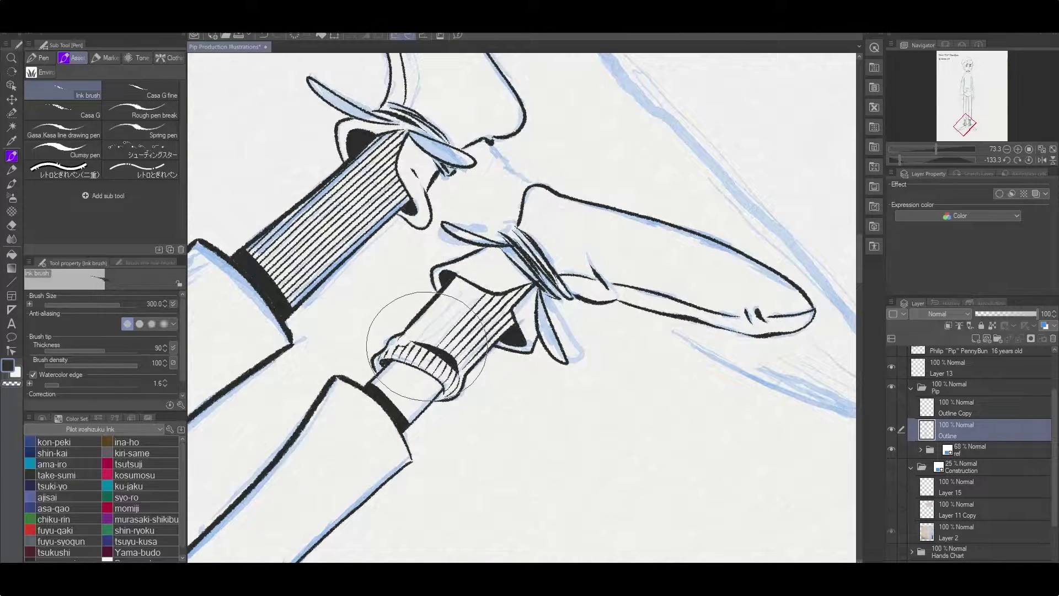
{"action": "scroll", "coordinate": [429, 344], "scroll_direction": "up", "scroll_amount": 1}
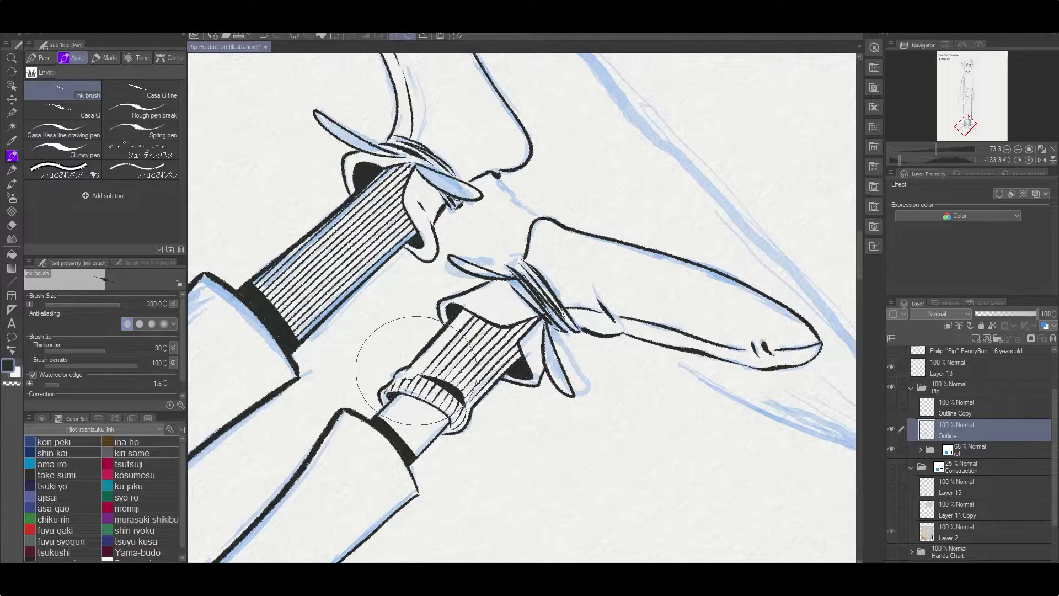
{"action": "scroll", "coordinate": [444, 345], "scroll_direction": "down", "scroll_amount": 8}
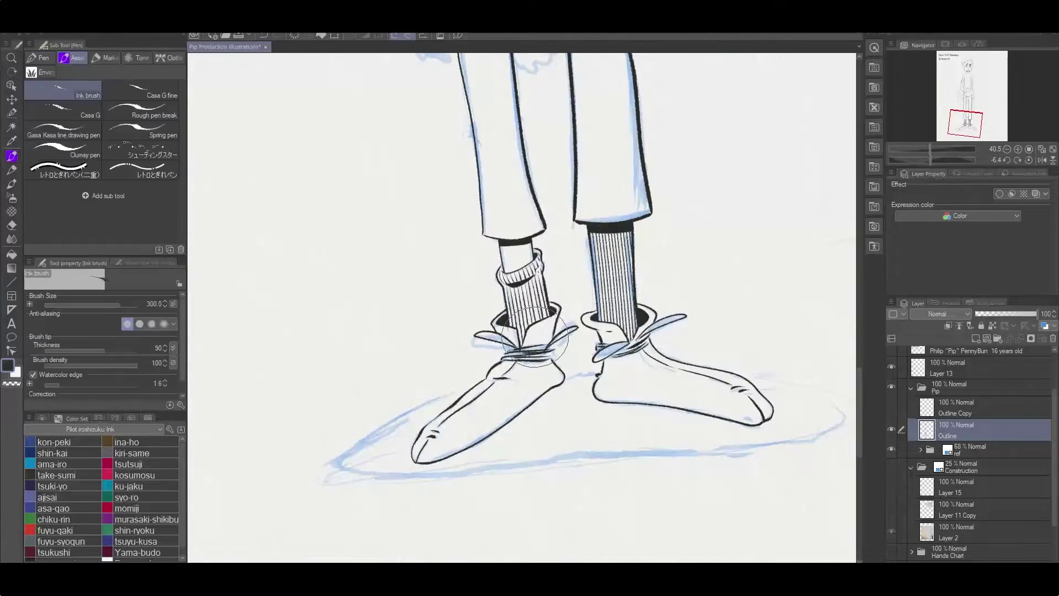
Ink the jagged fur collar of the cloak around both shoulders on the Outline Copy layer
{"action": "scroll", "coordinate": [586, 227], "scroll_direction": "up", "scroll_amount": 6}
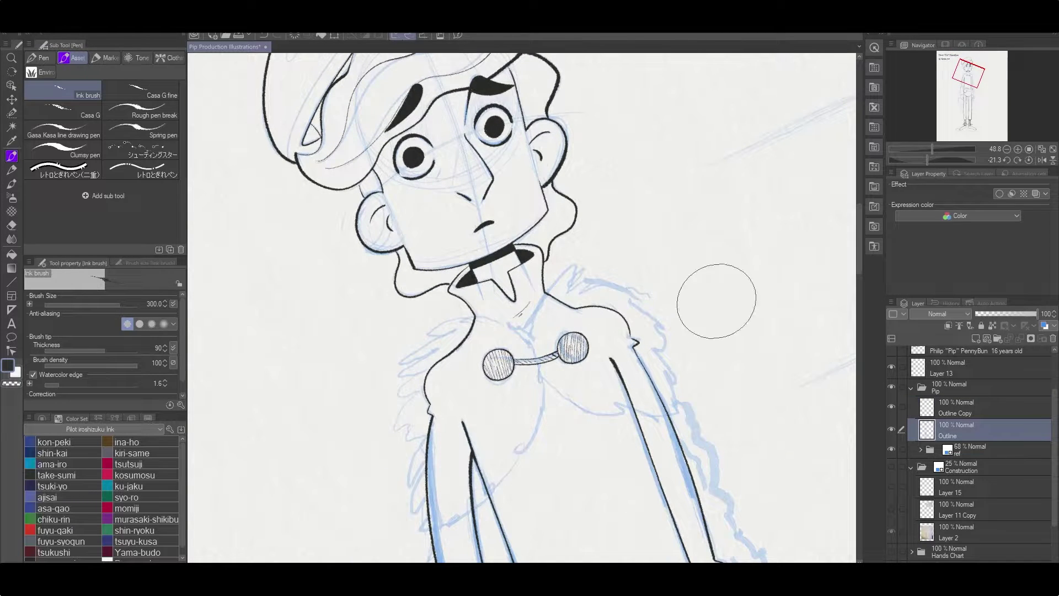
{"action": "left_click", "coordinate": [971, 408]}
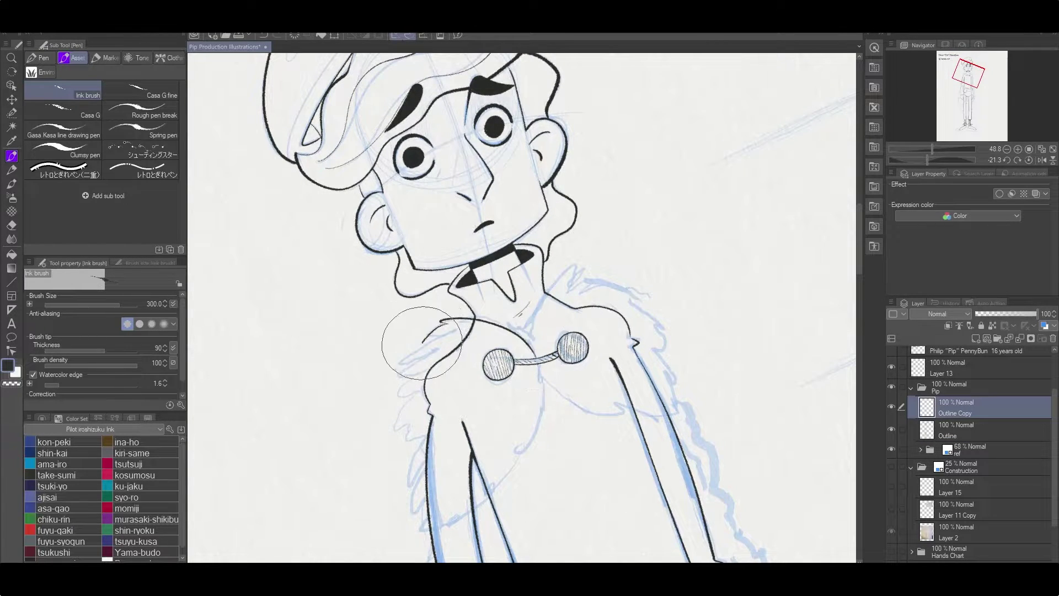
{"action": "scroll", "coordinate": [406, 449], "scroll_direction": "down", "scroll_amount": 3}
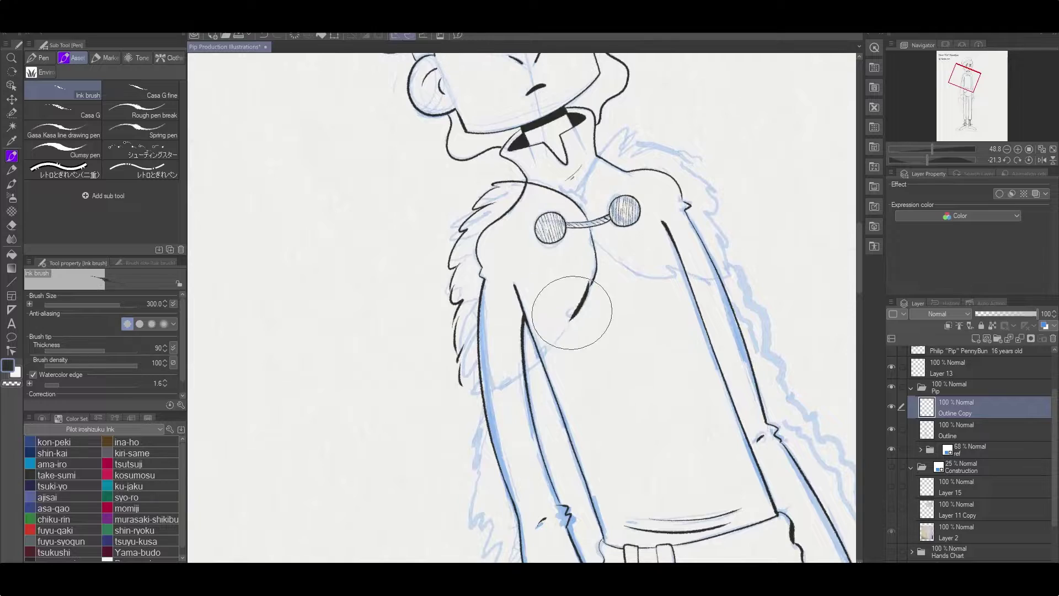
{"action": "mouse_move", "coordinate": [579, 308]}
{"action": "left_mouse_down"}
{"action": "mouse_move", "coordinate": [490, 123]}
{"action": "mouse_move", "coordinate": [449, 314]}
{"action": "left_mouse_up"}
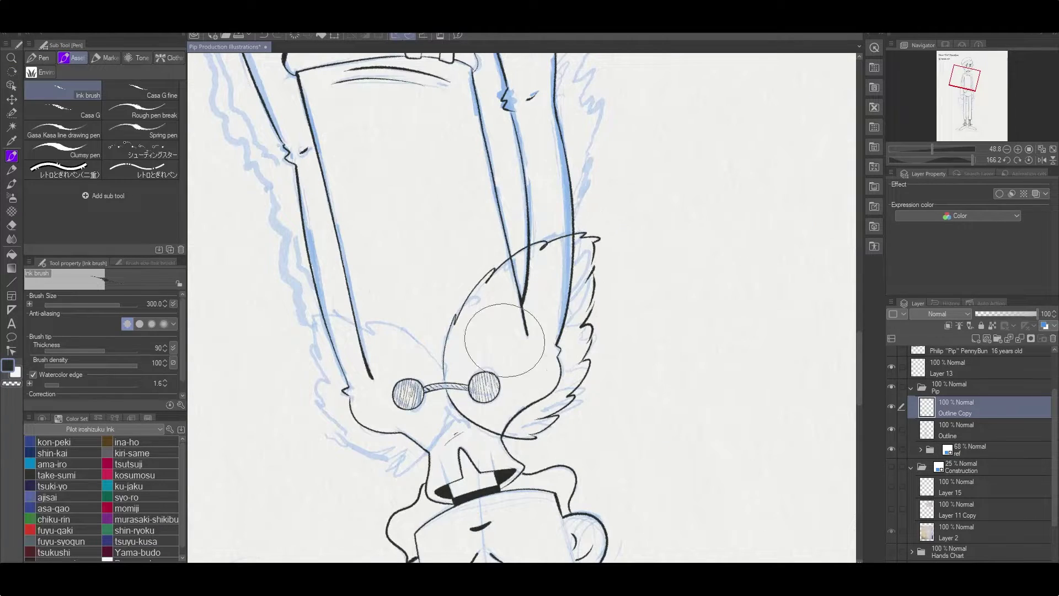
{"action": "left_click_drag", "start_coordinate": [414, 350], "coordinate": [569, 276]}
{"action": "left_click_drag", "start_coordinate": [486, 342], "coordinate": [409, 248]}
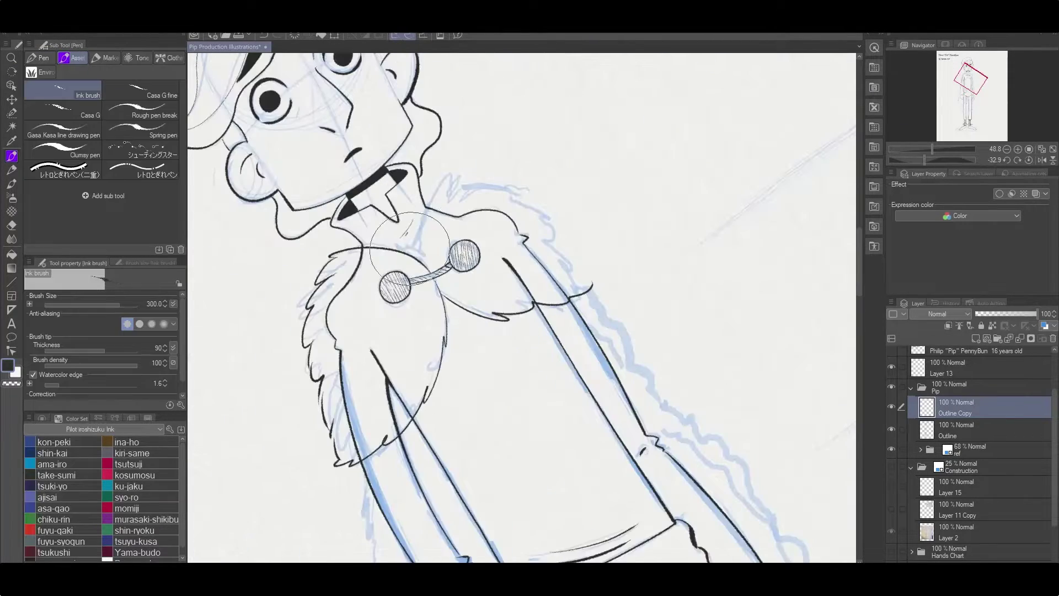
{"action": "left_click_drag", "start_coordinate": [529, 190], "coordinate": [431, 375]}
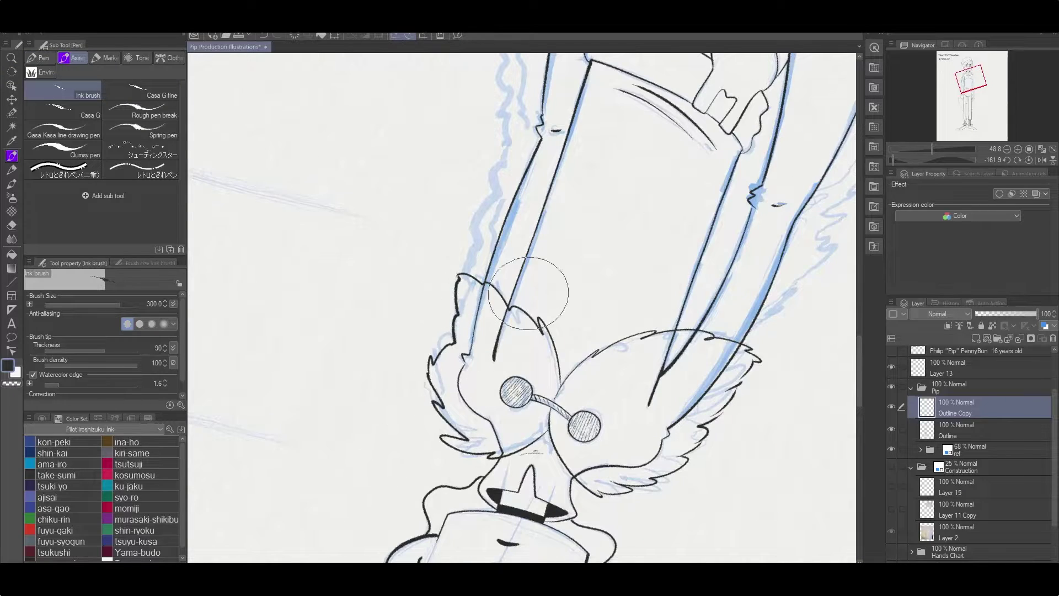
{"action": "left_click_drag", "start_coordinate": [528, 293], "coordinate": [635, 198]}
Create a layer named "Without cloak" and place it hidden below the Outline layer
{"action": "left_click", "coordinate": [971, 427]}
{"action": "key", "text": "ctrl+shift+n"}
{"action": "double_click", "coordinate": [958, 434]}
{"action": "type", "text": "Withou"}
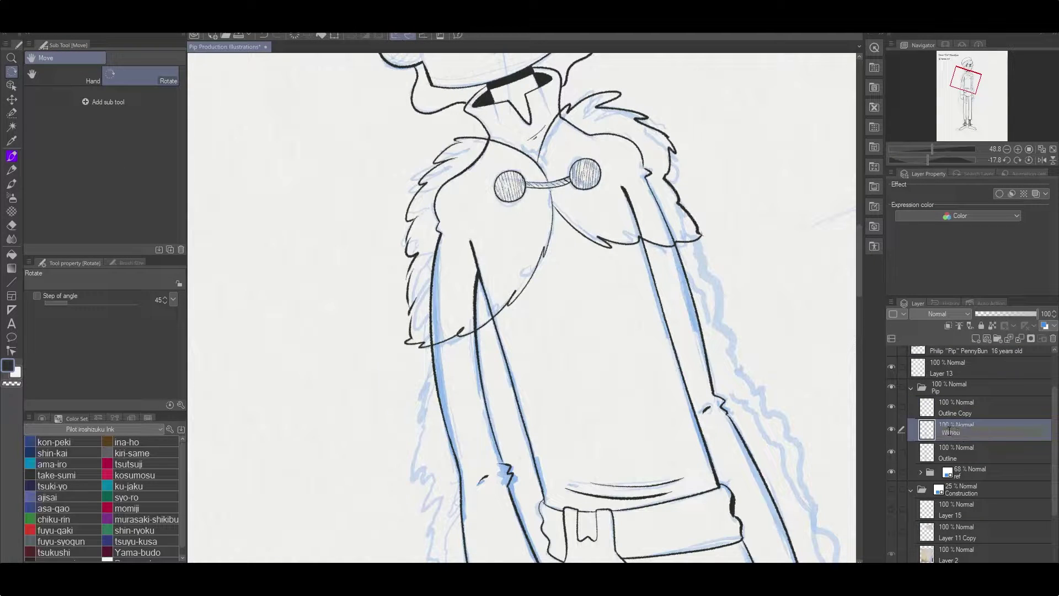
{"action": "type", "text": "t ci"}
{"action": "left_click_drag", "start_coordinate": [960, 452], "coordinate": [960, 431]}
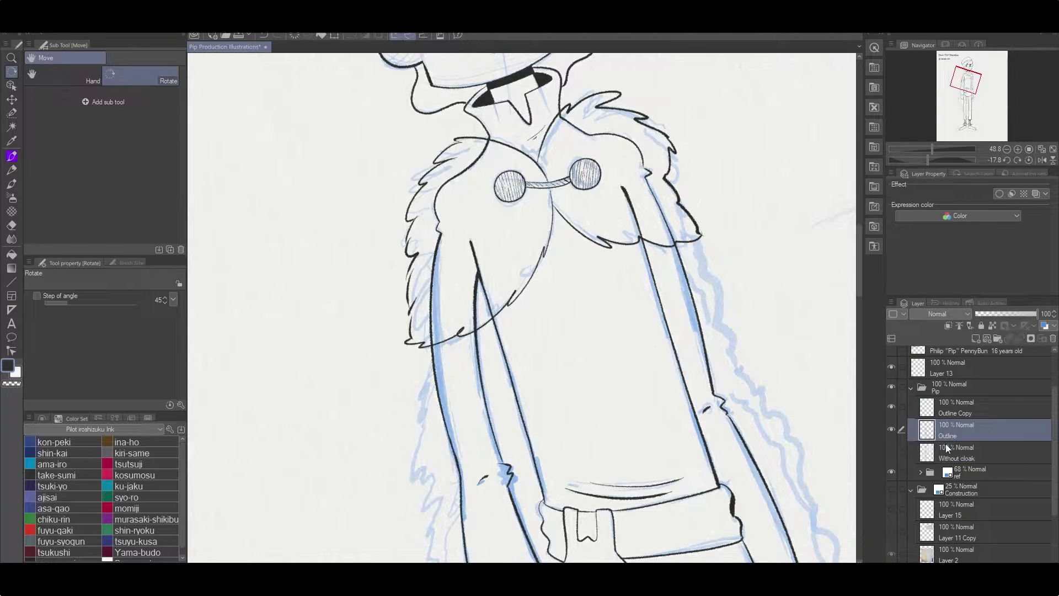
Erase the shoulder and upper arm lines covered by the fur collar on the Outline layer
{"action": "scroll", "coordinate": [445, 316], "scroll_direction": "up", "scroll_amount": 3}
{"action": "key", "text": "e"}
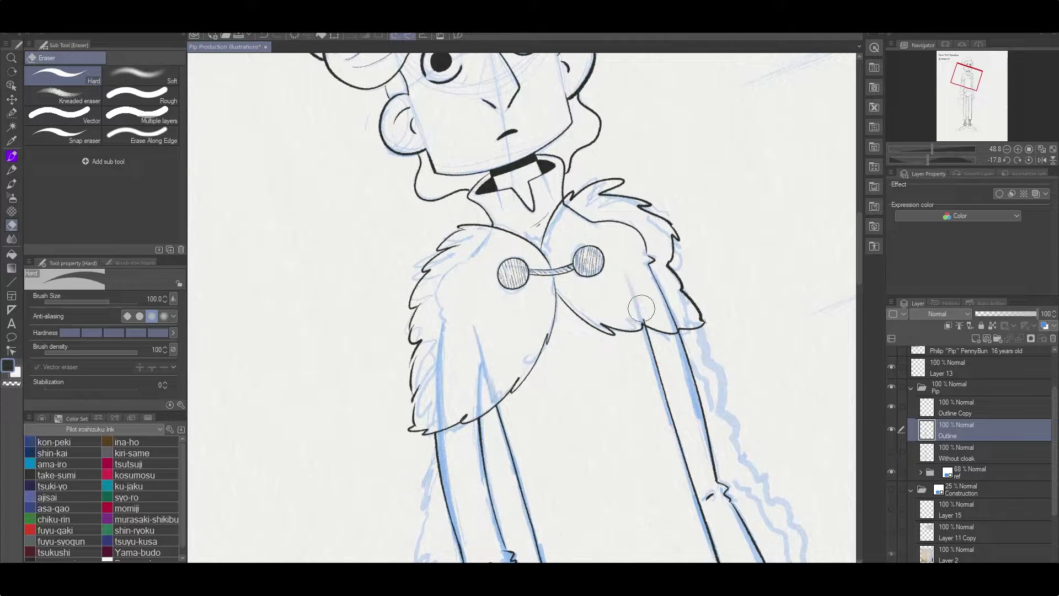
{"action": "scroll", "coordinate": [644, 186], "scroll_direction": "down", "scroll_amount": 4}
Ink small fur marks inside the collar and start the cloak's outer edge beside the sleeve on the Outline Copy layer
{"action": "left_click", "coordinate": [964, 408]}
{"action": "key", "text": "p"}
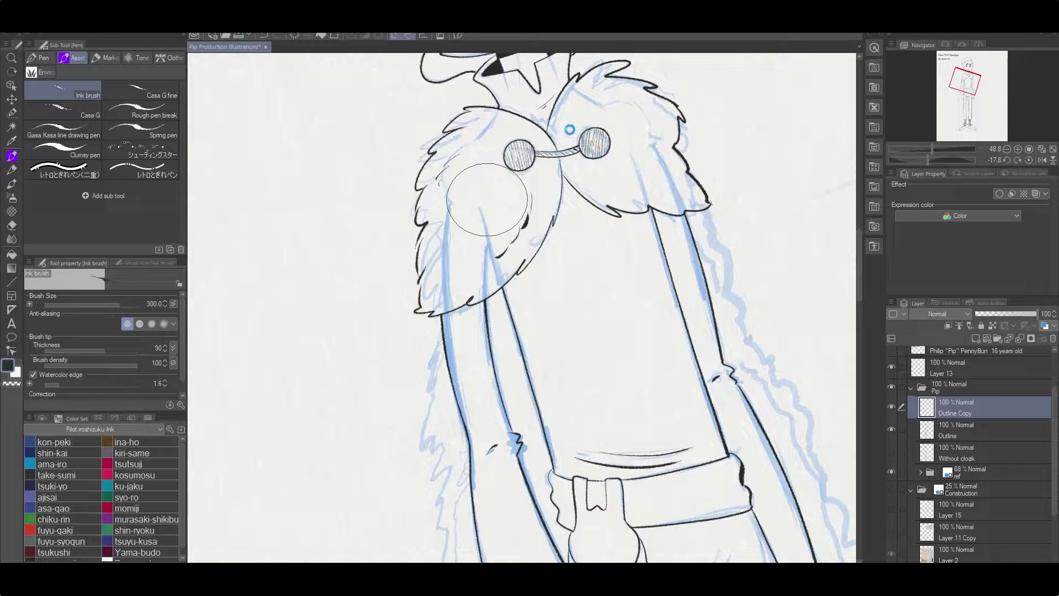
{"action": "scroll", "coordinate": [343, 284], "scroll_direction": "down", "scroll_amount": 3}
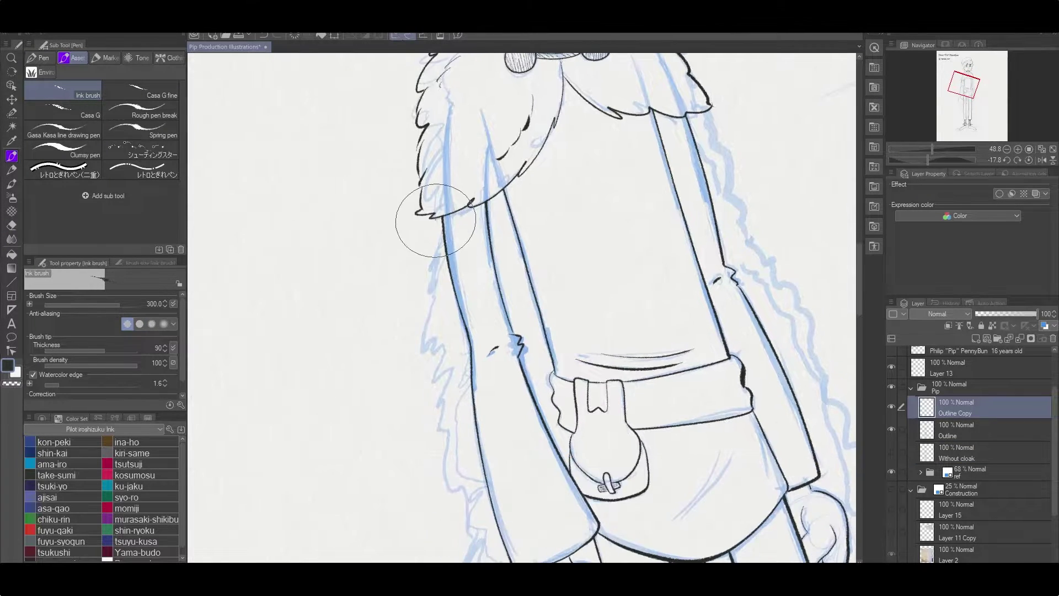
{"action": "scroll", "coordinate": [168, 386], "scroll_direction": "down", "scroll_amount": 1}
{"action": "left_click_drag", "start_coordinate": [442, 223], "coordinate": [425, 338]}
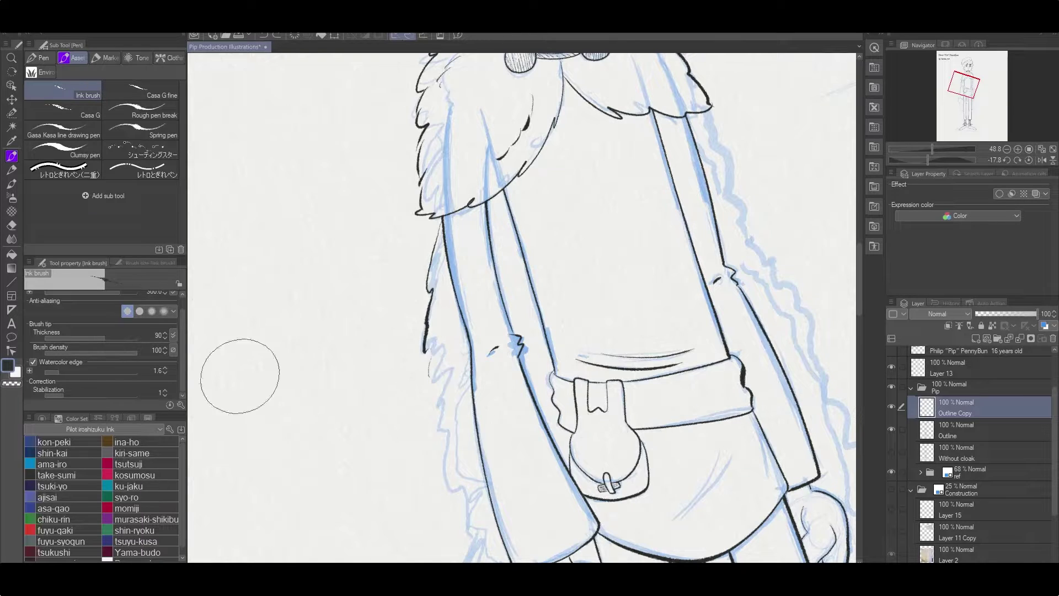
Set the ink brush's watercolor edge to 1.4 and stabilization to 56, then ink the cloak's jagged fur edge down to its hem
{"action": "left_click", "coordinate": [62, 372]}
{"action": "left_click_drag", "start_coordinate": [66, 394], "coordinate": [147, 383]}
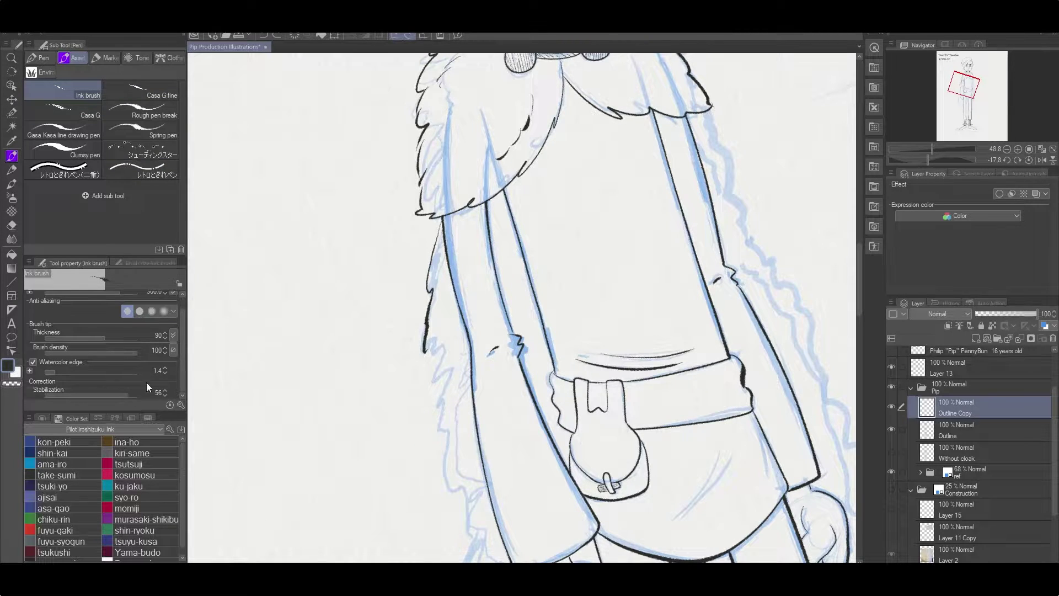
{"action": "mouse_move", "coordinate": [432, 370]}
{"action": "left_mouse_down"}
{"action": "mouse_move", "coordinate": [431, 425]}
{"action": "mouse_move", "coordinate": [449, 465]}
{"action": "left_mouse_up"}
{"action": "scroll", "coordinate": [466, 331], "scroll_direction": "down", "scroll_amount": 3}
{"action": "mouse_move", "coordinate": [435, 317]}
{"action": "left_mouse_down"}
{"action": "mouse_move", "coordinate": [465, 421]}
{"action": "mouse_move", "coordinate": [530, 552]}
{"action": "mouse_move", "coordinate": [524, 456]}
{"action": "left_mouse_up"}
{"action": "scroll", "coordinate": [497, 386], "scroll_direction": "down", "scroll_amount": 3}
{"action": "scroll", "coordinate": [551, 331], "scroll_direction": "down", "scroll_amount": 2}
{"action": "scroll", "coordinate": [585, 228], "scroll_direction": "down", "scroll_amount": 3}
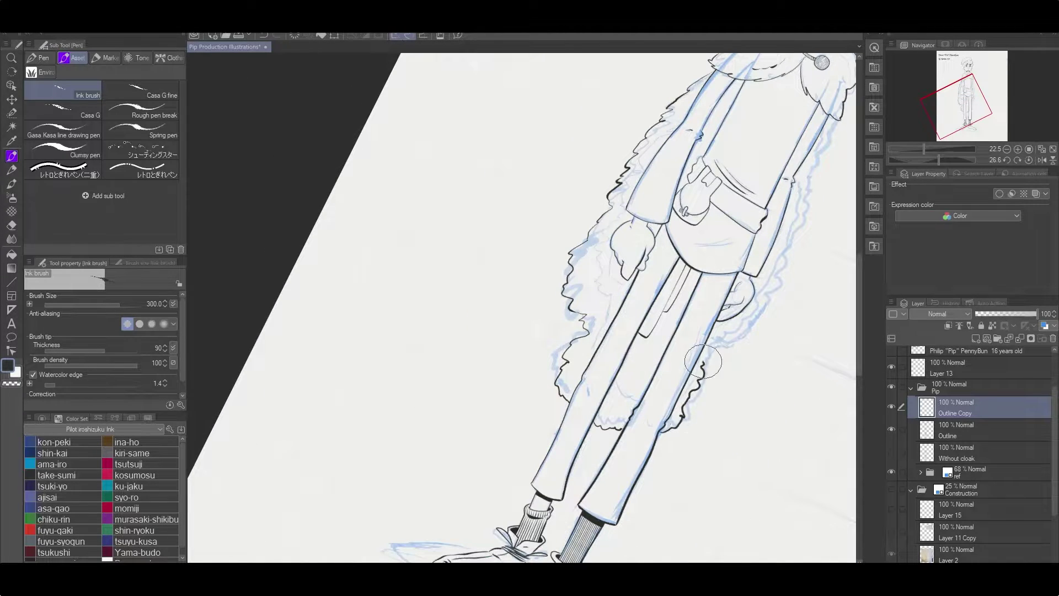
Ink the cloak's fur edge along the opposite side, joining the hem to the collar
{"action": "scroll", "coordinate": [696, 361], "scroll_direction": "down", "scroll_amount": 3}
{"action": "mouse_move", "coordinate": [650, 338]}
{"action": "left_mouse_down"}
{"action": "mouse_move", "coordinate": [581, 351]}
{"action": "mouse_move", "coordinate": [600, 462]}
{"action": "left_mouse_up"}
{"action": "scroll", "coordinate": [520, 426], "scroll_direction": "up", "scroll_amount": 2}
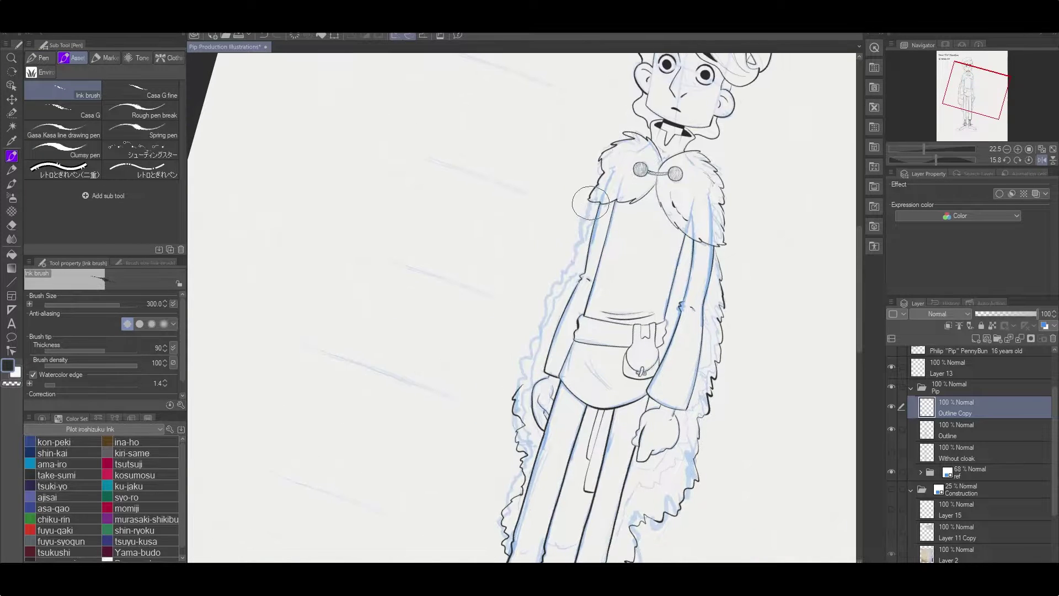
{"action": "scroll", "coordinate": [523, 381], "scroll_direction": "down", "scroll_amount": 4}
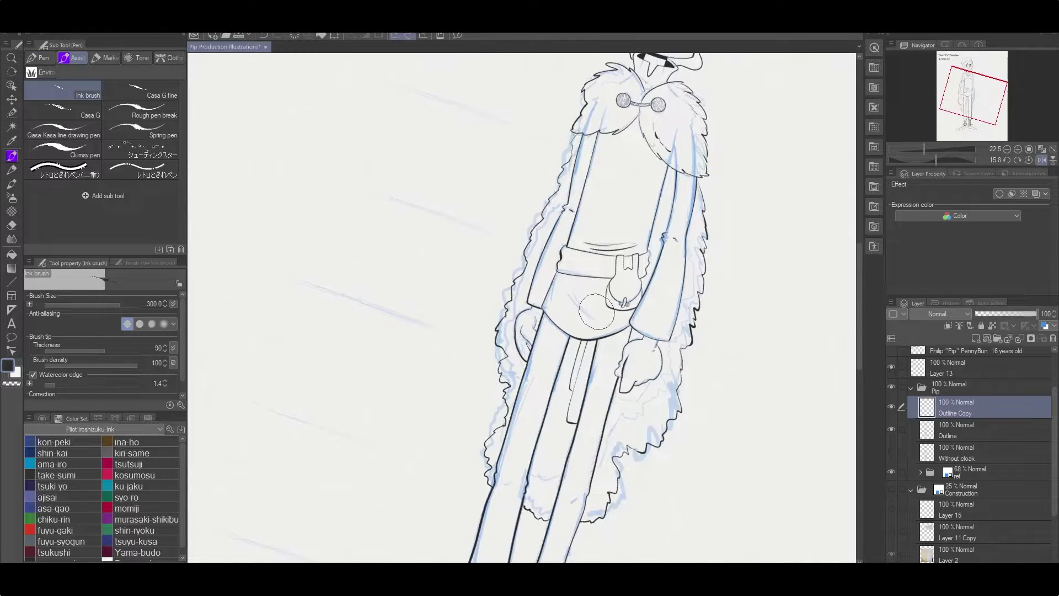
Ink the cloak's smooth inner lining curve with stabilization at 90 and erase where it crosses the legs and sleeves
{"action": "scroll", "coordinate": [181, 370], "scroll_direction": "down", "scroll_amount": 1}
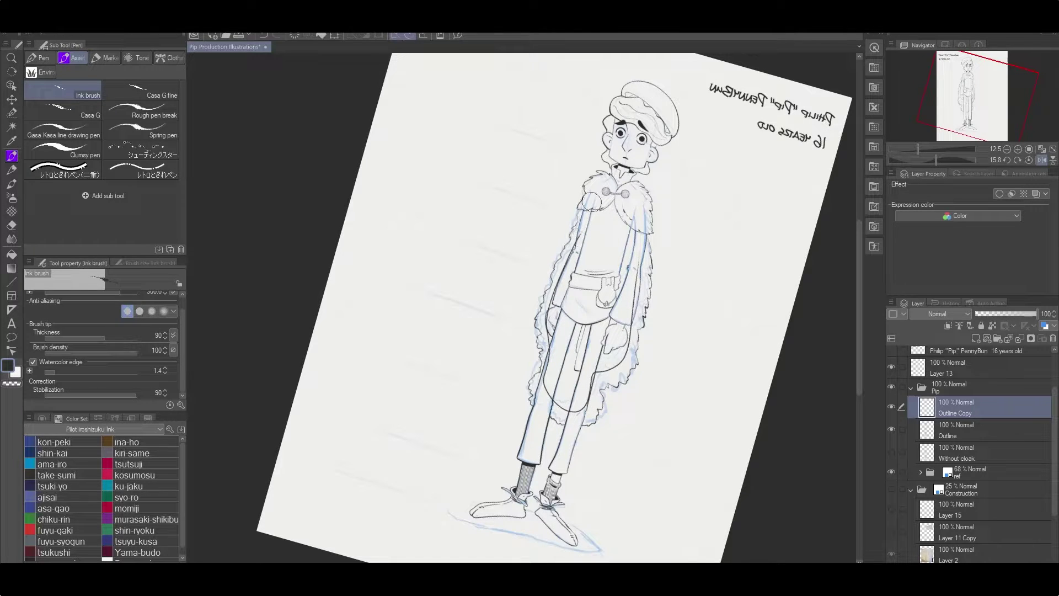
{"action": "key", "text": "e"}
{"action": "scroll", "coordinate": [592, 202], "scroll_direction": "up", "scroll_amount": 5}
{"action": "scroll", "coordinate": [546, 380], "scroll_direction": "down", "scroll_amount": 4}
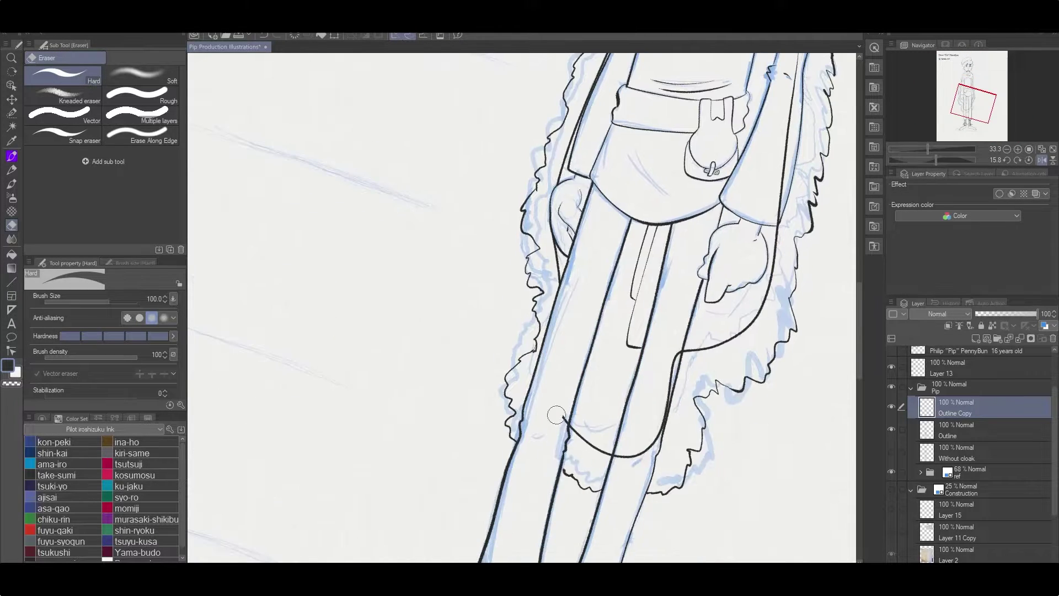
{"action": "left_click_drag", "start_coordinate": [653, 445], "coordinate": [517, 329]}
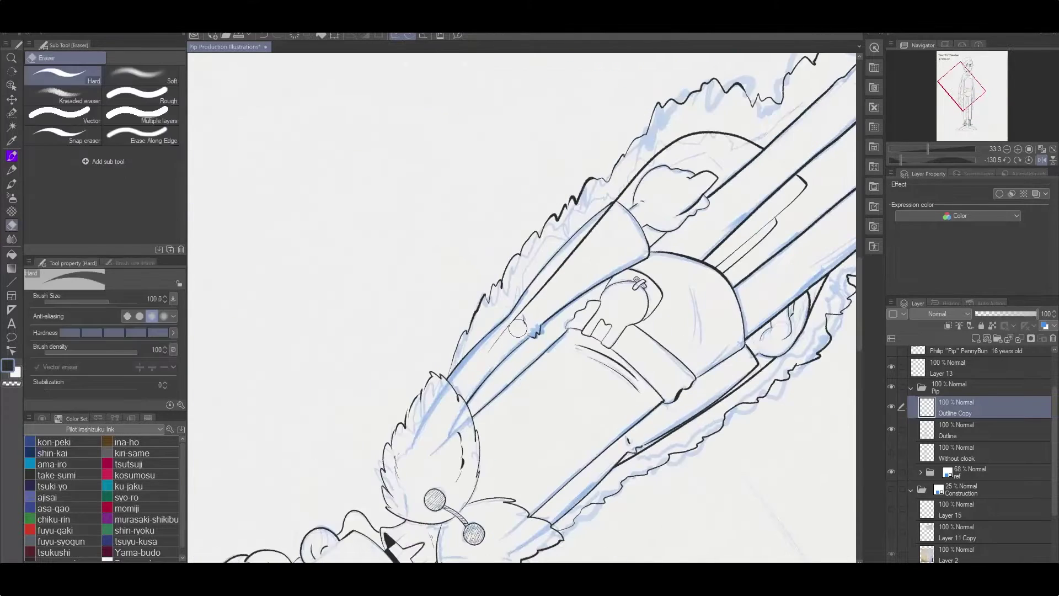
{"action": "scroll", "coordinate": [629, 279], "scroll_direction": "down", "scroll_amount": 3}
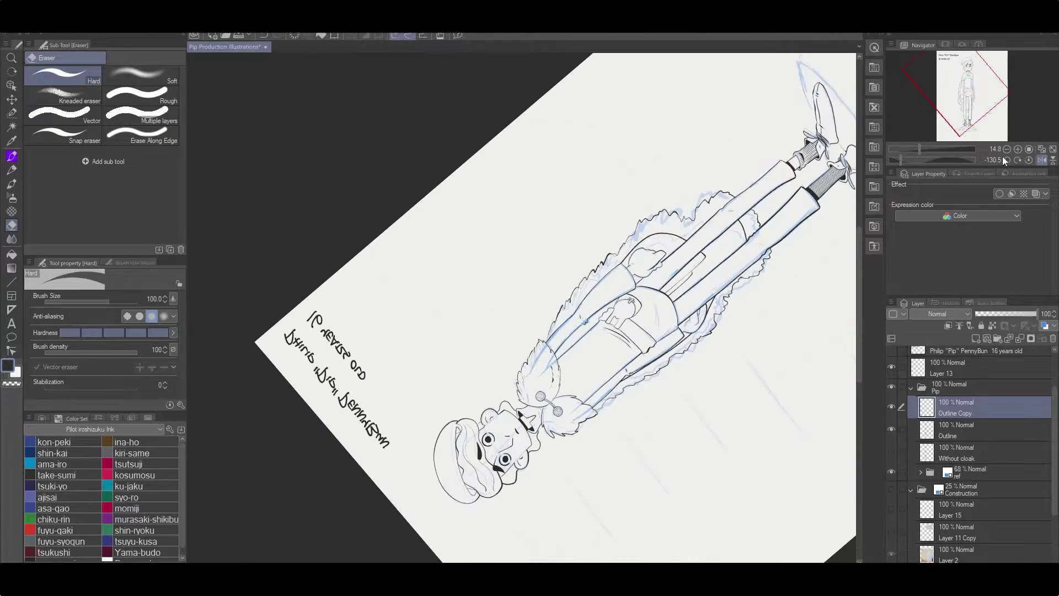
Merge the Outline Copy layer into the Outline layer and rename the result "With cloak"
{"action": "left_click", "coordinate": [1028, 160]}
{"action": "key", "text": "r"}
{"action": "left_click_drag", "start_coordinate": [932, 160], "coordinate": [927, 160]}
{"action": "key", "text": "ctrl+e"}
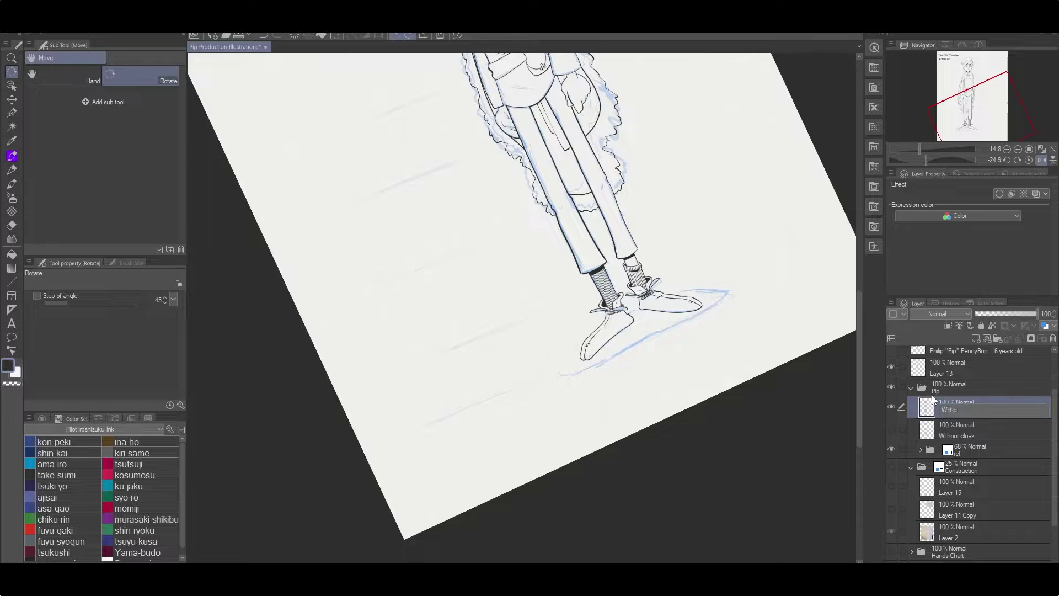
{"action": "type", "text": "loak"}
{"action": "key", "text": "Return"}
Add a new layer named "Shadow" beneath the Without cloak layer
{"action": "key", "text": "ctrl+shift+n"}
{"action": "double_click", "coordinate": [955, 456]}
{"action": "type", "text": "S"}
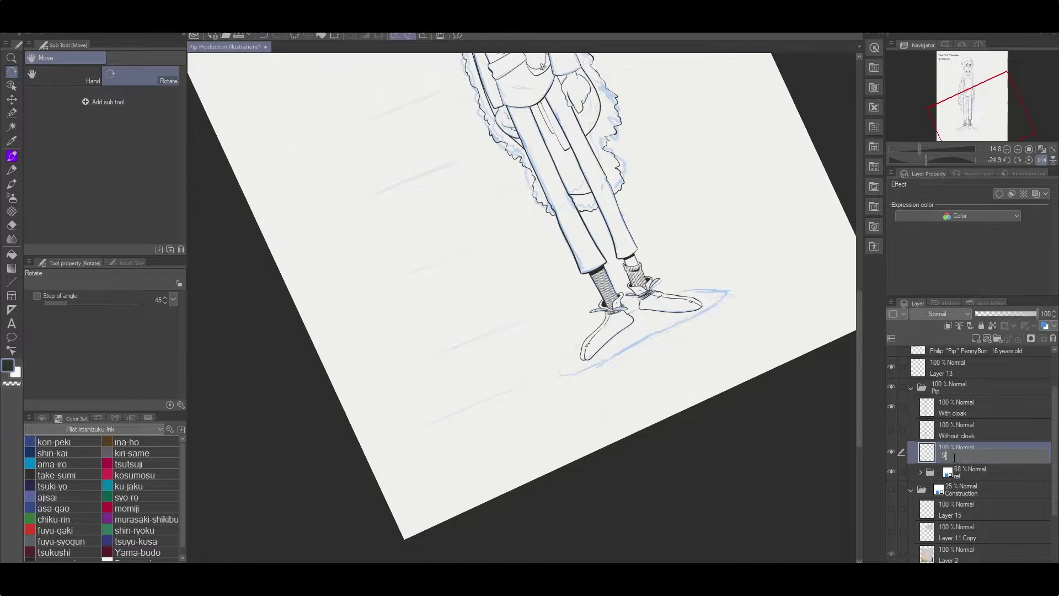
Outline an elliptical ground shadow around the shoes, make With cloak the reference layer, and fill the shadow with the dark ink color
{"action": "type", "text": "p"}
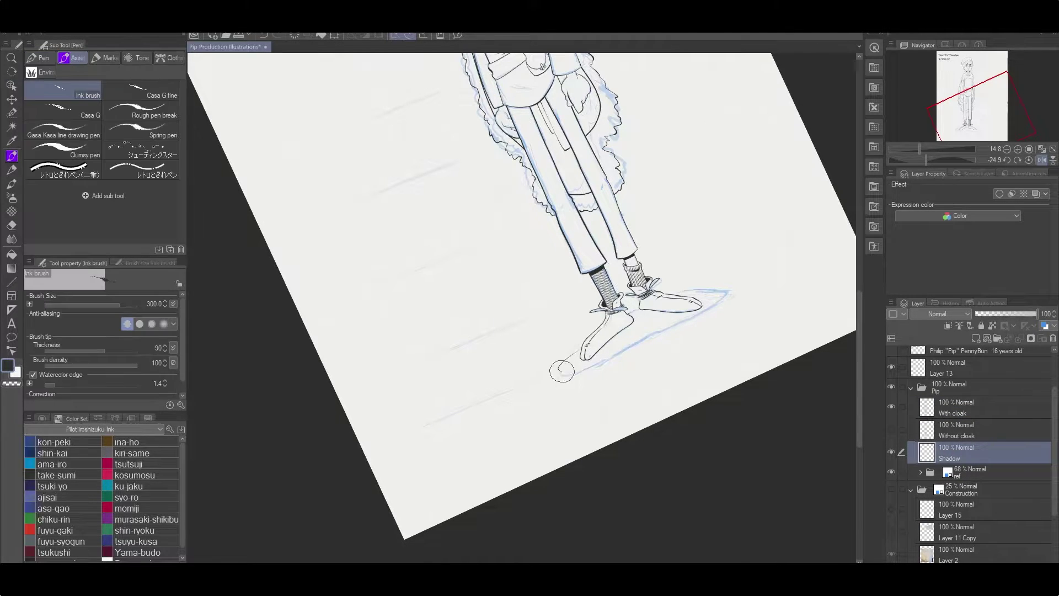
{"action": "type", "text": "eg"}
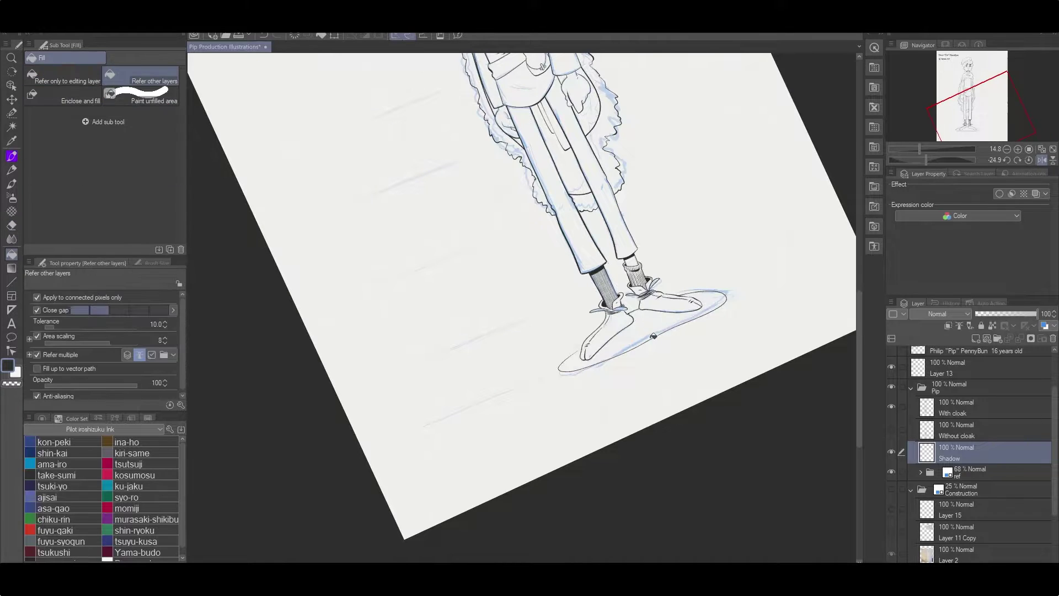
{"action": "left_click", "coordinate": [901, 407]}
{"action": "left_click", "coordinate": [903, 460]}
{"action": "scroll", "coordinate": [642, 411], "scroll_direction": "up", "scroll_amount": 5}
{"action": "key", "text": "p"}
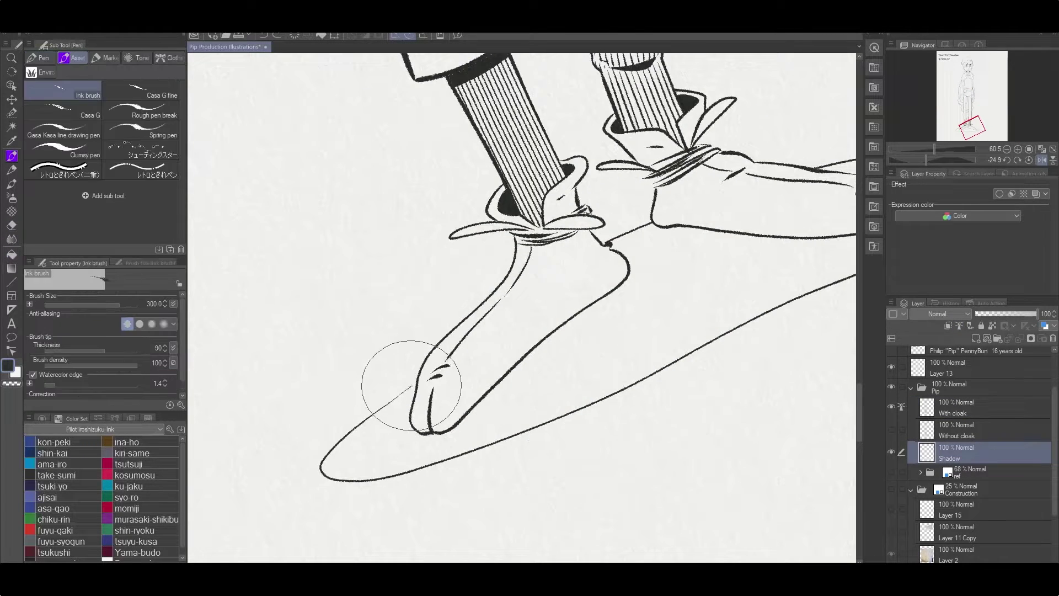
{"action": "key", "text": "g"}
{"action": "left_click", "coordinate": [610, 359]}
Restore the canvas to its unflipped, upright view and shift the With cloak, Without cloak and Shadow layers toward the page's right side
{"action": "scroll", "coordinate": [610, 359], "scroll_direction": "down", "scroll_amount": 8}
{"action": "left_click", "coordinate": [1042, 160]}
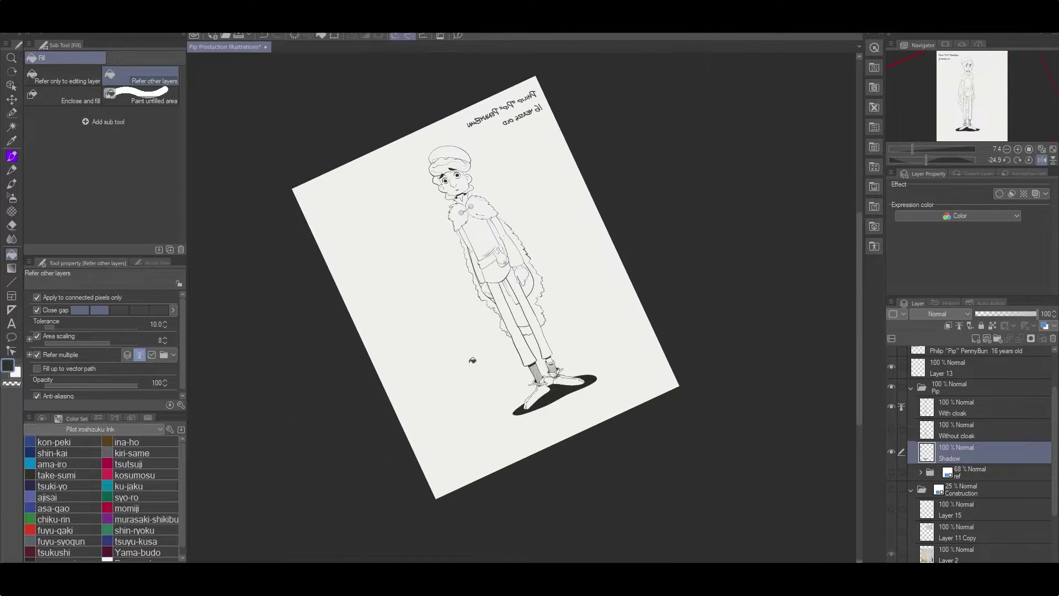
{"action": "key", "text": "ctrl+@"}
{"action": "left_click", "coordinate": [966, 410], "text": "ctrl"}
{"action": "key", "text": "ctrl+t"}
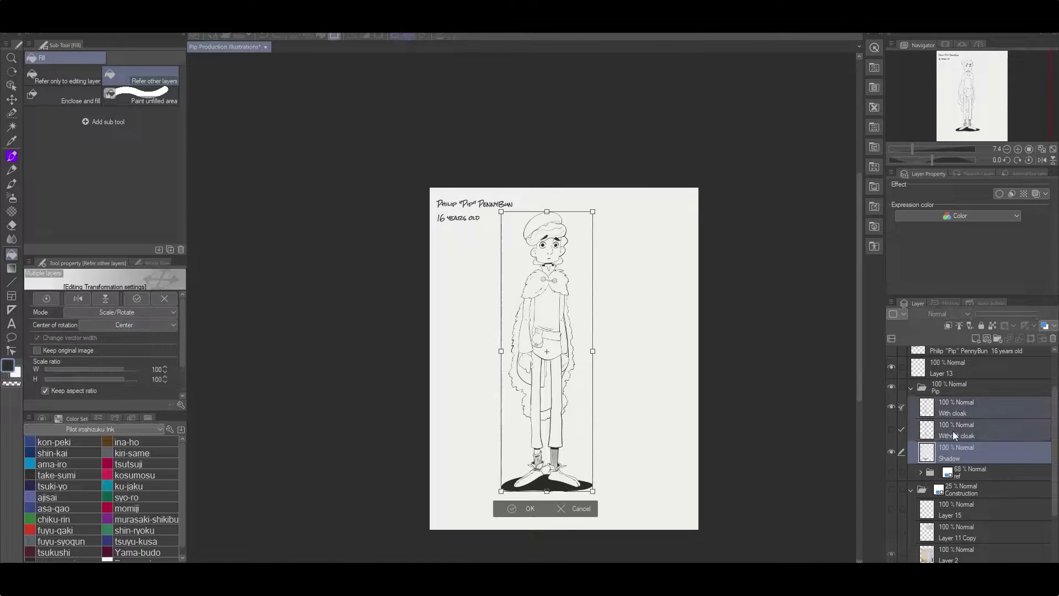
{"action": "left_click_drag", "start_coordinate": [552, 359], "coordinate": [600, 371]}
{"action": "left_click", "coordinate": [634, 506]}
Fill the character's hands, face and ears with the light skin color on Layer 18 in the Color folder
{"action": "left_click", "coordinate": [957, 411]}
{"action": "scroll", "coordinate": [551, 295], "scroll_direction": "up", "scroll_amount": 3}
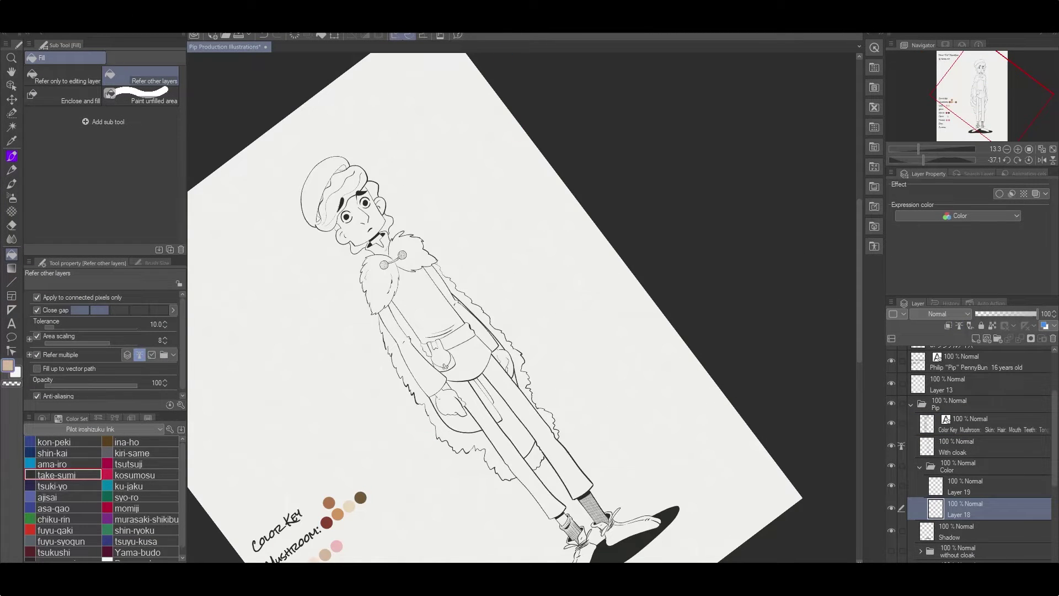
{"action": "scroll", "coordinate": [386, 422], "scroll_direction": "down", "scroll_amount": 5}
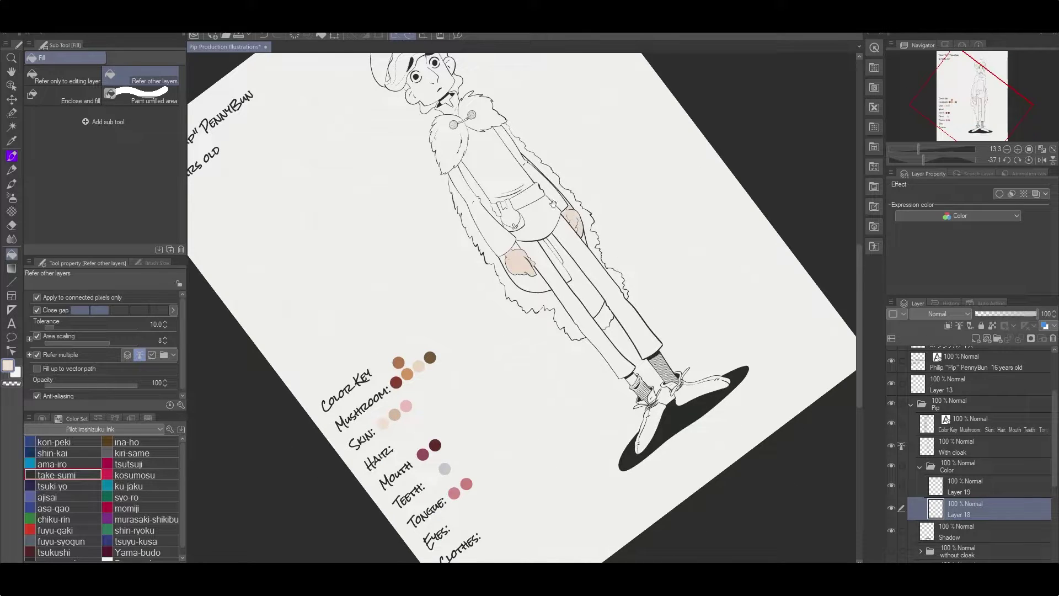
{"action": "scroll", "coordinate": [521, 307], "scroll_direction": "up", "scroll_amount": 5}
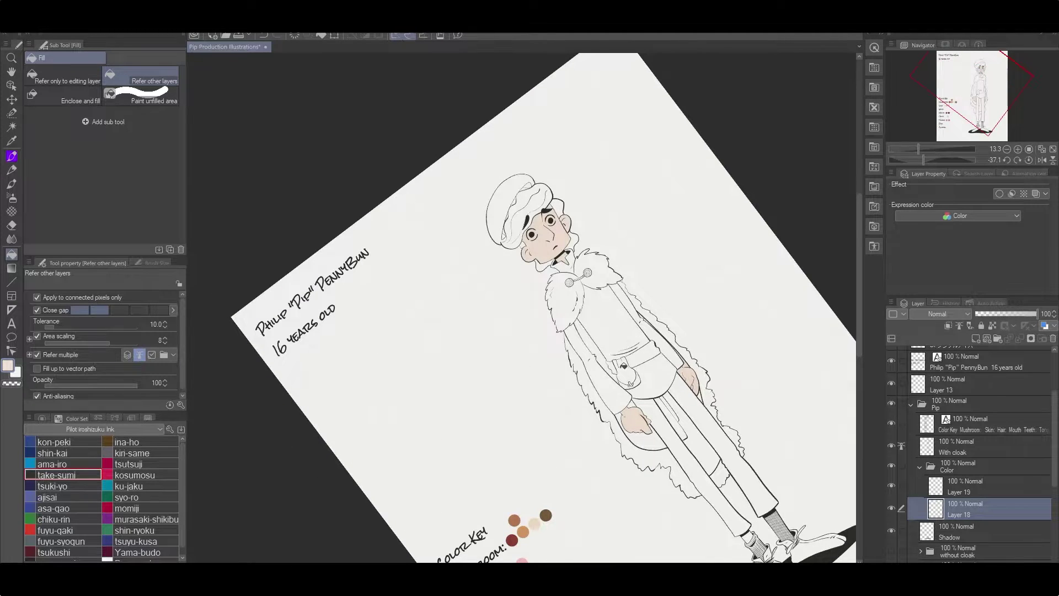
{"action": "key", "text": "ctrl+@"}
{"action": "scroll", "coordinate": [339, 324], "scroll_direction": "up", "scroll_amount": 2}
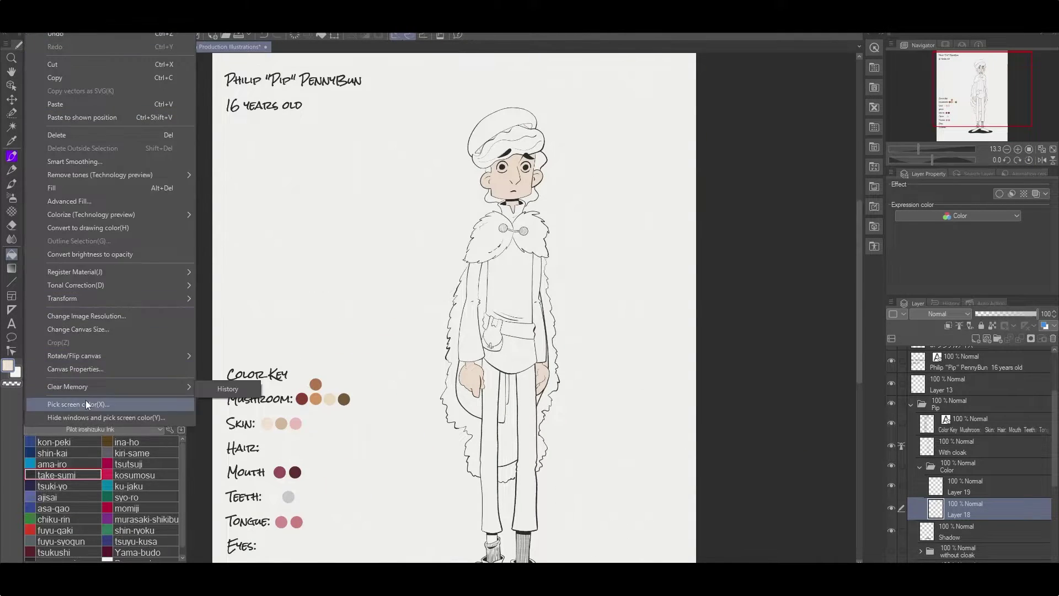
Erase the light skin color from the whites of the eyes on Layer 18 with the Hard eraser
{"action": "left_click", "coordinate": [110, 396]}
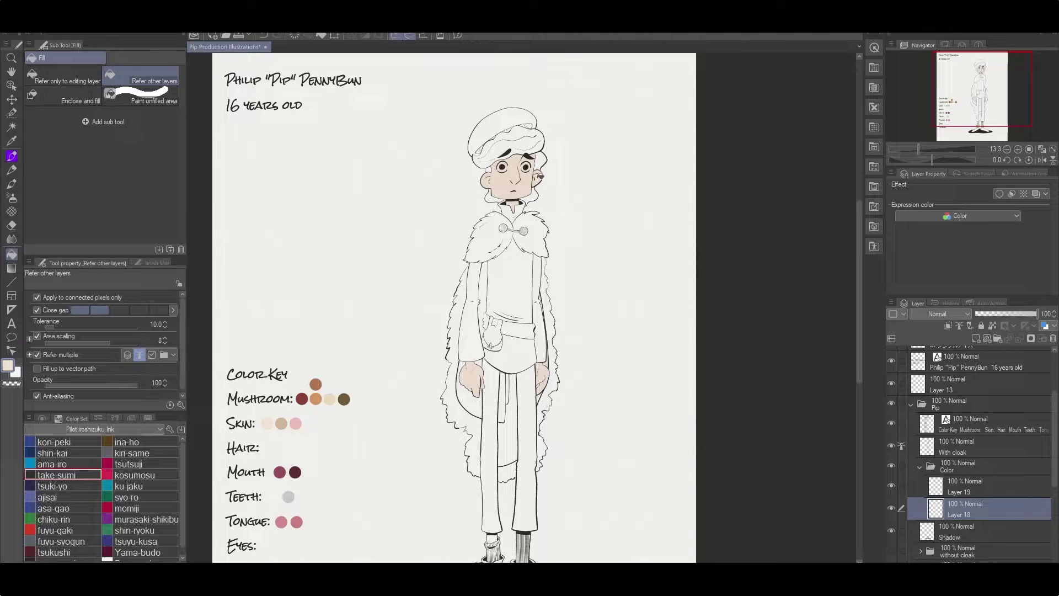
{"action": "scroll", "coordinate": [608, 344], "scroll_direction": "up", "scroll_amount": 4}
{"action": "key", "text": "e"}
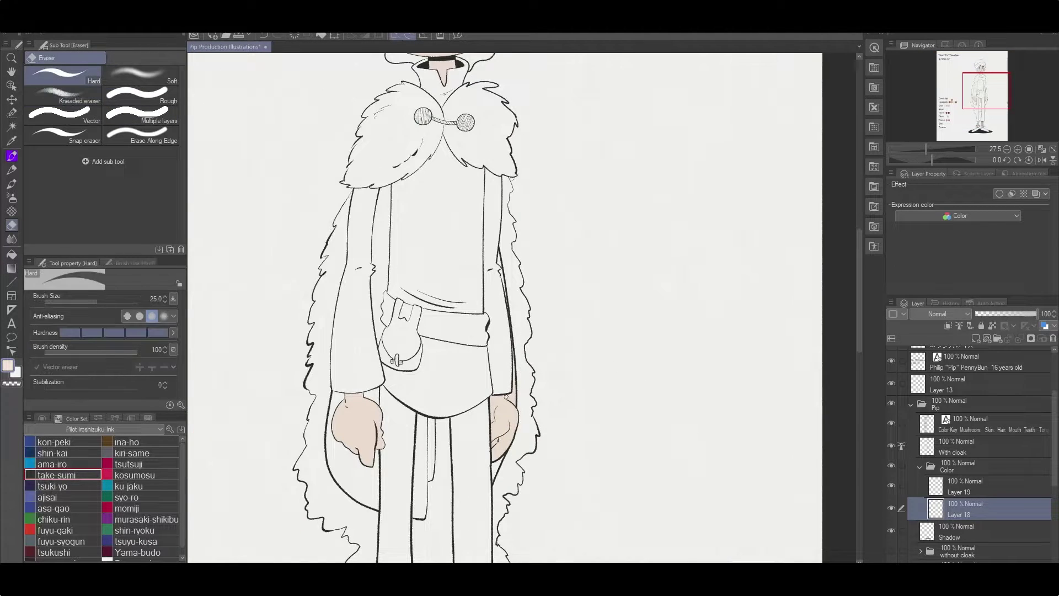
{"action": "scroll", "coordinate": [633, 303], "scroll_direction": "up", "scroll_amount": 5}
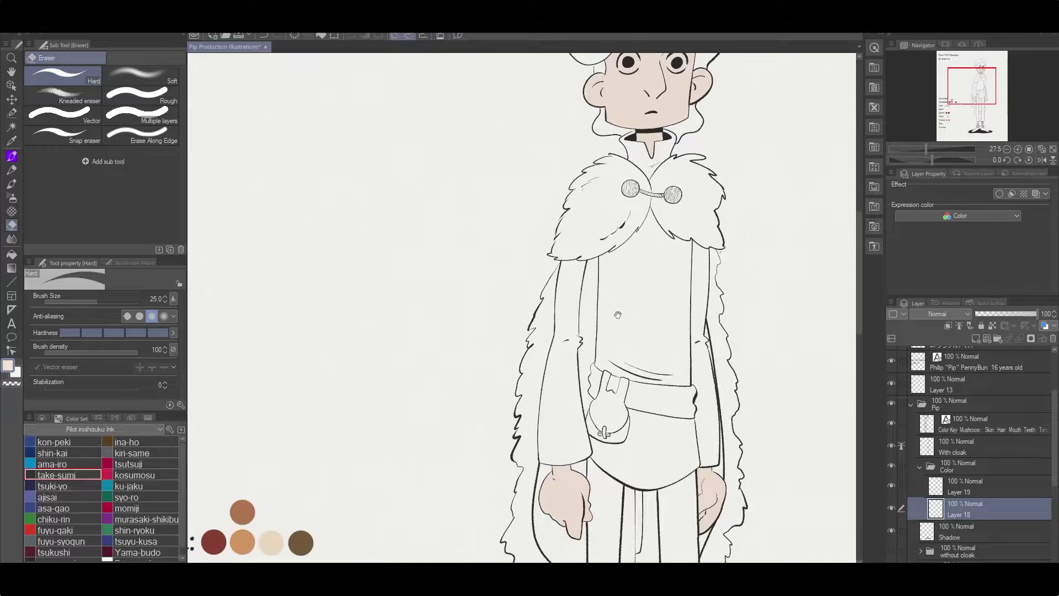
{"action": "left_click_drag", "start_coordinate": [633, 303], "coordinate": [595, 288]}
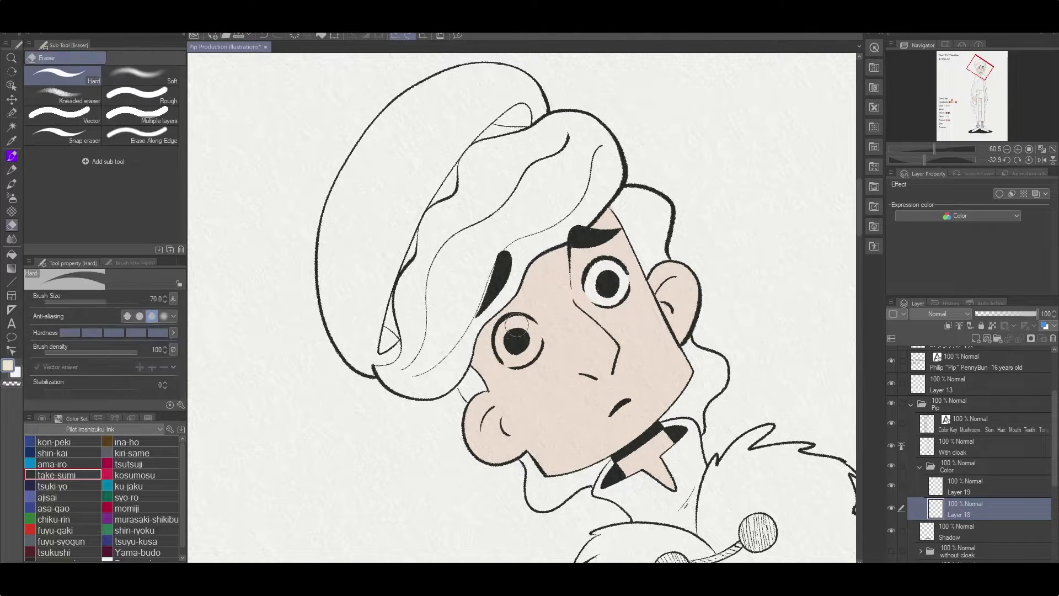
Add the darker tan skin tone to the hand and wrist on a layer above Layer 18, erasing highlights with the Hard eraser
{"action": "key", "text": "p"}
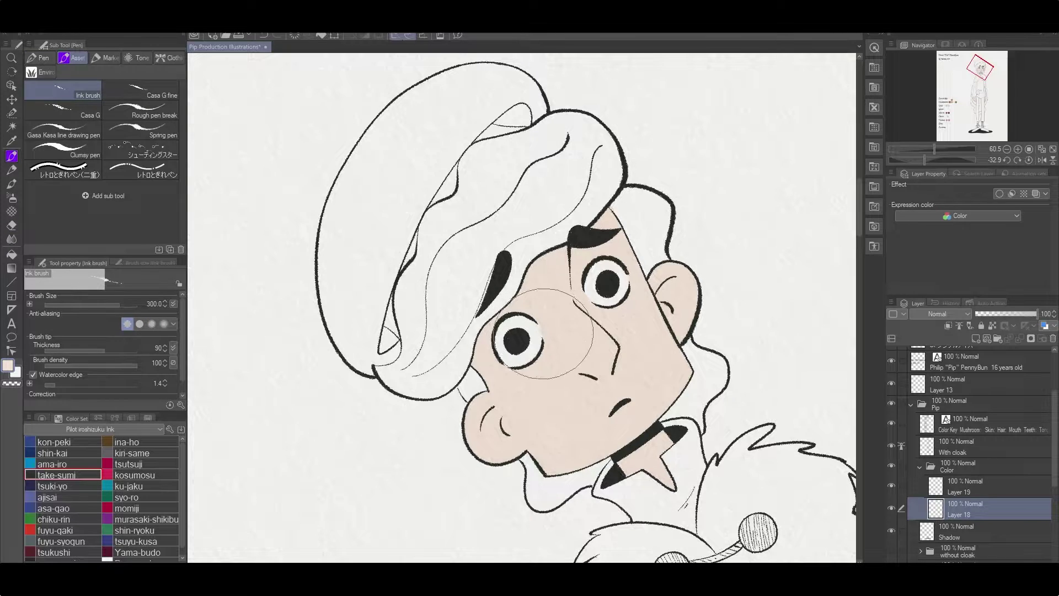
{"action": "left_click", "coordinate": [962, 486]}
{"action": "left_click", "coordinate": [979, 98]}
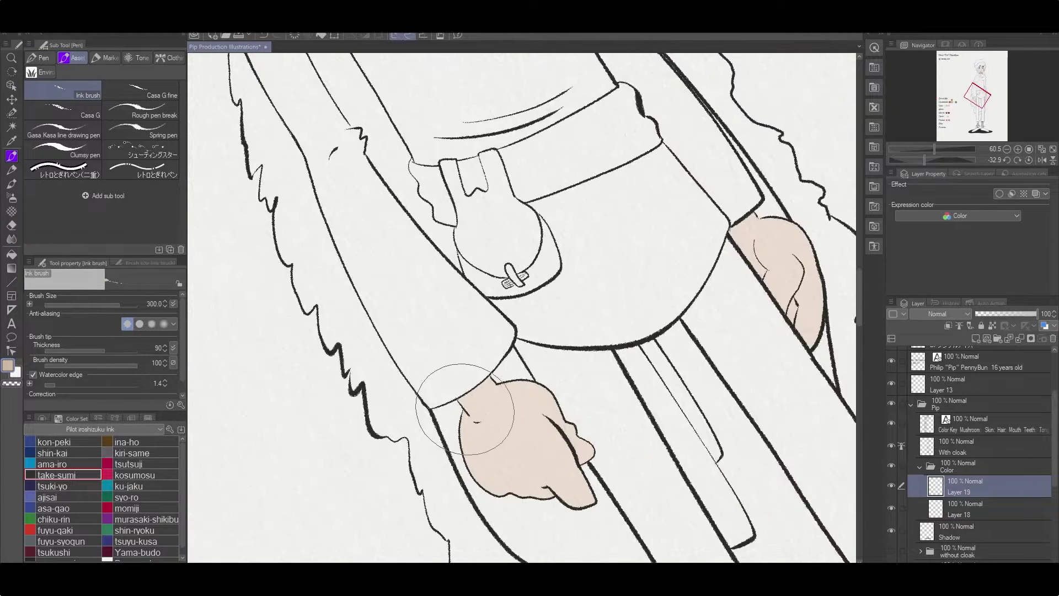
{"action": "key", "text": "g"}
{"action": "key", "text": "ctrl+shift+n"}
{"action": "key", "text": "ctrl+e"}
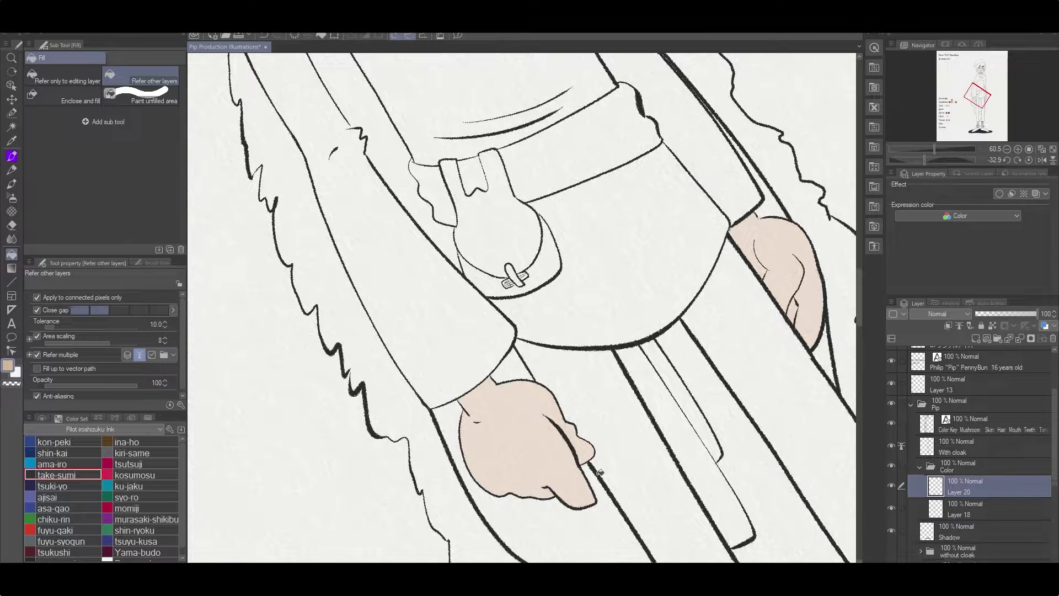
{"action": "key", "text": "e"}
{"action": "left_click", "coordinate": [603, 266]}
{"action": "mouse_move", "coordinate": [603, 265]}
{"action": "left_mouse_down"}
{"action": "mouse_move", "coordinate": [558, 175]}
{"action": "mouse_move", "coordinate": [536, 227]}
{"action": "mouse_move", "coordinate": [610, 177]}
{"action": "mouse_move", "coordinate": [607, 243]}
{"action": "left_mouse_up"}
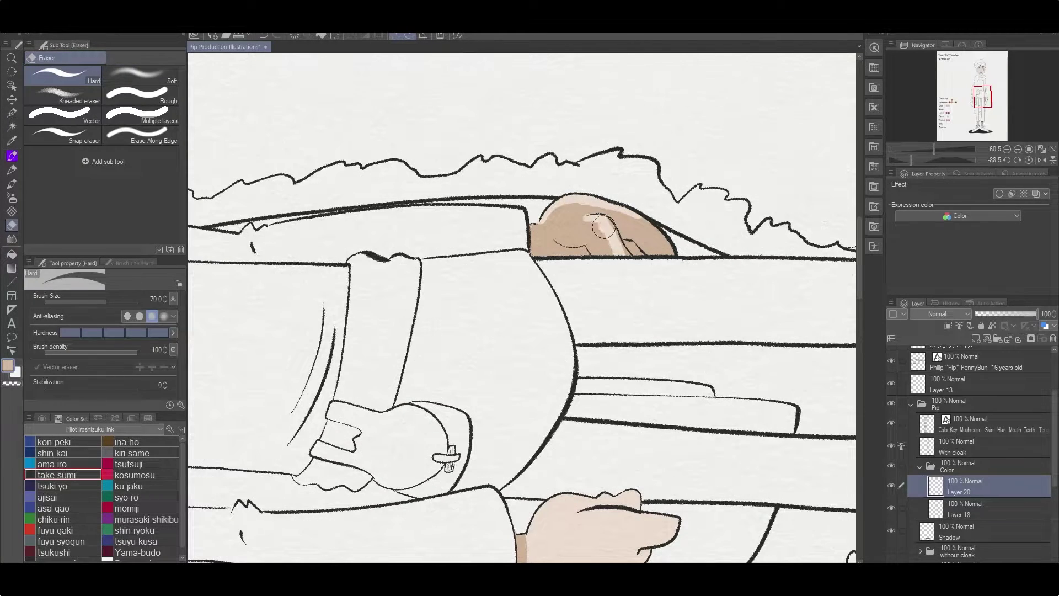
Blend the hand and wrist shadows with the Textured blender, and refine the pointing hand's shading with the Watercolor brush and Kneaded eraser
{"action": "key", "text": "p"}
{"action": "key", "text": "j"}
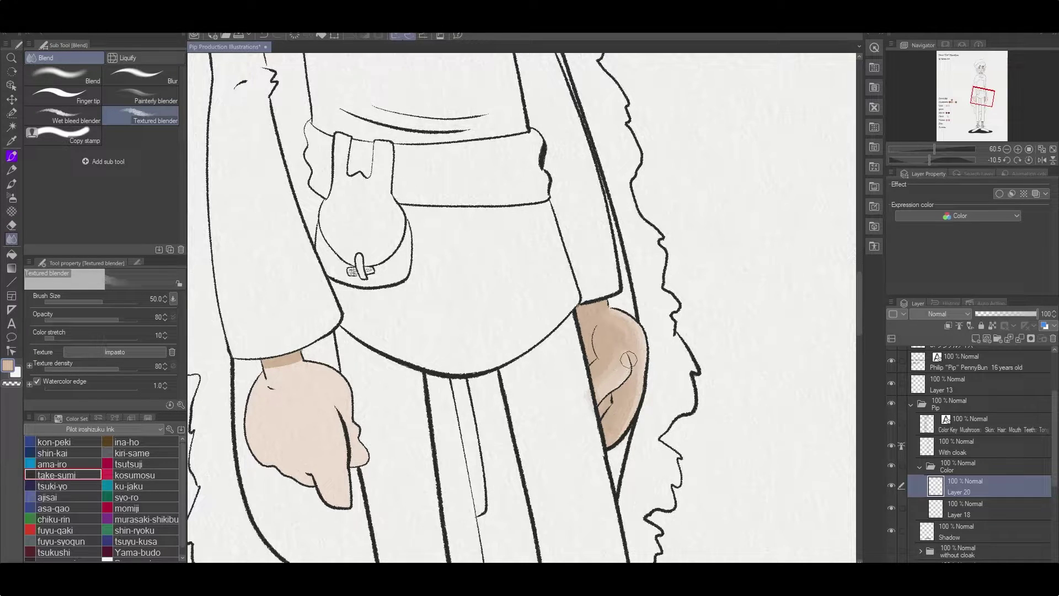
{"action": "scroll", "coordinate": [590, 406], "scroll_direction": "left", "scroll_amount": 5}
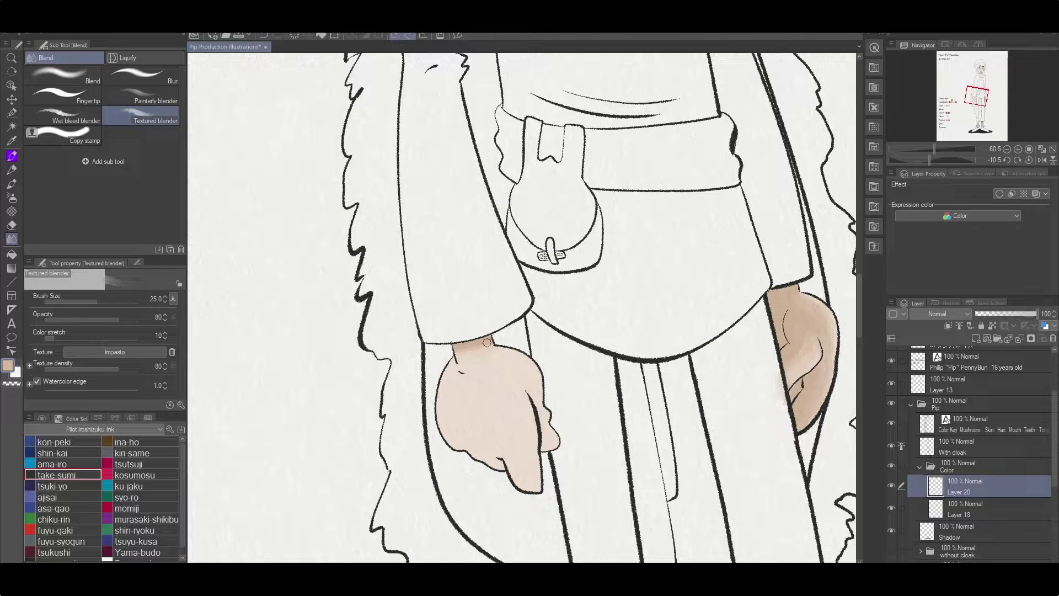
{"action": "key", "text": "p"}
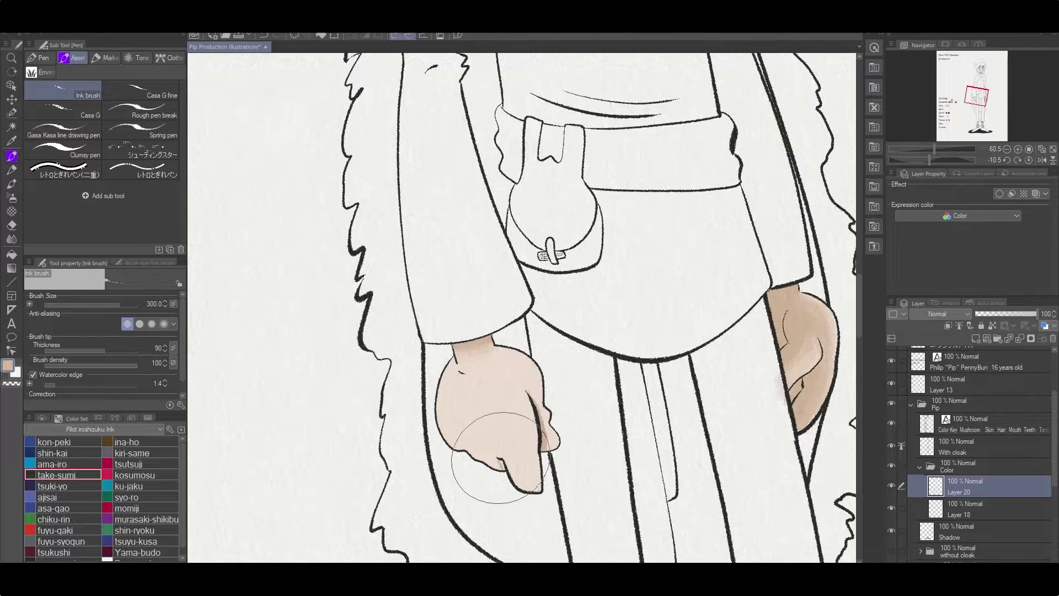
{"action": "key", "text": "b"}
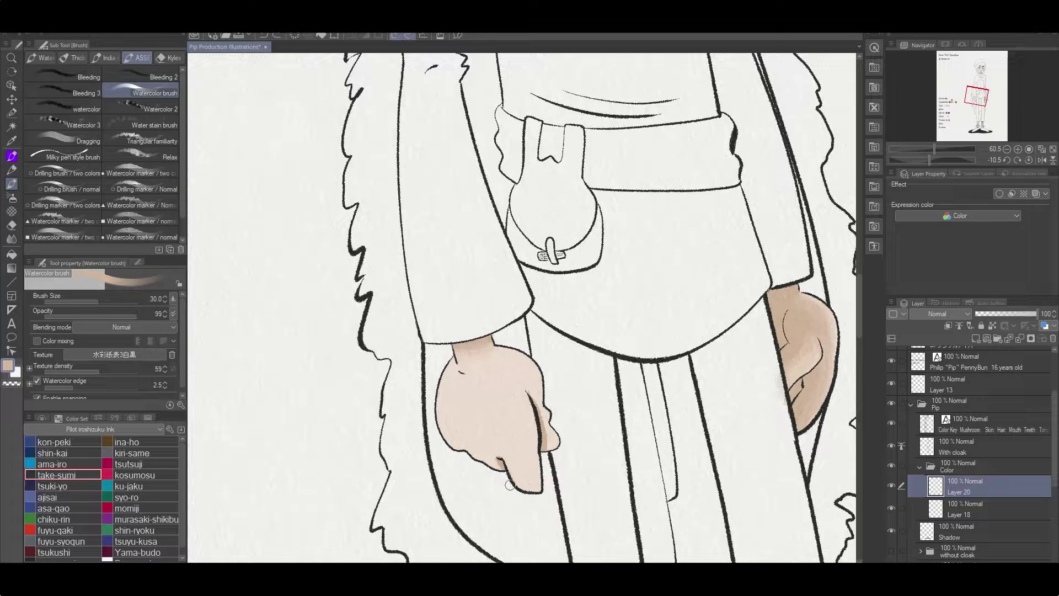
{"action": "key", "text": "e"}
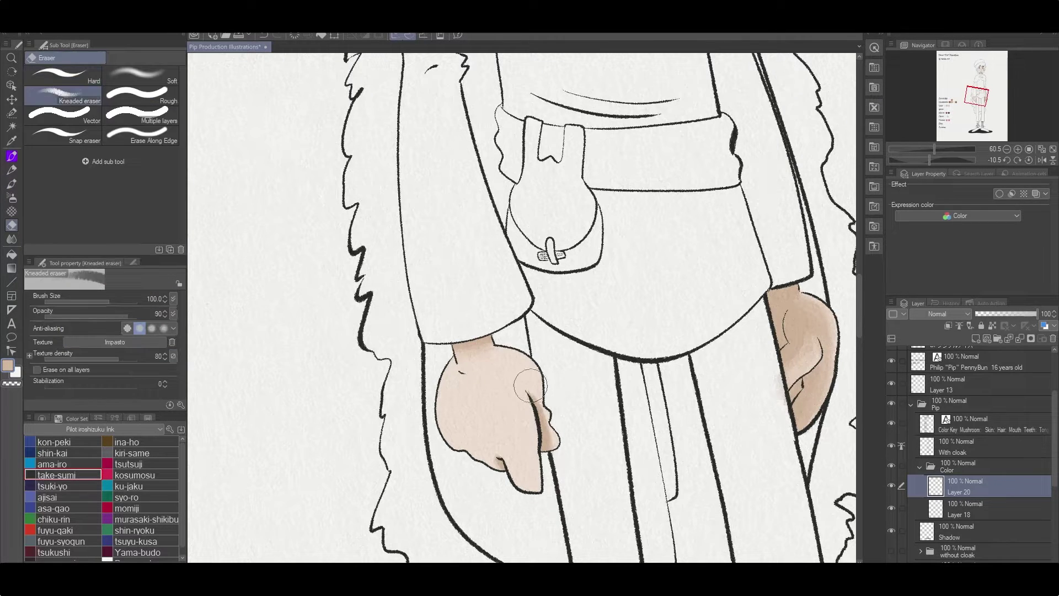
{"action": "mouse_move", "coordinate": [602, 326]}
{"action": "left_mouse_down"}
{"action": "mouse_move", "coordinate": [606, 557]}
{"action": "mouse_move", "coordinate": [622, 282]}
{"action": "left_mouse_up"}
Shade the ears and the forehead below the hair in tan with the Watercolor brush, and clean the edges with the Hard eraser
{"action": "key", "text": "b"}
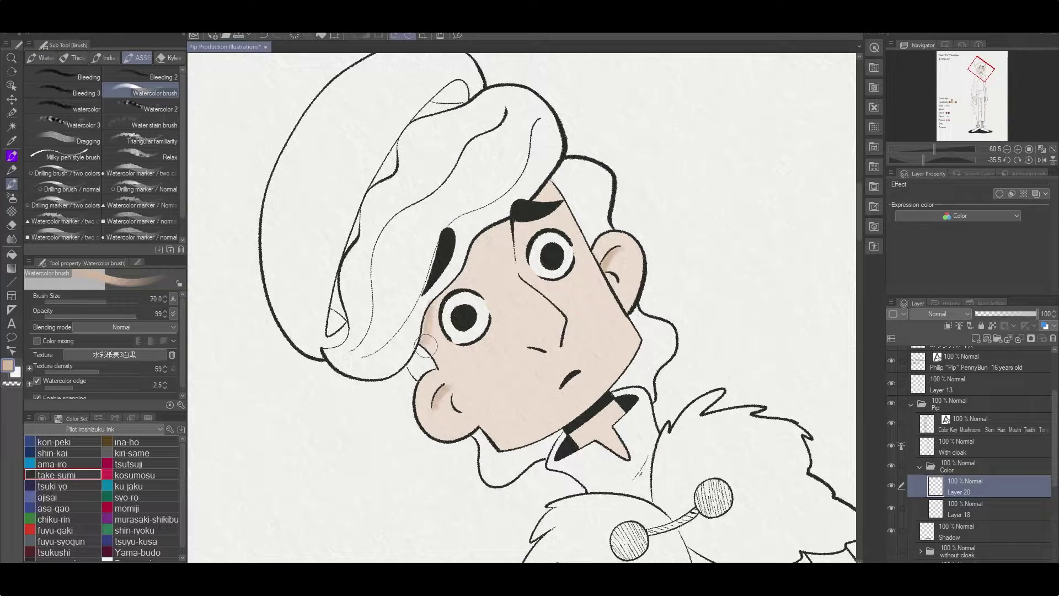
{"action": "mouse_move", "coordinate": [426, 346]}
{"action": "left_mouse_down"}
{"action": "mouse_move", "coordinate": [479, 257]}
{"action": "mouse_move", "coordinate": [548, 187]}
{"action": "mouse_move", "coordinate": [483, 249]}
{"action": "mouse_move", "coordinate": [430, 347]}
{"action": "left_mouse_up"}
{"action": "key", "text": "e"}
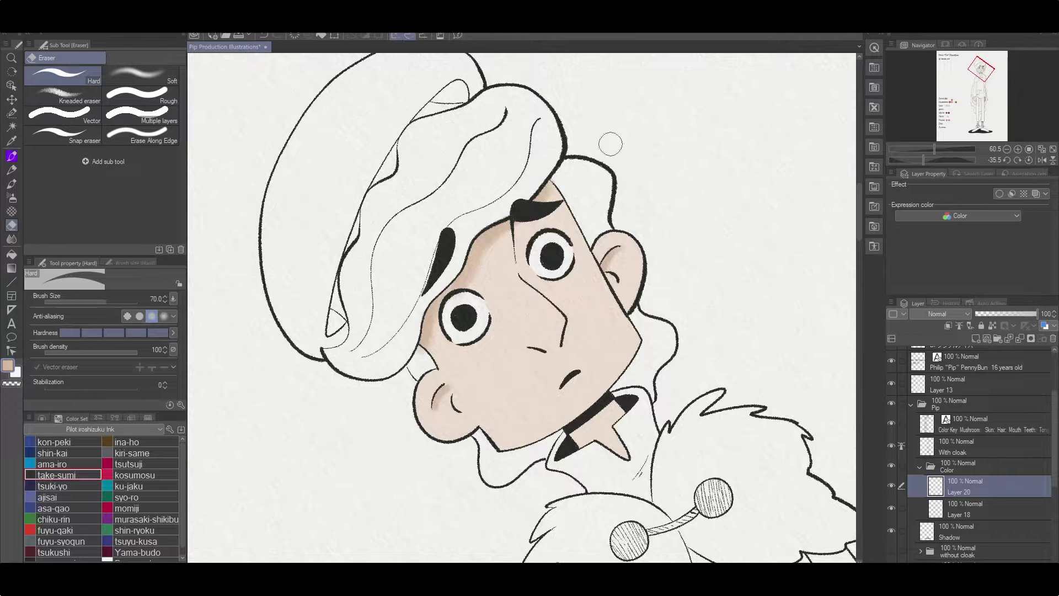
{"action": "scroll", "coordinate": [428, 351], "scroll_direction": "down", "scroll_amount": 8}
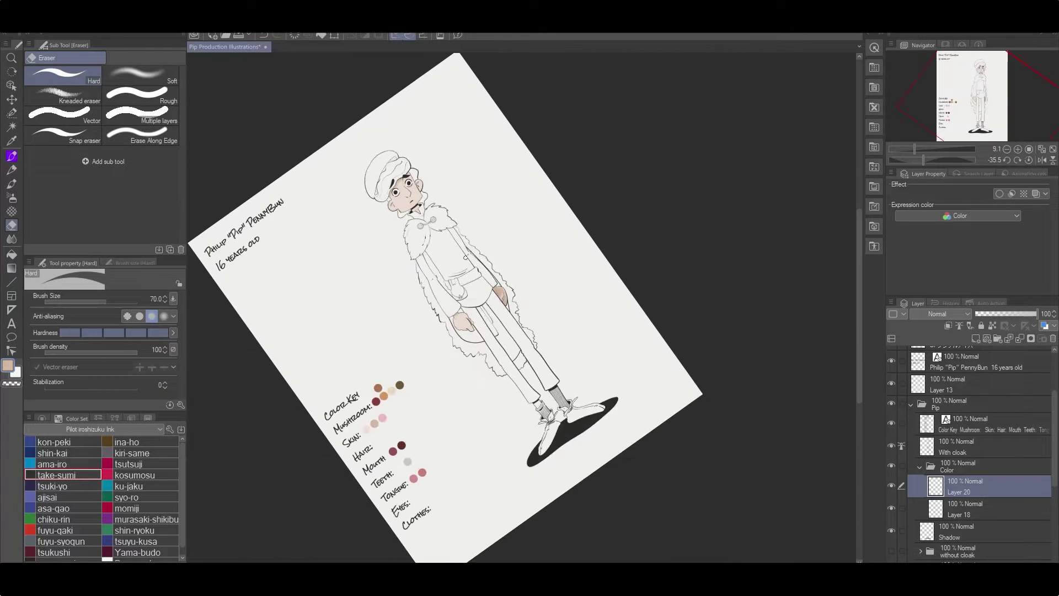
Soften the skin shading with the Kneaded eraser at size 150 and restore the canvas to its upright view
{"action": "left_click", "coordinate": [98, 102]}
{"action": "key", "text": "bracketright"}
{"action": "key", "text": "bracketright"}
{"action": "key", "text": "bracketright"}
{"action": "key", "text": "bracketright"}
{"action": "key", "text": "bracketright"}
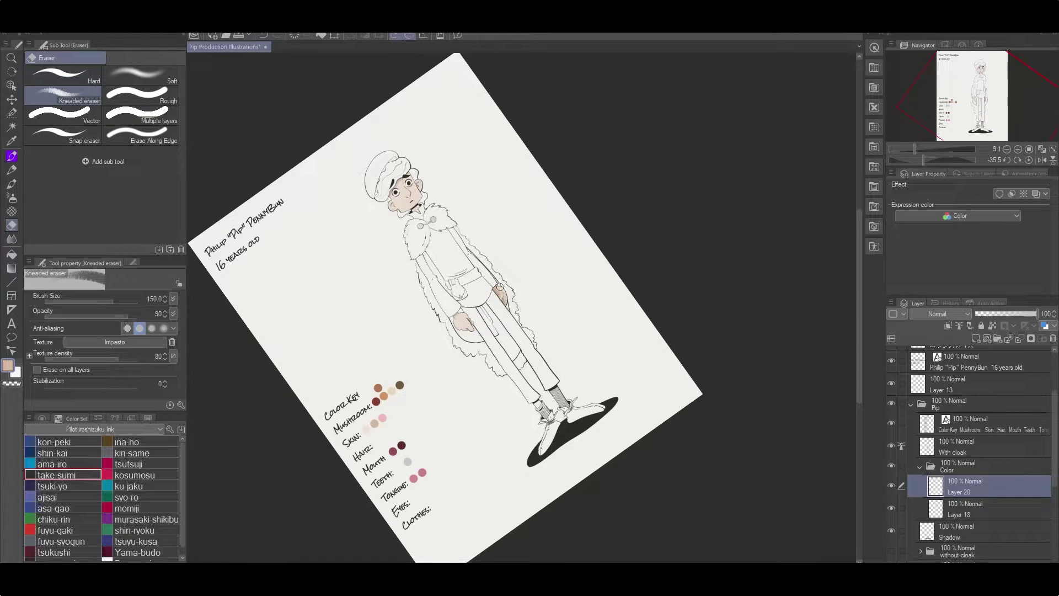
{"action": "key", "text": "p"}
{"action": "scroll", "coordinate": [533, 299], "scroll_direction": "up", "scroll_amount": 4}
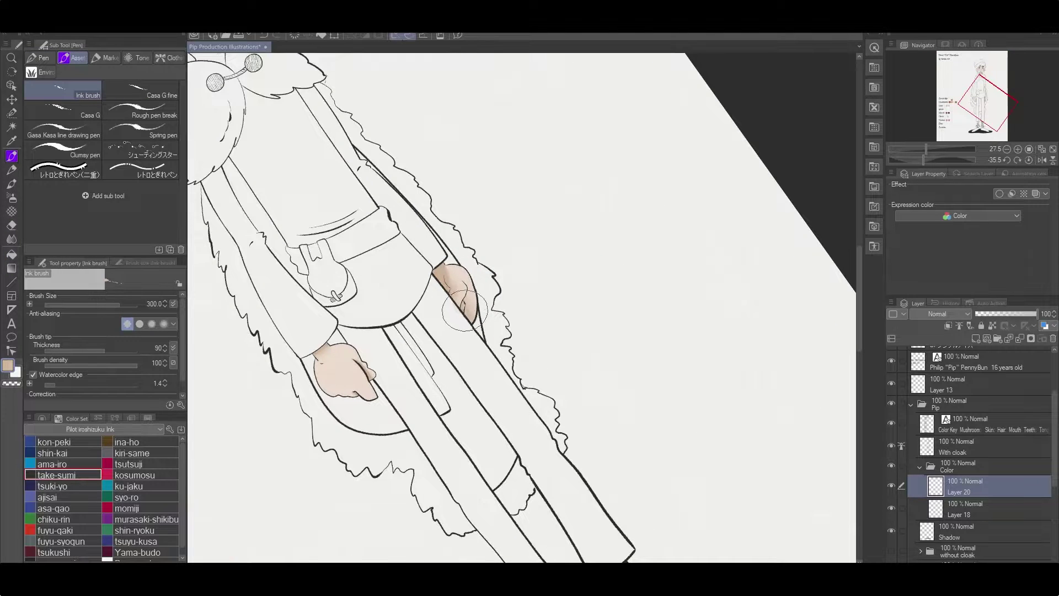
{"action": "key", "text": "ctrl+0"}
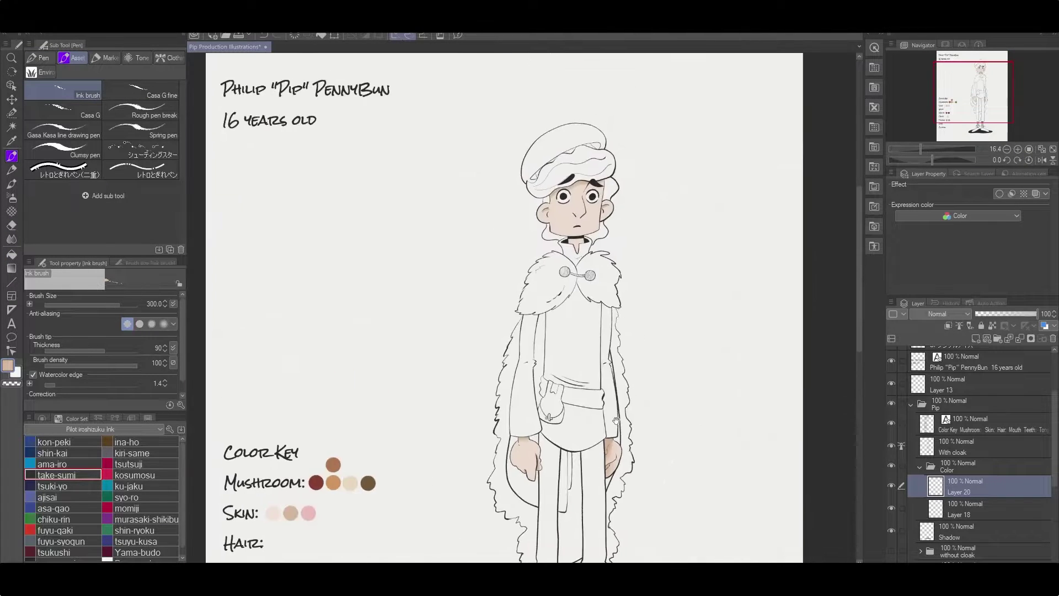
Fill the bare ankle above the sock with light skin color on Layer 18 and shade it on the layer above
{"action": "left_click_drag", "start_coordinate": [615, 420], "coordinate": [624, 247]}
{"action": "key", "text": "g"}
{"action": "key", "text": "alt+bracketleft"}
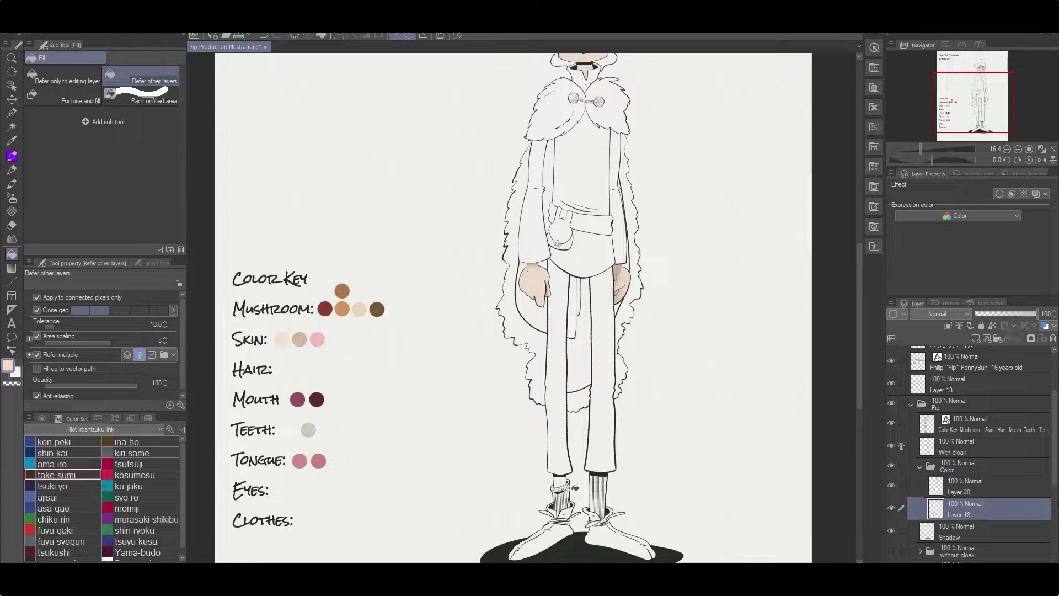
{"action": "key", "text": "alt+bracketright"}
{"action": "key", "text": "b"}
{"action": "left_click_drag", "start_coordinate": [305, 334], "coordinate": [331, 416]}
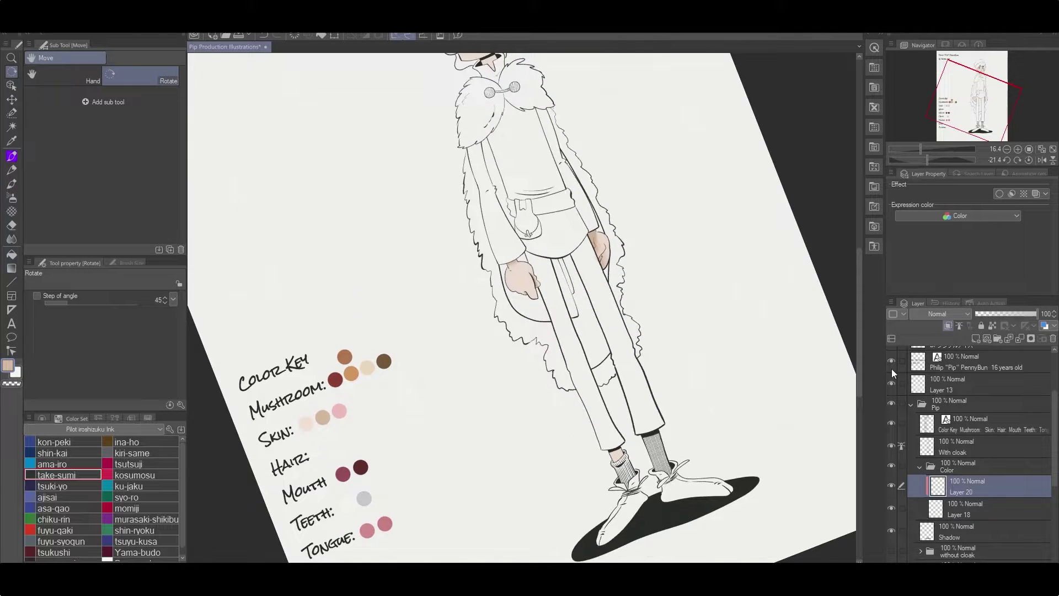
{"action": "key", "text": "e"}
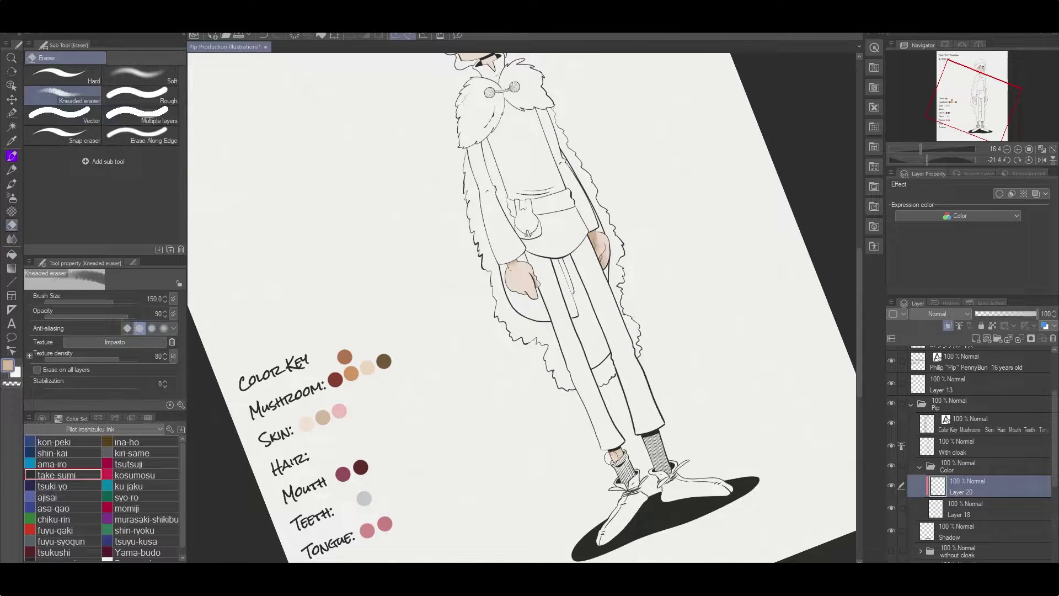
{"action": "key", "text": "ctrl+z"}
{"action": "key", "text": "r"}
{"action": "left_click_drag", "start_coordinate": [595, 359], "coordinate": [651, 331]}
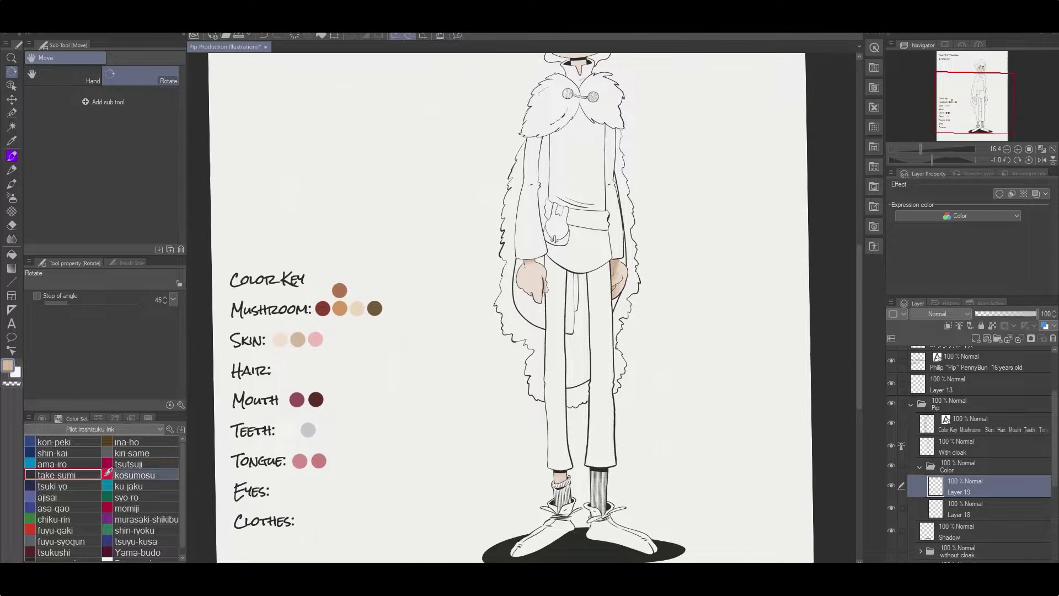
Choose a bright cyan blue and fill both trouser legs with it on Layer 18
{"action": "left_click", "coordinate": [42, 418]}
{"action": "left_click", "coordinate": [118, 556]}
{"action": "left_click_drag", "start_coordinate": [119, 556], "coordinate": [109, 558]}
{"action": "left_click", "coordinate": [110, 478]}
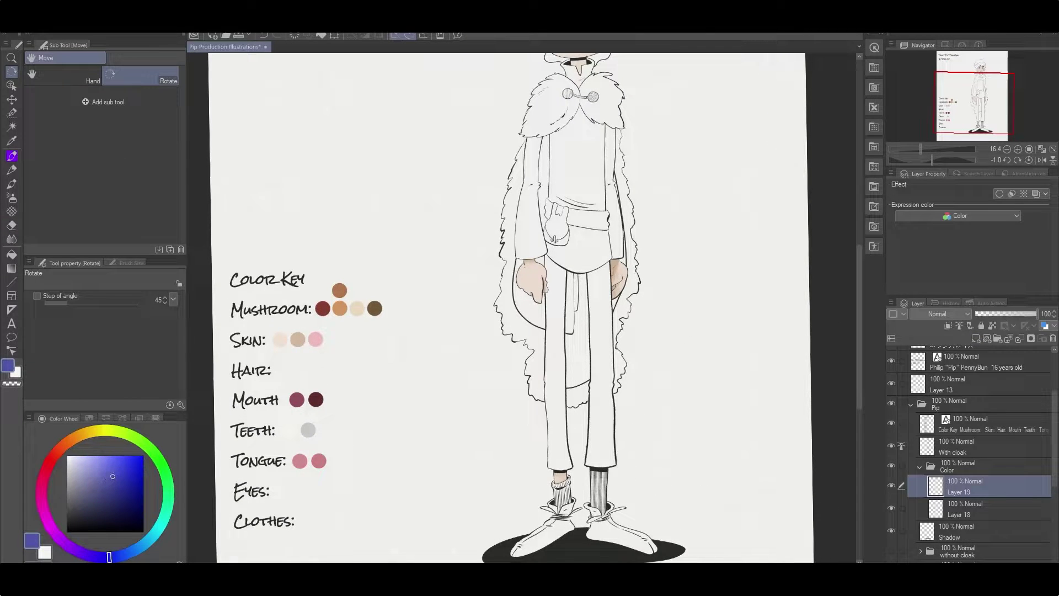
{"action": "key", "text": "g"}
{"action": "left_click", "coordinate": [149, 538]}
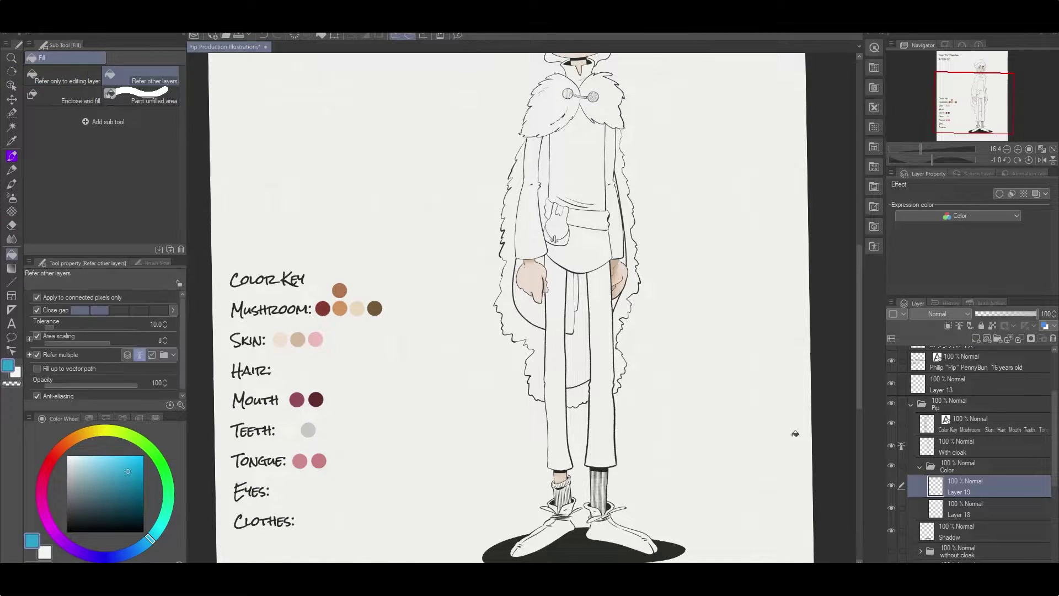
{"action": "left_click", "coordinate": [962, 508]}
{"action": "left_click", "coordinate": [602, 358]}
{"action": "left_click", "coordinate": [554, 359]}
{"action": "left_click_drag", "start_coordinate": [630, 328], "coordinate": [604, 374]}
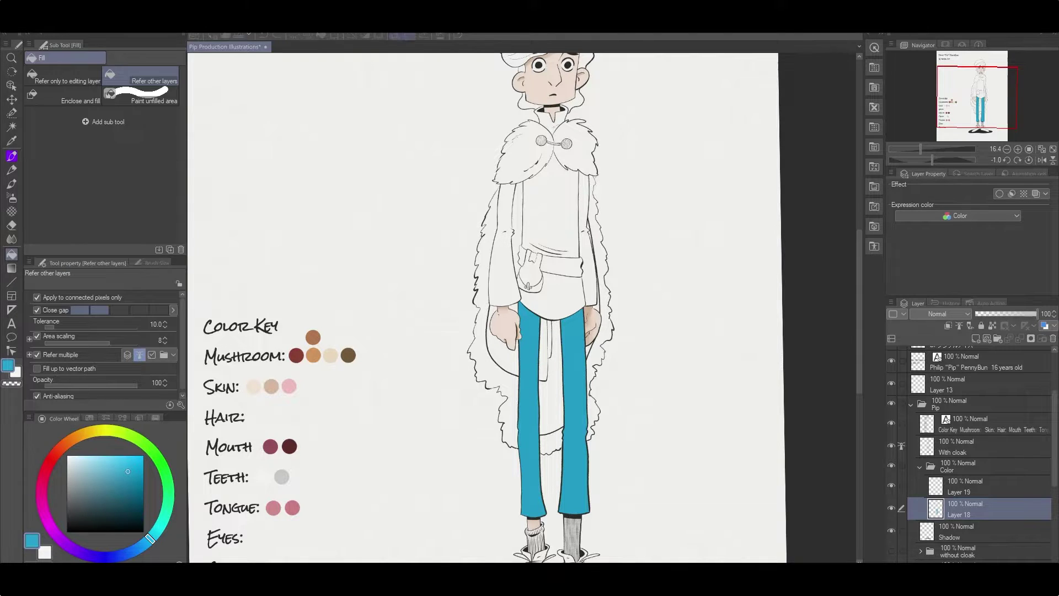
Fill both socks with a muted grey-blue and erase the stray color around the shoe cuffs
{"action": "scroll", "coordinate": [563, 498], "scroll_direction": "down", "scroll_amount": 3}
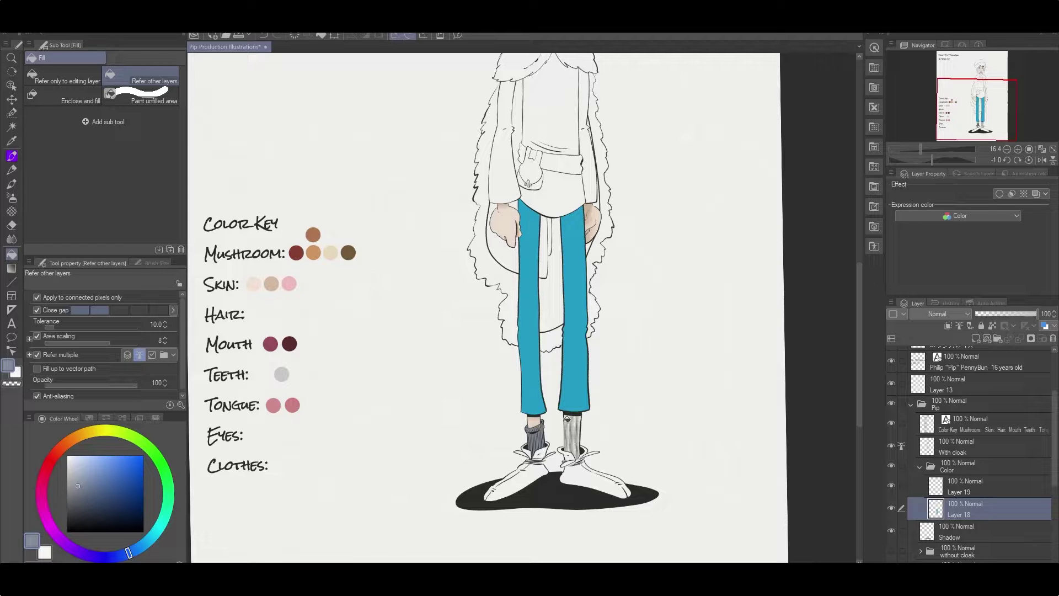
{"action": "left_click", "coordinate": [566, 417]}
{"action": "scroll", "coordinate": [576, 453], "scroll_direction": "up", "scroll_amount": 3}
{"action": "key", "text": "e"}
{"action": "left_click_drag", "start_coordinate": [573, 456], "coordinate": [567, 464]}
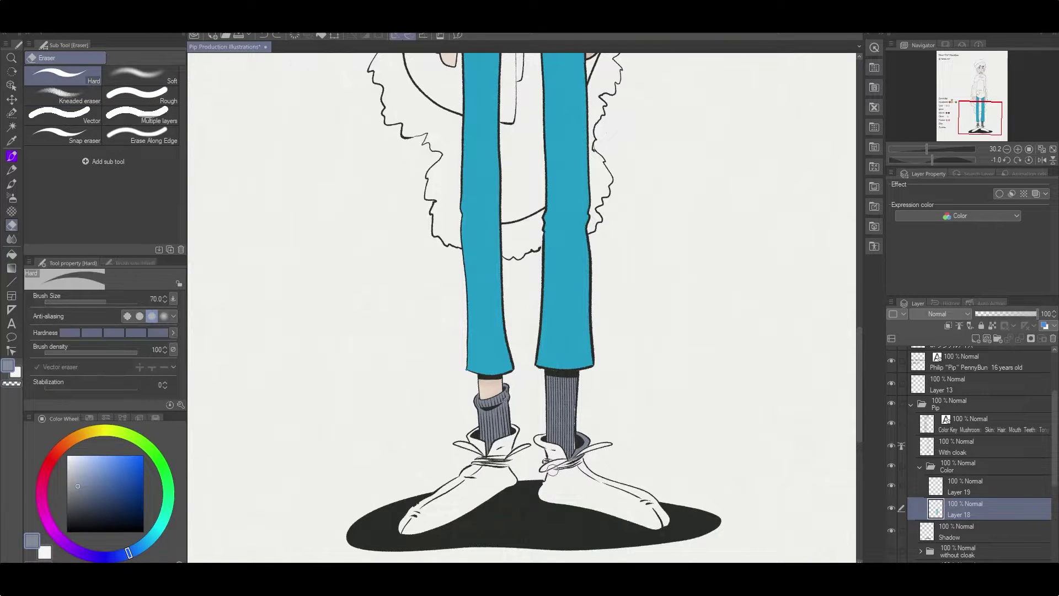
{"action": "scroll", "coordinate": [520, 343], "scroll_direction": "down", "scroll_amount": 4}
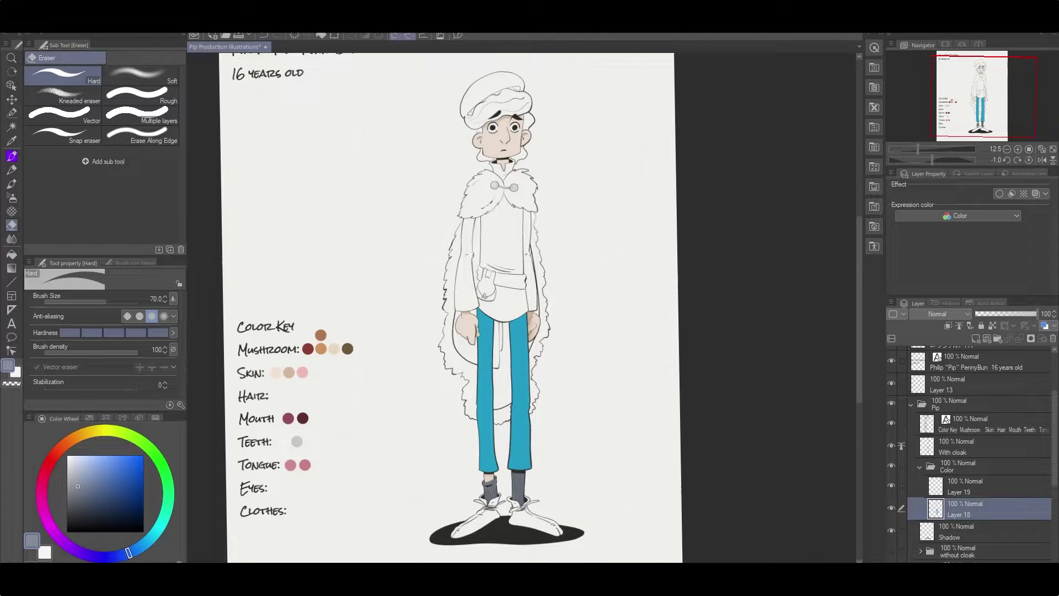
Fill the tunic and its sleeves with a pale cream color on Layer 18
{"action": "key", "text": "g"}
{"action": "left_click", "coordinate": [508, 241], "text": "alt"}
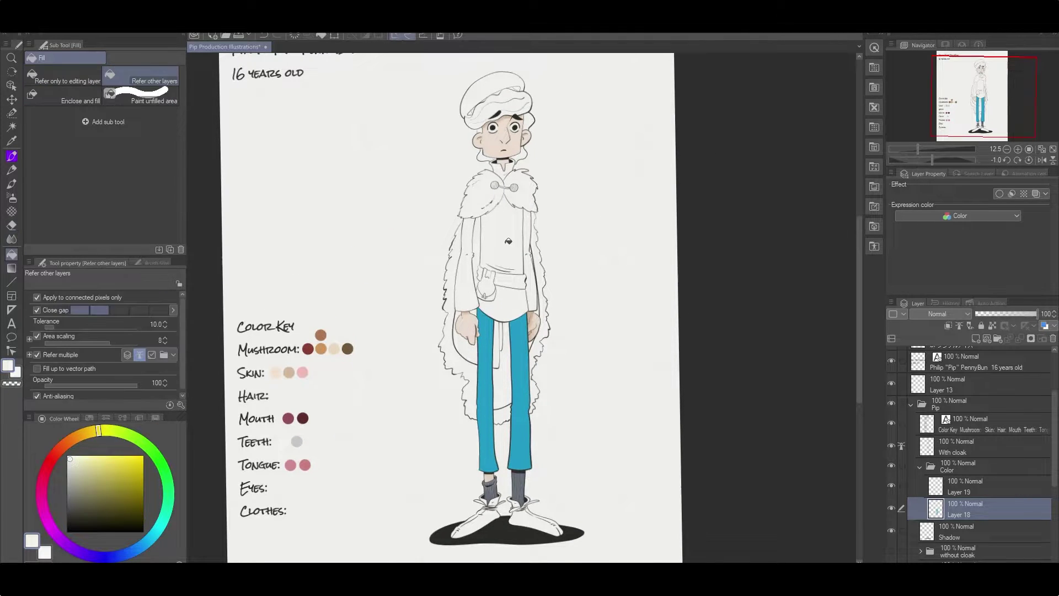
{"action": "scroll", "coordinate": [469, 266], "scroll_direction": "up", "scroll_amount": 5}
{"action": "key", "text": "b"}
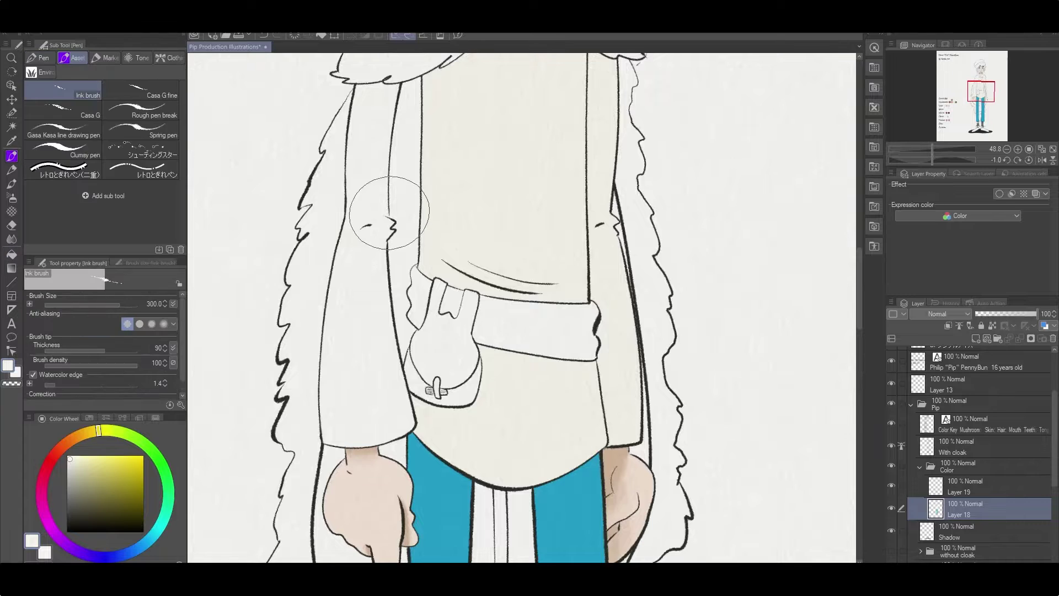
{"action": "key", "text": "g"}
{"action": "scroll", "coordinate": [442, 240], "scroll_direction": "down", "scroll_amount": 4}
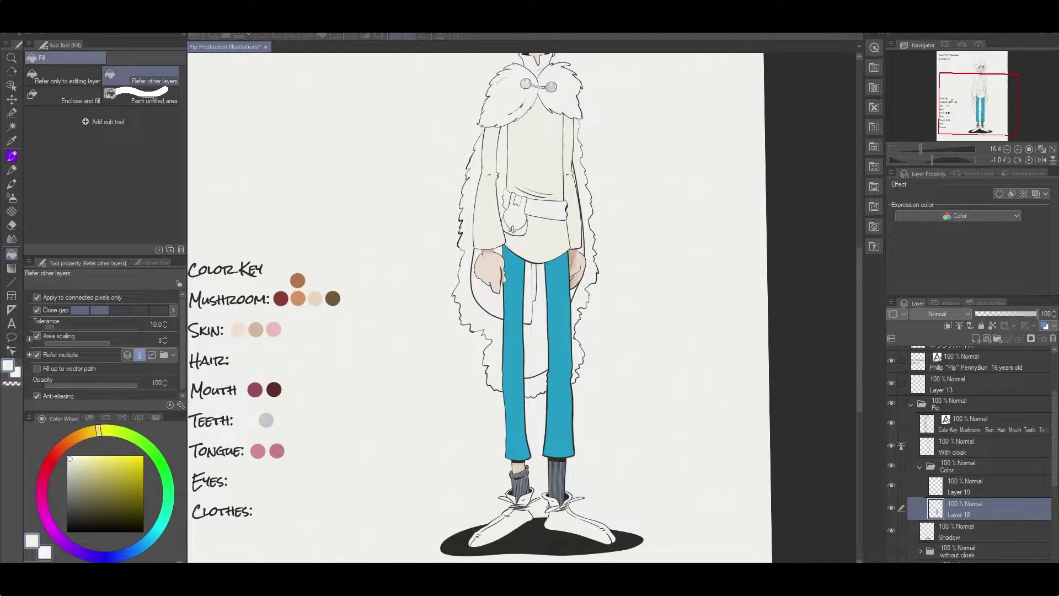
Fill the waist sash and its hanging end with red in place of a dark purple trial fill
{"action": "left_click", "coordinate": [533, 211]}
{"action": "scroll", "coordinate": [533, 274], "scroll_direction": "down", "scroll_amount": 1}
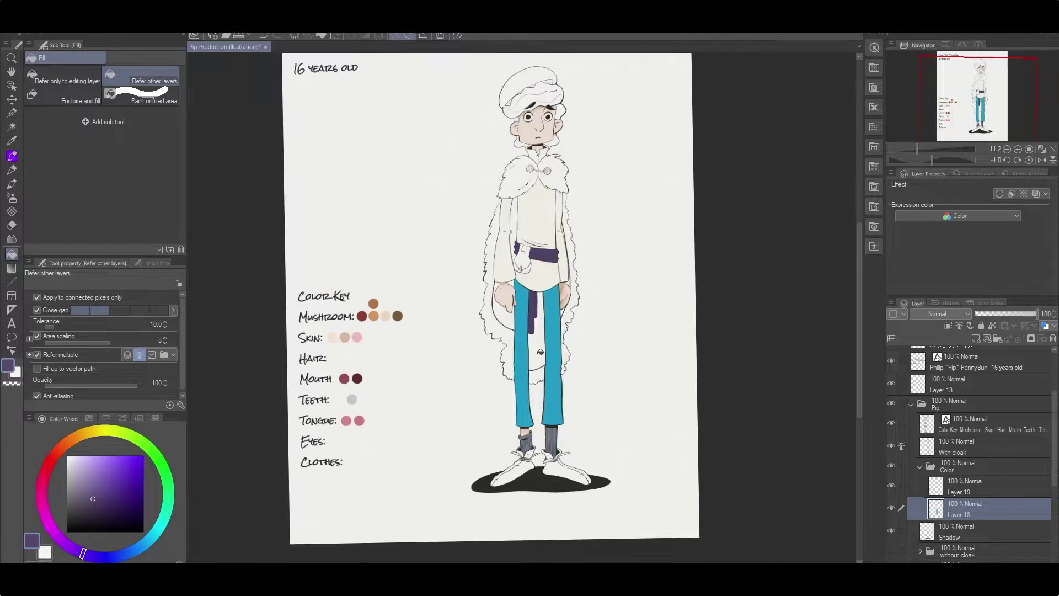
{"action": "left_click", "coordinate": [525, 349], "text": "alt"}
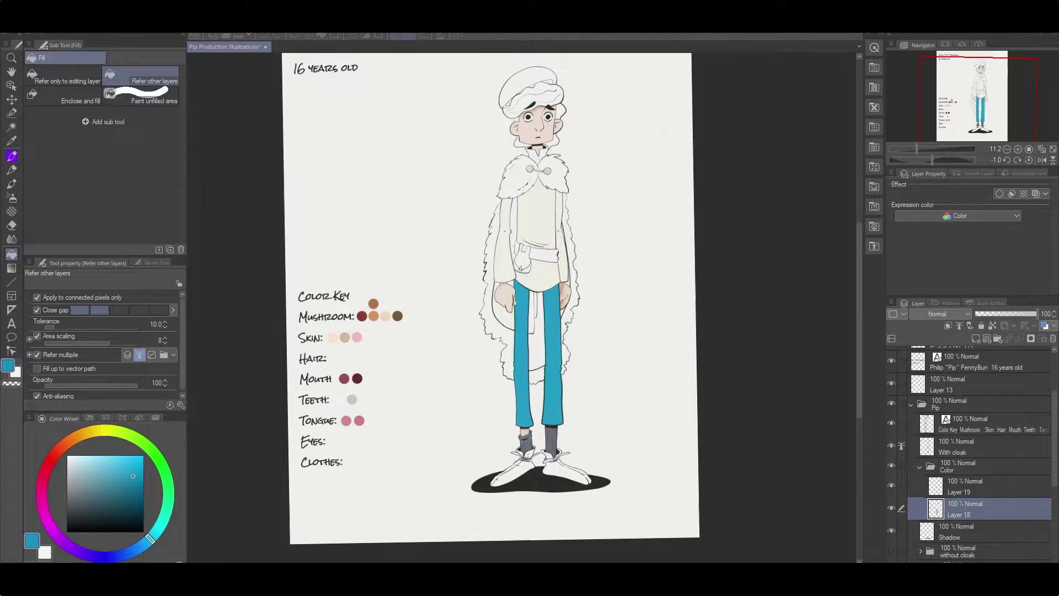
{"action": "left_click", "coordinate": [545, 253]}
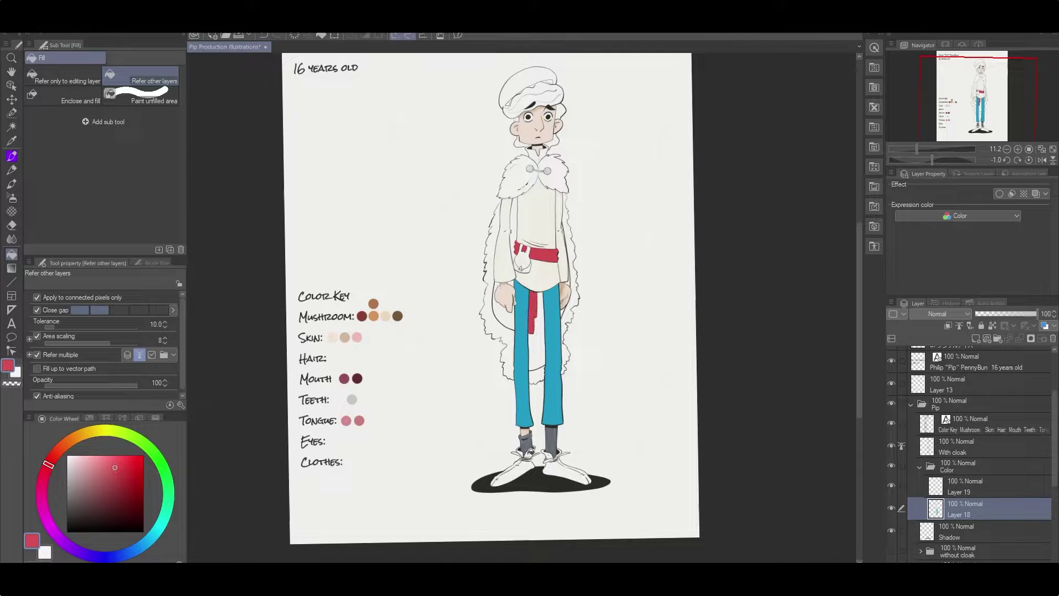
Pick a muted brown from the screen and fill the first shoe with it on Layer 18
{"action": "left_click_drag", "start_coordinate": [529, 331], "coordinate": [519, 378]}
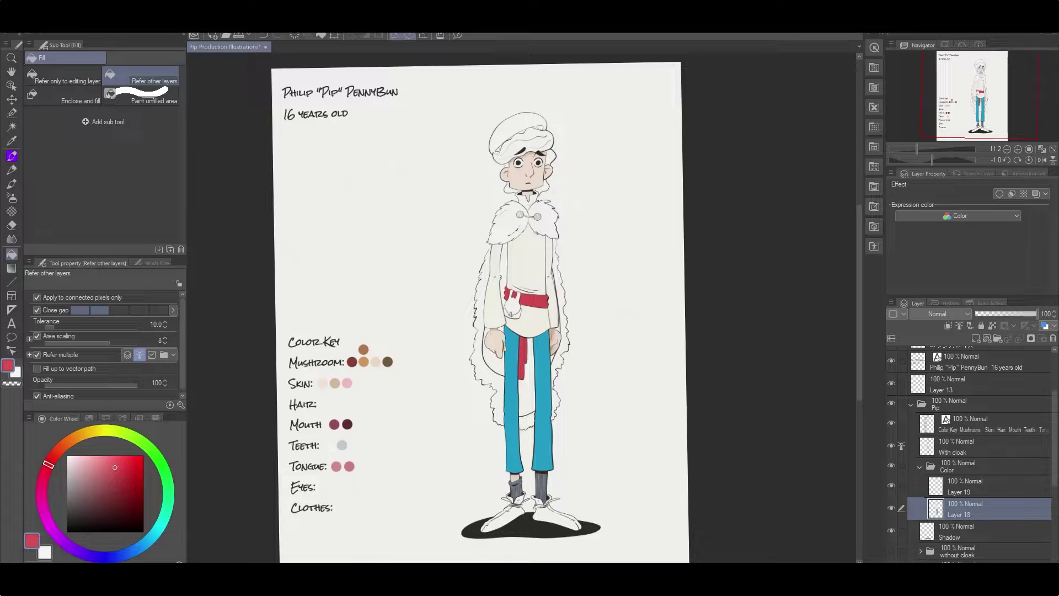
{"action": "left_click", "coordinate": [33, 29]}
{"action": "mouse_move", "coordinate": [91, 385]}
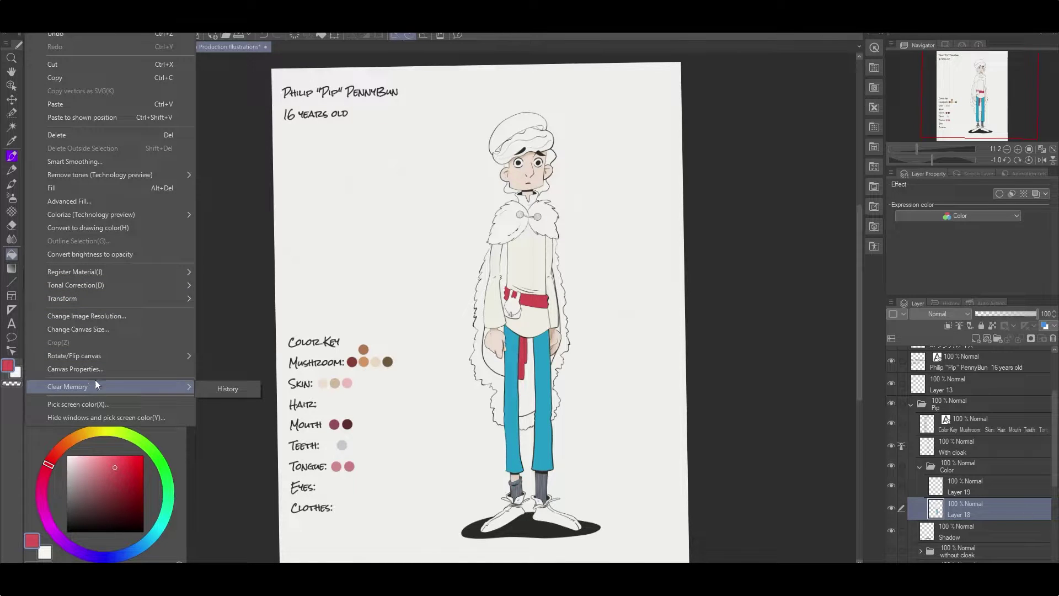
{"action": "key", "text": "Escape"}
{"action": "left_click", "coordinate": [363, 349], "text": "alt"}
{"action": "left_click", "coordinate": [502, 521]}
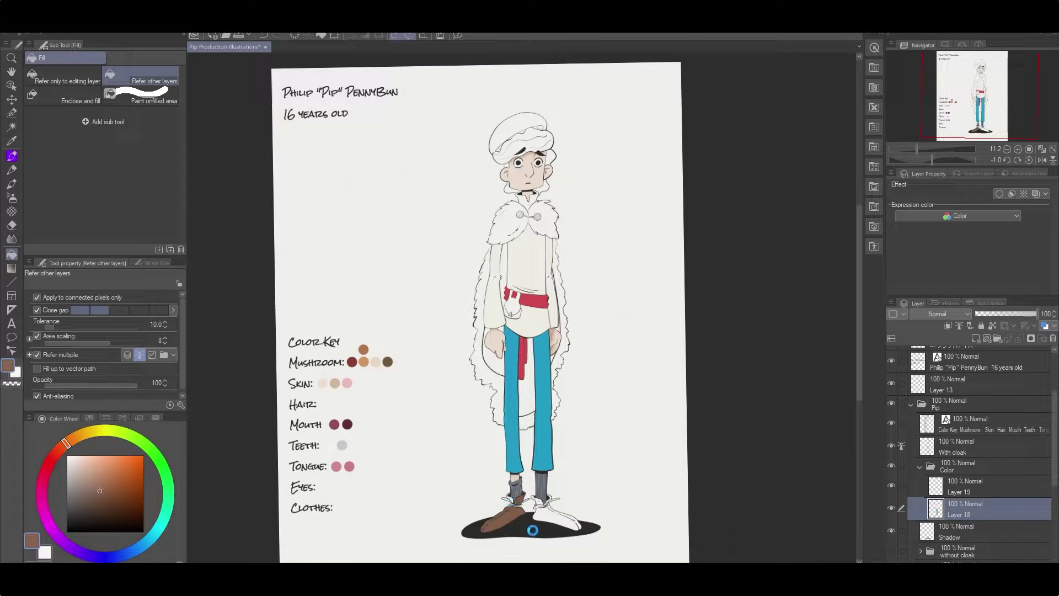
Color the other shoe, both shoe cuffs with their ties, and the belt pouch in the same brown
{"action": "scroll", "coordinate": [532, 530], "scroll_direction": "up", "scroll_amount": 5}
{"action": "mouse_move", "coordinate": [557, 397]}
{"action": "left_mouse_down"}
{"action": "mouse_move", "coordinate": [629, 406]}
{"action": "mouse_move", "coordinate": [594, 435]}
{"action": "mouse_move", "coordinate": [577, 433]}
{"action": "mouse_move", "coordinate": [621, 442]}
{"action": "left_mouse_up"}
{"action": "key", "text": "p"}
{"action": "left_click", "coordinate": [664, 362], "text": "alt"}
{"action": "left_click", "coordinate": [638, 492], "text": "alt"}
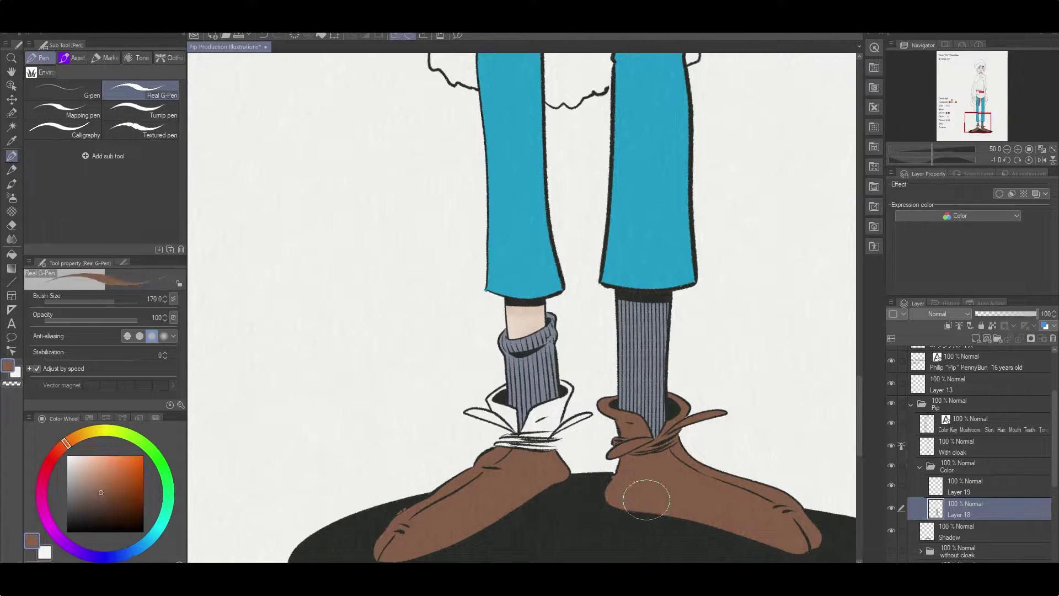
{"action": "left_click", "coordinate": [533, 472], "text": "ctrl+shift"}
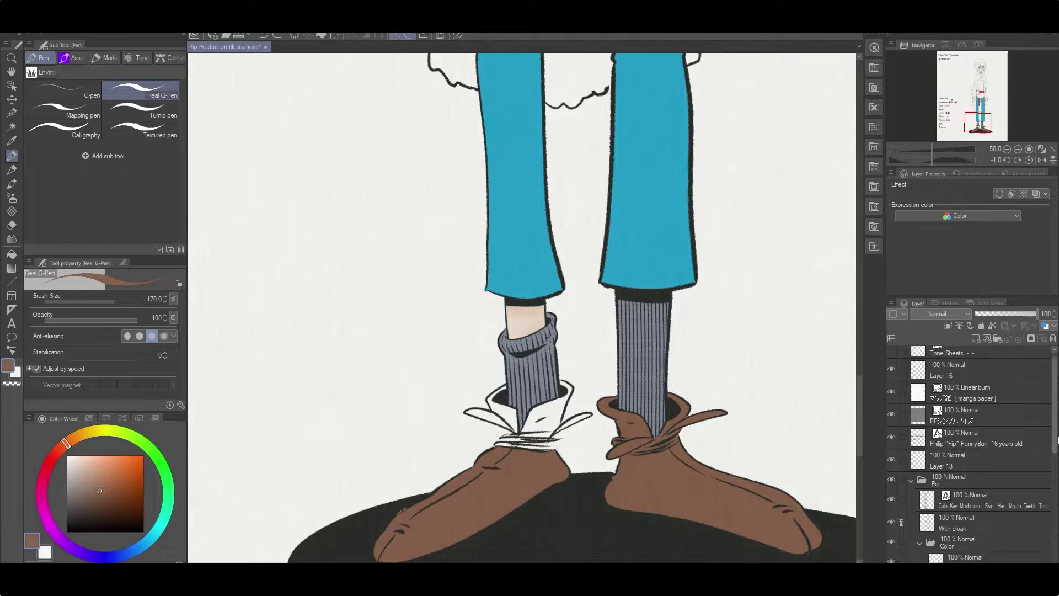
{"action": "mouse_move", "coordinate": [513, 403]}
{"action": "left_mouse_down"}
{"action": "mouse_move", "coordinate": [546, 419]}
{"action": "mouse_move", "coordinate": [541, 442]}
{"action": "mouse_move", "coordinate": [555, 447]}
{"action": "mouse_move", "coordinate": [587, 414]}
{"action": "left_mouse_up"}
{"action": "left_click_drag", "start_coordinate": [486, 419], "coordinate": [500, 446]}
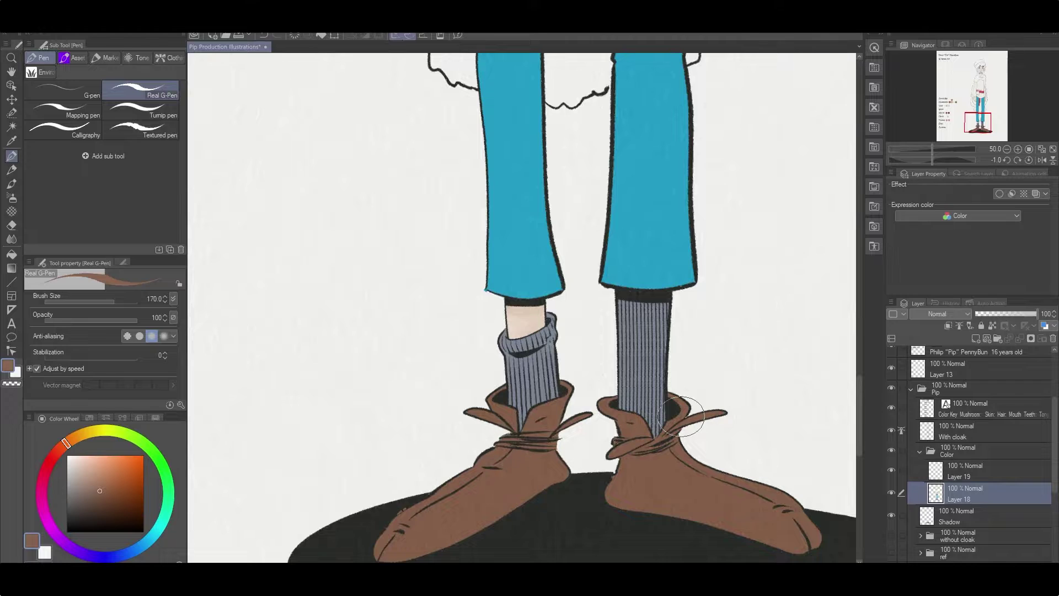
{"action": "scroll", "coordinate": [681, 416], "scroll_direction": "down", "scroll_amount": 5}
{"action": "key", "text": "g"}
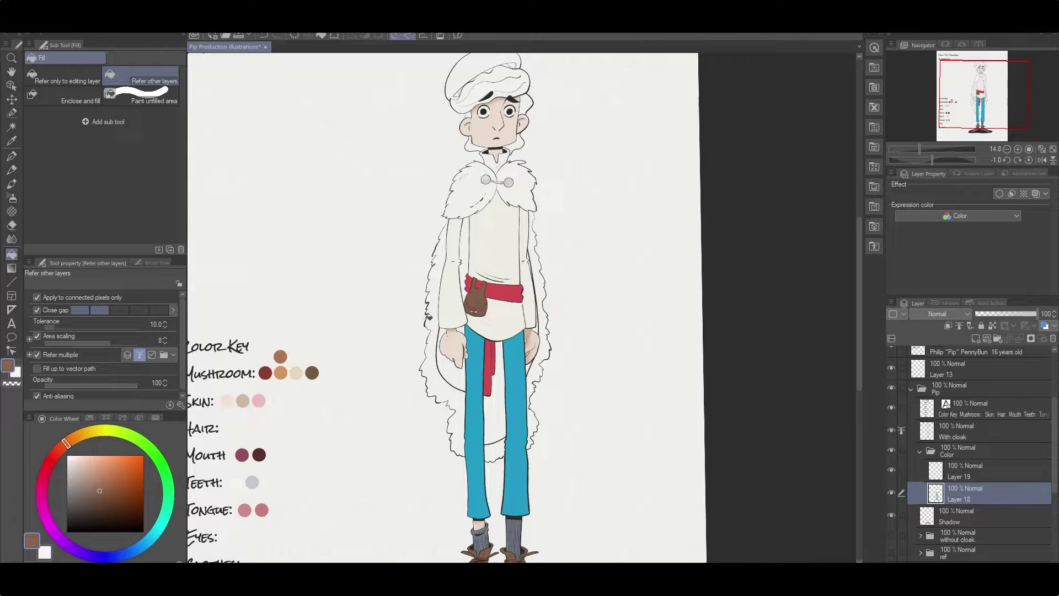
Choose an ochre gold and color the first round cloak button, painting over its unfilled gaps
{"action": "left_click", "coordinate": [80, 435]}
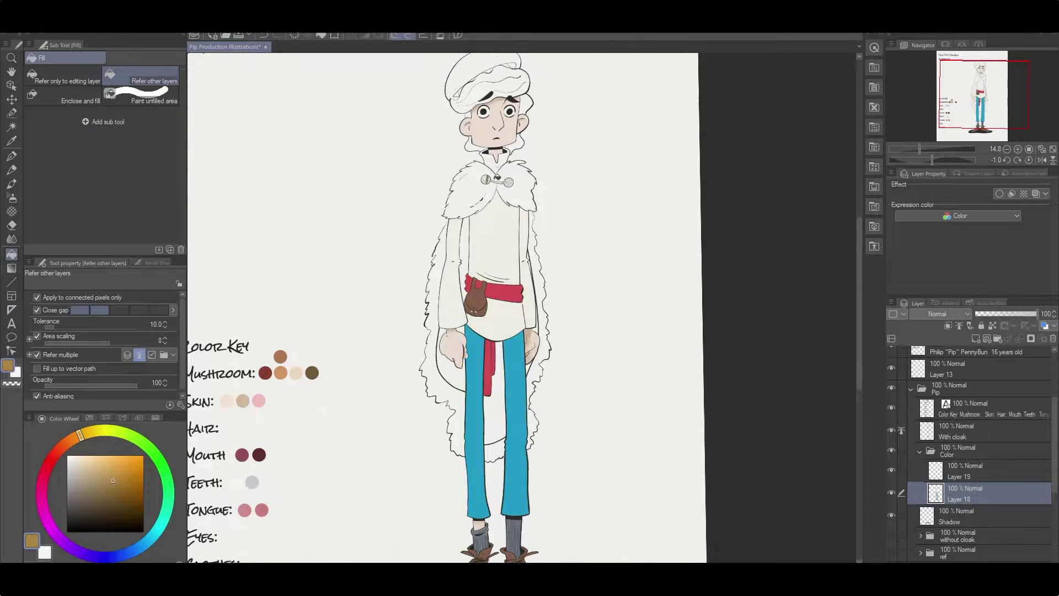
{"action": "scroll", "coordinate": [485, 173], "scroll_direction": "up", "scroll_amount": 7}
{"action": "left_click", "coordinate": [504, 220]}
{"action": "left_click_drag", "start_coordinate": [464, 232], "coordinate": [532, 226]}
{"action": "key", "text": "p"}
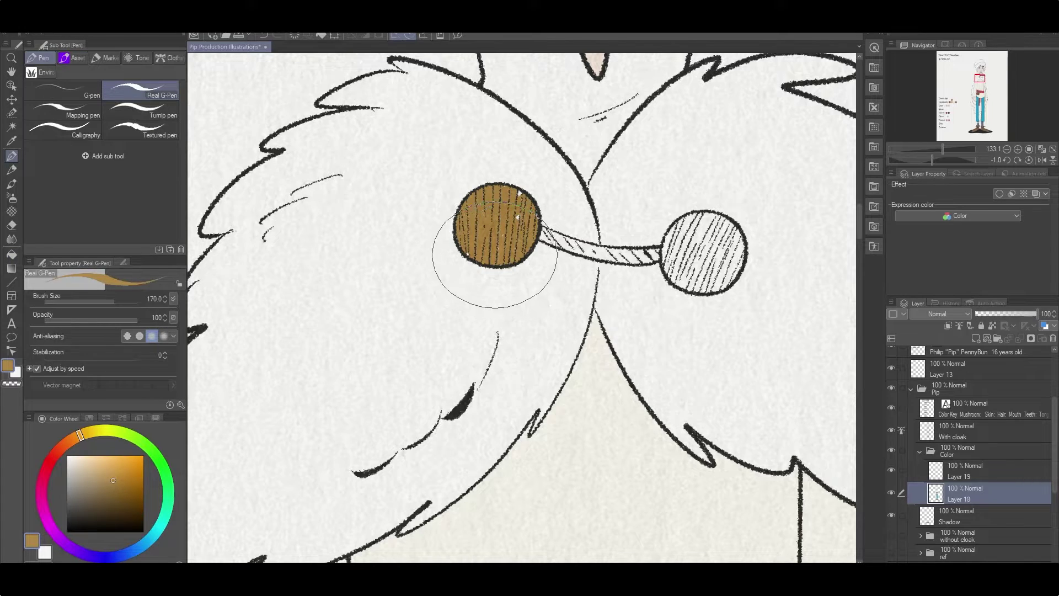
{"action": "left_click_drag", "start_coordinate": [495, 259], "coordinate": [504, 219]}
{"action": "key", "text": "e"}
Fill the second cloak button with the ochre gold and paint over the gaps along its rim
{"action": "key", "text": "g"}
{"action": "left_click", "coordinate": [684, 248]}
{"action": "left_click", "coordinate": [717, 259]}
{"action": "key", "text": "e"}
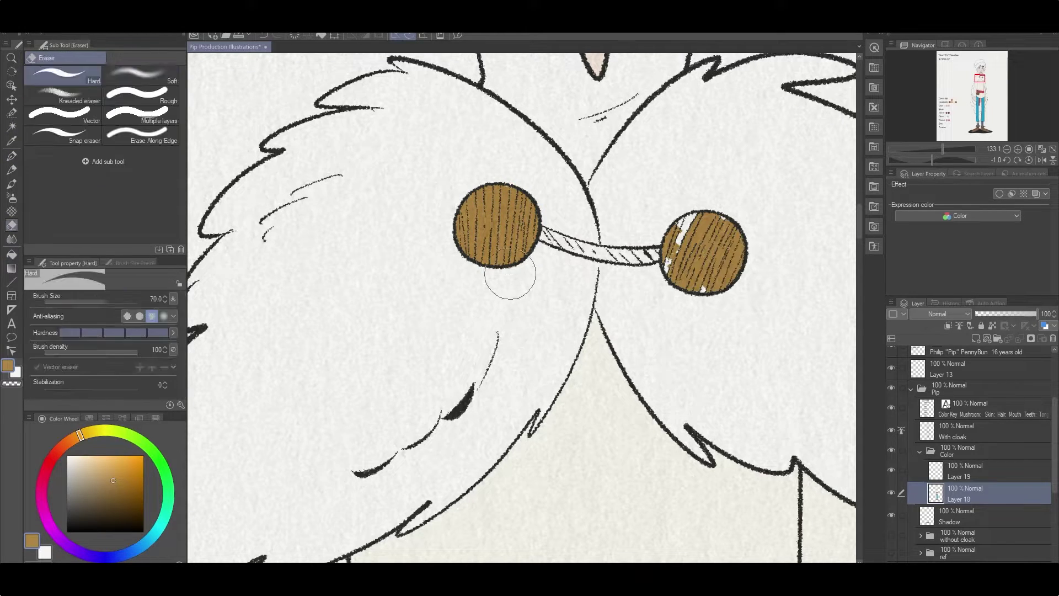
{"action": "key", "text": "p"}
{"action": "left_click_drag", "start_coordinate": [684, 226], "coordinate": [690, 276]}
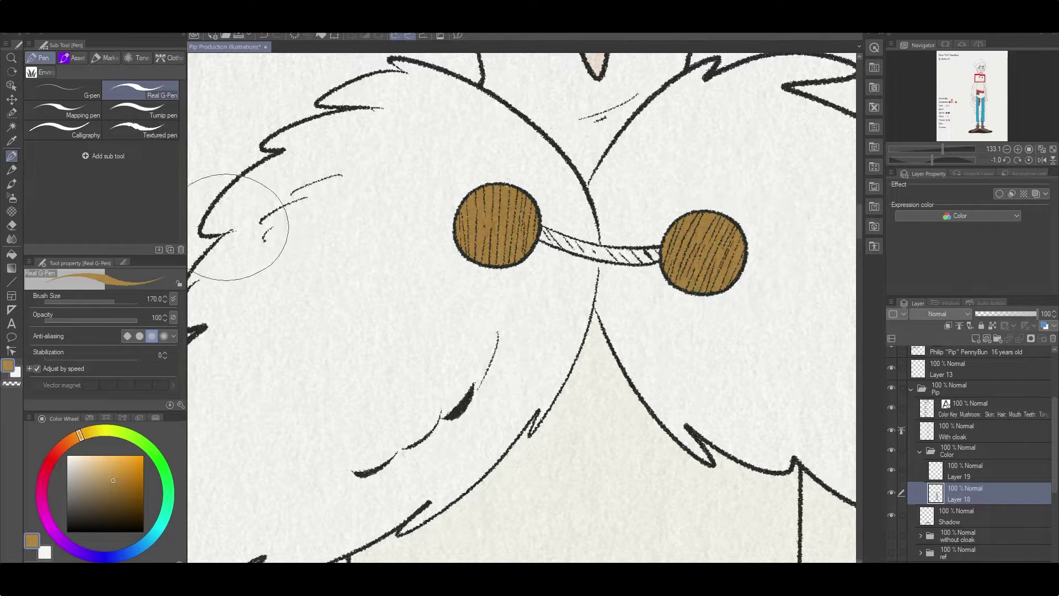
Color the cord between the two cloak buttons bright red, finishing its unfilled end with the G-pen at size 25
{"action": "key", "text": "g"}
{"action": "left_click", "coordinate": [538, 233]}
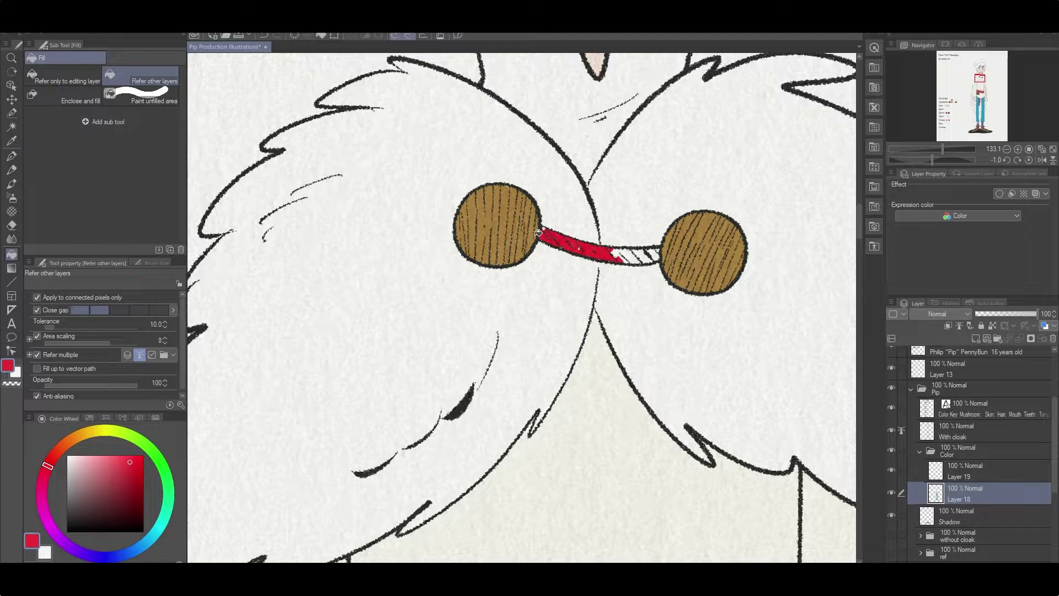
{"action": "key", "text": "p"}
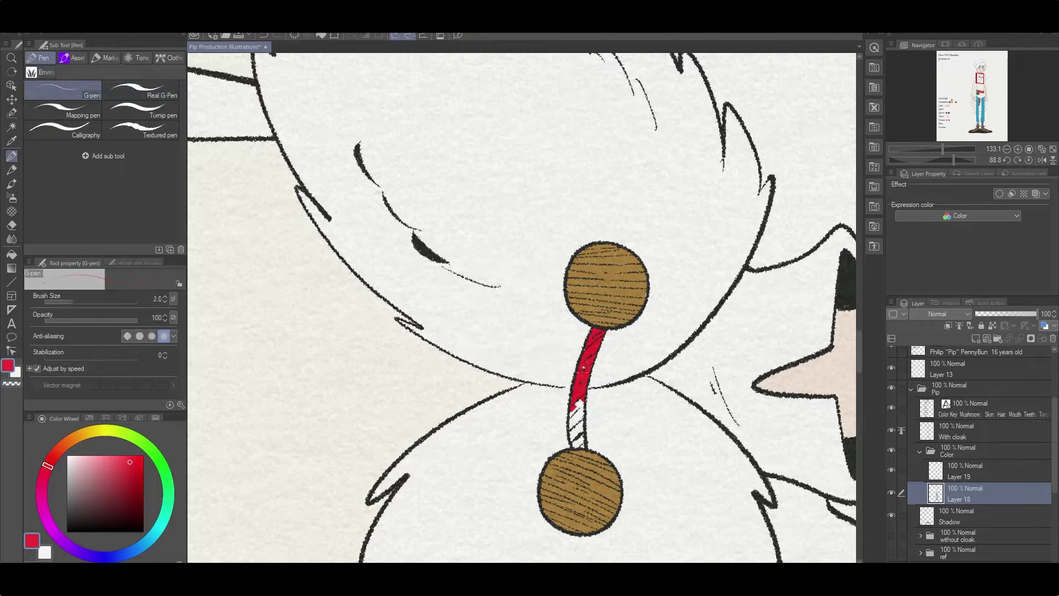
{"action": "left_click_drag", "start_coordinate": [583, 369], "coordinate": [573, 435]}
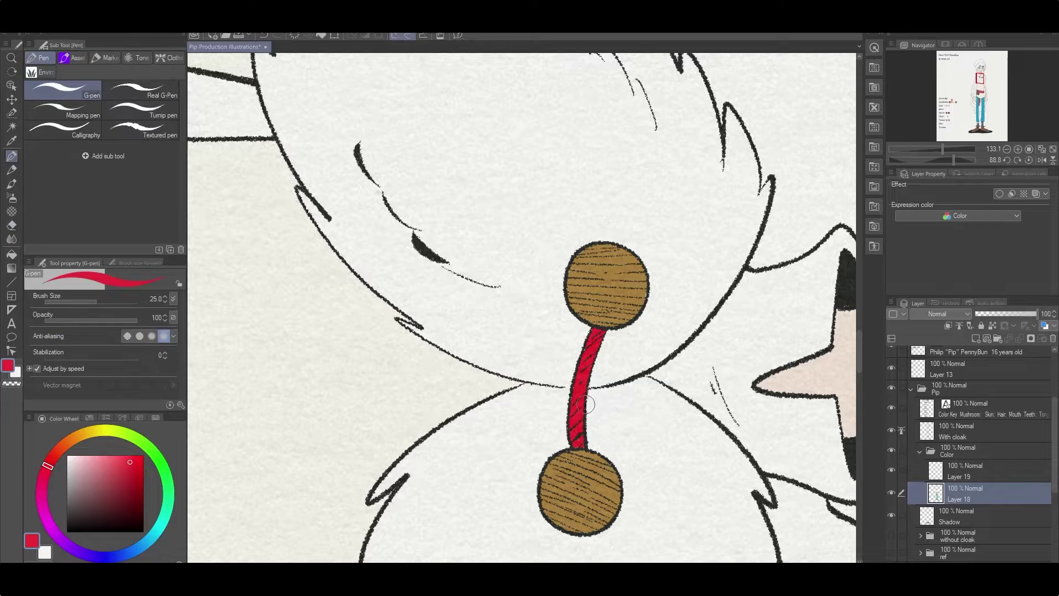
{"action": "scroll", "coordinate": [608, 352], "scroll_direction": "down", "scroll_amount": 4}
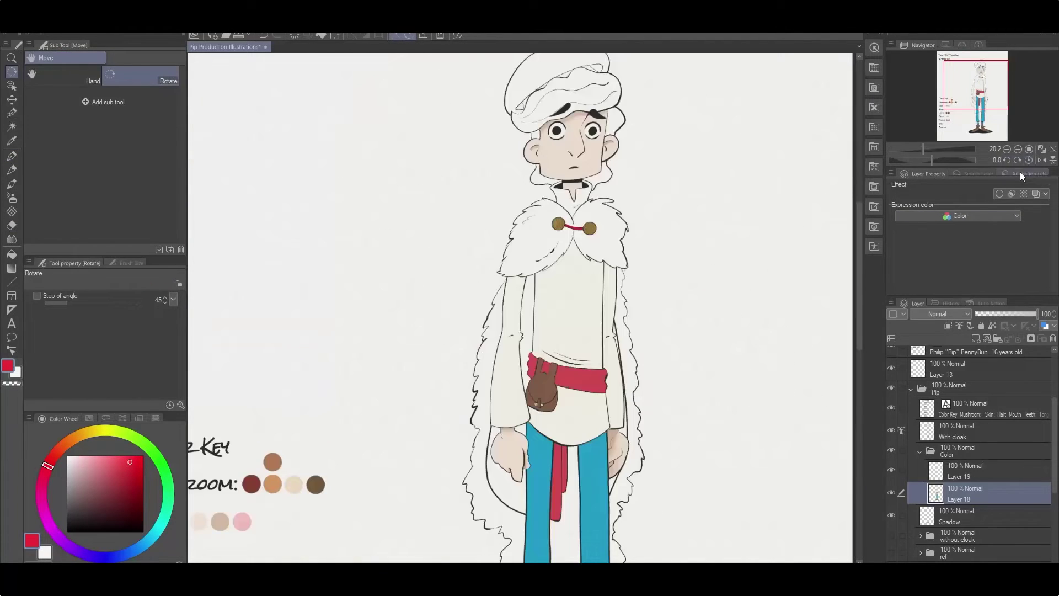
Hide the manga paper and noise texture layers and make Layer 18 active again
{"action": "scroll", "coordinate": [891, 422], "scroll_direction": "up", "scroll_amount": 3}
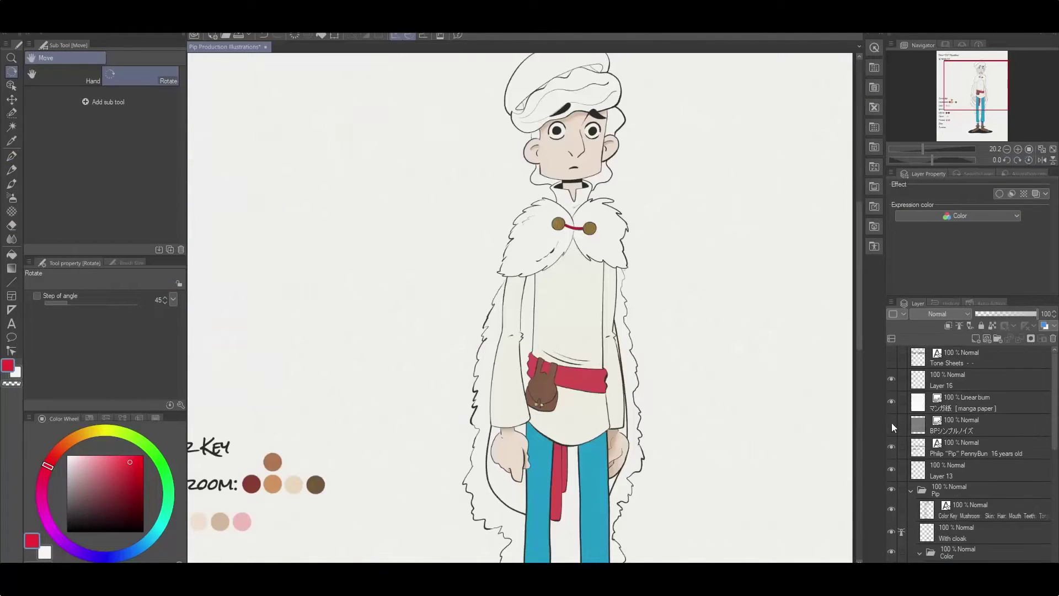
{"action": "left_click", "coordinate": [913, 441]}
{"action": "scroll", "coordinate": [938, 468], "scroll_direction": "down", "scroll_amount": 3}
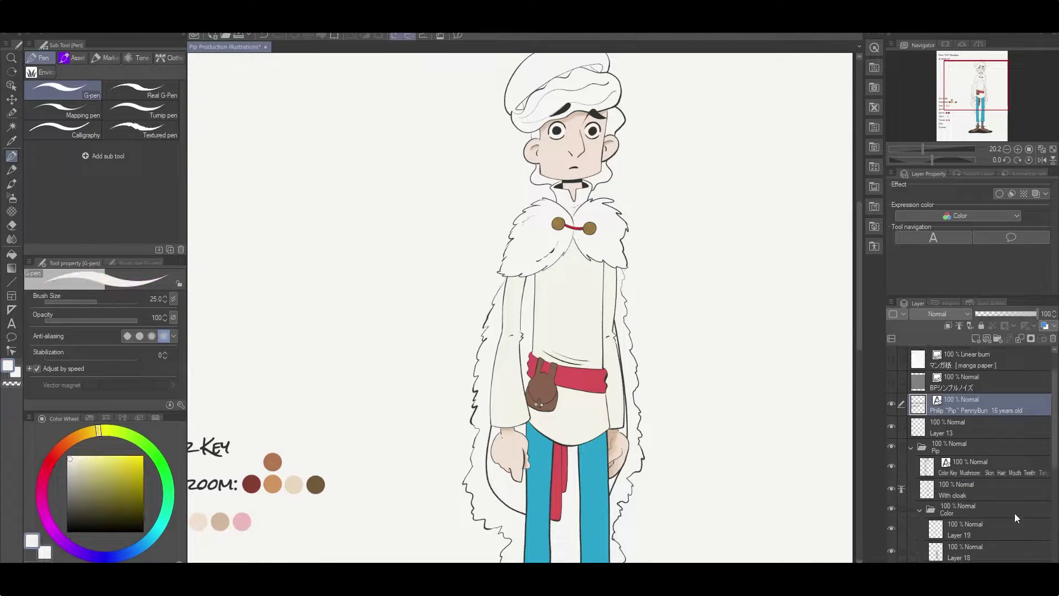
{"action": "left_click", "coordinate": [937, 496]}
Choose a light warm grey and fill the cloak's fur collar on both sides of the buttons
{"action": "key", "text": "g"}
{"action": "left_click", "coordinate": [545, 242], "text": "alt"}
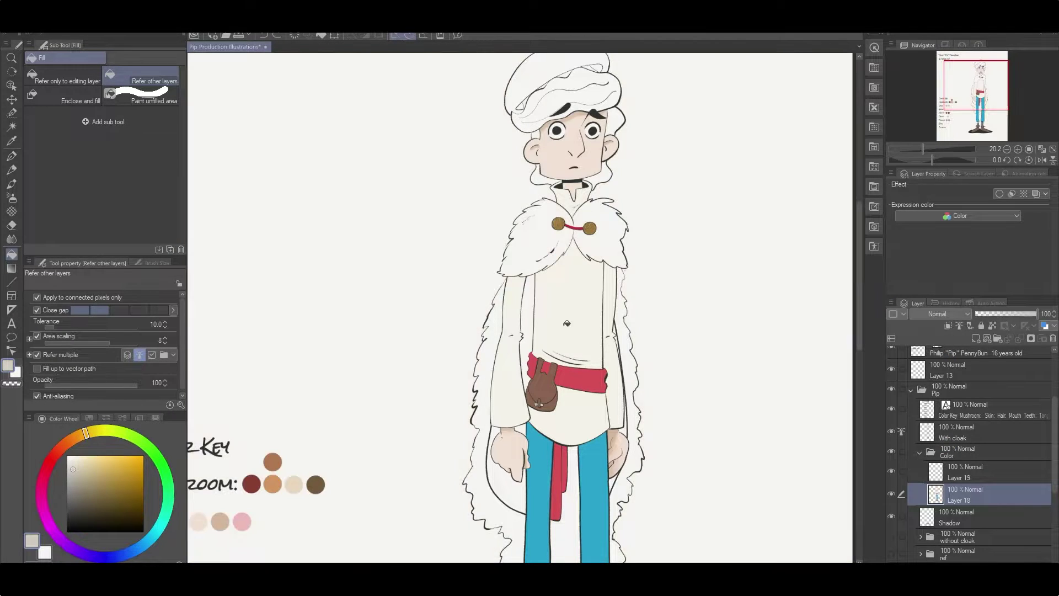
{"action": "scroll", "coordinate": [579, 198], "scroll_direction": "up", "scroll_amount": 5}
{"action": "key", "text": "p"}
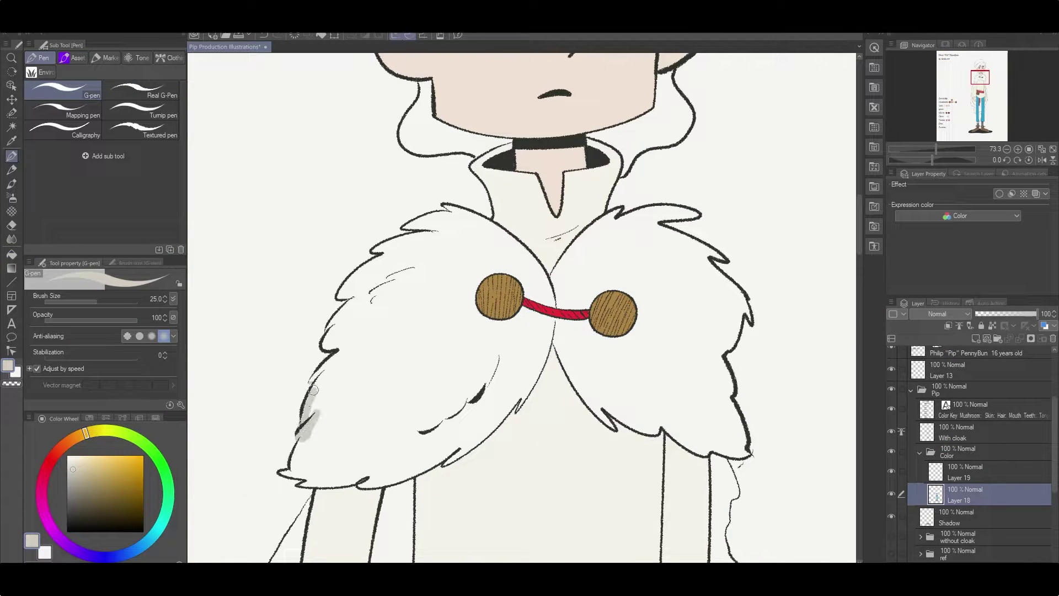
{"action": "key", "text": "g"}
{"action": "left_click", "coordinate": [530, 334]}
{"action": "left_click_drag", "start_coordinate": [519, 504], "coordinate": [638, 201]}
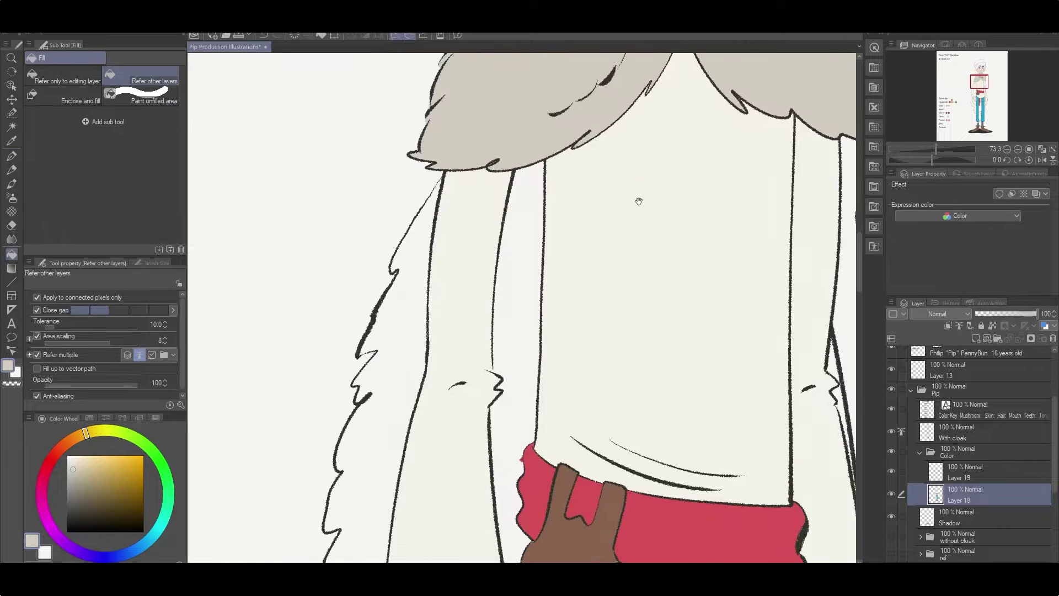
Fill the cloak's long fur trim along both sides of the body and between the legs with the warm grey
{"action": "key", "text": "e"}
{"action": "scroll", "coordinate": [496, 496], "scroll_direction": "down", "scroll_amount": 10}
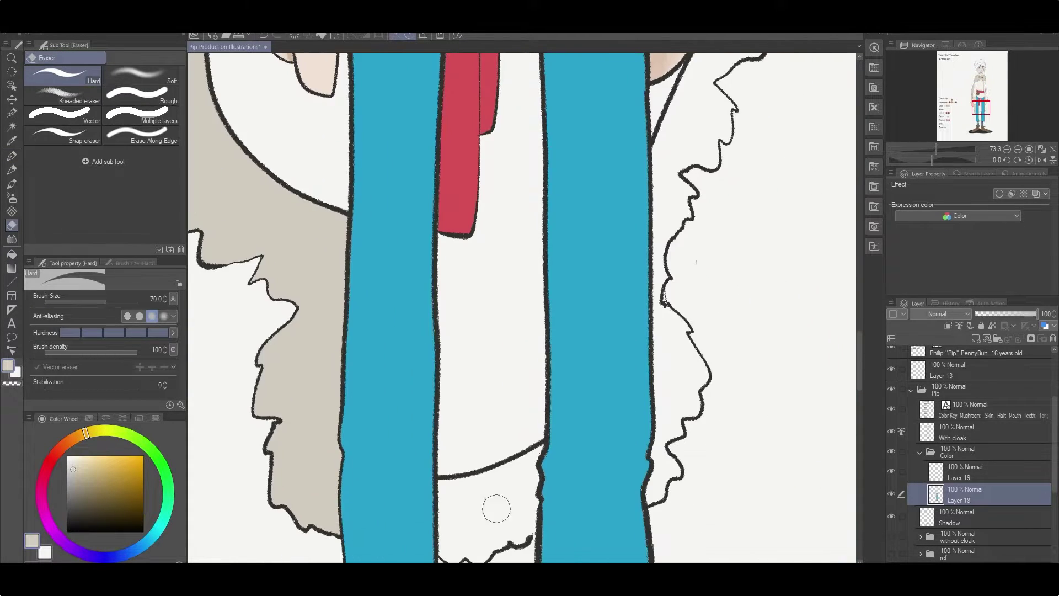
{"action": "key", "text": "g"}
{"action": "scroll", "coordinate": [512, 485], "scroll_direction": "up", "scroll_amount": 10}
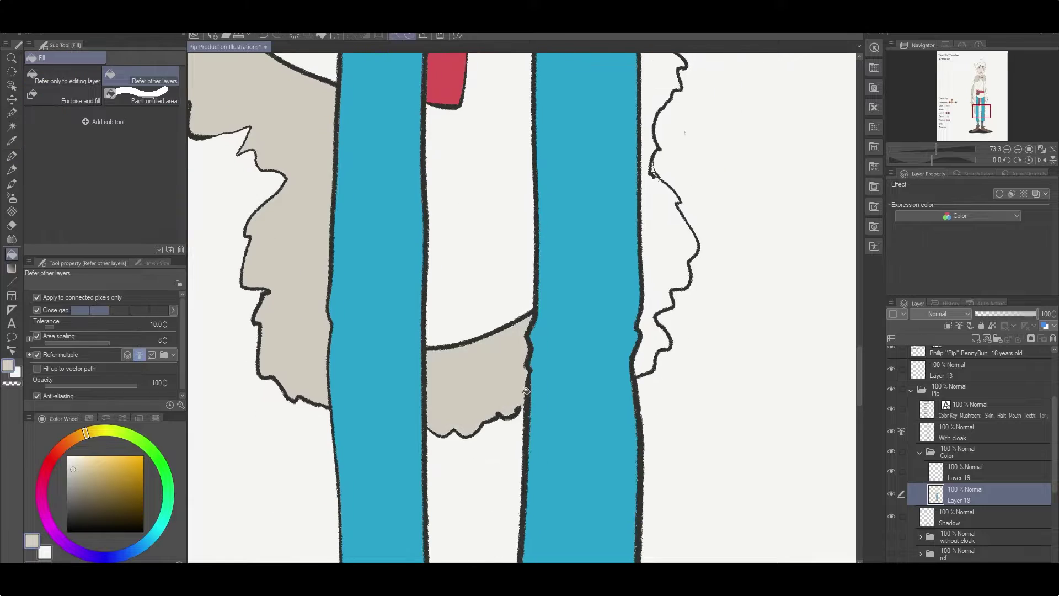
{"action": "scroll", "coordinate": [505, 380], "scroll_direction": "right", "scroll_amount": 3}
{"action": "left_click", "coordinate": [511, 325]}
{"action": "scroll", "coordinate": [511, 325], "scroll_direction": "up", "scroll_amount": 3}
{"action": "scroll", "coordinate": [511, 325], "scroll_direction": "left", "scroll_amount": 1}
{"action": "left_click", "coordinate": [968, 432]}
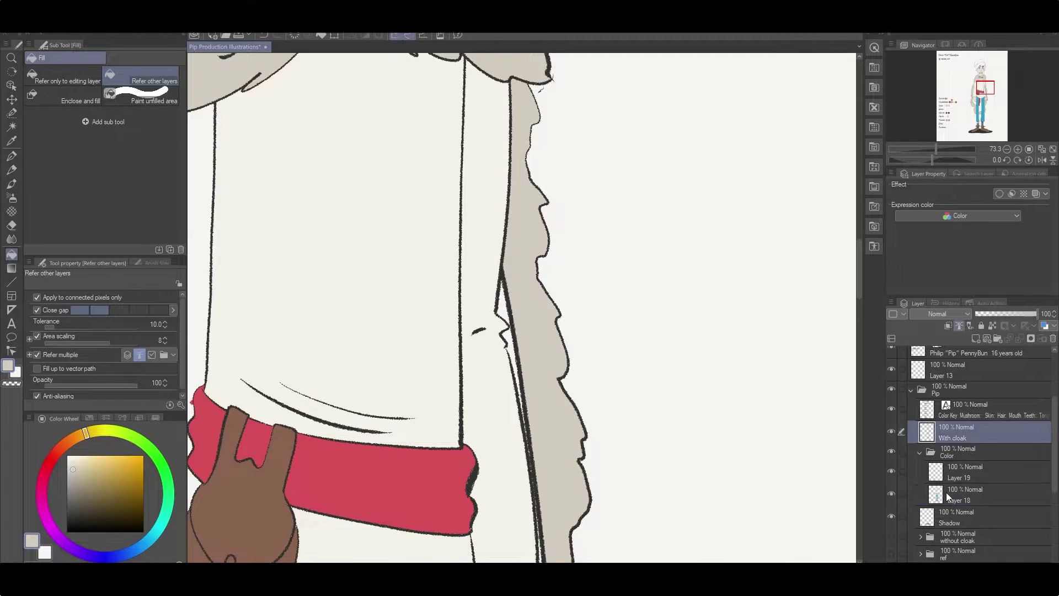
{"action": "key", "text": "e"}
{"action": "scroll", "coordinate": [589, 90], "scroll_direction": "down", "scroll_amount": 5}
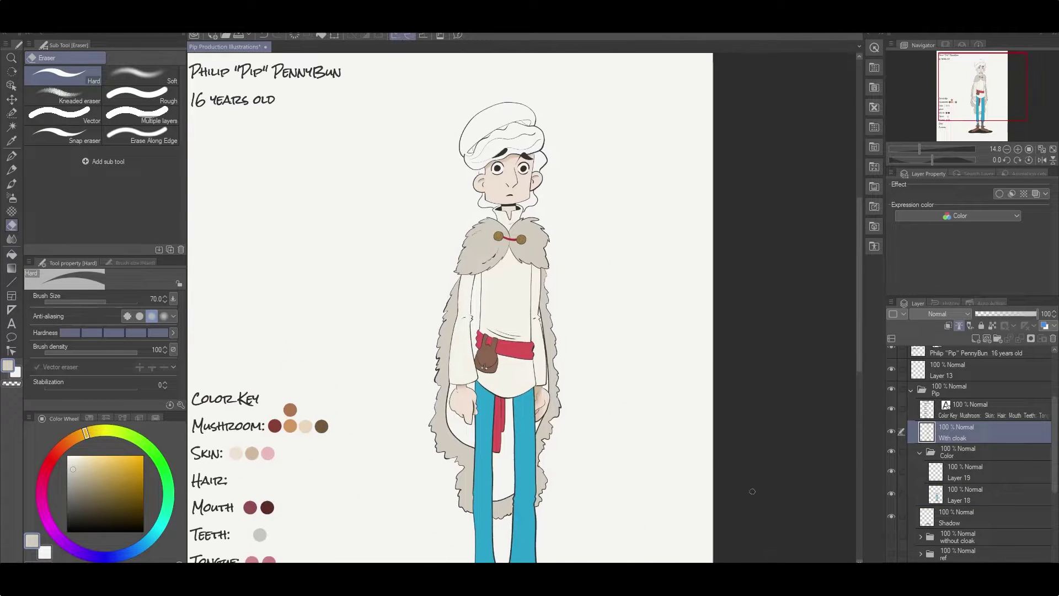
Fill the beret with dark red on Layer 18 and color its underside with the pale cream and orange mushroom swatches
{"action": "left_click", "coordinate": [971, 494]}
{"action": "key", "text": "g"}
{"action": "left_click", "coordinate": [480, 143]}
{"action": "left_click", "coordinate": [306, 425], "text": "alt"}
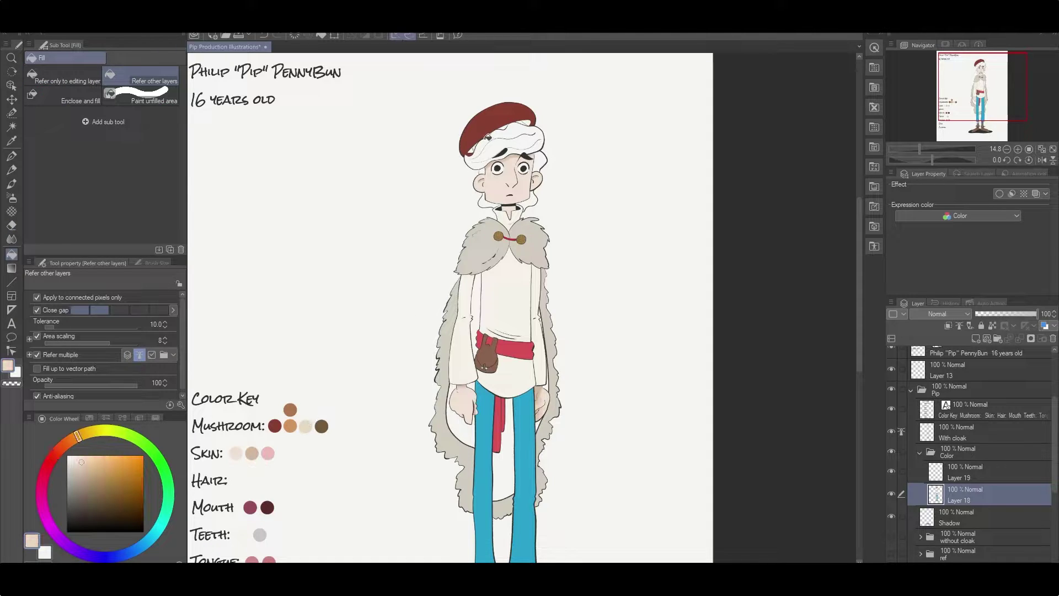
{"action": "left_click", "coordinate": [291, 425], "text": "alt"}
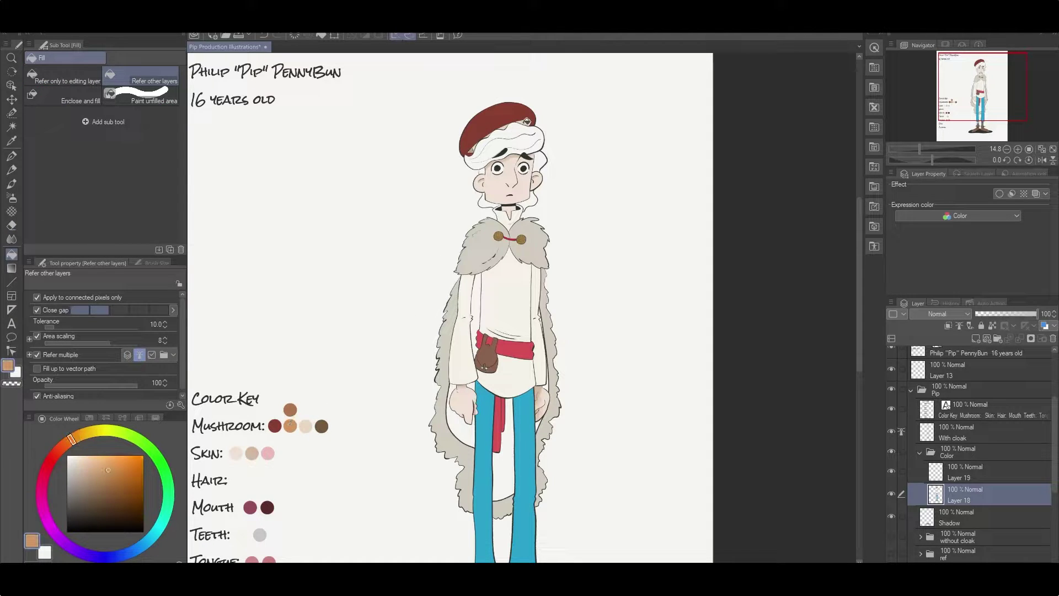
Choose a pale pinkish beige and fill the cloak's inner lining behind the arms and legs
{"action": "scroll", "coordinate": [401, 364], "scroll_direction": "down", "scroll_amount": 1}
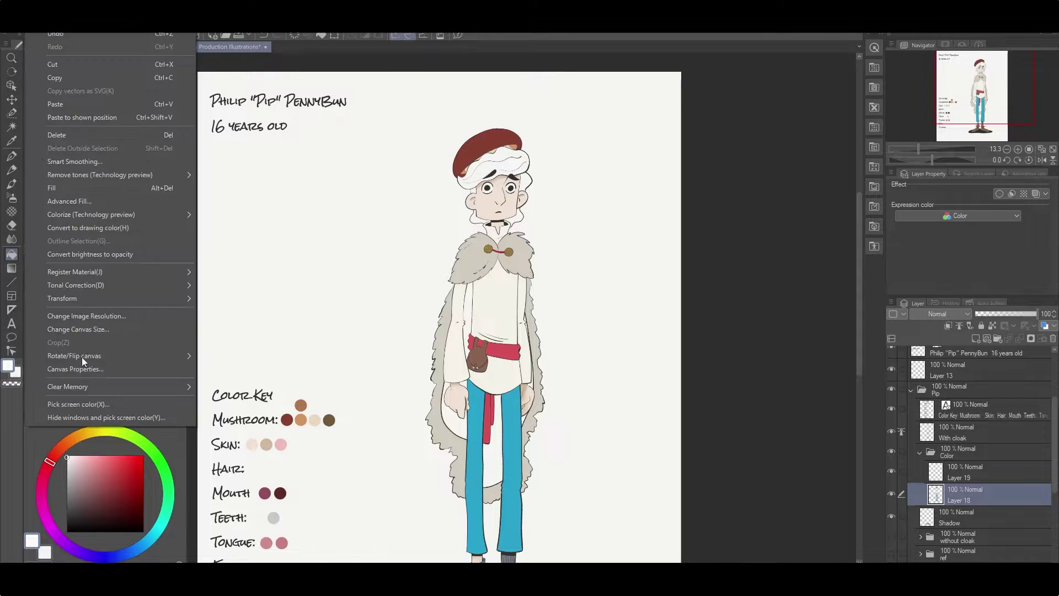
{"action": "left_click", "coordinate": [467, 384], "text": "alt"}
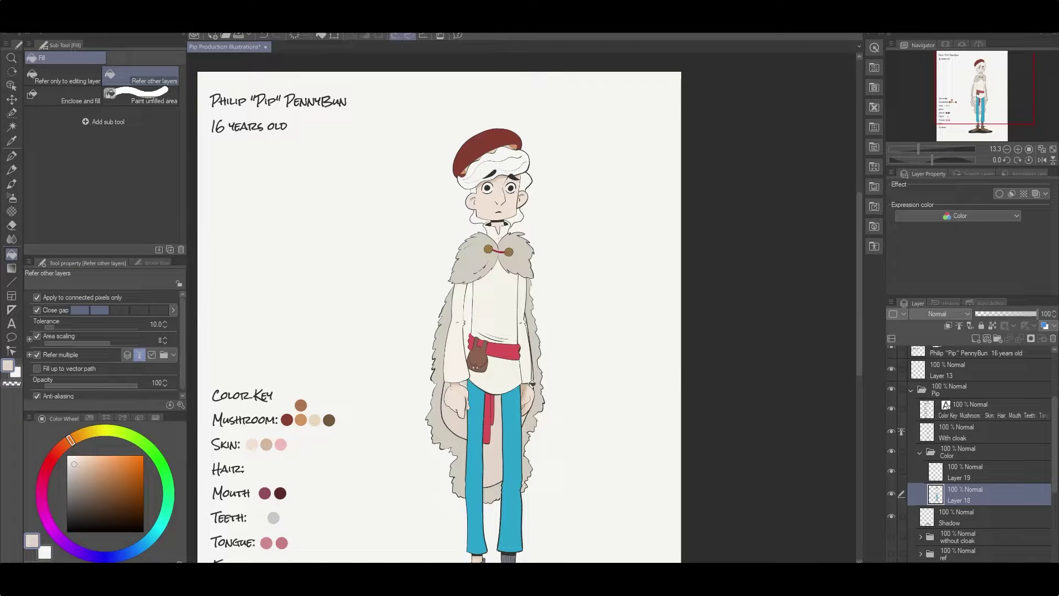
{"action": "scroll", "coordinate": [556, 426], "scroll_direction": "up", "scroll_amount": 10}
{"action": "key", "text": "p"}
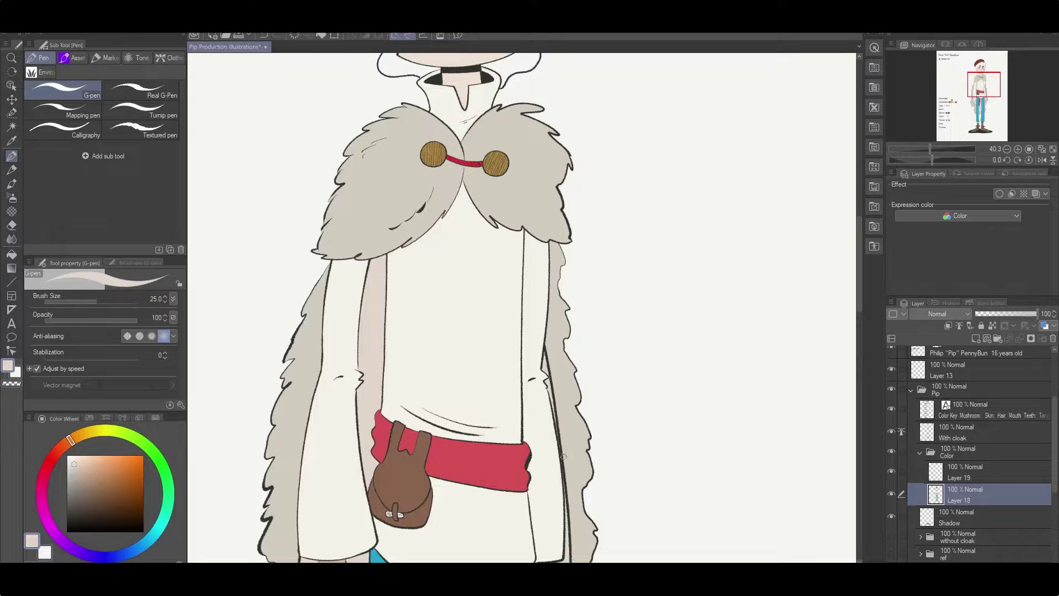
{"action": "scroll", "coordinate": [495, 329], "scroll_direction": "down", "scroll_amount": 12}
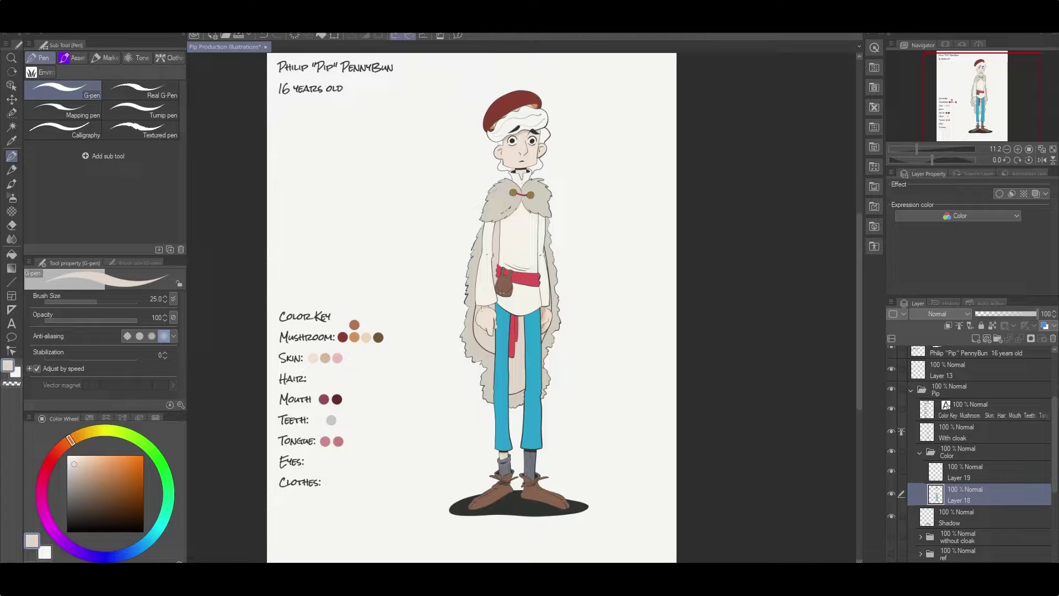
Choose a golden blond and fill all the hair below the beret and around the face, including the small gaps
{"action": "left_click", "coordinate": [513, 192], "text": "alt"}
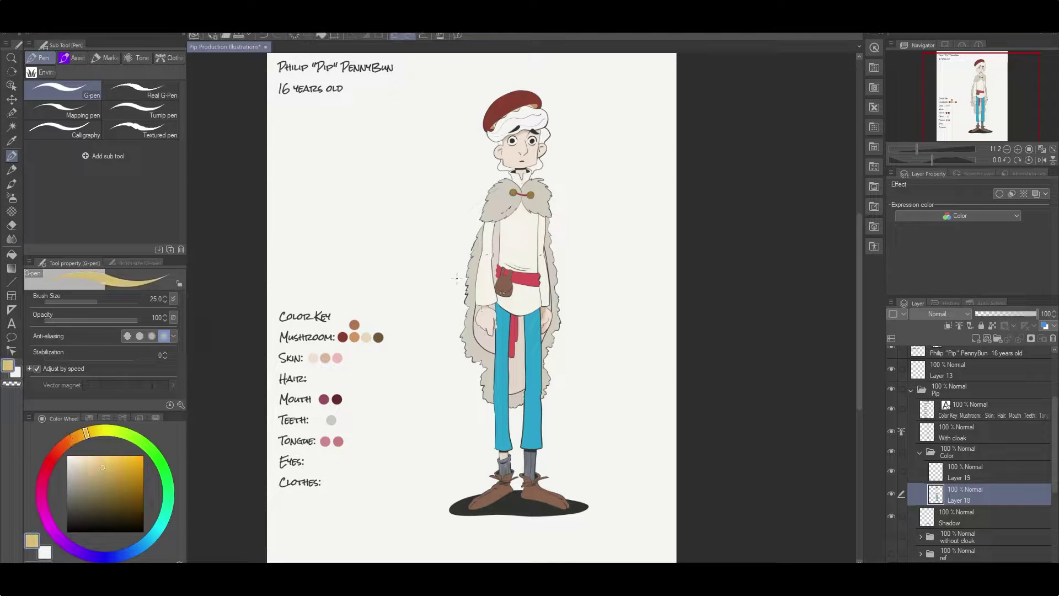
{"action": "scroll", "coordinate": [530, 132], "scroll_direction": "up", "scroll_amount": 8}
{"action": "key", "text": "g"}
{"action": "left_click", "coordinate": [508, 155]}
{"action": "left_click", "coordinate": [554, 182]}
{"action": "left_click", "coordinate": [419, 190]}
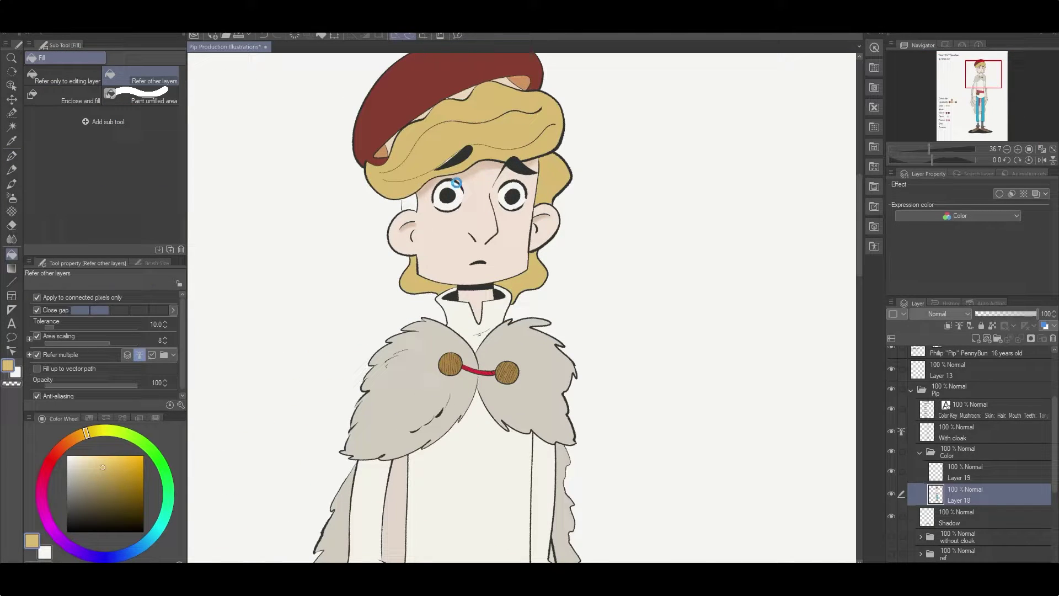
{"action": "key", "text": "p"}
{"action": "left_click_drag", "start_coordinate": [460, 179], "coordinate": [483, 231]}
{"action": "key", "text": "g"}
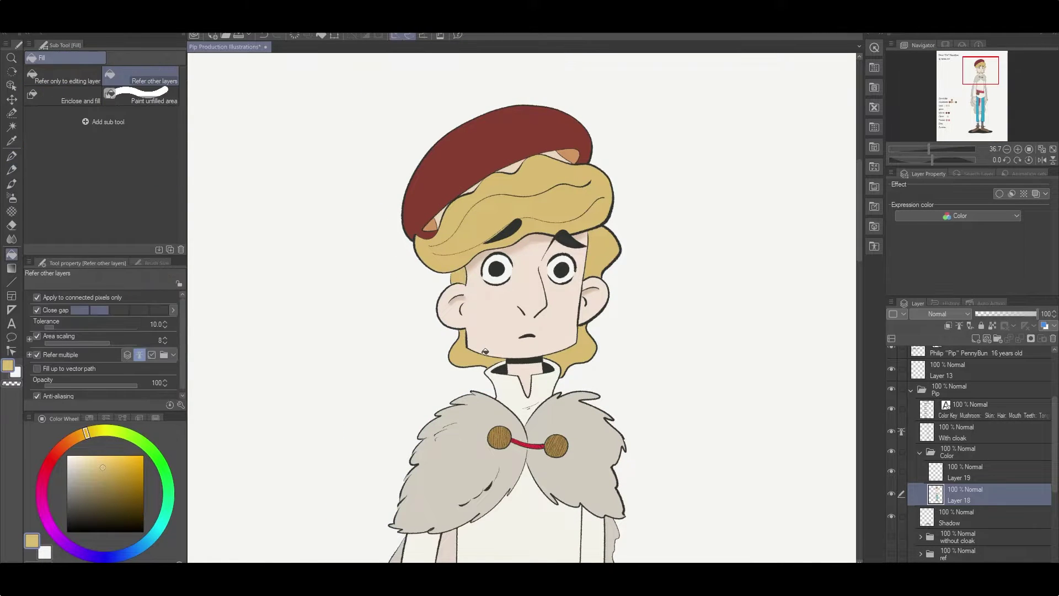
Add a new layer clipped to Layer 18, set its blending mode to Multiply, and sample the trousers' blue
{"action": "scroll", "coordinate": [453, 271], "scroll_direction": "down", "scroll_amount": 9}
{"action": "left_click", "coordinate": [976, 338]}
{"action": "scroll", "coordinate": [508, 347], "scroll_direction": "up", "scroll_amount": 5}
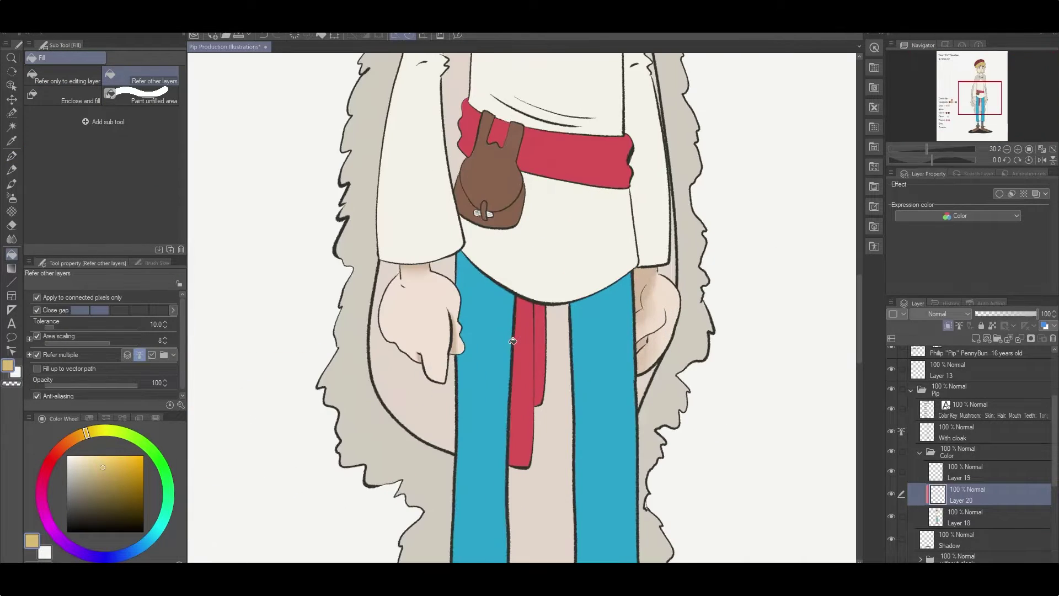
{"action": "left_click", "coordinate": [475, 345], "text": "alt"}
{"action": "left_click", "coordinate": [937, 313]}
{"action": "left_click", "coordinate": [938, 58]}
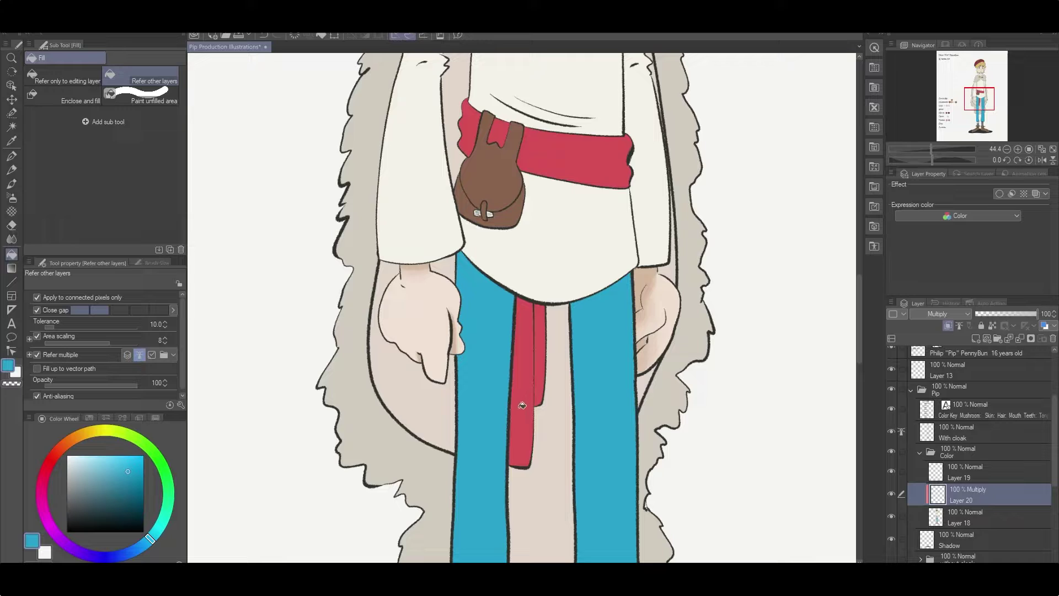
Switch to the With cloak layer and set up the Ink brush with the take-sumi ink color
{"action": "left_click", "coordinate": [916, 436]}
{"action": "left_click", "coordinate": [89, 418]}
{"action": "left_click", "coordinate": [55, 475]}
{"action": "key", "text": "p"}
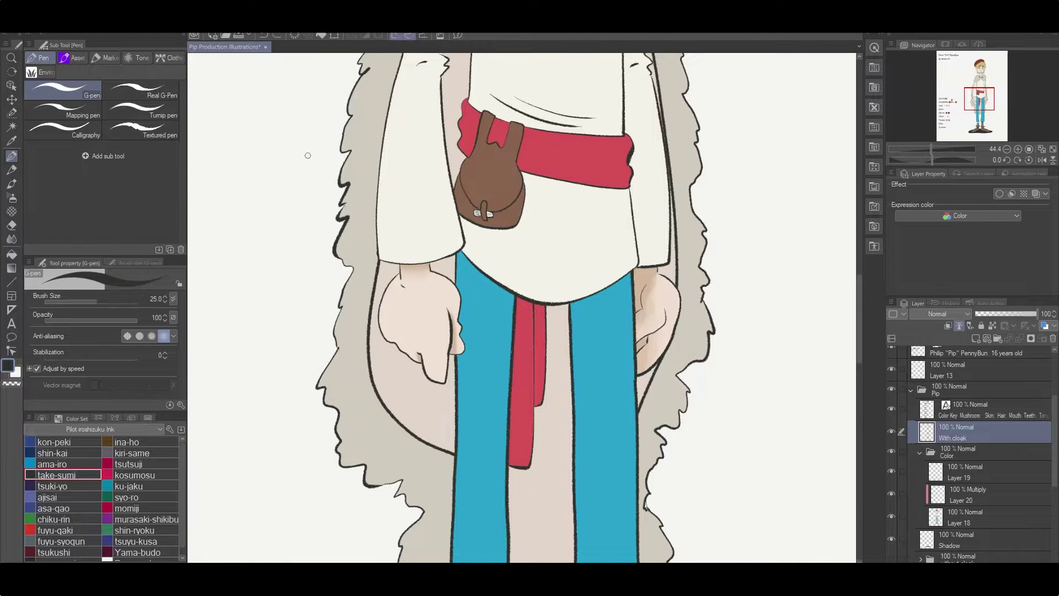
{"action": "key", "text": "p"}
Color the pouch's toggle golden brown on Layer 18 with the G-pen, sampling the color from the cloak's round button
{"action": "left_click_drag", "start_coordinate": [561, 169], "coordinate": [454, 446]}
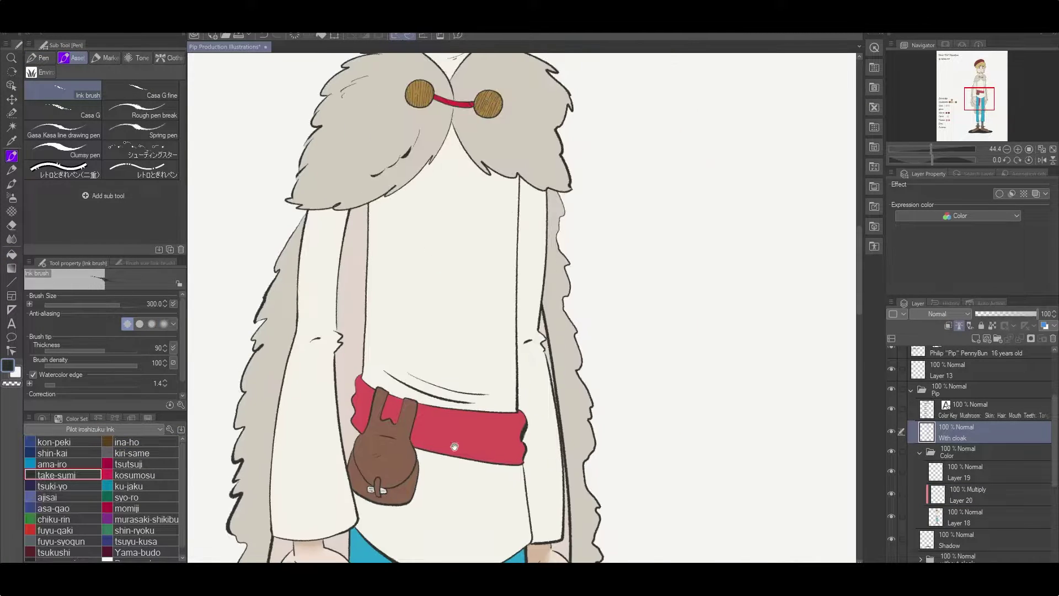
{"action": "left_click", "coordinate": [491, 94], "text": "alt"}
{"action": "scroll", "coordinate": [386, 458], "scroll_direction": "up", "scroll_amount": 5}
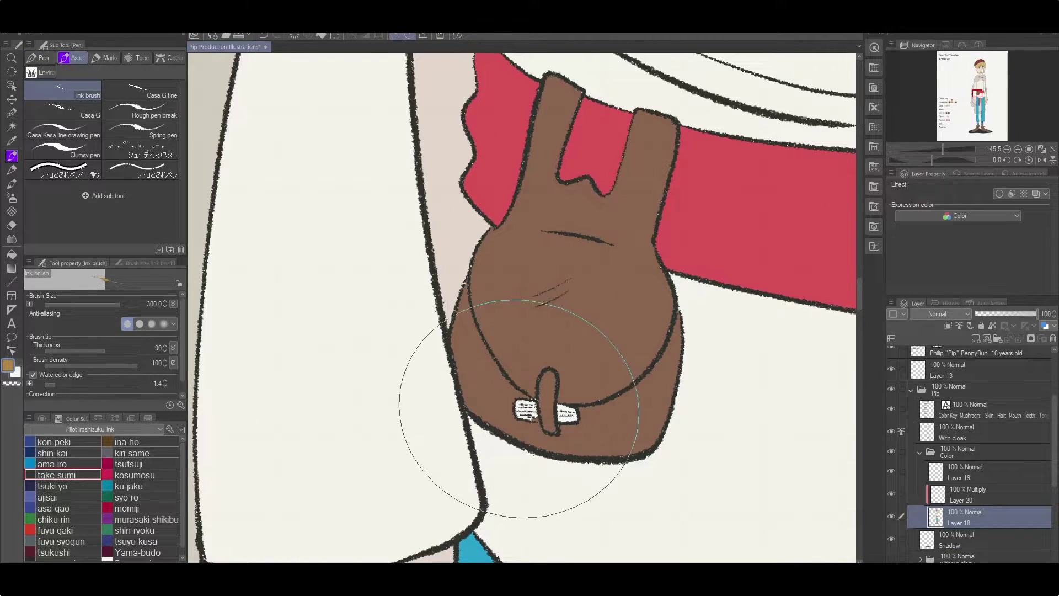
{"action": "left_click", "coordinate": [42, 57]}
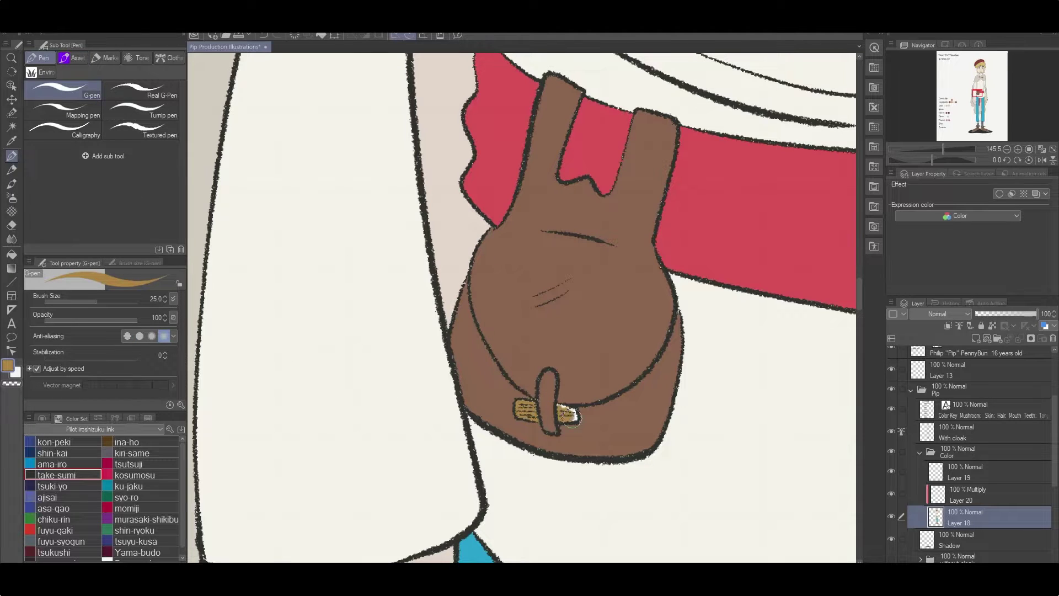
{"action": "scroll", "coordinate": [621, 384], "scroll_direction": "down", "scroll_amount": 5}
Fill the hanging sash ends on the Multiply Layer 20 with the red sampled from the waist sash
{"action": "left_click", "coordinate": [971, 495]}
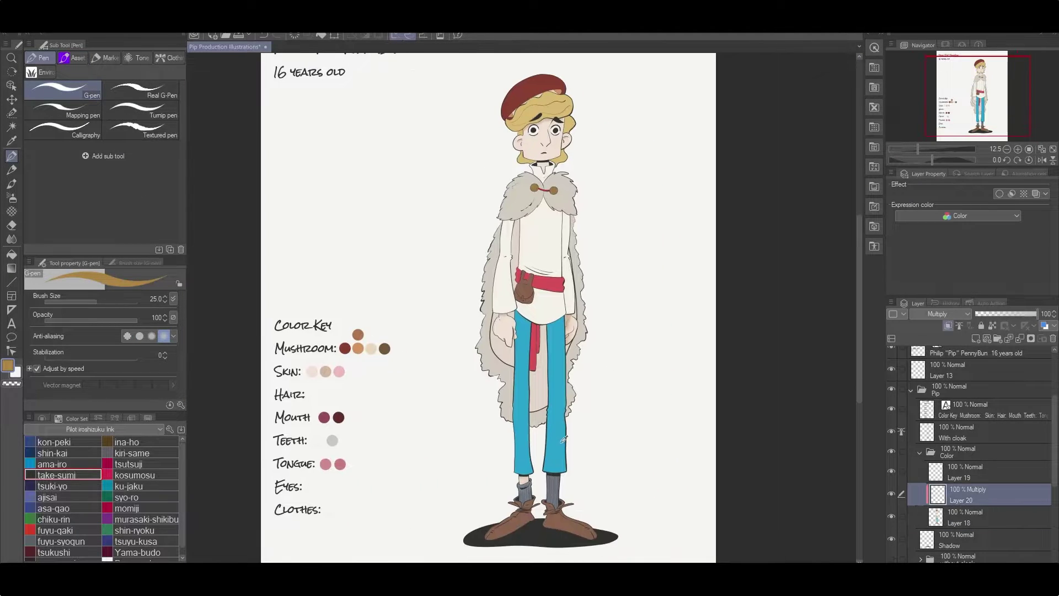
{"action": "scroll", "coordinate": [533, 307], "scroll_direction": "up", "scroll_amount": 3}
{"action": "left_click_drag", "start_coordinate": [534, 307], "coordinate": [623, 301]}
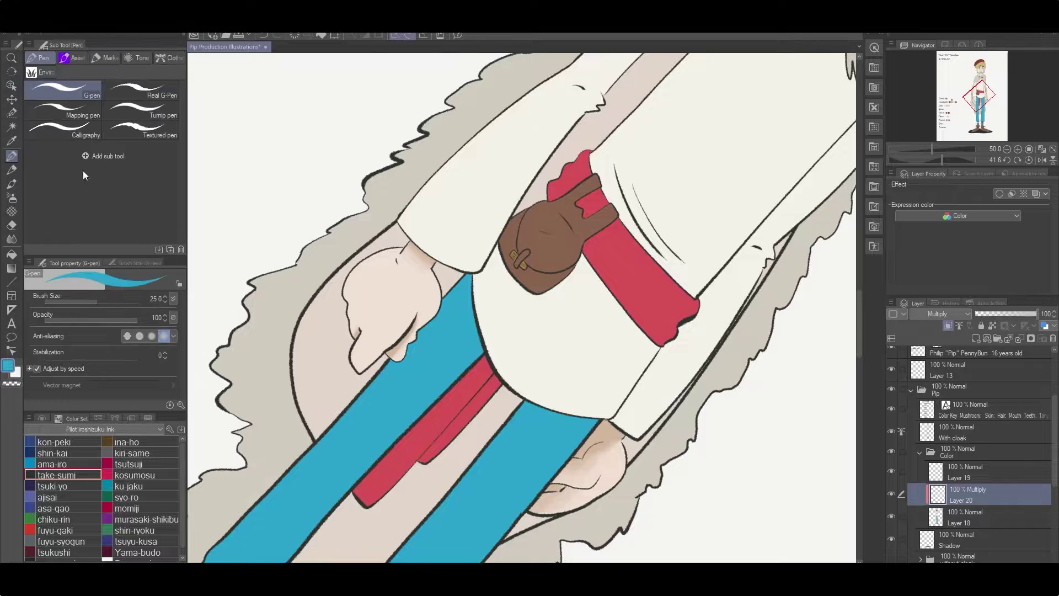
{"action": "left_click", "coordinate": [651, 298], "text": "alt"}
{"action": "key", "text": "g"}
{"action": "left_click", "coordinate": [467, 440]}
Try shading the trousers below the tunic hem in blue with the Ink brush and the Textured blender
{"action": "mouse_move", "coordinate": [528, 425]}
{"action": "left_mouse_down"}
{"action": "mouse_move", "coordinate": [691, 429]}
{"action": "mouse_move", "coordinate": [450, 316]}
{"action": "mouse_move", "coordinate": [485, 252]}
{"action": "left_mouse_up"}
{"action": "key", "text": "p"}
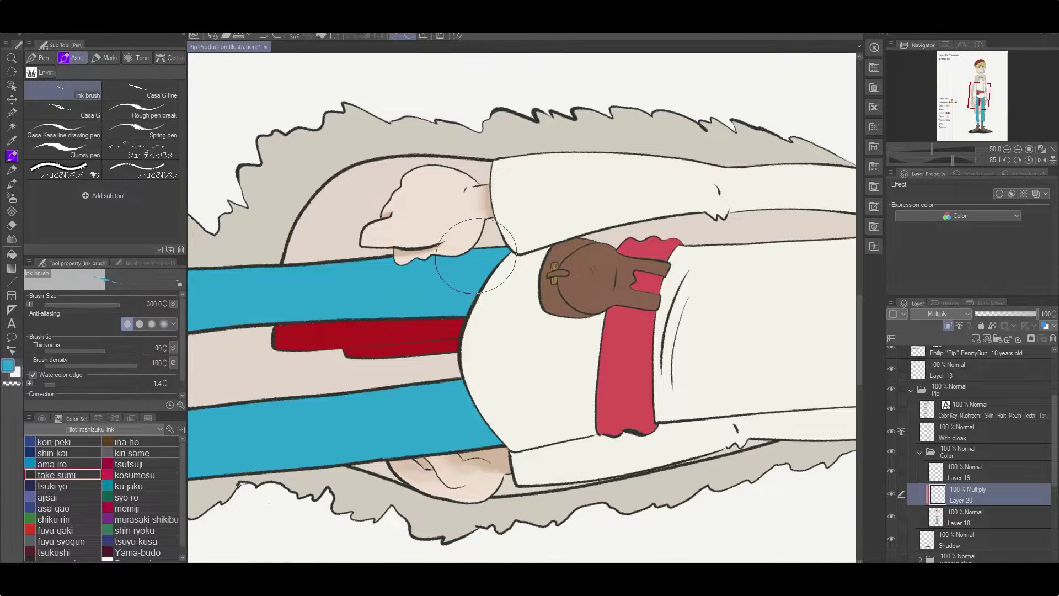
{"action": "mouse_move", "coordinate": [451, 311]}
{"action": "left_mouse_down"}
{"action": "mouse_move", "coordinate": [450, 383]}
{"action": "mouse_move", "coordinate": [474, 436]}
{"action": "left_mouse_up"}
{"action": "key", "text": "j"}
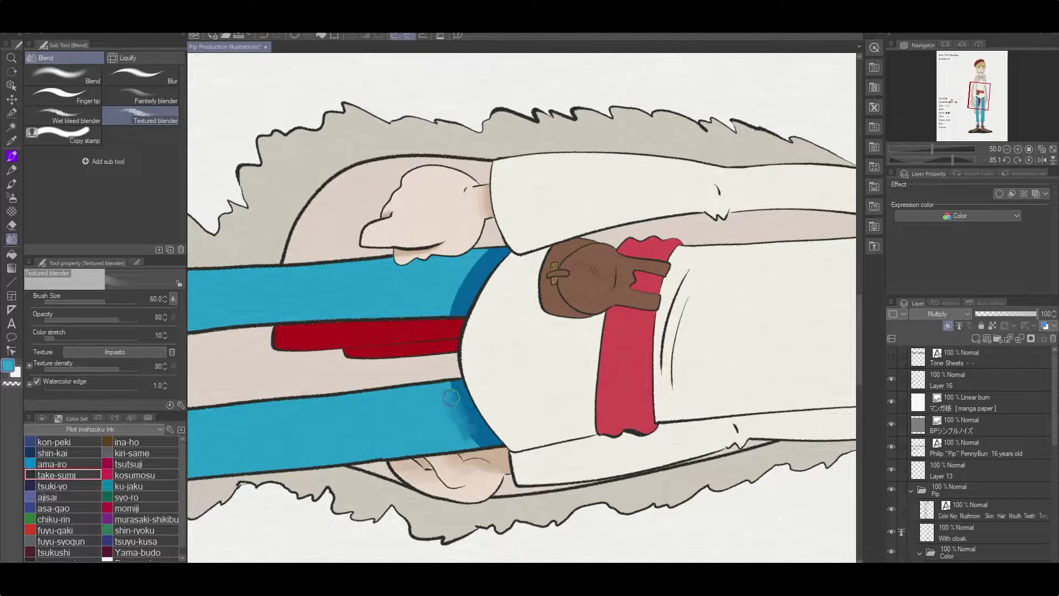
Select the blue areas of both trouser legs
{"action": "key", "text": "r"}
{"action": "left_click_drag", "start_coordinate": [451, 403], "coordinate": [559, 421]}
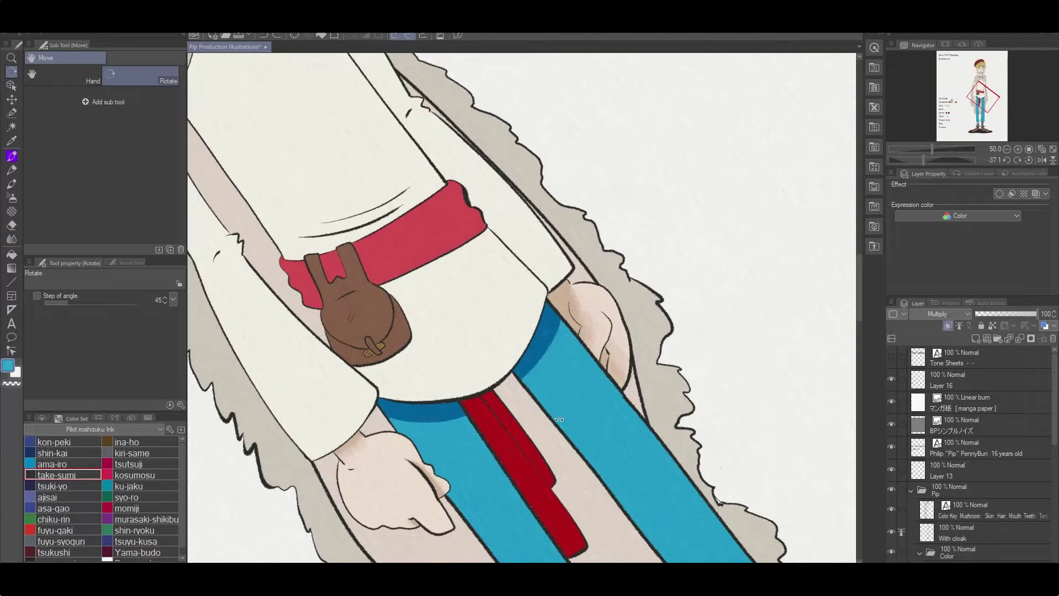
{"action": "left_click", "coordinate": [560, 421], "text": "ctrl"}
Try shading the selected trousers under the hem with the Watercolor brush, Dragging and two-color Watercolor marker sub tools
{"action": "key", "text": "b"}
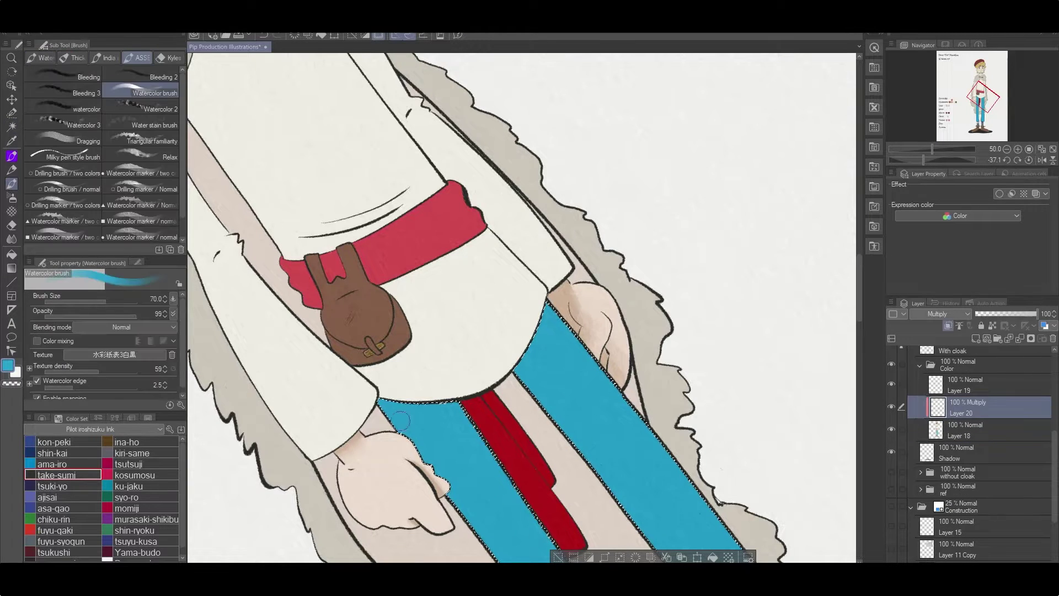
{"action": "left_click", "coordinate": [109, 152]}
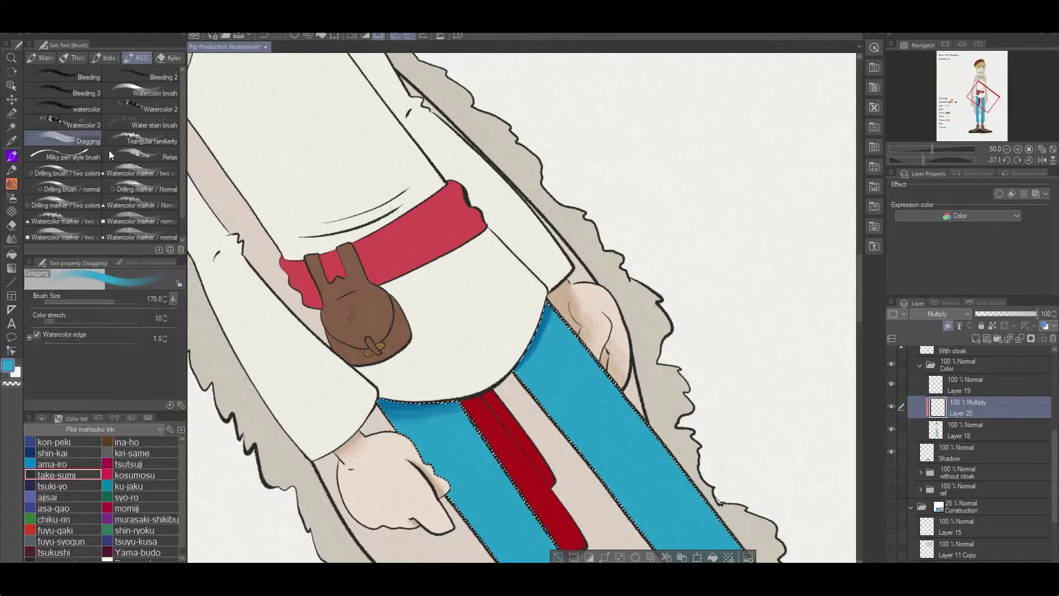
{"action": "key", "text": "bracketright"}
{"action": "key", "text": "bracketright"}
{"action": "key", "text": "bracketright"}
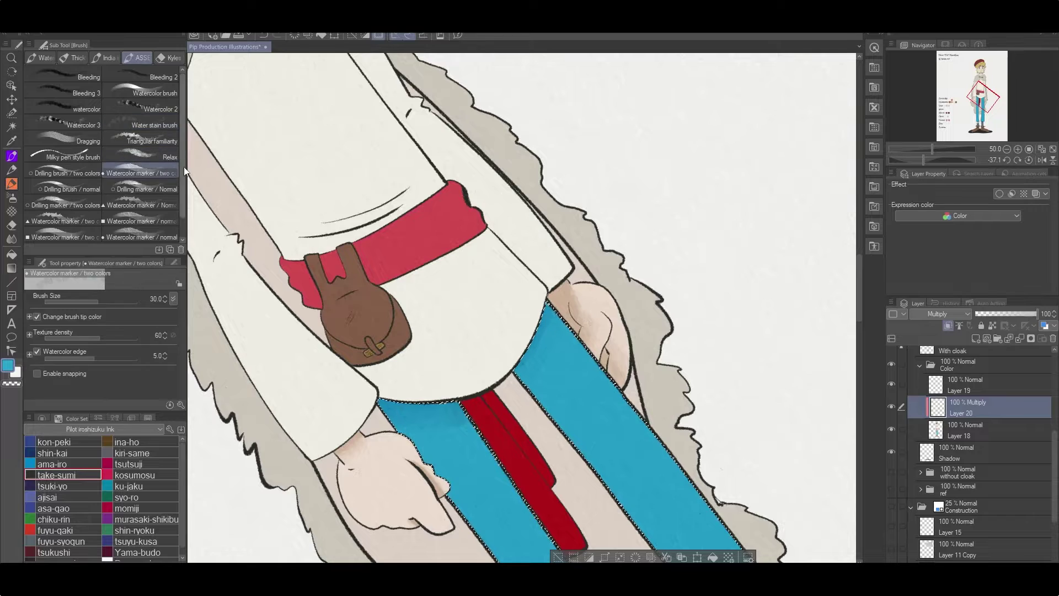
Shade the trousers just below the tunic hem softly in blue with the Bleeding brush, and clear the selection
{"action": "left_click", "coordinate": [87, 77]}
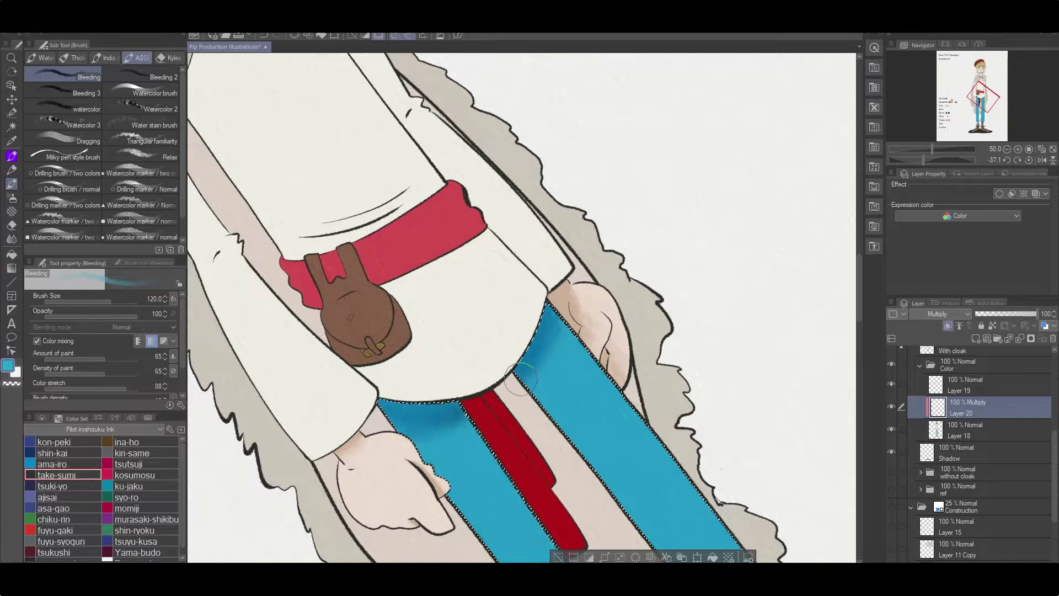
{"action": "key", "text": "p"}
{"action": "scroll", "coordinate": [955, 396], "scroll_direction": "up", "scroll_amount": 3}
{"action": "left_click", "coordinate": [960, 426]}
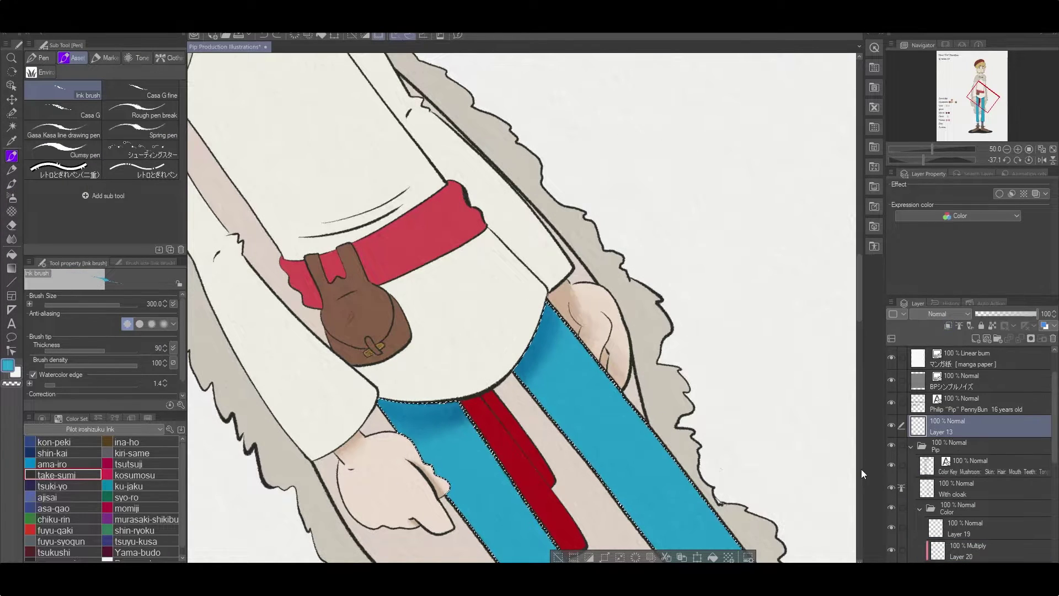
{"action": "key", "text": "ctrl+d"}
Try a dab of the trousers' blue with the Ink brush on the blank paper beside the cloak on Layer 13
{"action": "scroll", "coordinate": [961, 458], "scroll_direction": "down", "scroll_amount": 1}
{"action": "left_click", "coordinate": [752, 405]}
{"action": "left_click", "coordinate": [965, 544]}
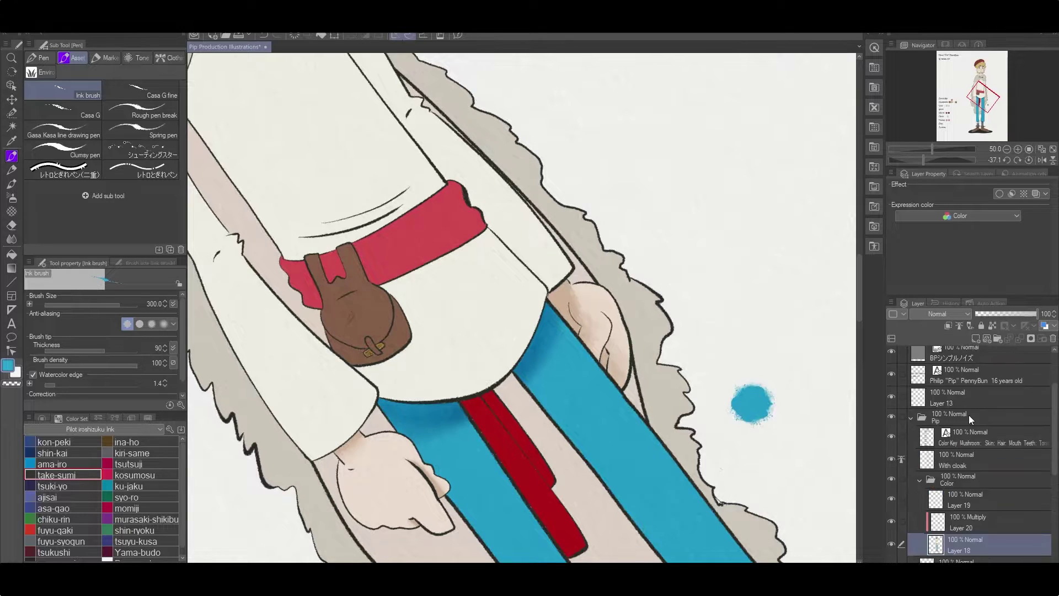
{"action": "scroll", "coordinate": [969, 414], "scroll_direction": "down", "scroll_amount": 1}
{"action": "left_click_drag", "start_coordinate": [802, 457], "coordinate": [660, 328]}
Select the Multiply Layer 20 and sample a darker blue for the trousers' shadow color
{"action": "left_click", "coordinate": [971, 479]}
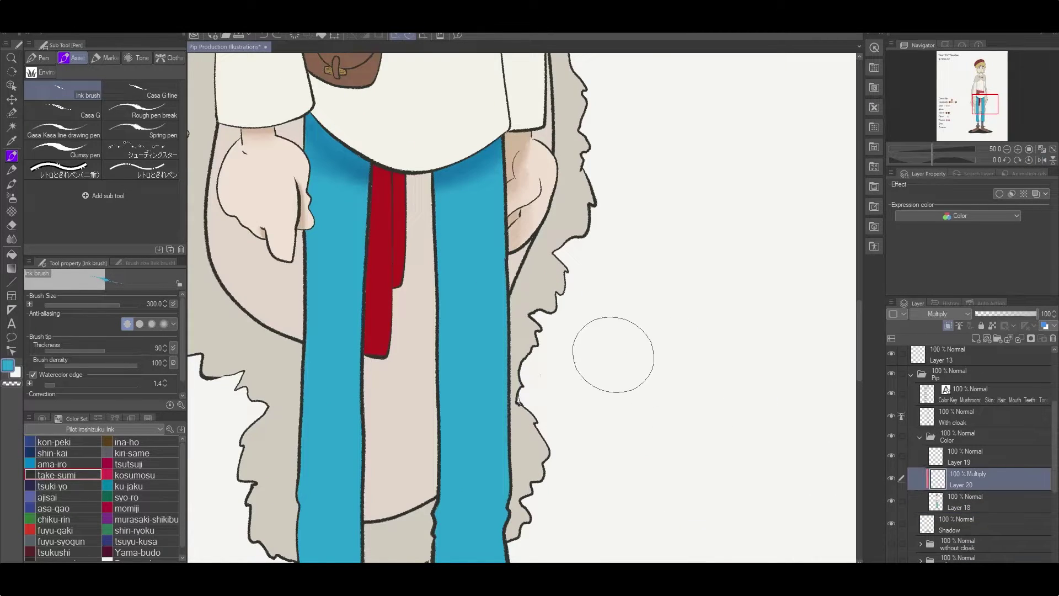
{"action": "key", "text": "i"}
{"action": "left_click", "coordinate": [475, 403]}
Move Layer 16 into the Pip folder directly above the With cloak layer and switch to the Selection pen
{"action": "left_click", "coordinate": [949, 454]}
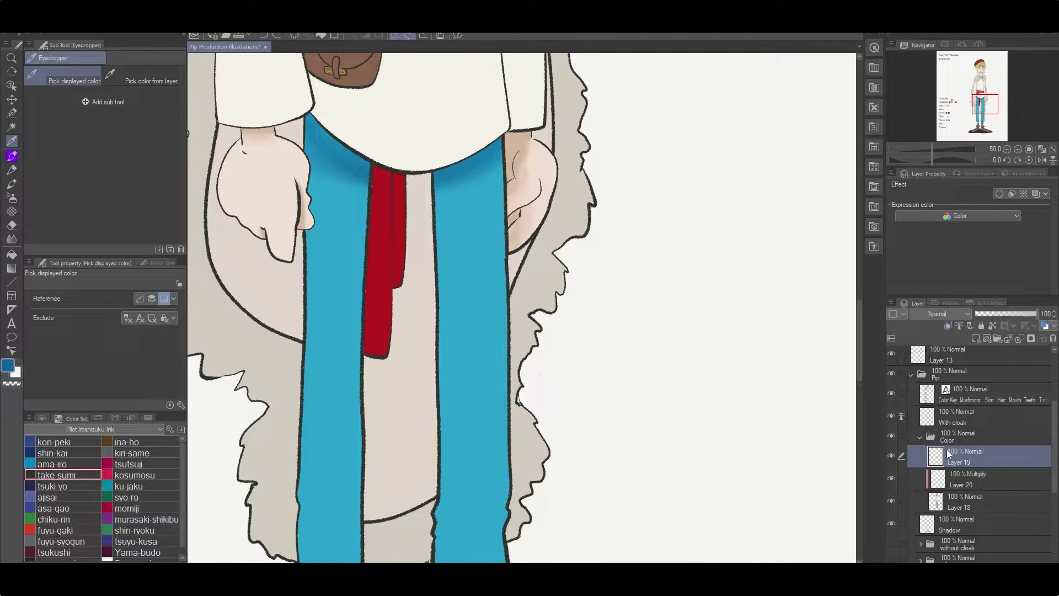
{"action": "scroll", "coordinate": [962, 448], "scroll_direction": "up", "scroll_amount": 4}
{"action": "left_click_drag", "start_coordinate": [949, 379], "coordinate": [977, 521]}
{"action": "key", "text": "m"}
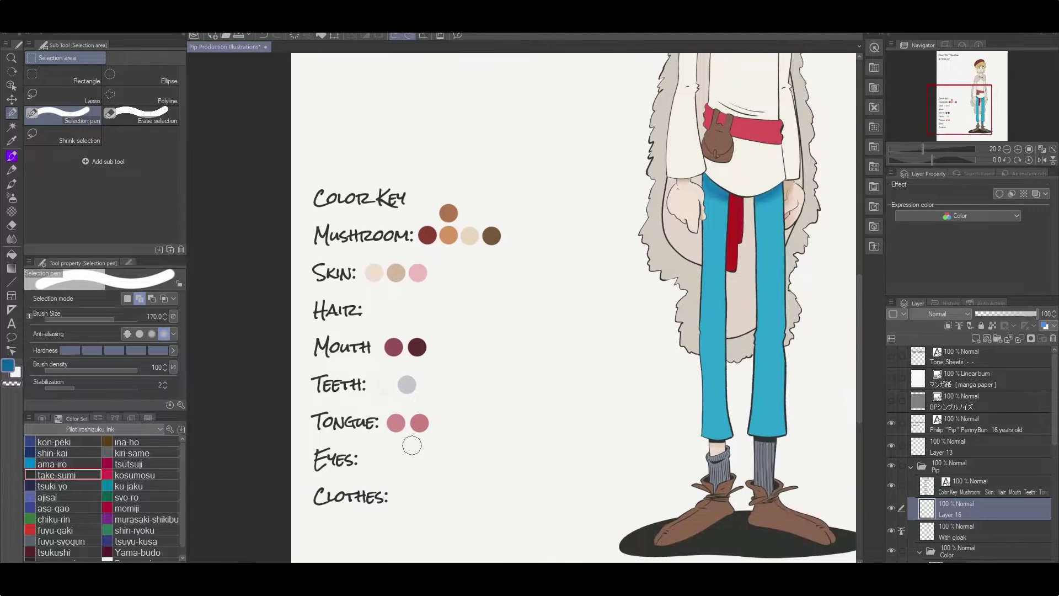
Add a round swatch of the trousers' light blue beside the Clothes label in the color key
{"action": "left_click", "coordinate": [406, 496]}
{"action": "key", "text": "i"}
{"action": "left_click", "coordinate": [704, 374]}
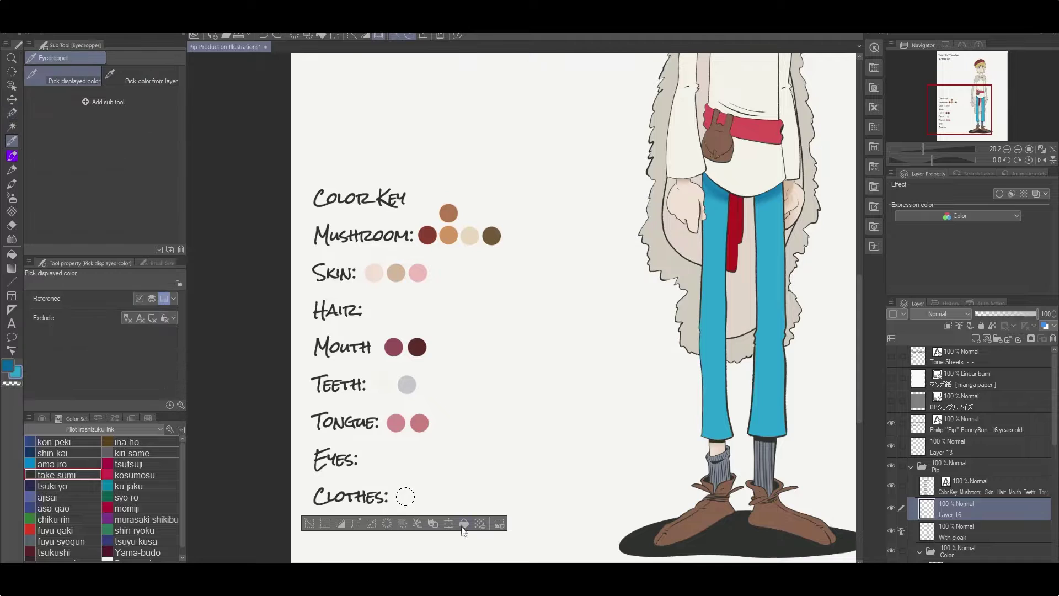
{"action": "left_click", "coordinate": [464, 523]}
{"action": "key", "text": "ctrl+d"}
Extend the Clothes row with round swatches of the darker blue, the belt's light red and the sash's dark red
{"action": "mouse_move", "coordinate": [508, 495]}
{"action": "left_mouse_down"}
{"action": "mouse_move", "coordinate": [432, 439]}
{"action": "mouse_move", "coordinate": [603, 354]}
{"action": "mouse_move", "coordinate": [438, 527]}
{"action": "mouse_move", "coordinate": [505, 495]}
{"action": "left_mouse_up"}
{"action": "key", "text": "m"}
{"action": "left_click", "coordinate": [505, 495]}
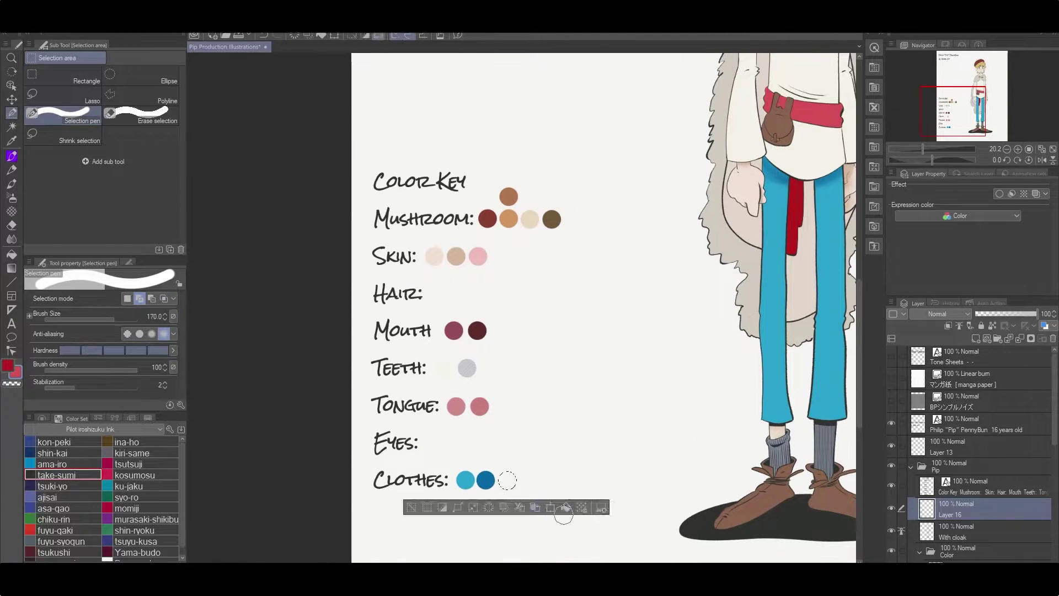
{"action": "left_click", "coordinate": [566, 506]}
{"action": "key", "text": "w"}
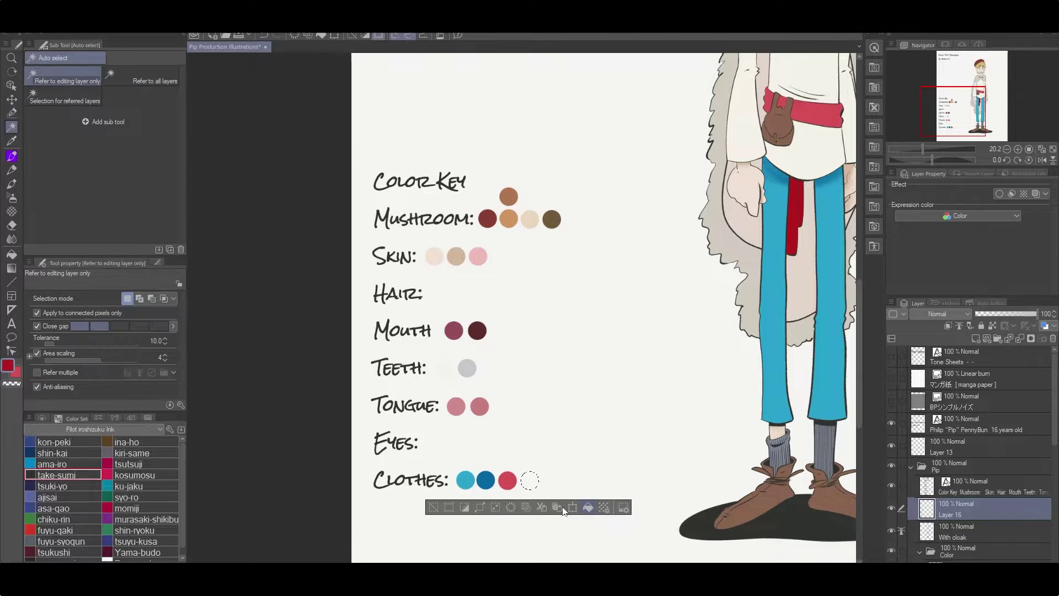
{"action": "left_click", "coordinate": [588, 507]}
{"action": "key", "text": "ctrl+d"}
Select the character's red belt and shade it in dark red on Multiply Layer 20 with the Bleeding brush
{"action": "scroll", "coordinate": [441, 485], "scroll_direction": "up", "scroll_amount": 3}
{"action": "scroll", "coordinate": [441, 485], "scroll_direction": "right", "scroll_amount": 3}
{"action": "left_click", "coordinate": [602, 349], "text": "ctrl+shift"}
{"action": "scroll", "coordinate": [602, 350], "scroll_direction": "up", "scroll_amount": 3}
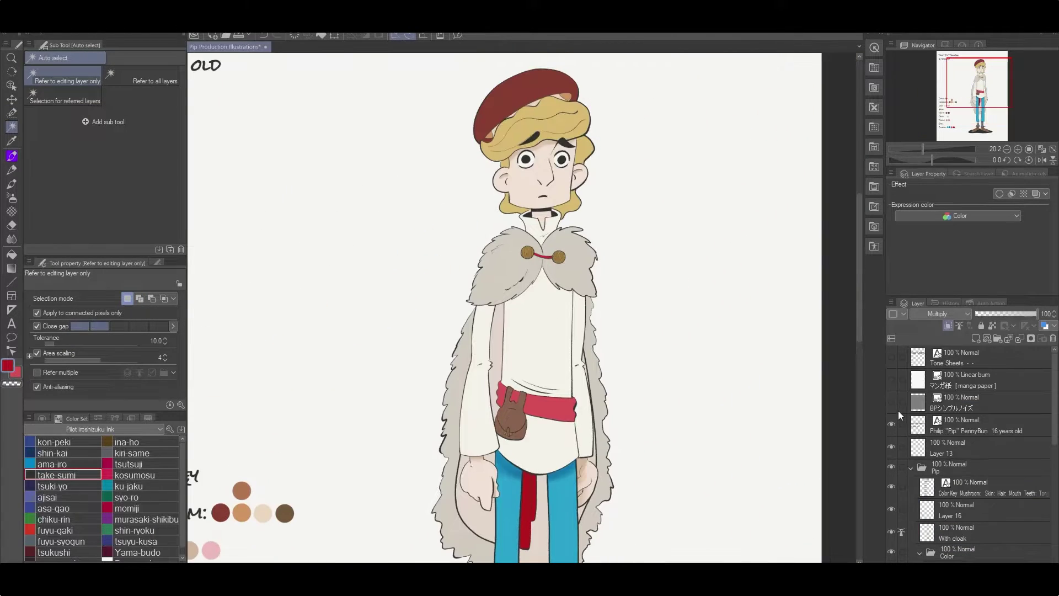
{"action": "key", "text": "b"}
{"action": "left_click_drag", "start_coordinate": [932, 159], "coordinate": [922, 159]}
{"action": "scroll", "coordinate": [1022, 451], "scroll_direction": "up", "scroll_amount": 1}
{"action": "left_click", "coordinate": [938, 505], "text": "ctrl"}
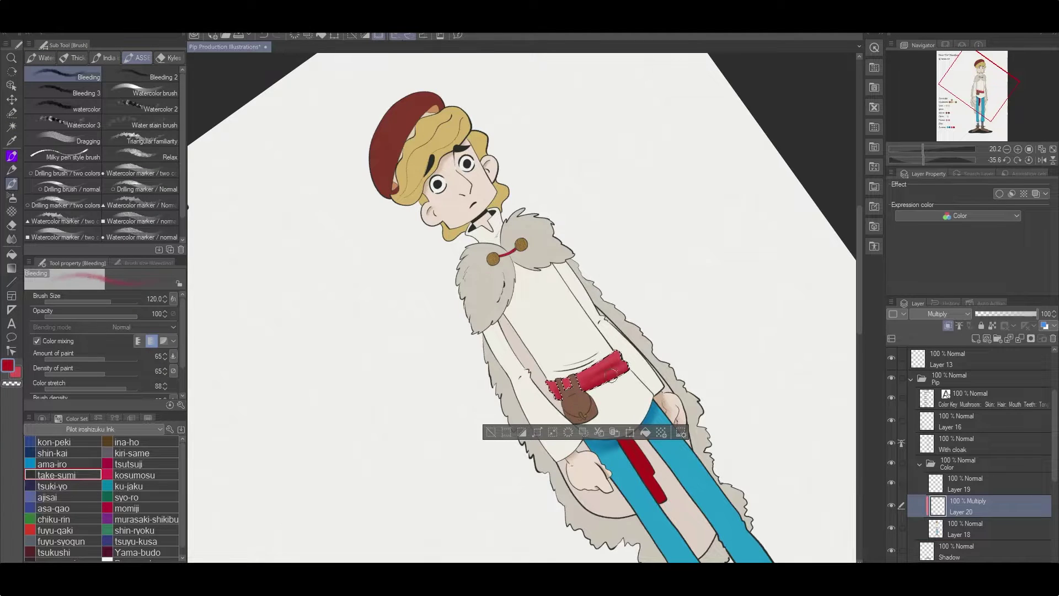
{"action": "key", "text": "ctrl+d"}
{"action": "key", "text": "ctrl+0"}
{"action": "scroll", "coordinate": [662, 365], "scroll_direction": "up", "scroll_amount": 2}
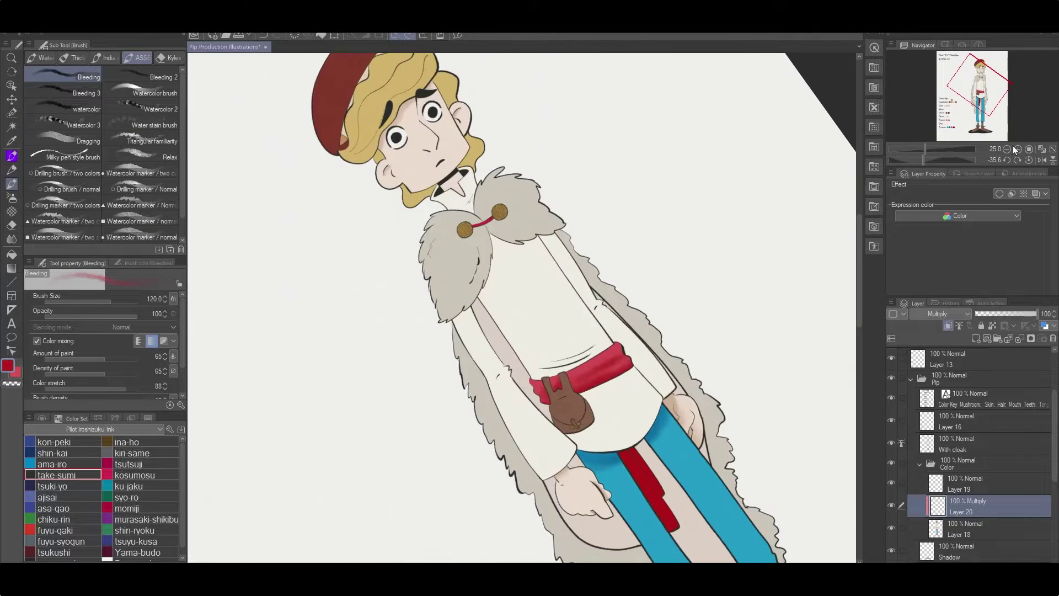
{"action": "scroll", "coordinate": [662, 365], "scroll_direction": "down", "scroll_amount": 3}
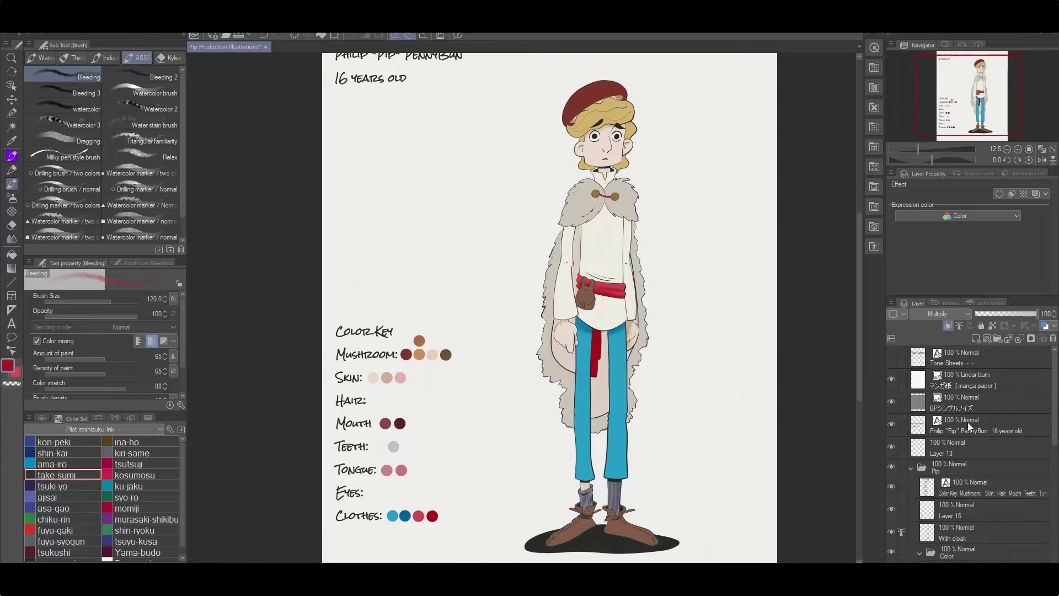
Sample the cloak's light grey and add it as a filled swatch to the Clothes row on Layer 16
{"action": "left_click", "coordinate": [597, 246], "text": "alt"}
{"action": "key", "text": "p"}
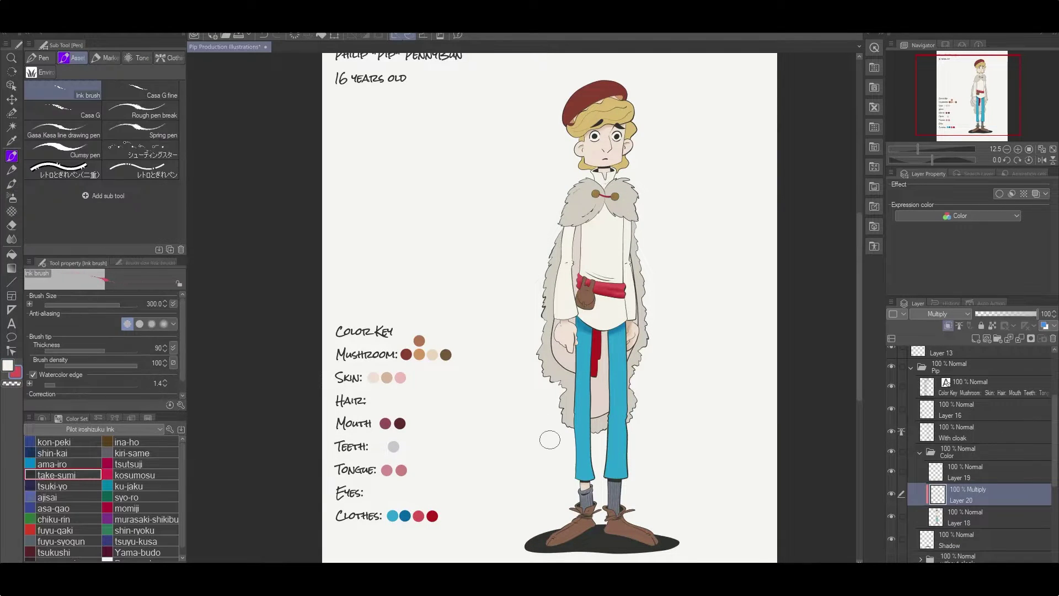
{"action": "scroll", "coordinate": [610, 370], "scroll_direction": "up", "scroll_amount": 3}
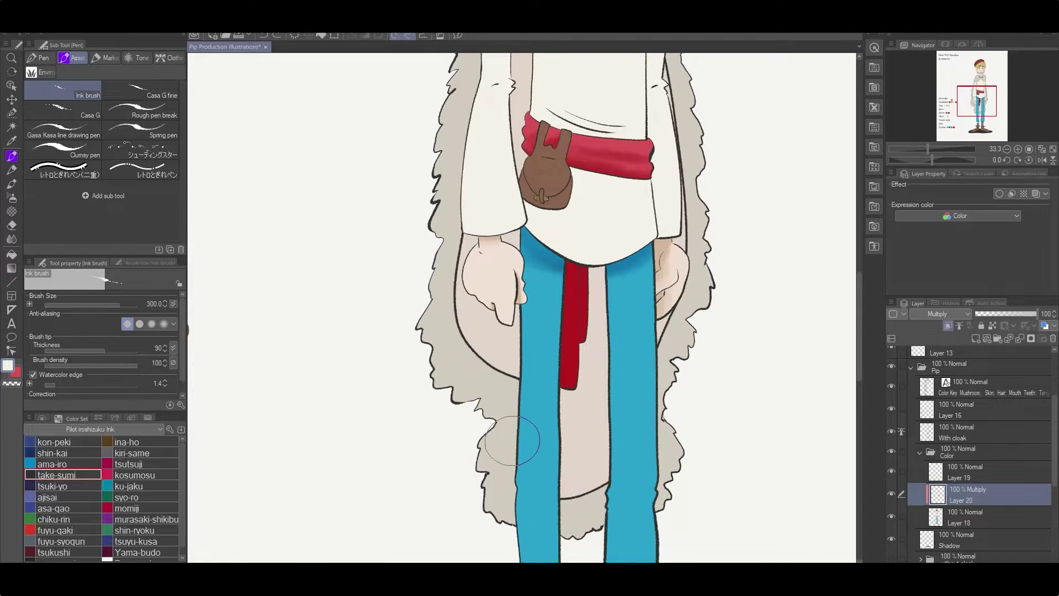
{"action": "left_click", "coordinate": [42, 418]}
{"action": "left_click_drag", "start_coordinate": [466, 411], "coordinate": [478, 415]}
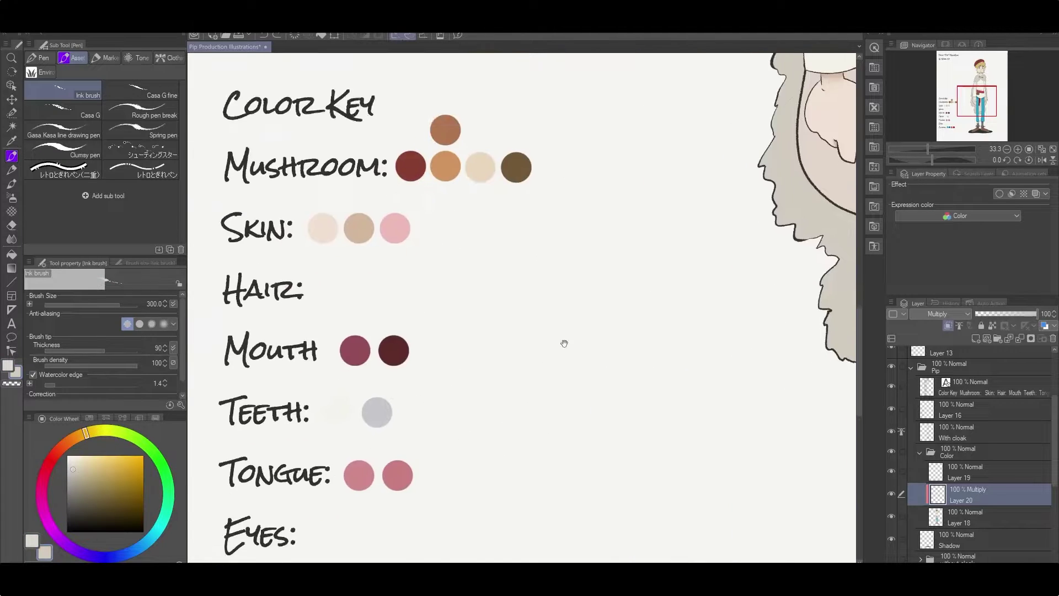
{"action": "scroll", "coordinate": [453, 484], "scroll_direction": "down", "scroll_amount": 2}
{"action": "key", "text": "w"}
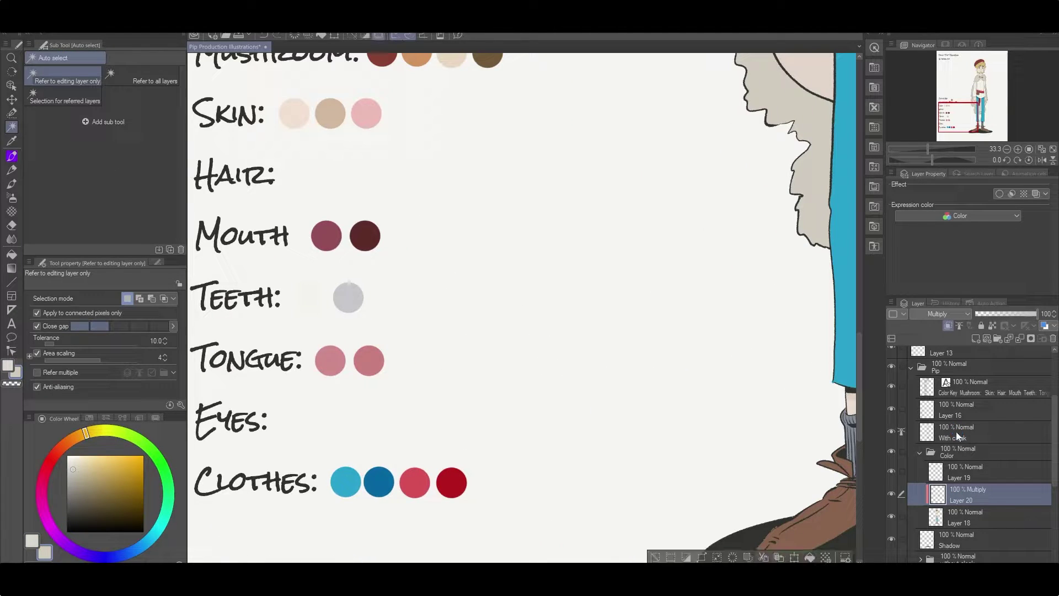
{"action": "left_click", "coordinate": [959, 411]}
{"action": "left_click", "coordinate": [463, 480]}
{"action": "left_click", "coordinate": [546, 514]}
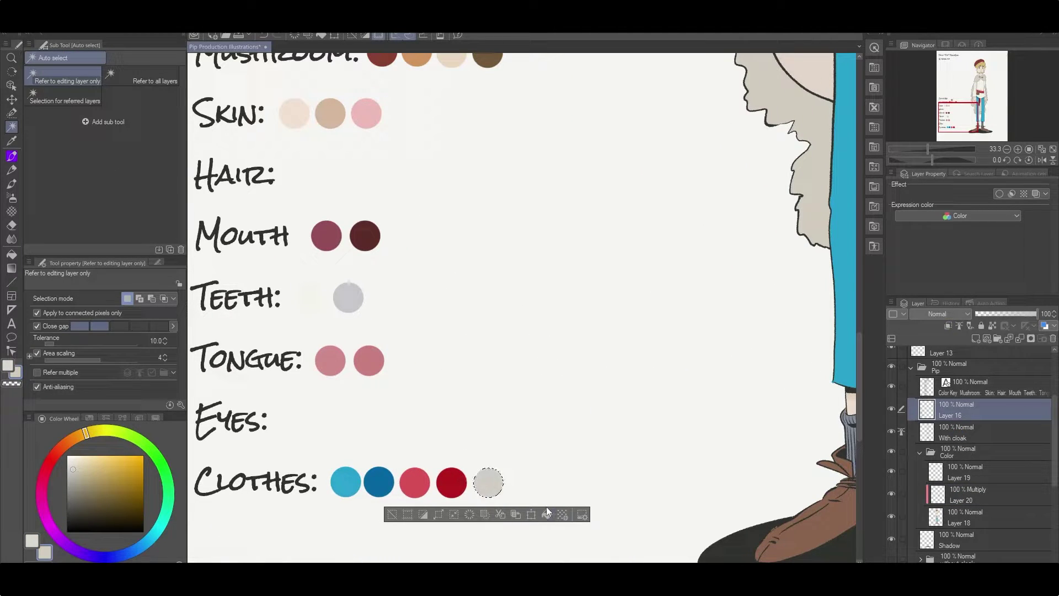
{"action": "key", "text": "ctrl+d"}
Sample the cloak's darker grey from a test stroke on Layer 20 and add its swatch to the Clothes row on Layer 16
{"action": "left_click", "coordinate": [962, 500]}
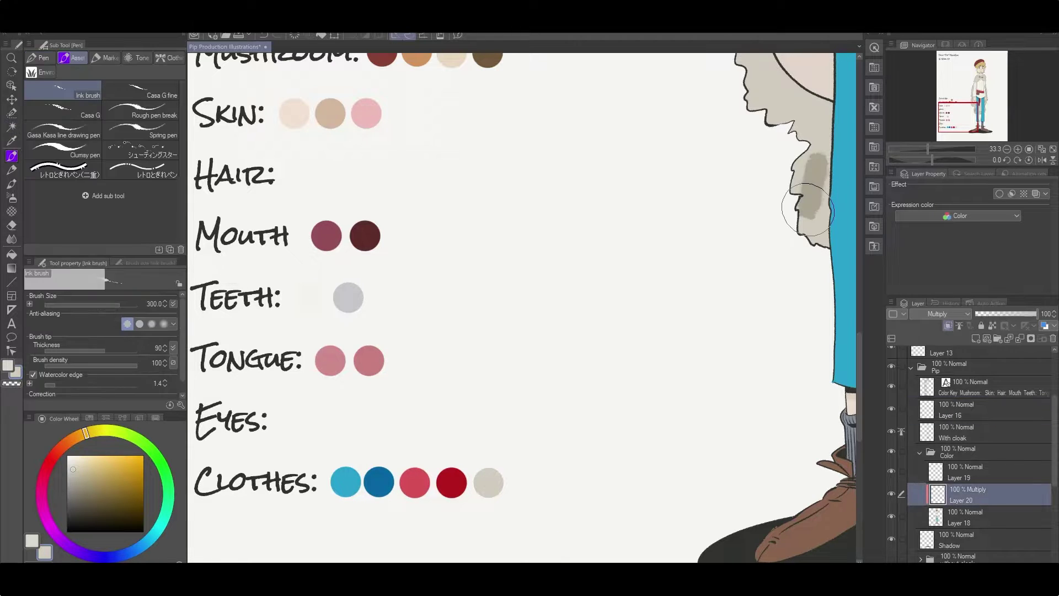
{"action": "left_click", "coordinate": [959, 411]}
{"action": "left_click", "coordinate": [489, 483]}
{"action": "left_click", "coordinate": [561, 515]}
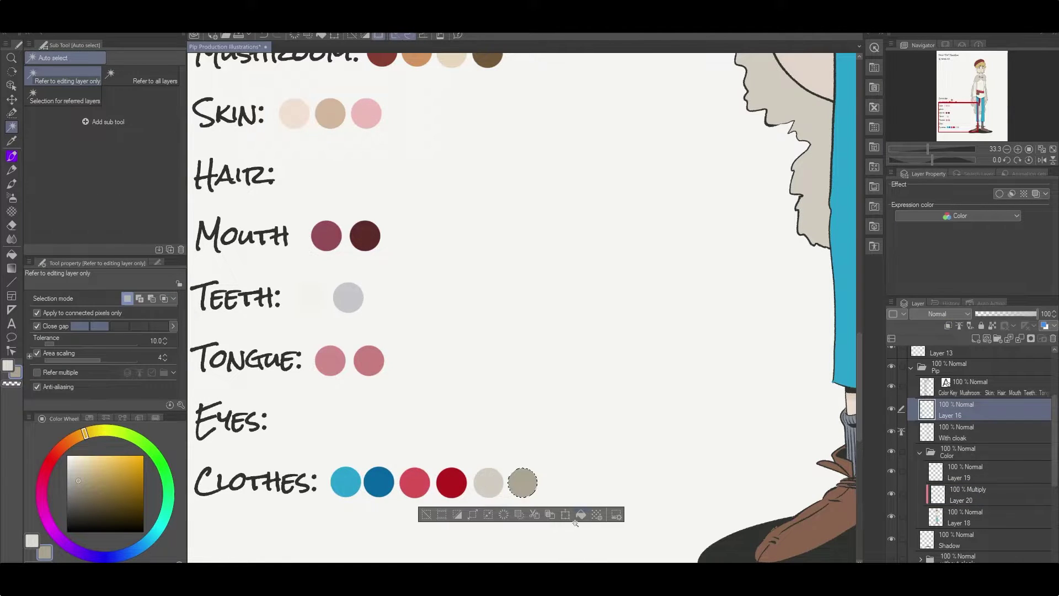
{"action": "key", "text": "ctrl+d"}
Try to fill the fur cloak with the darker grey directly on Layer 20 and on Layer 18
{"action": "scroll", "coordinate": [497, 386], "scroll_direction": "down", "scroll_amount": 4}
{"action": "left_click", "coordinate": [962, 494]}
{"action": "key", "text": "g"}
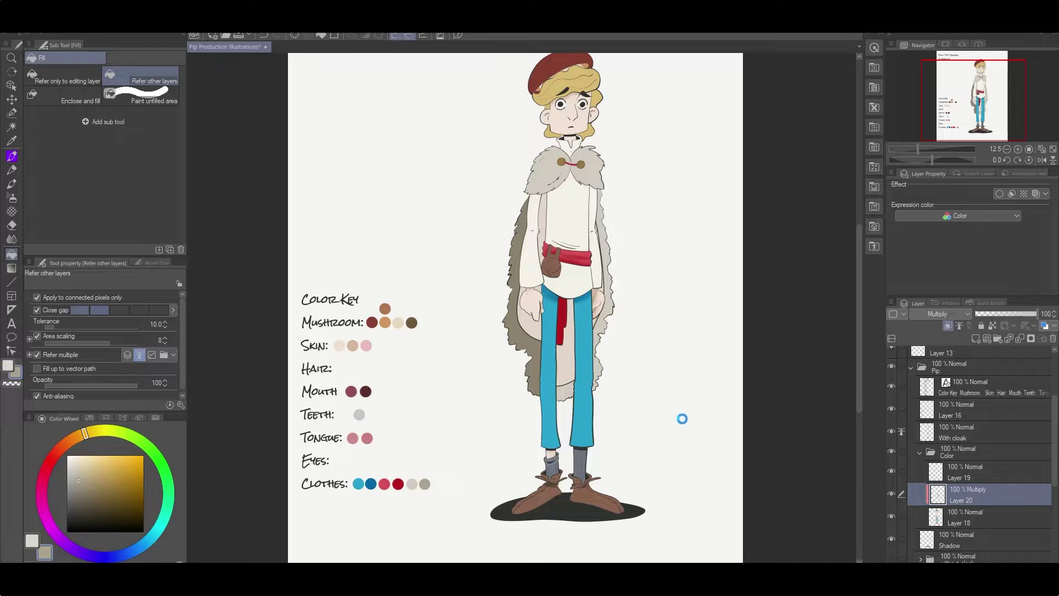
{"action": "left_click", "coordinate": [960, 516]}
{"action": "scroll", "coordinate": [488, 157], "scroll_direction": "up", "scroll_amount": 3}
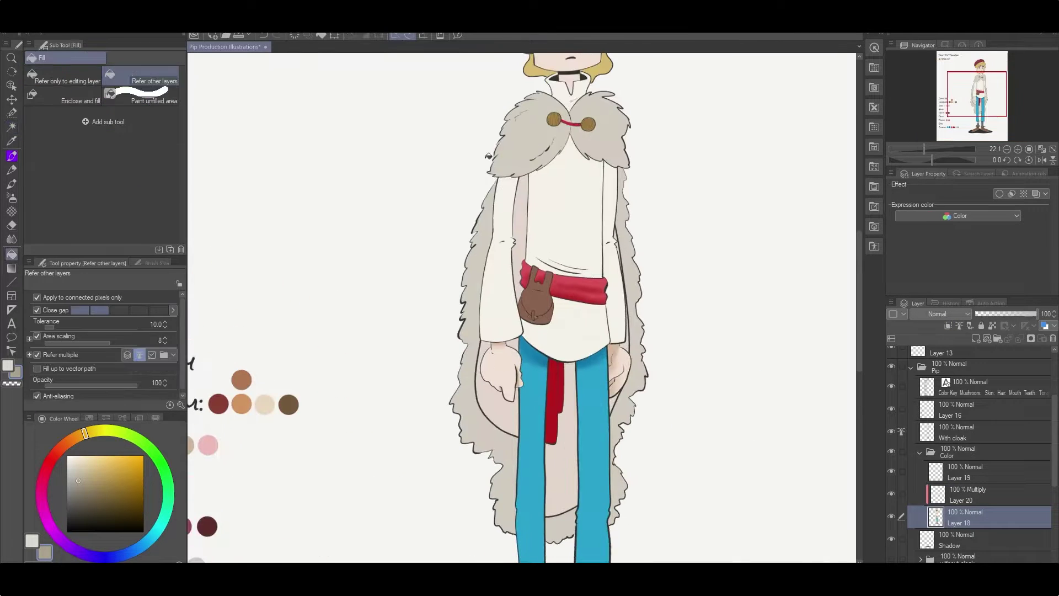
{"action": "left_click", "coordinate": [488, 156]}
{"action": "key", "text": "p"}
{"action": "key", "text": "g"}
{"action": "scroll", "coordinate": [521, 309], "scroll_direction": "up", "scroll_amount": 5}
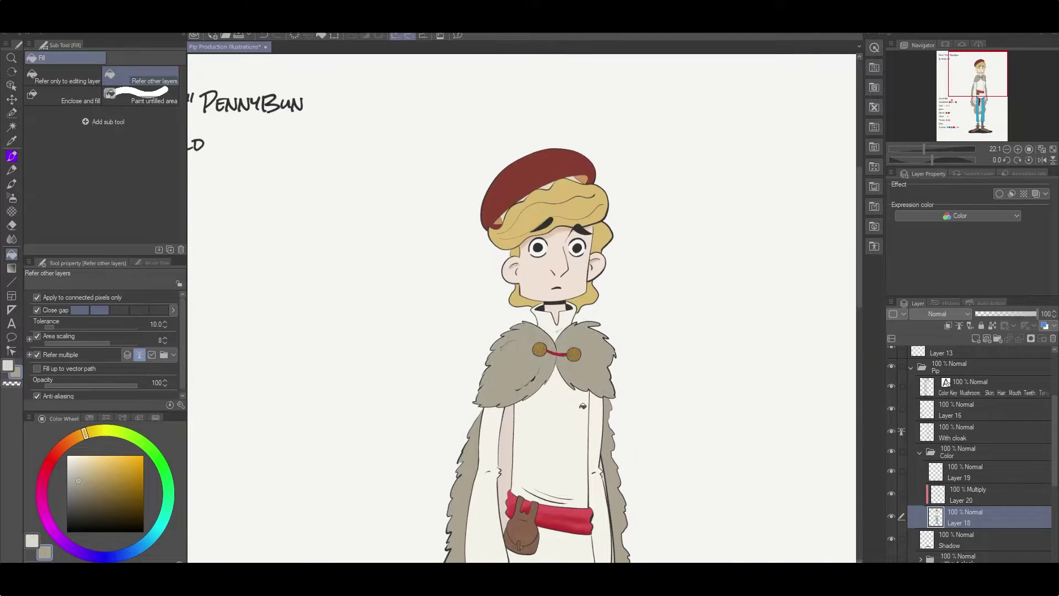
{"action": "key", "text": "e"}
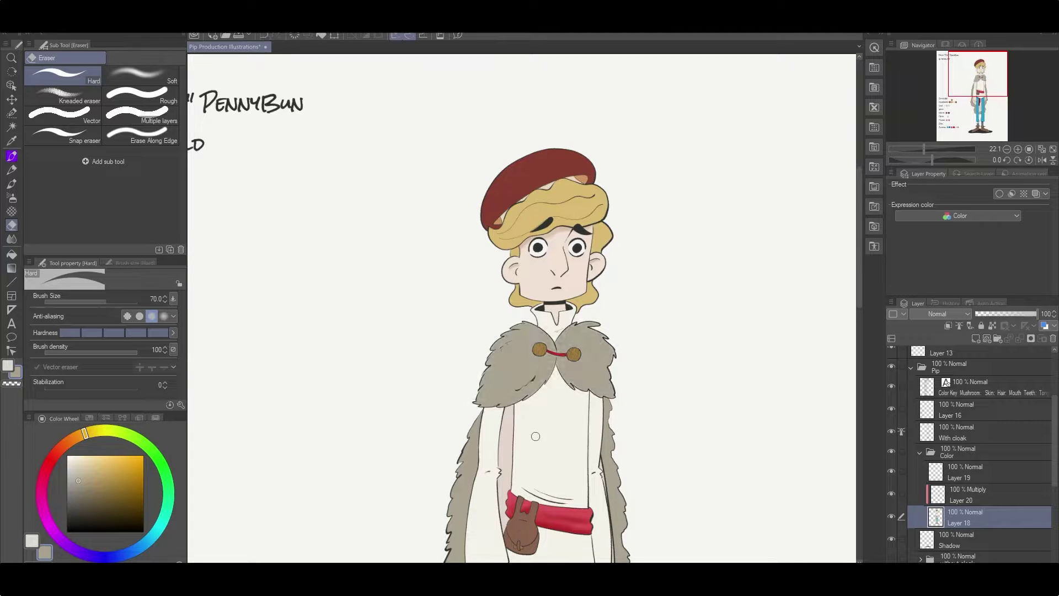
Create a clipped layer above Layer 18 and fill the fur border of the cloak with the darker grey
{"action": "scroll", "coordinate": [653, 373], "scroll_direction": "down", "scroll_amount": 5}
{"action": "key", "text": "g"}
{"action": "key", "text": "ctrl+shift+n"}
{"action": "left_click", "coordinate": [491, 359]}
{"action": "scroll", "coordinate": [578, 509], "scroll_direction": "down", "scroll_amount": 2}
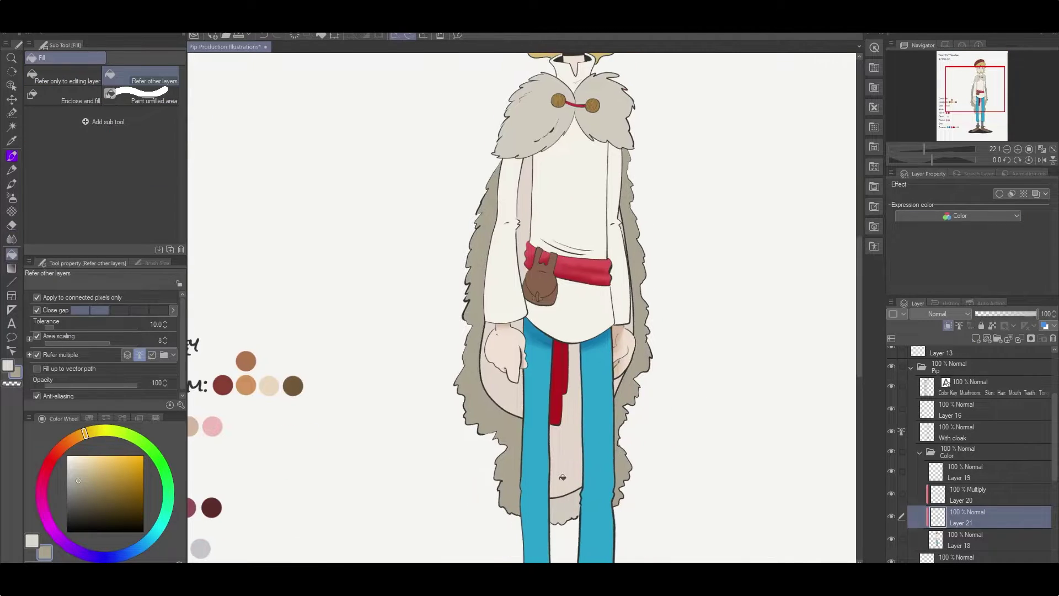
{"action": "key", "text": "e"}
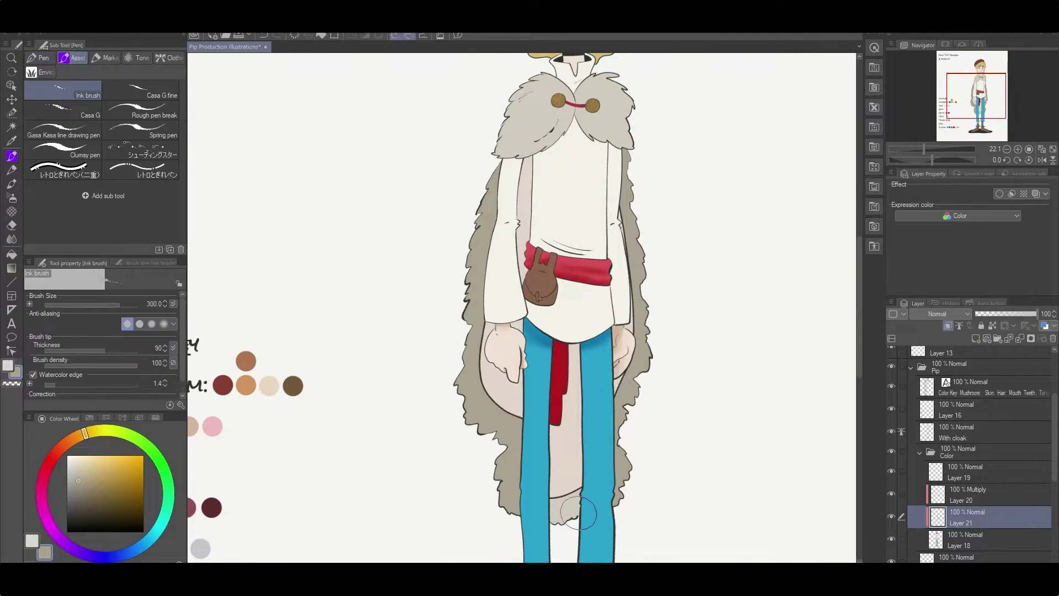
{"action": "key", "text": "g"}
{"action": "scroll", "coordinate": [605, 257], "scroll_direction": "up", "scroll_amount": 2}
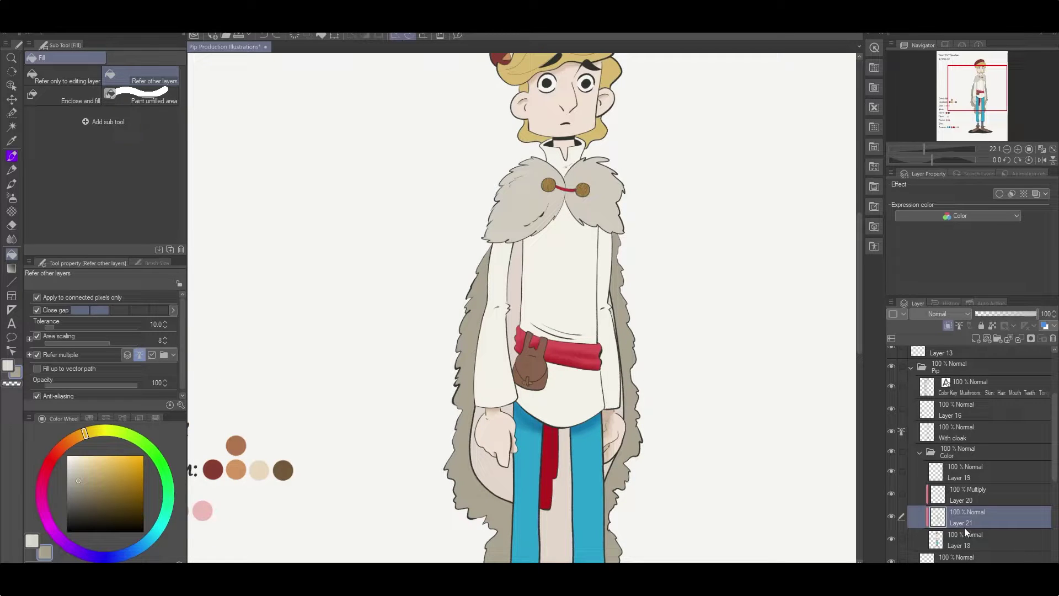
Cover both halves of the fur collar with the darker grey on Layer 21
{"action": "key", "text": "p"}
{"action": "mouse_move", "coordinate": [495, 196]}
{"action": "left_mouse_down"}
{"action": "mouse_move", "coordinate": [544, 211]}
{"action": "mouse_move", "coordinate": [493, 224]}
{"action": "mouse_move", "coordinate": [580, 210]}
{"action": "mouse_move", "coordinate": [618, 193]}
{"action": "left_mouse_up"}
{"action": "key", "text": "ctrl+d"}
Lighten both halves of the fur collar with the Kneaded eraser and soften the shading with the Textured blender
{"action": "key", "text": "e"}
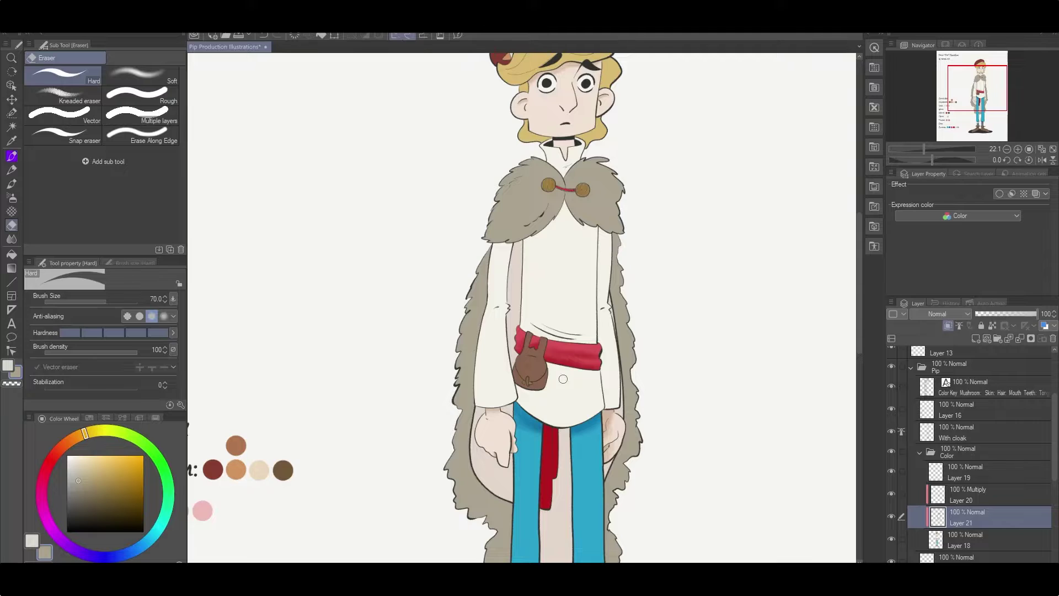
{"action": "scroll", "coordinate": [563, 379], "scroll_direction": "up", "scroll_amount": 3}
{"action": "left_click_drag", "start_coordinate": [480, 311], "coordinate": [491, 301]}
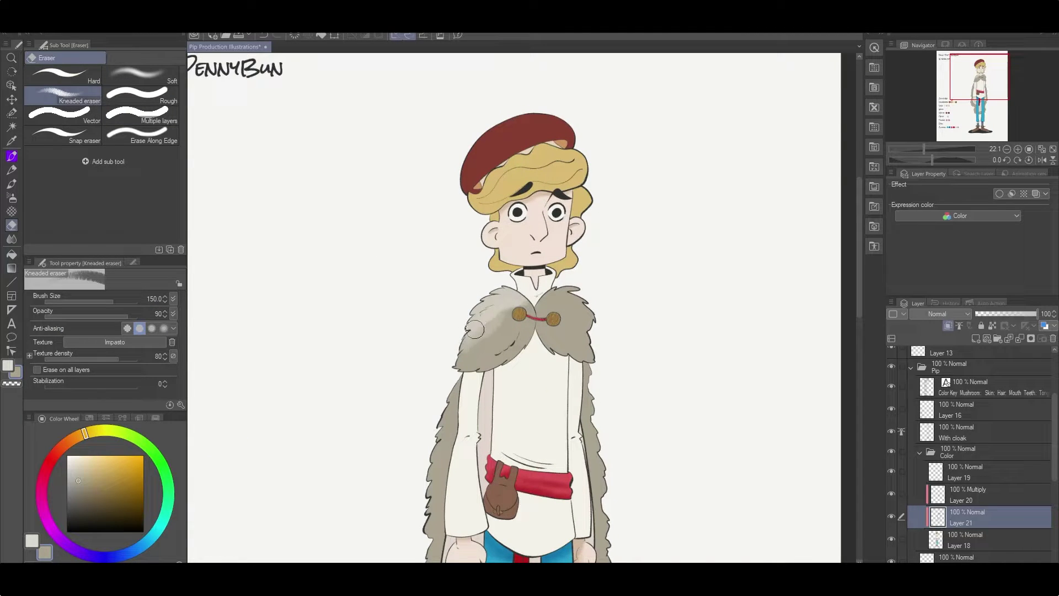
{"action": "key", "text": "j"}
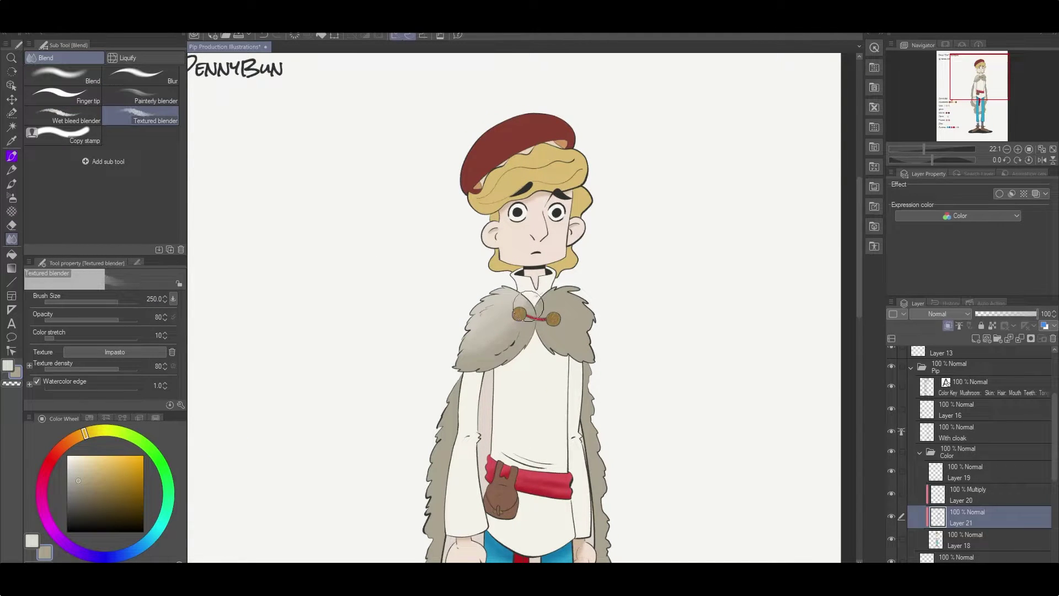
{"action": "key", "text": "e"}
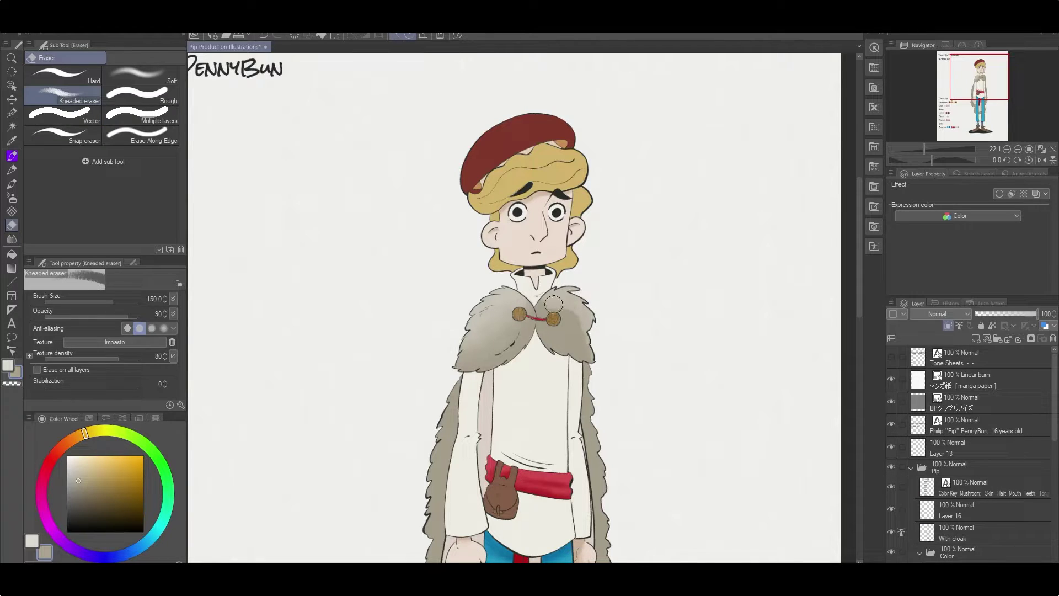
{"action": "key", "text": "j"}
{"action": "mouse_move", "coordinate": [554, 303]}
{"action": "left_mouse_down"}
{"action": "mouse_move", "coordinate": [593, 310]}
{"action": "mouse_move", "coordinate": [561, 284]}
{"action": "left_mouse_up"}
{"action": "key", "text": "e"}
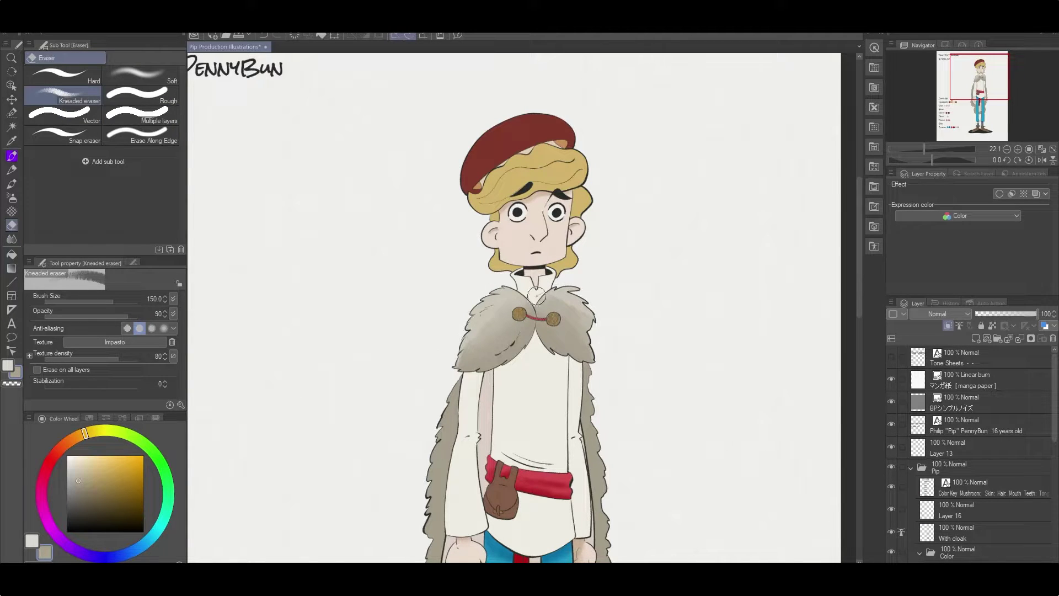
Lighten the cloak's fur edges along both sides with the Kneaded eraser and soften them with the Textured blender
{"action": "key", "text": "j"}
{"action": "mouse_move", "coordinate": [466, 345]}
{"action": "left_mouse_down"}
{"action": "mouse_move", "coordinate": [480, 277]}
{"action": "mouse_move", "coordinate": [433, 463]}
{"action": "left_mouse_up"}
{"action": "scroll", "coordinate": [982, 452], "scroll_direction": "down", "scroll_amount": 3}
{"action": "key", "text": "e"}
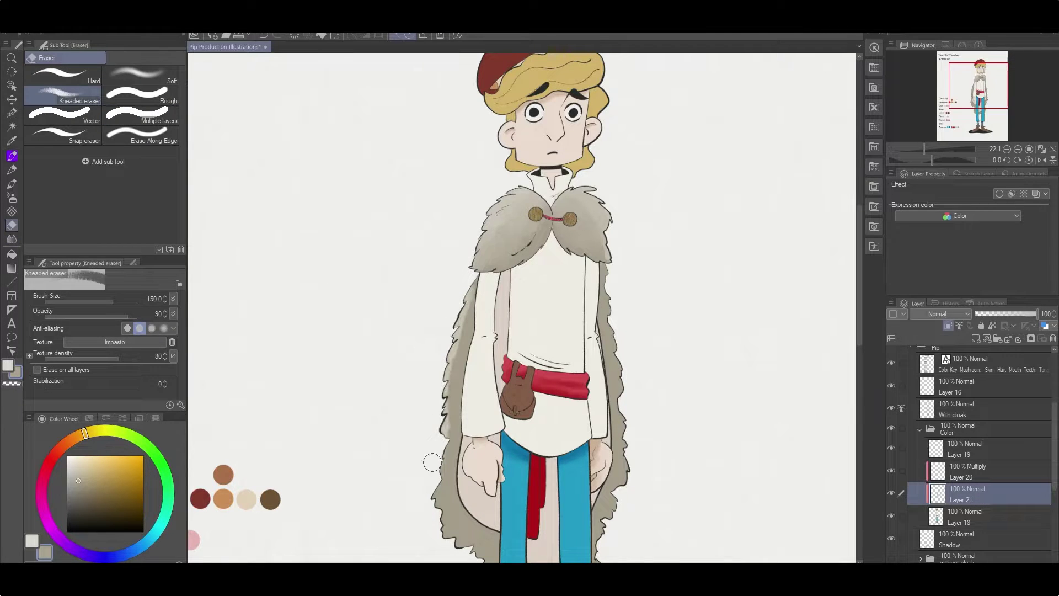
{"action": "left_click_drag", "start_coordinate": [604, 265], "coordinate": [626, 497]}
{"action": "scroll", "coordinate": [596, 458], "scroll_direction": "down", "scroll_amount": 3}
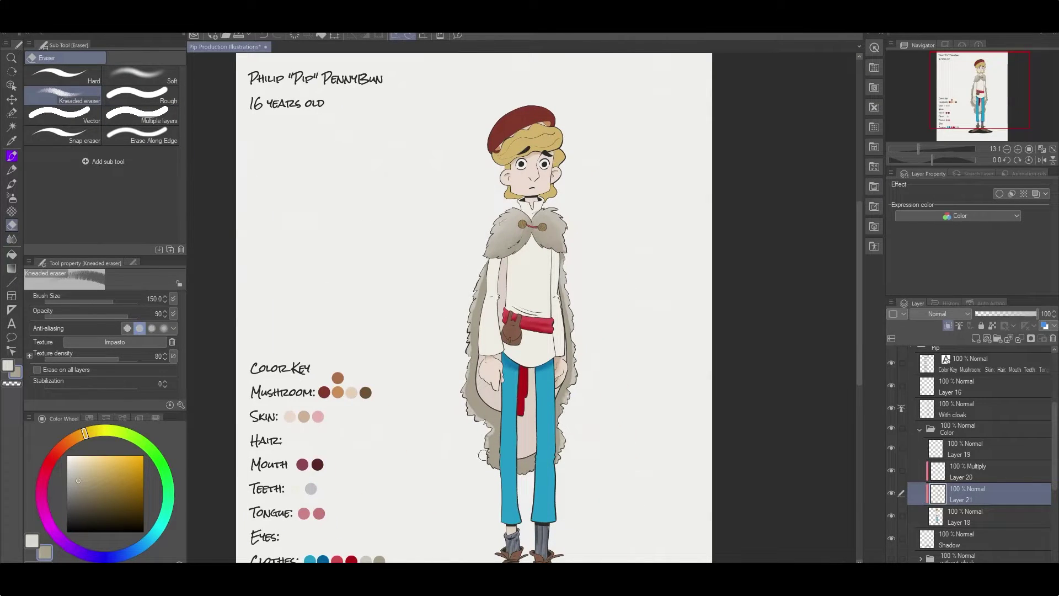
{"action": "key", "text": "j"}
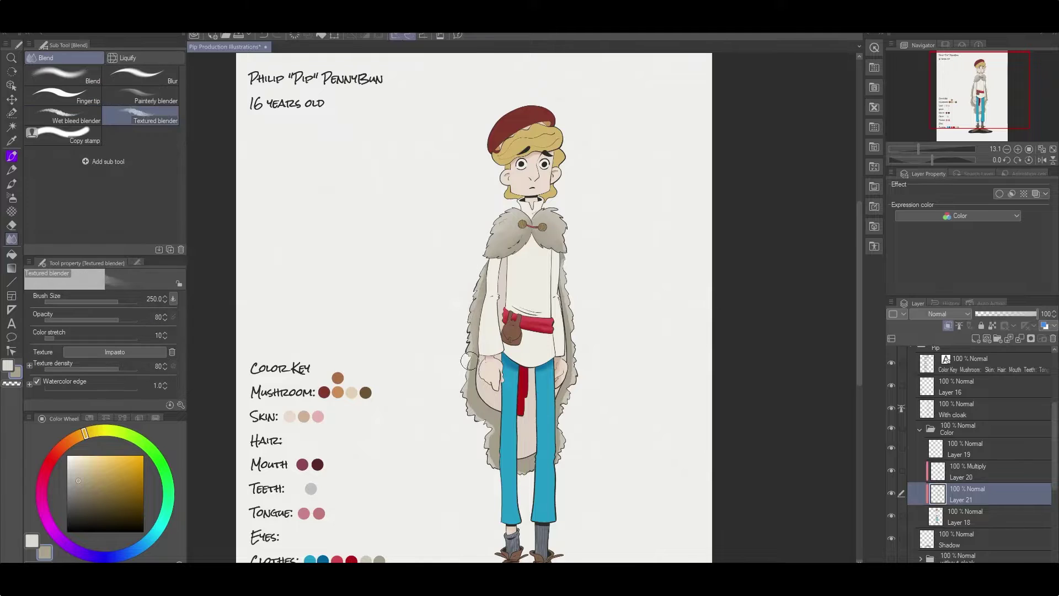
Mix a darker tan from the cloak lining's color and test it on the lining with the Ink brush
{"action": "key", "text": "p"}
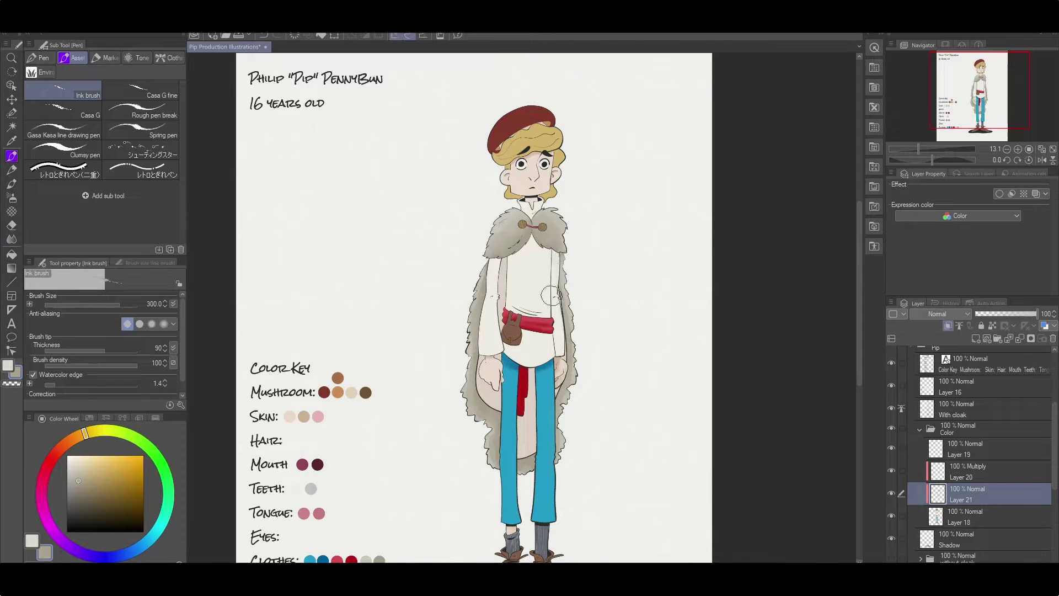
{"action": "left_click_drag", "start_coordinate": [528, 312], "coordinate": [556, 282]}
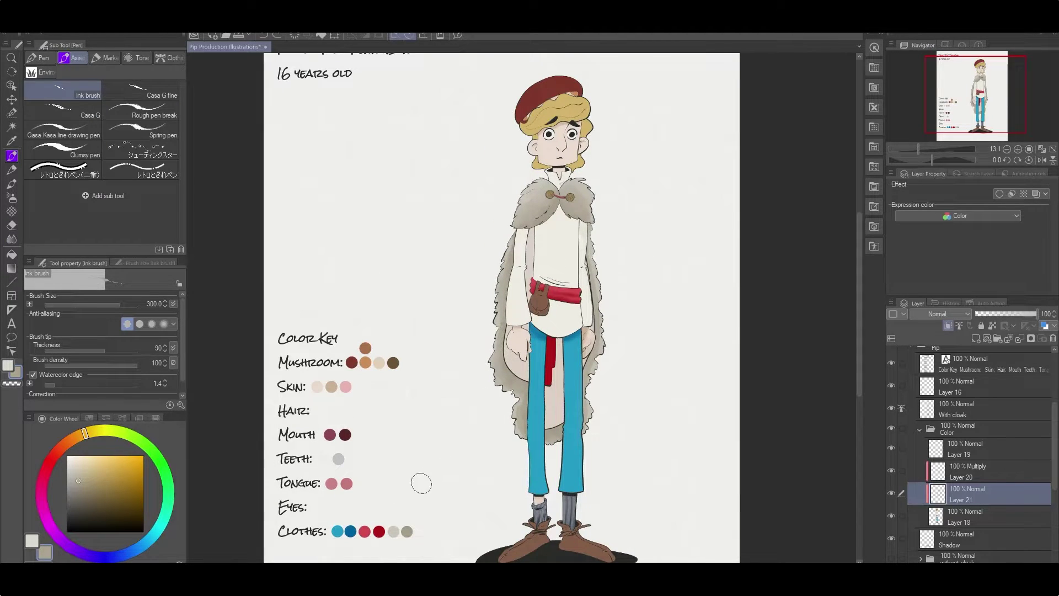
{"action": "left_click", "coordinate": [390, 512], "text": "alt"}
{"action": "scroll", "coordinate": [895, 409], "scroll_direction": "up", "scroll_amount": 4}
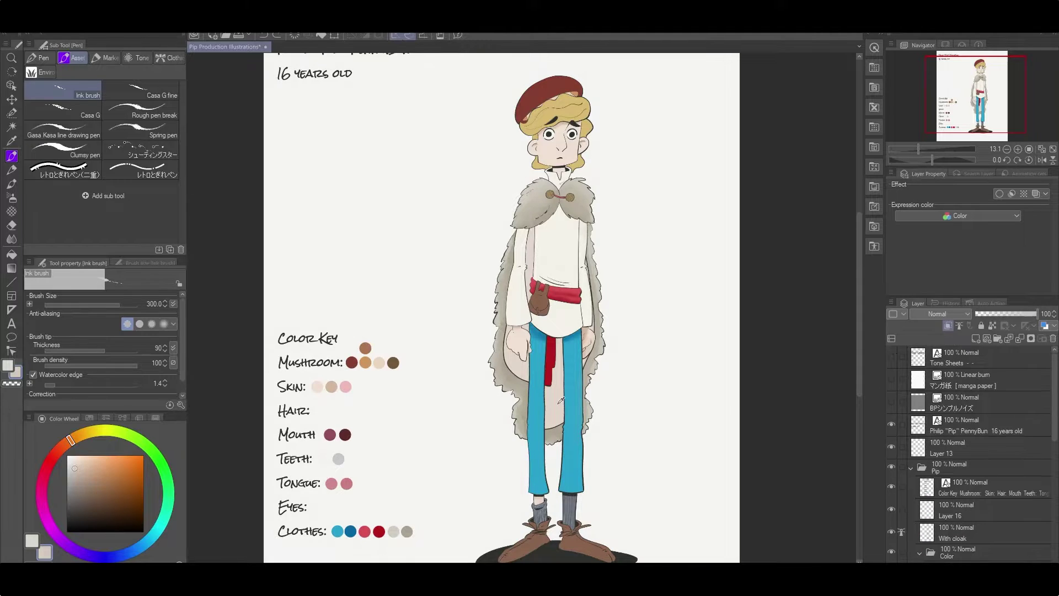
{"action": "scroll", "coordinate": [970, 481], "scroll_direction": "down", "scroll_amount": 3}
{"action": "left_click", "coordinate": [970, 481]}
{"action": "scroll", "coordinate": [626, 373], "scroll_direction": "up", "scroll_amount": 3}
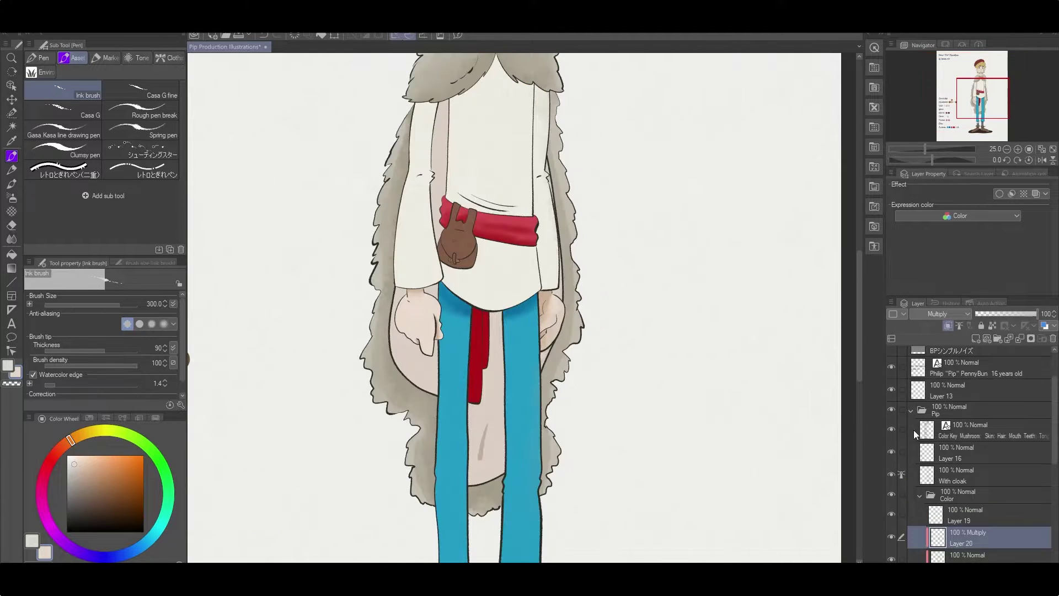
{"action": "scroll", "coordinate": [913, 429], "scroll_direction": "up", "scroll_amount": 2}
{"action": "left_click_drag", "start_coordinate": [486, 440], "coordinate": [736, 147]}
{"action": "scroll", "coordinate": [971, 469], "scroll_direction": "down", "scroll_amount": 3}
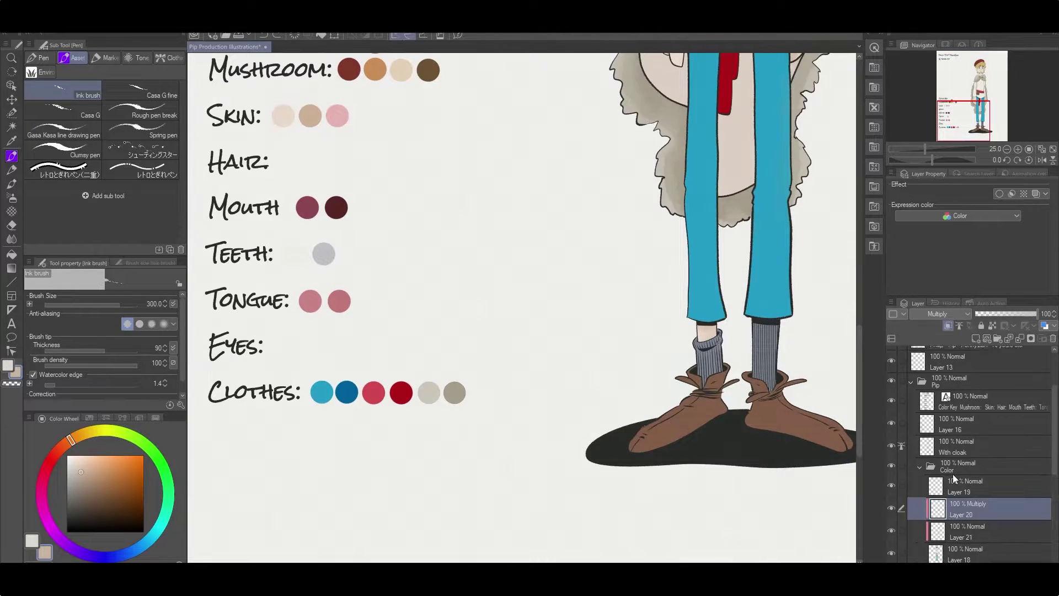
{"action": "left_click", "coordinate": [971, 488]}
{"action": "key", "text": "w"}
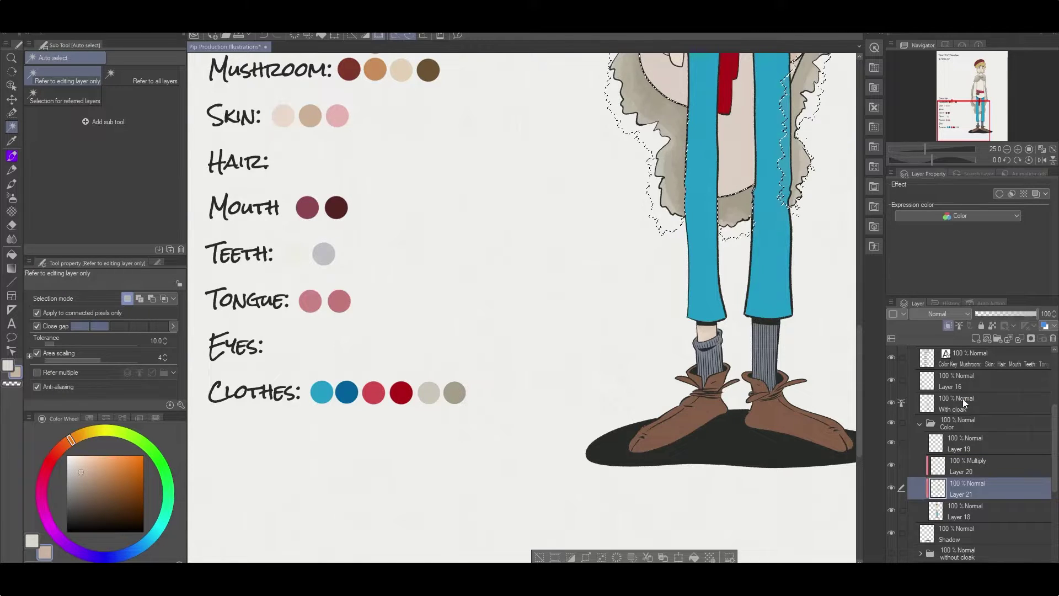
{"action": "key", "text": "ctrl+d"}
Add a swatch in the cloak lining's pale beige after the last Clothes swatch on Layer 16
{"action": "scroll", "coordinate": [955, 446], "scroll_direction": "up", "scroll_amount": 5}
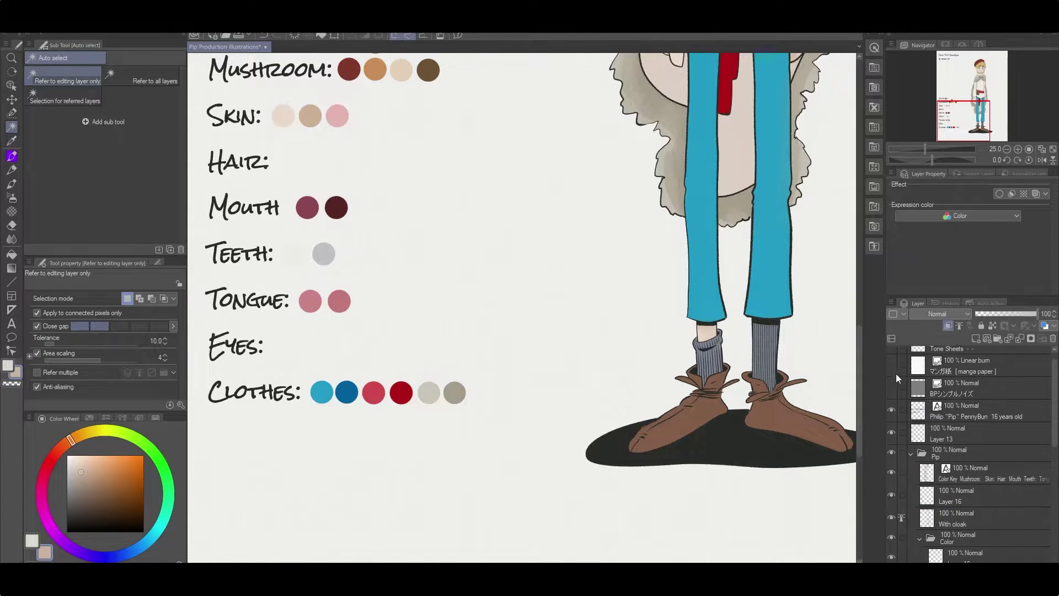
{"action": "left_click", "coordinate": [724, 166], "text": "alt"}
{"action": "left_click", "coordinate": [12, 157]}
{"action": "left_click", "coordinate": [449, 398]}
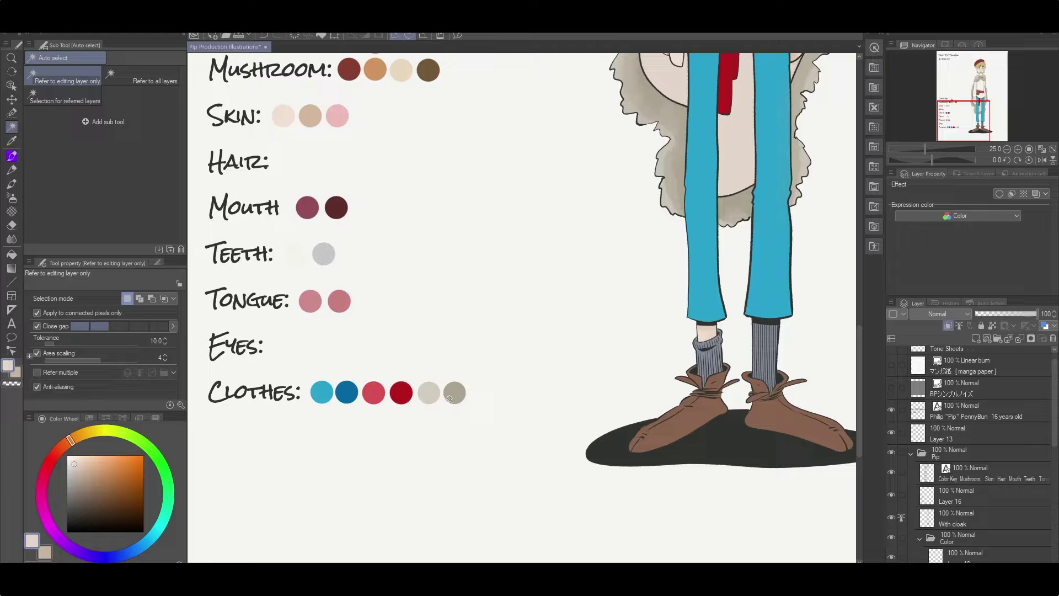
{"action": "left_click", "coordinate": [963, 518]}
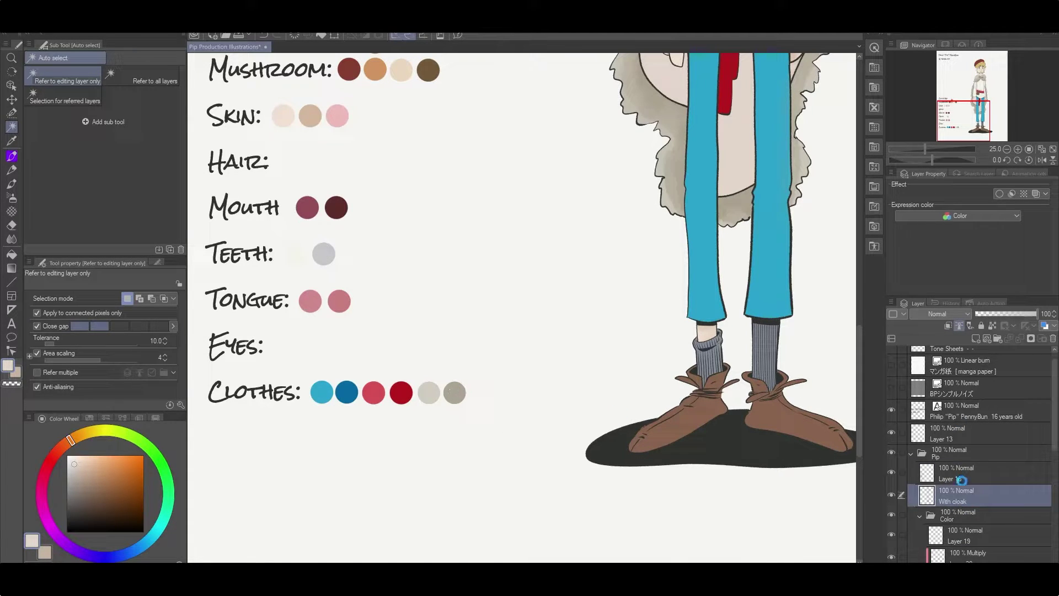
{"action": "left_click", "coordinate": [962, 479]}
{"action": "left_click", "coordinate": [463, 389]}
{"action": "key", "text": "Right"}
{"action": "key", "text": "Right"}
{"action": "key", "text": "Right"}
{"action": "key", "text": "Right"}
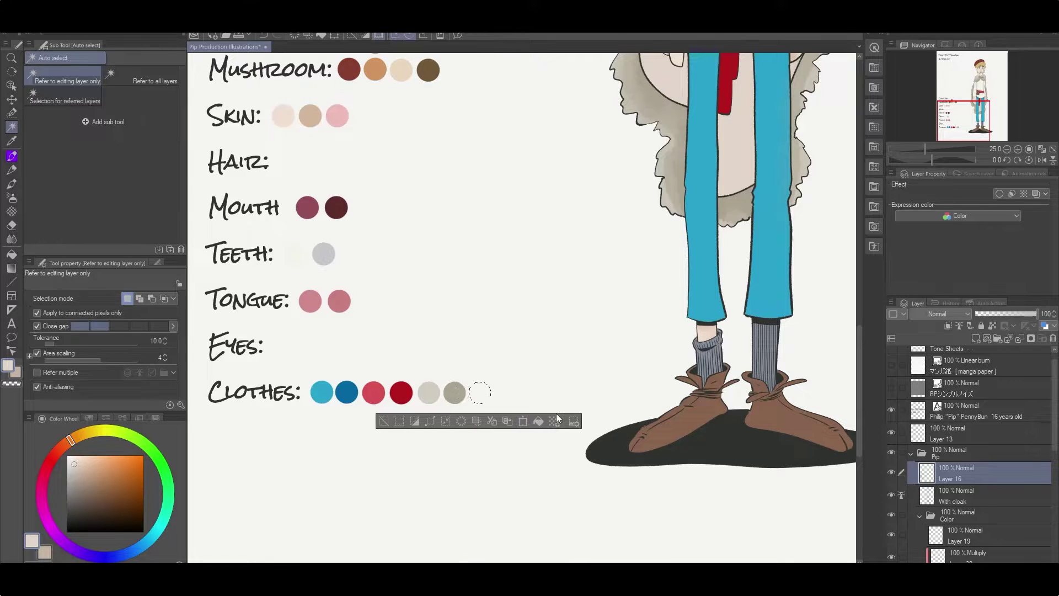
{"action": "left_click", "coordinate": [542, 421]}
Add a darker tan swatch beside the pale beige one in the Clothes row and clear the selection
{"action": "key", "text": "Right"}
{"action": "key", "text": "Right"}
{"action": "key", "text": "Right"}
{"action": "key", "text": "Right"}
{"action": "left_click", "coordinate": [563, 421]}
{"action": "key", "text": "ctrl+d"}
Fill the cloak lining between the legs with the darker tan on Layer 21
{"action": "scroll", "coordinate": [971, 496], "scroll_direction": "down", "scroll_amount": 3}
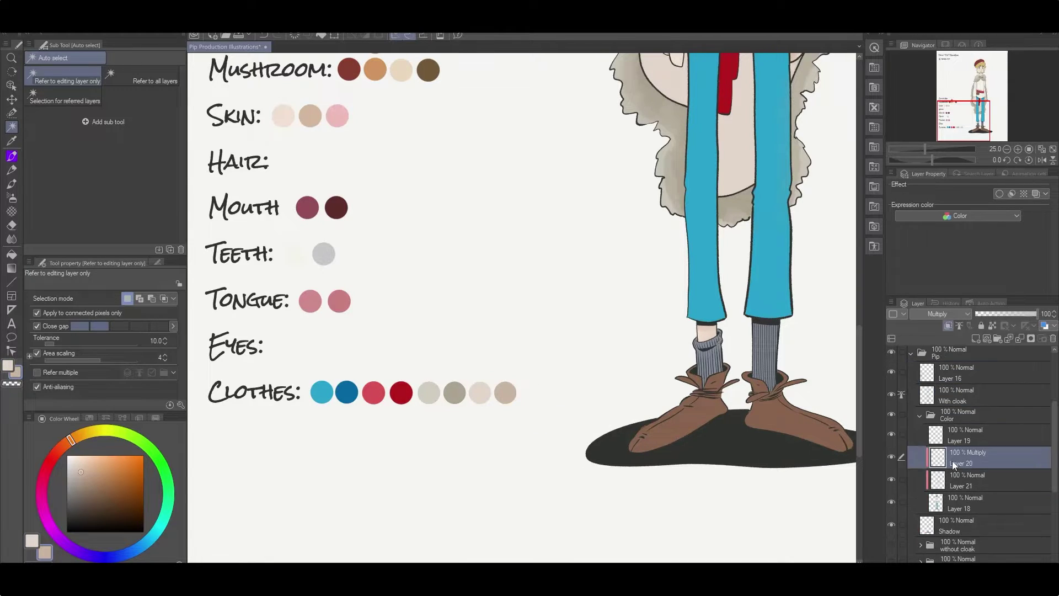
{"action": "left_click", "coordinate": [951, 496]}
{"action": "key", "text": "ctrl+minus"}
{"action": "left_click", "coordinate": [951, 498]}
{"action": "scroll", "coordinate": [951, 498], "scroll_direction": "down", "scroll_amount": 1}
{"action": "key", "text": "j"}
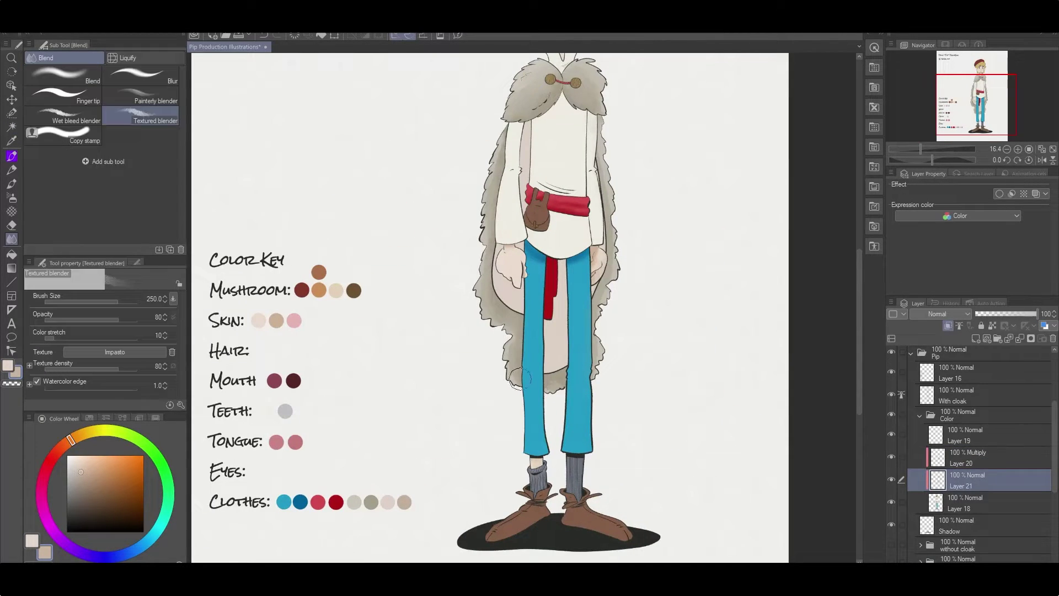
{"action": "key", "text": "g"}
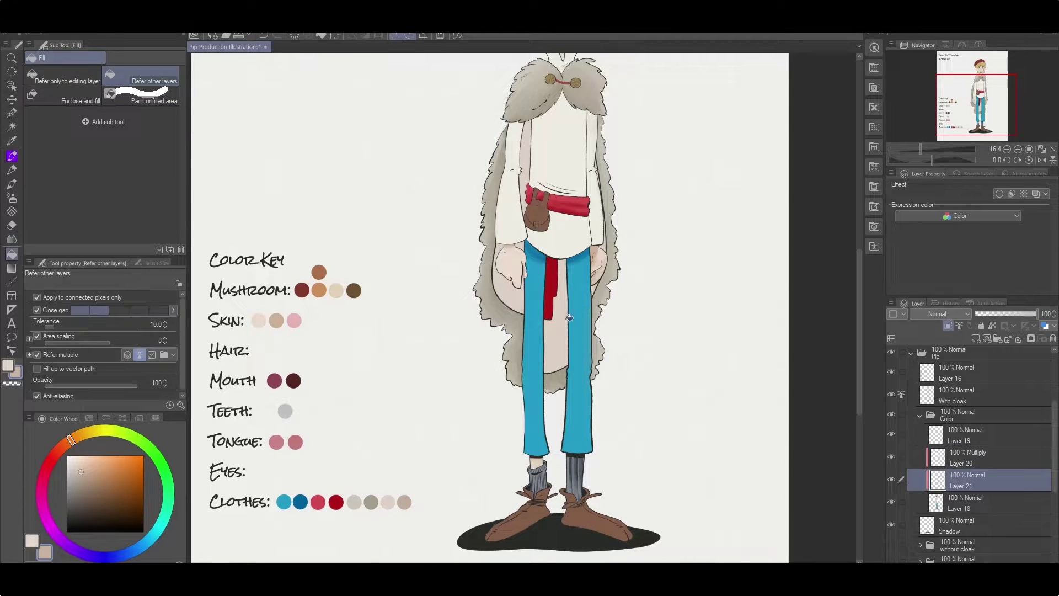
{"action": "scroll", "coordinate": [607, 264], "scroll_direction": "up", "scroll_amount": 2}
Shade the strip of cloak lining beside the arm using the Ink brush and refine it with the Kneaded eraser
{"action": "key", "text": "p"}
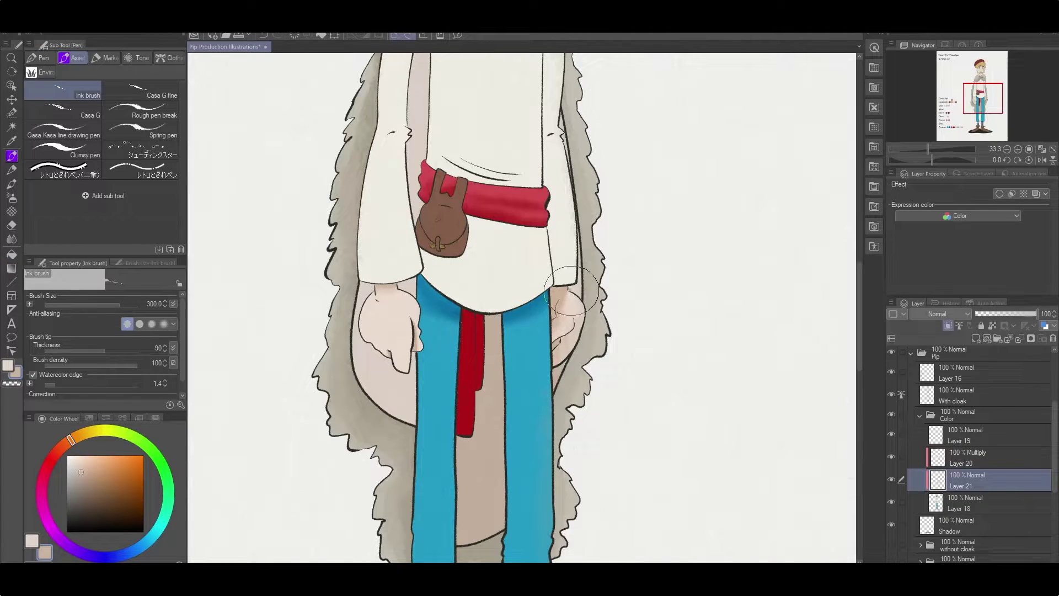
{"action": "scroll", "coordinate": [579, 262], "scroll_direction": "up", "scroll_amount": 3}
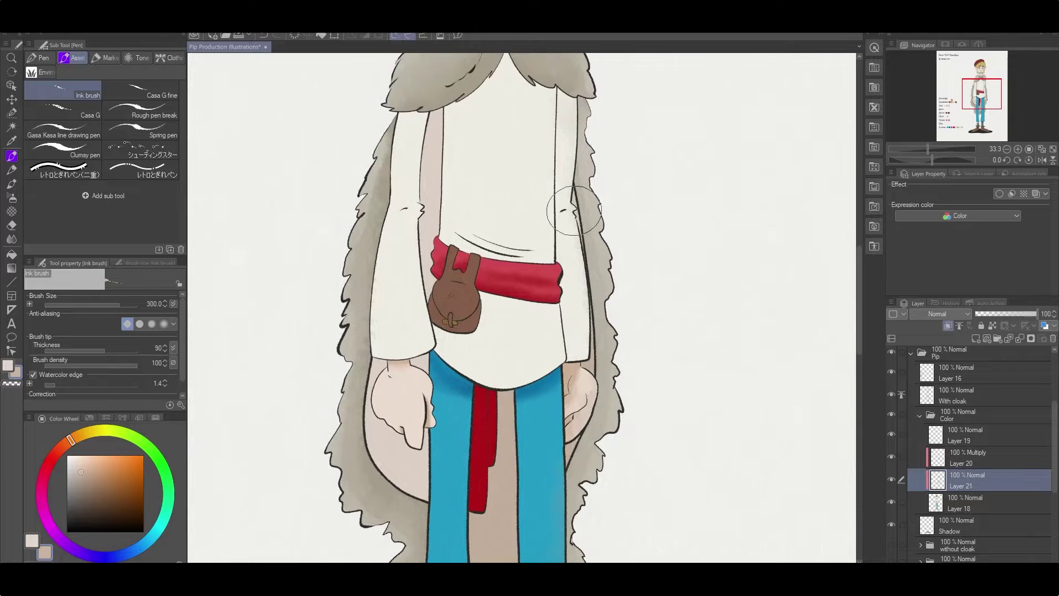
{"action": "left_click_drag", "start_coordinate": [433, 133], "coordinate": [434, 331]}
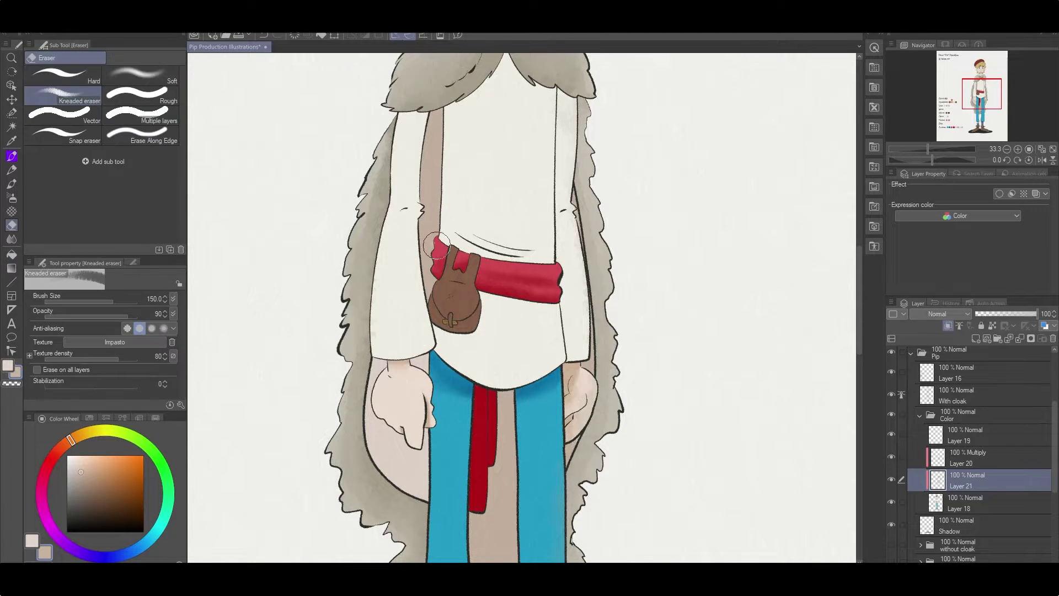
{"action": "scroll", "coordinate": [434, 239], "scroll_direction": "down", "scroll_amount": 5}
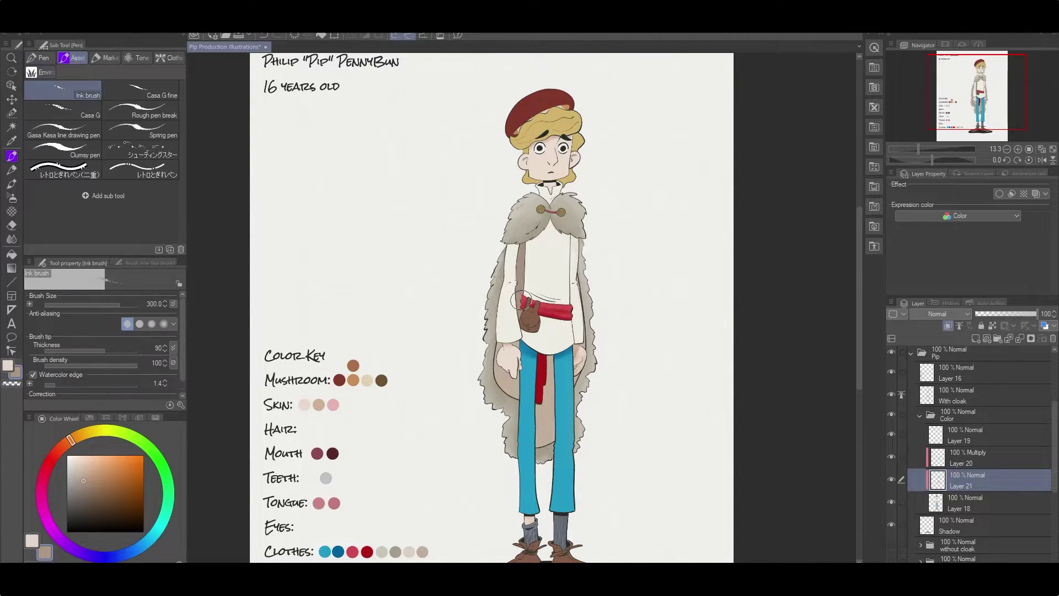
Add a deeper brown lining swatch at the end of the Clothes row on Layer 16
{"action": "scroll", "coordinate": [478, 404], "scroll_direction": "up", "scroll_amount": 5}
{"action": "key", "text": "w"}
{"action": "scroll", "coordinate": [994, 431], "scroll_direction": "up", "scroll_amount": 2}
{"action": "left_click", "coordinate": [994, 431]}
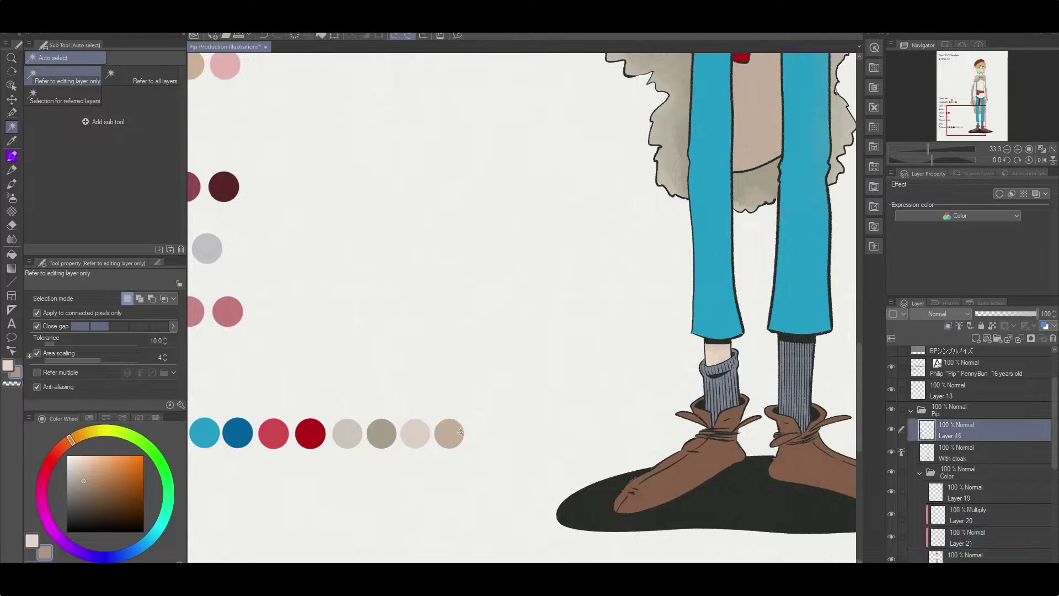
{"action": "left_click", "coordinate": [450, 439]}
{"action": "left_click_drag", "start_coordinate": [450, 439], "coordinate": [482, 435]}
{"action": "left_click", "coordinate": [544, 467]}
{"action": "key", "text": "ctrl+d"}
{"action": "scroll", "coordinate": [496, 466], "scroll_direction": "down", "scroll_amount": 5}
Rename the swatch layer as Color and merge Layer 21 down into Layer 18
{"action": "scroll", "coordinate": [960, 447], "scroll_direction": "down", "scroll_amount": 1}
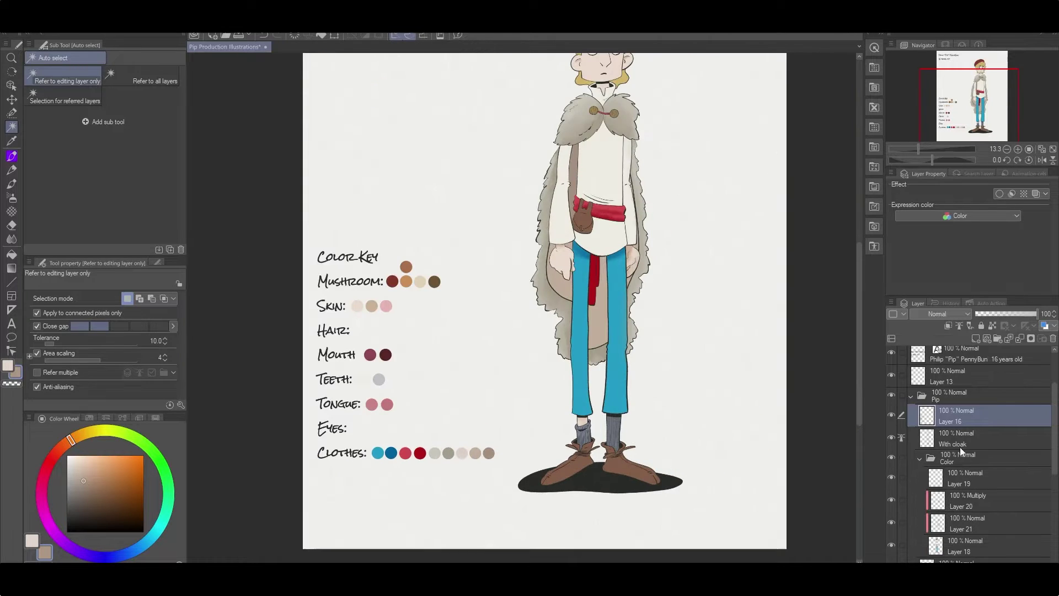
{"action": "scroll", "coordinate": [723, 430], "scroll_direction": "down", "scroll_amount": 1}
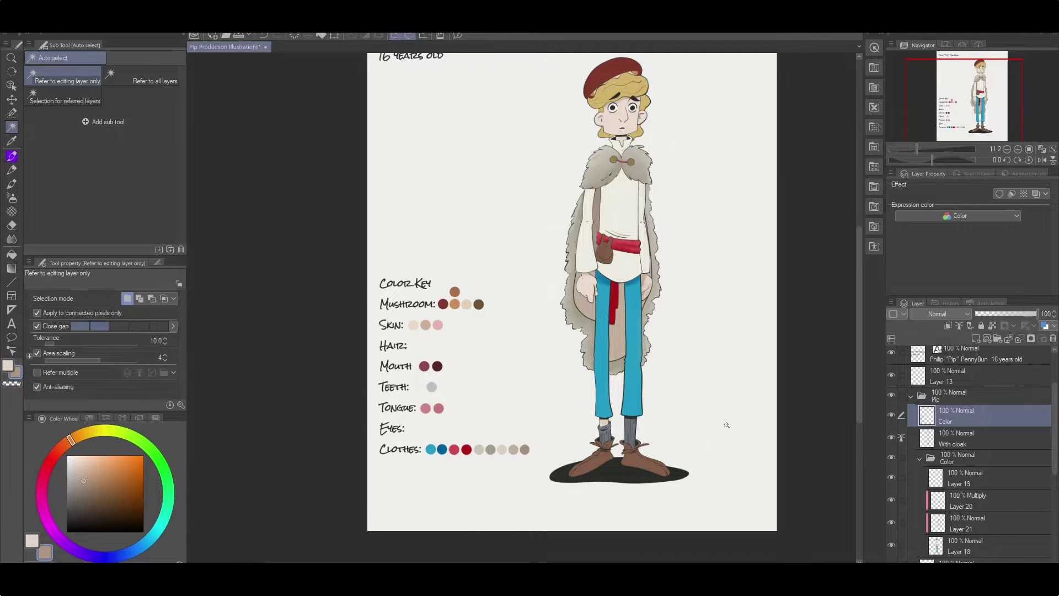
{"action": "left_click", "coordinate": [962, 501]}
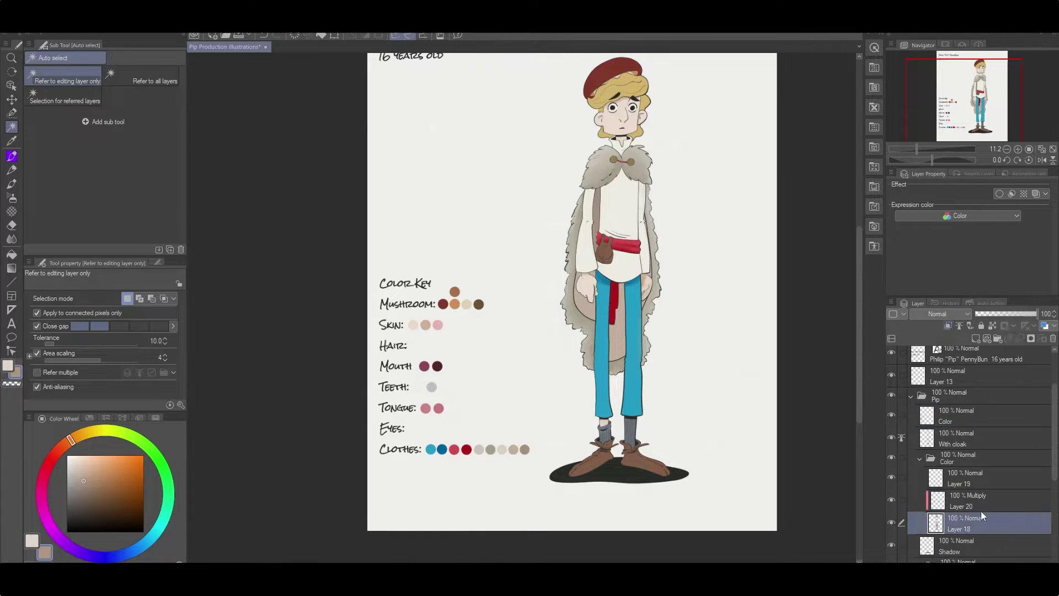
Create a clipped layer above Layer 18 in Multiply mode and pick the socks' blue-grey as the shading color
{"action": "scroll", "coordinate": [651, 449], "scroll_direction": "up", "scroll_amount": 5}
{"action": "scroll", "coordinate": [927, 400], "scroll_direction": "up", "scroll_amount": 3}
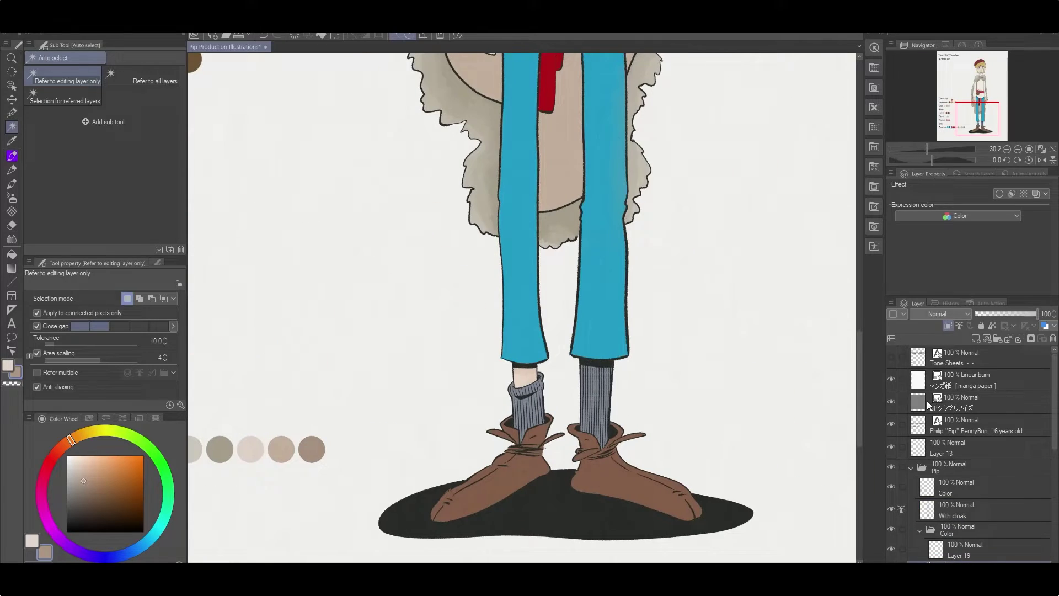
{"action": "key", "text": "i"}
{"action": "left_click", "coordinate": [249, 258]}
{"action": "scroll", "coordinate": [536, 326], "scroll_direction": "down", "scroll_amount": 4}
{"action": "scroll", "coordinate": [941, 518], "scroll_direction": "down", "scroll_amount": 1}
{"action": "left_click", "coordinate": [940, 313]}
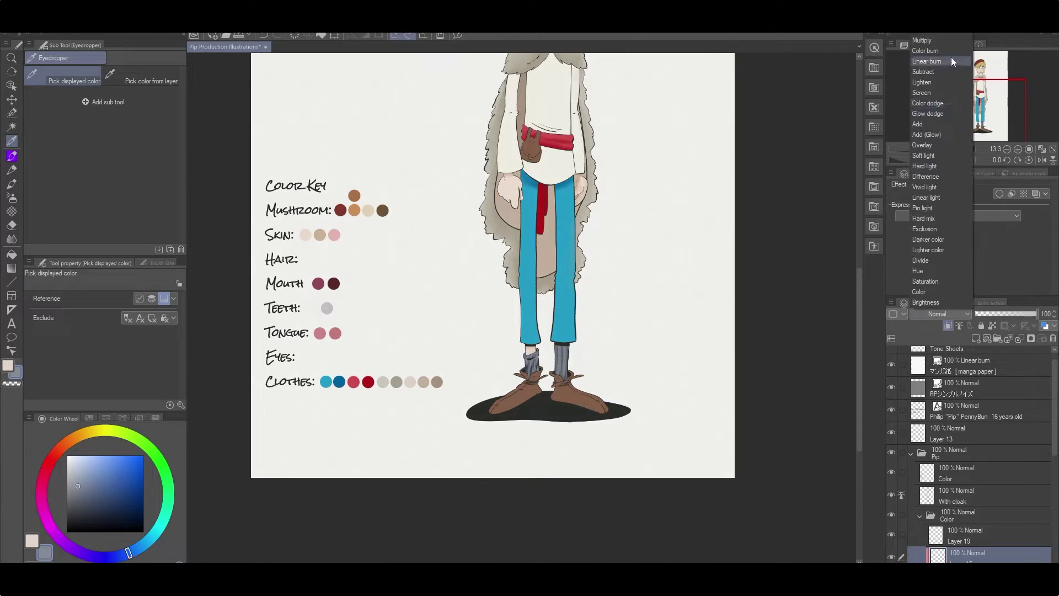
{"action": "left_click", "coordinate": [922, 41]}
Shade both socks with the Bleeding brush and trim the shading with the Hard eraser
{"action": "key", "text": "b"}
{"action": "scroll", "coordinate": [716, 359], "scroll_direction": "up", "scroll_amount": 3}
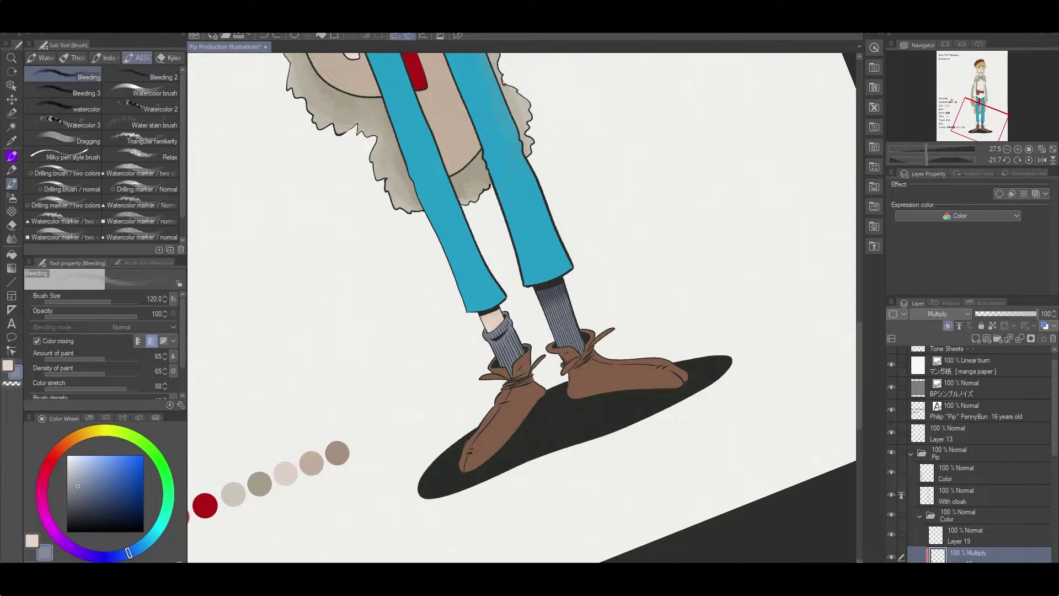
{"action": "key", "text": "e"}
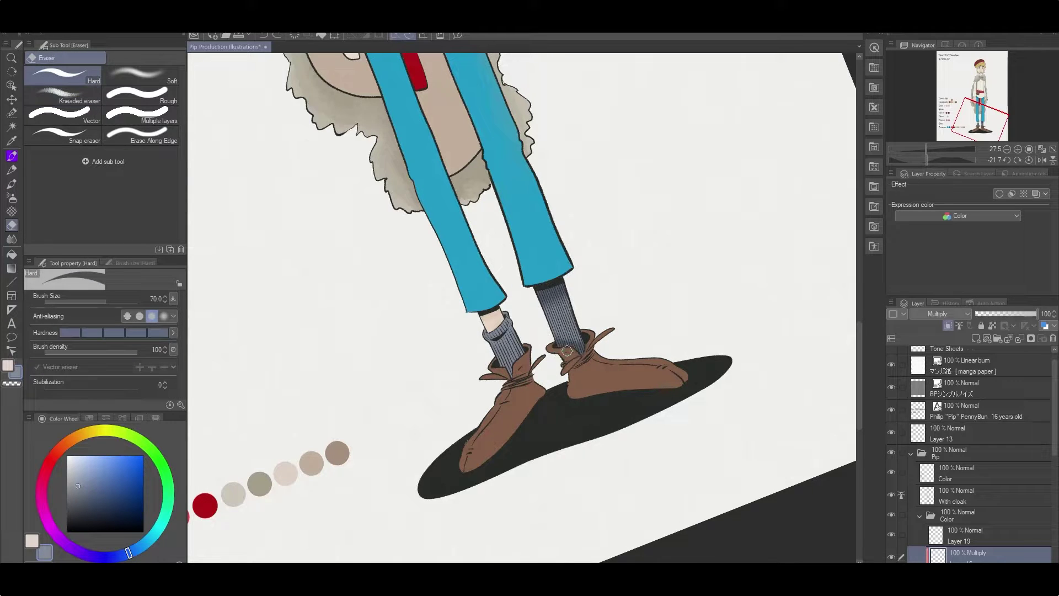
{"action": "key", "text": "b"}
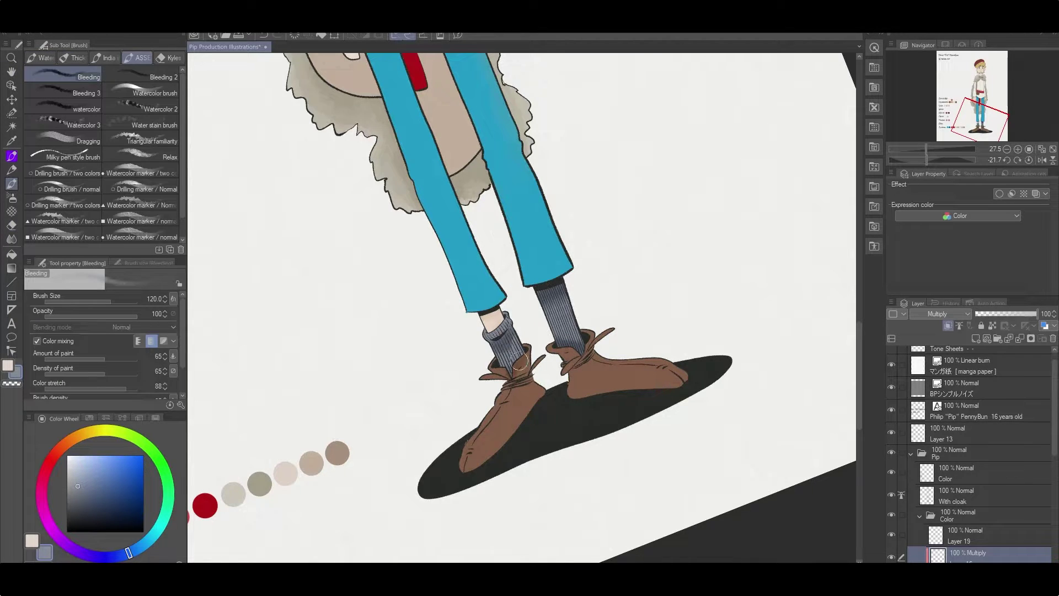
{"action": "key", "text": "e"}
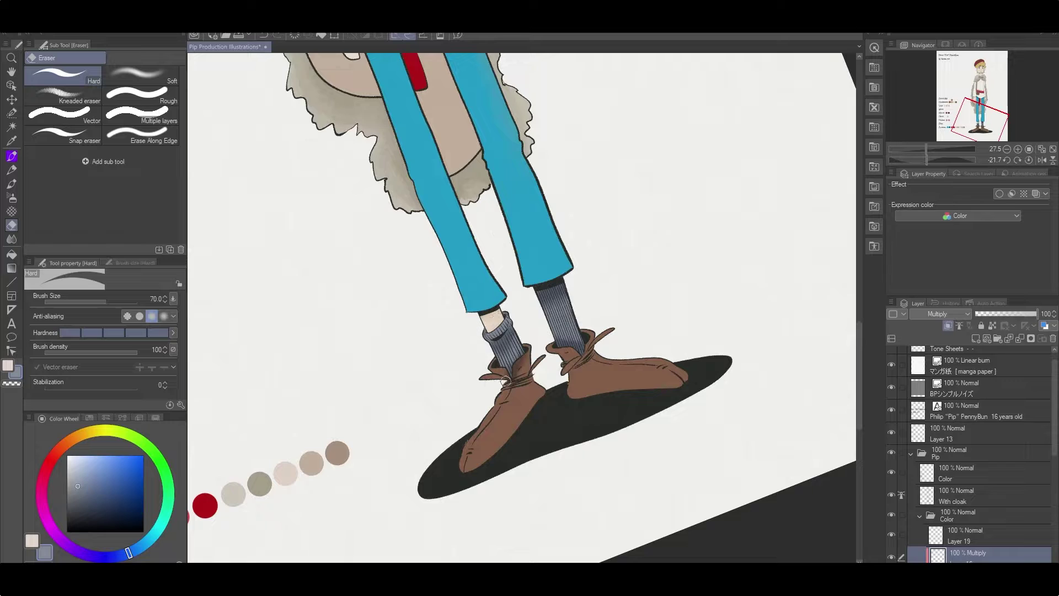
{"action": "key", "text": "b"}
{"action": "key", "text": "e"}
{"action": "key", "text": "b"}
{"action": "key", "text": "e"}
{"action": "scroll", "coordinate": [552, 397], "scroll_direction": "down", "scroll_amount": 5}
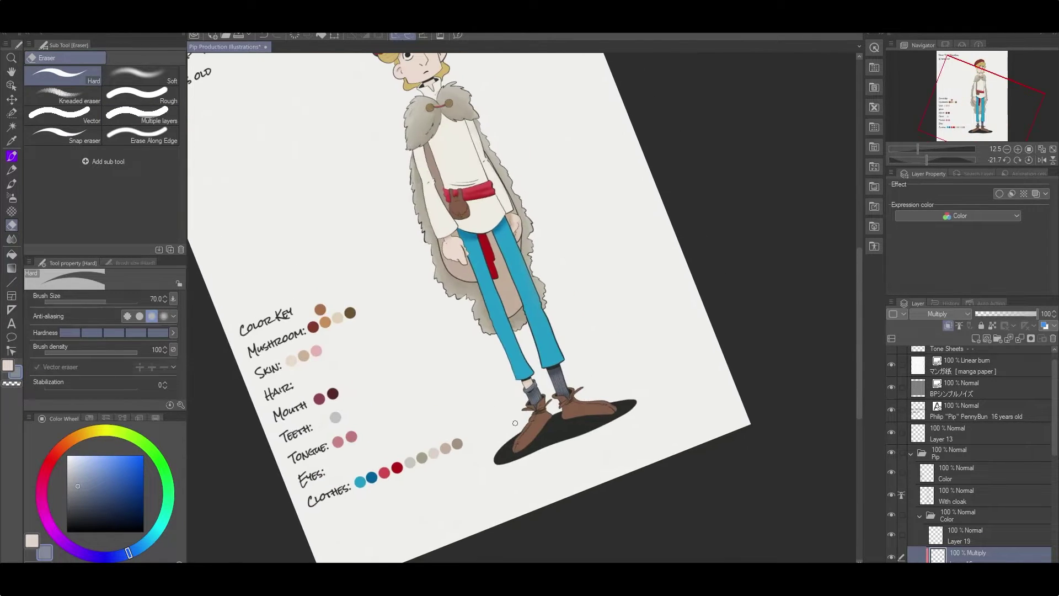
Reset the canvas rotation and add a blue-grey sock swatch below the first Clothes swatch on the Color layer
{"action": "scroll", "coordinate": [455, 444], "scroll_direction": "up", "scroll_amount": 2}
{"action": "scroll", "coordinate": [960, 527], "scroll_direction": "up", "scroll_amount": 1}
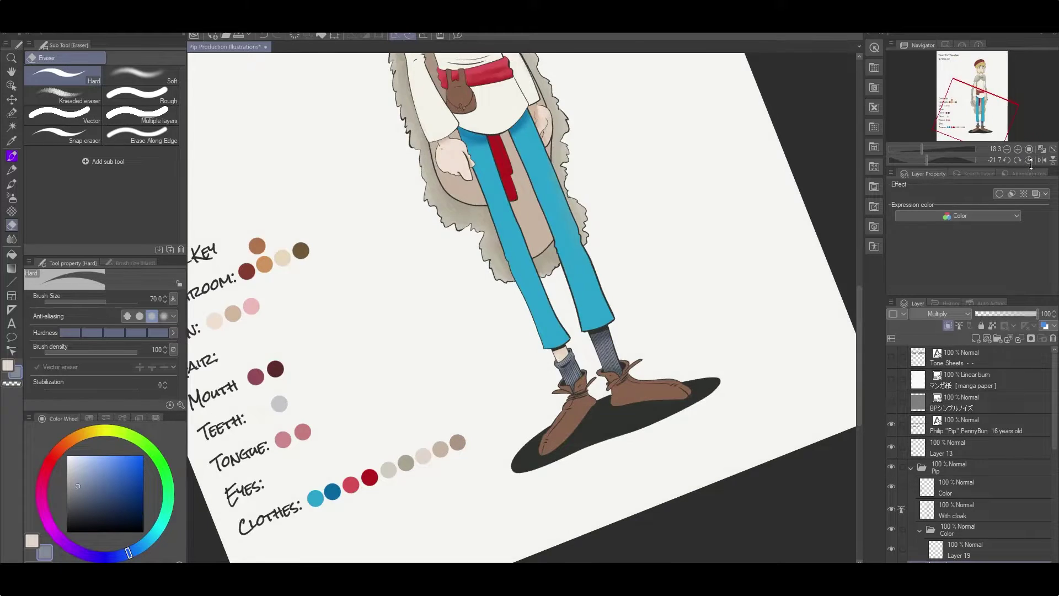
{"action": "left_click", "coordinate": [1029, 160]}
{"action": "key", "text": "m"}
{"action": "left_click", "coordinate": [387, 419]}
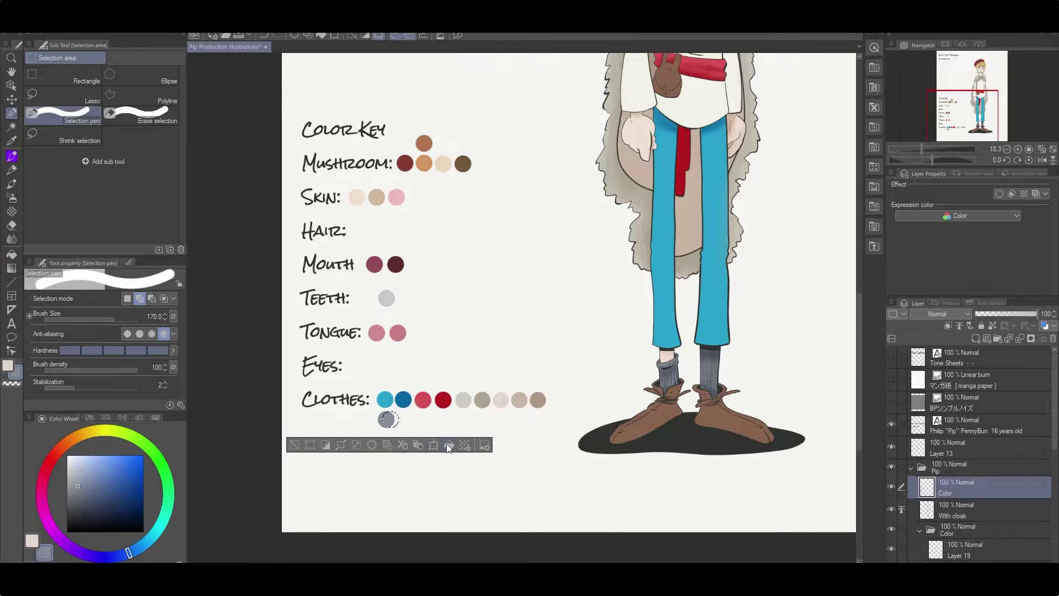
Sample the shaded blue-grey of the socks for a second sock swatch on the Color layer
{"action": "scroll", "coordinate": [670, 372], "scroll_direction": "up", "scroll_amount": 3}
{"action": "scroll", "coordinate": [971, 469], "scroll_direction": "down", "scroll_amount": 2}
{"action": "left_click", "coordinate": [941, 485]}
{"action": "key", "text": "b"}
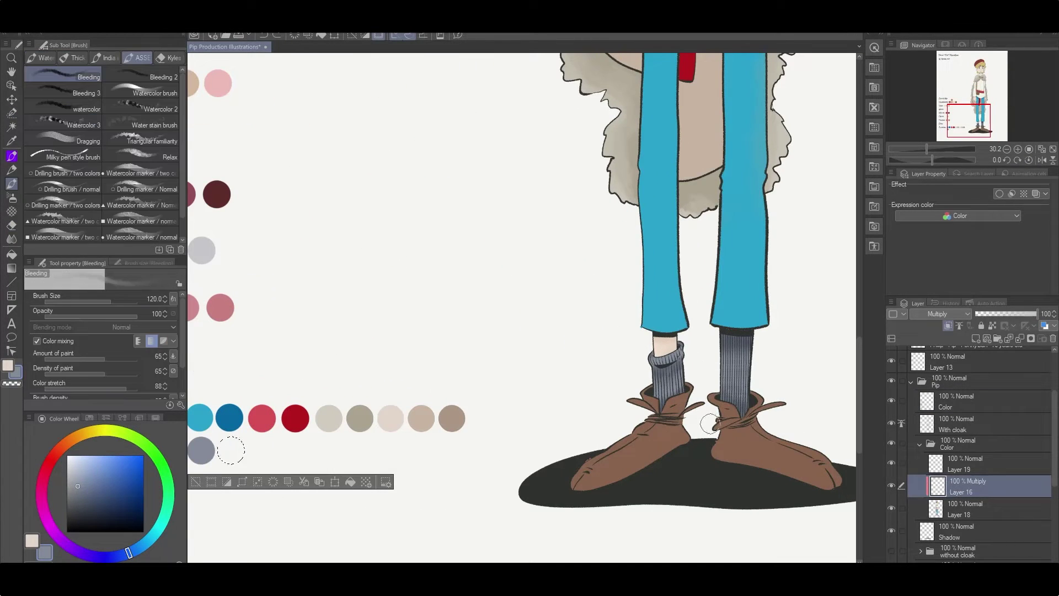
{"action": "key", "text": "p"}
{"action": "key", "text": "ctrl+d"}
{"action": "key", "text": "i"}
{"action": "left_click", "coordinate": [744, 374]}
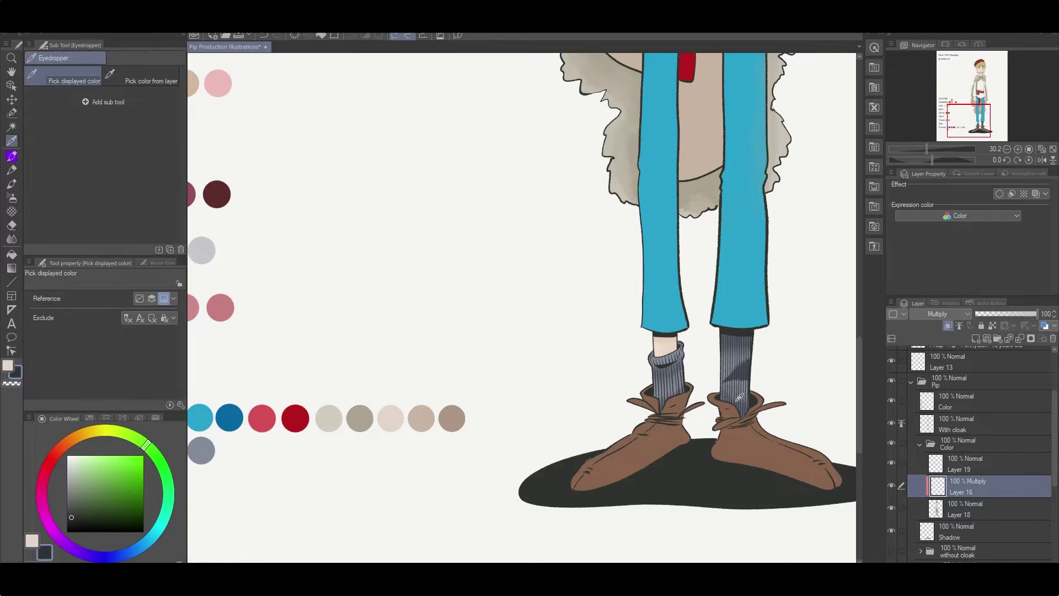
{"action": "scroll", "coordinate": [744, 374], "scroll_direction": "up", "scroll_amount": 3}
{"action": "left_click", "coordinate": [740, 386]}
{"action": "scroll", "coordinate": [739, 386], "scroll_direction": "down", "scroll_amount": 4}
{"action": "left_click", "coordinate": [966, 401]}
{"action": "key", "text": "w"}
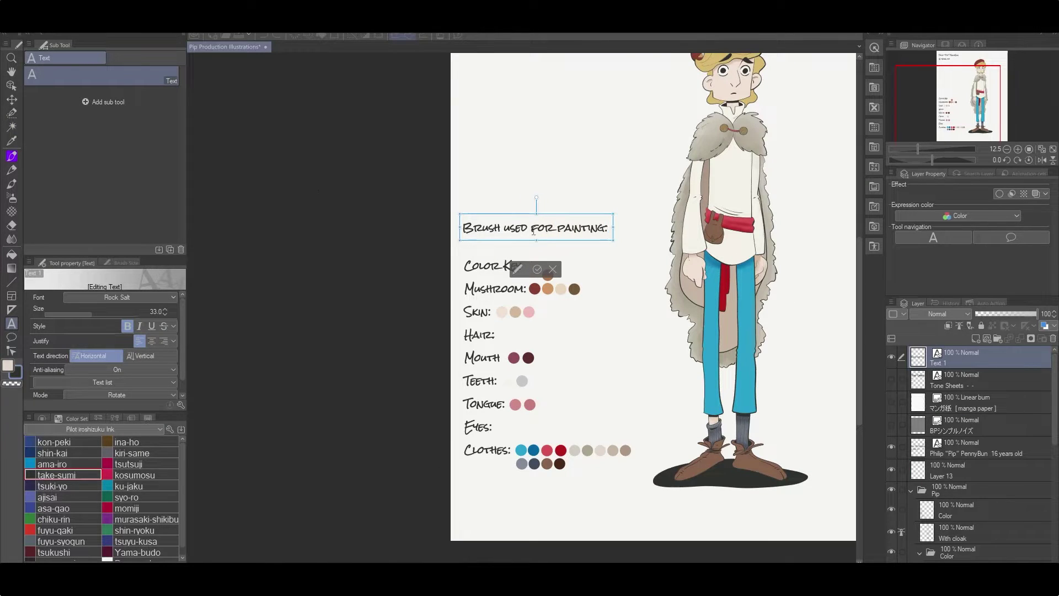
Place the note "Brush used for painting:" on two lines below the Clothes swatches and append "Bleeding Brushes"
{"action": "mouse_move", "coordinate": [536, 228]}
{"action": "left_mouse_down"}
{"action": "mouse_move", "coordinate": [534, 496]}
{"action": "mouse_move", "coordinate": [730, 492]}
{"action": "mouse_move", "coordinate": [833, 390]}
{"action": "left_mouse_up"}
{"action": "mouse_move", "coordinate": [629, 332]}
{"action": "left_mouse_down"}
{"action": "mouse_move", "coordinate": [330, 454]}
{"action": "mouse_move", "coordinate": [621, 315]}
{"action": "mouse_move", "coordinate": [365, 440]}
{"action": "mouse_move", "coordinate": [332, 444]}
{"action": "left_mouse_up"}
{"action": "left_click", "coordinate": [333, 444]}
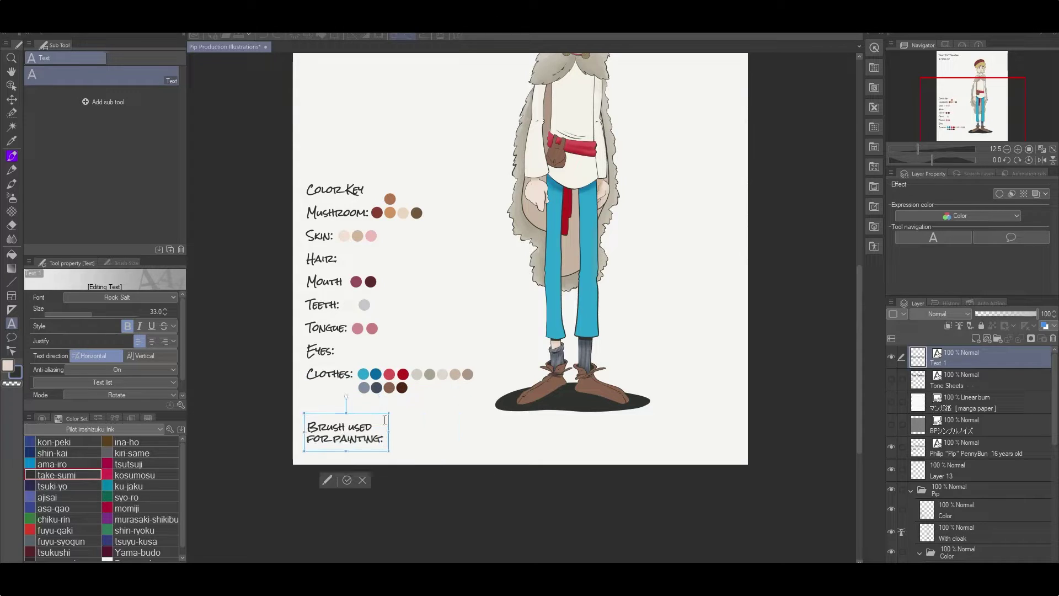
{"action": "left_click", "coordinate": [384, 441]}
{"action": "type", "text": "Bleeding Brushes"}
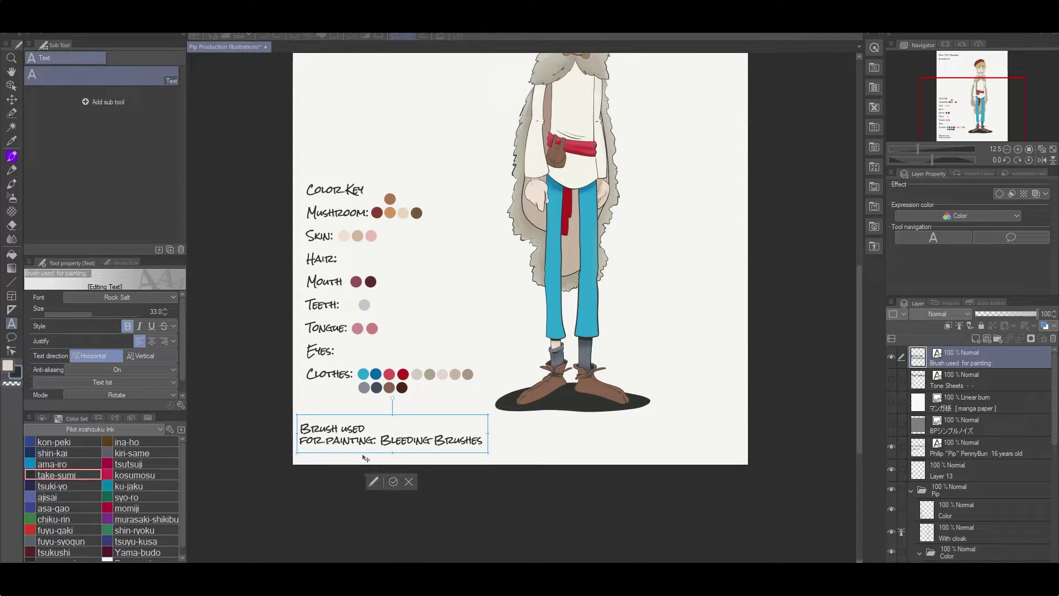
Reduce the brush note's text size to 29, prefix it with "Note -" and break it into "Note - Brush used for painting:" and "Bleeding Brushes"
{"action": "left_click_drag", "start_coordinate": [91, 314], "coordinate": [90, 314]}
{"action": "left_click", "coordinate": [300, 428]}
{"action": "type", "text": "Note -"}
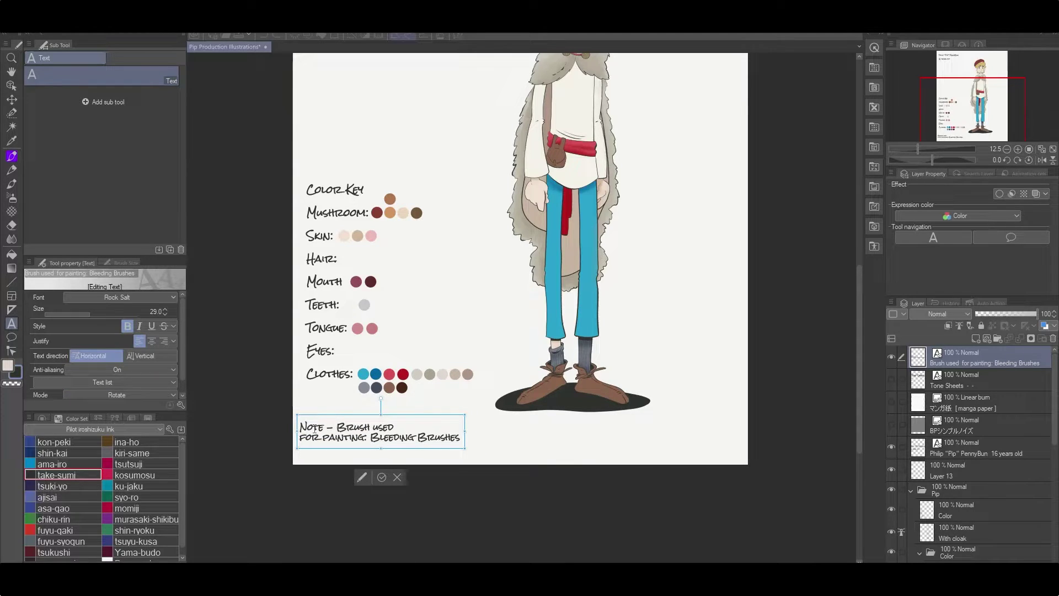
{"action": "key", "text": "Delete"}
{"action": "key", "text": "BackSpace"}
{"action": "key", "text": "Return"}
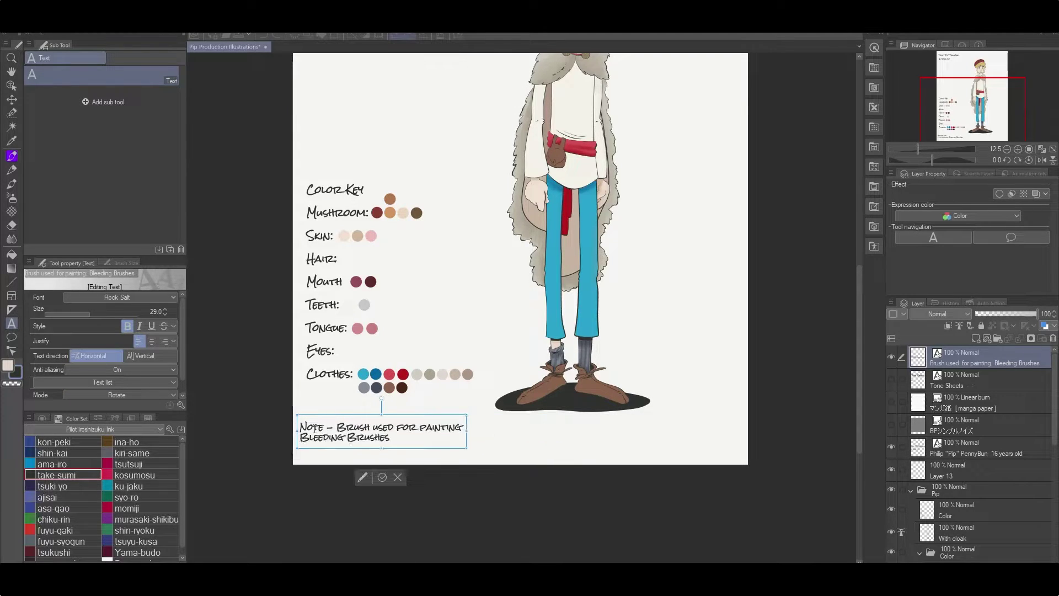
Place the note layer above the Color layer in the Pip folder and shift both layers together higher up the page
{"action": "left_click_drag", "start_coordinate": [970, 358], "coordinate": [973, 500]}
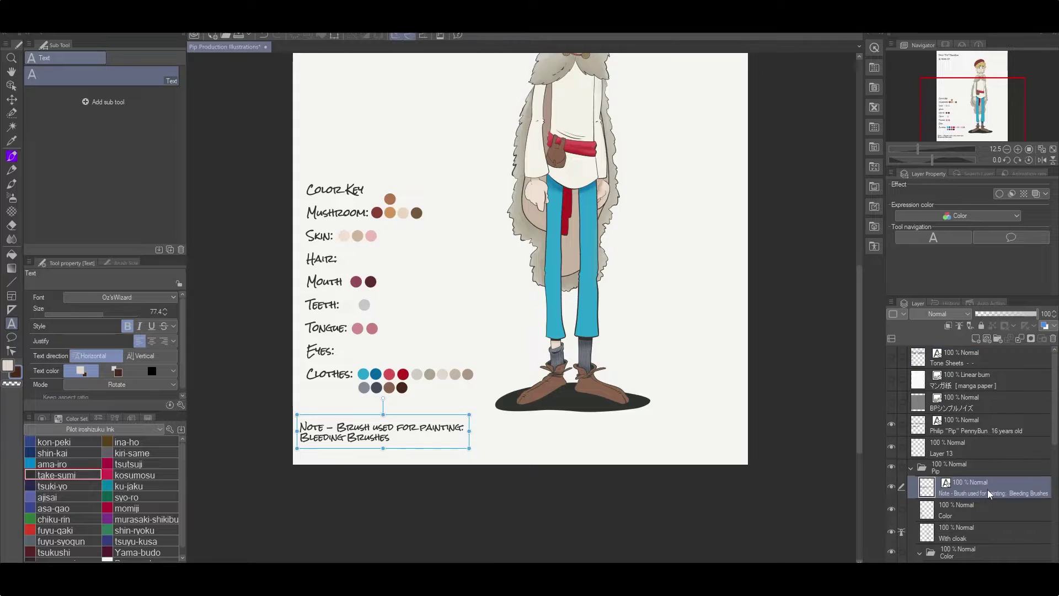
{"action": "left_click", "coordinate": [970, 510], "text": "ctrl"}
{"action": "key", "text": "ctrl+t"}
{"action": "left_click_drag", "start_coordinate": [352, 363], "coordinate": [351, 281]}
{"action": "key", "text": "Return"}
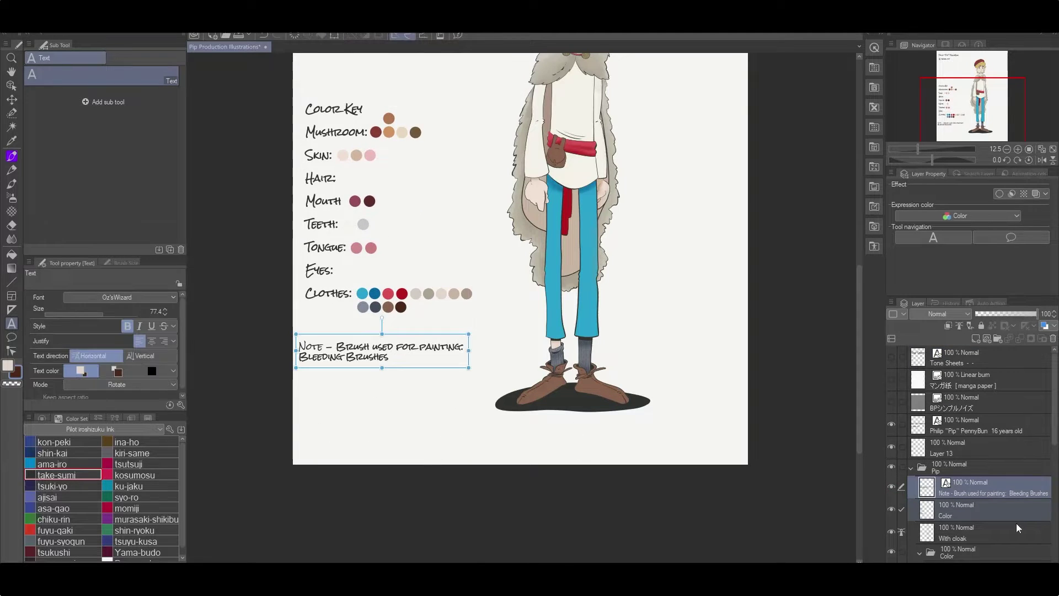
Select the brown areas of both boots with Auto select, referring to the editing layer only
{"action": "left_click", "coordinate": [971, 510]}
{"action": "scroll", "coordinate": [321, 423], "scroll_direction": "up", "scroll_amount": 2}
{"action": "key", "text": "i"}
{"action": "key", "text": "w"}
{"action": "scroll", "coordinate": [958, 545], "scroll_direction": "down", "scroll_amount": 3}
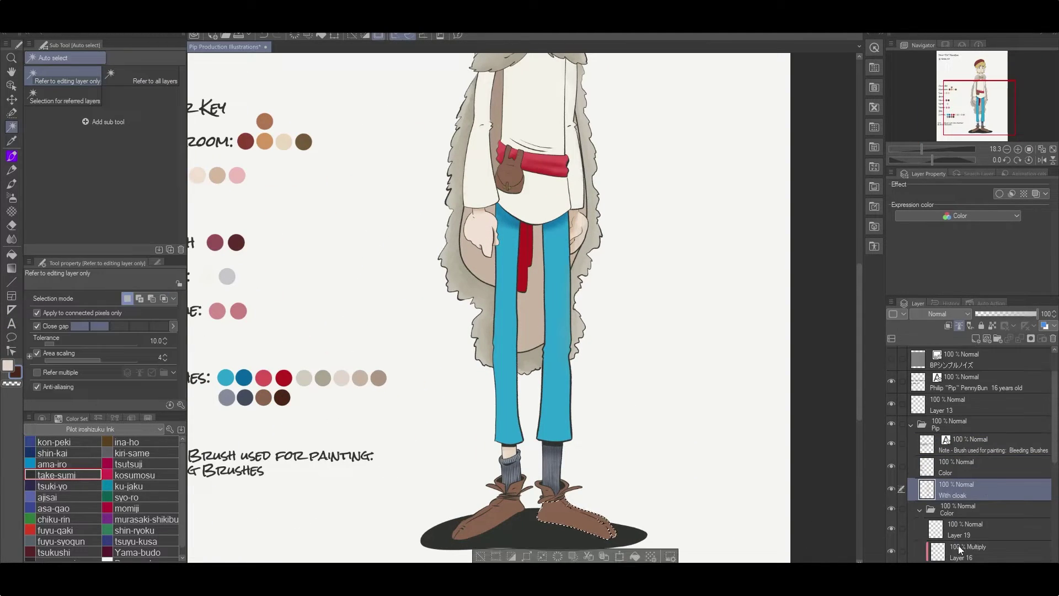
{"action": "left_click", "coordinate": [971, 531]}
{"action": "left_click_drag", "start_coordinate": [502, 528], "coordinate": [597, 482]}
{"action": "left_click", "coordinate": [597, 482]}
Shade both boots on Multiply Layer 16 with the Bleeding brush at size 120, soften with the Textured blender and deselect
{"action": "left_click", "coordinate": [971, 508]}
{"action": "key", "text": "b"}
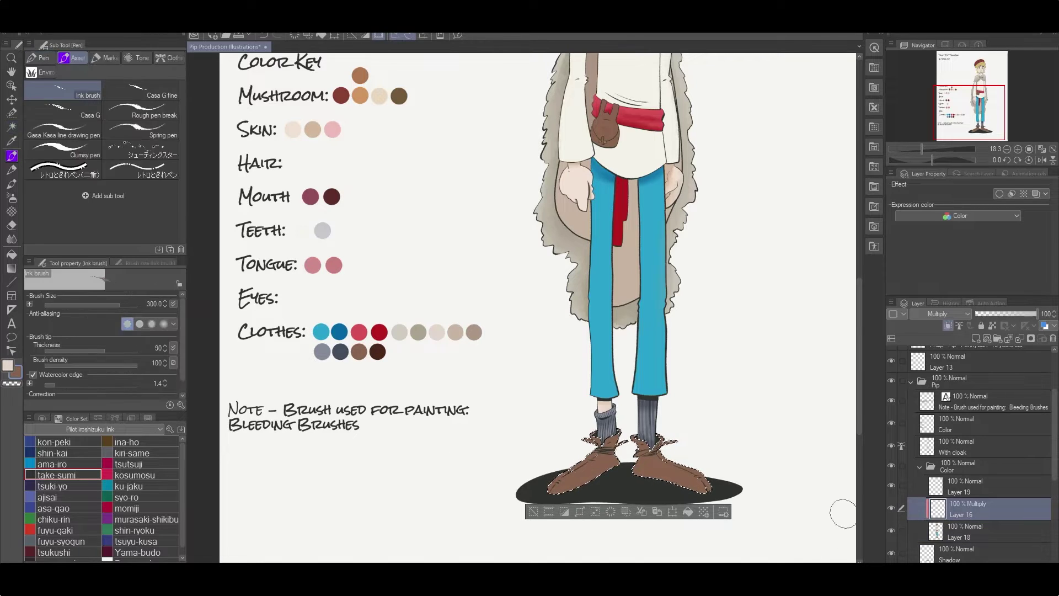
{"action": "left_click_drag", "start_coordinate": [841, 508], "coordinate": [742, 394]}
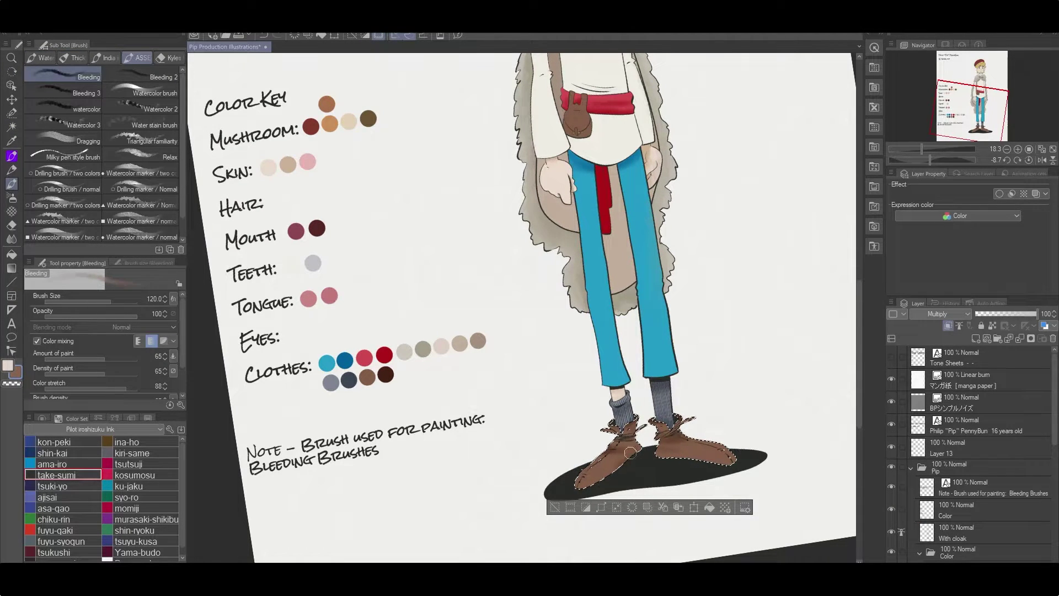
{"action": "key", "text": "j"}
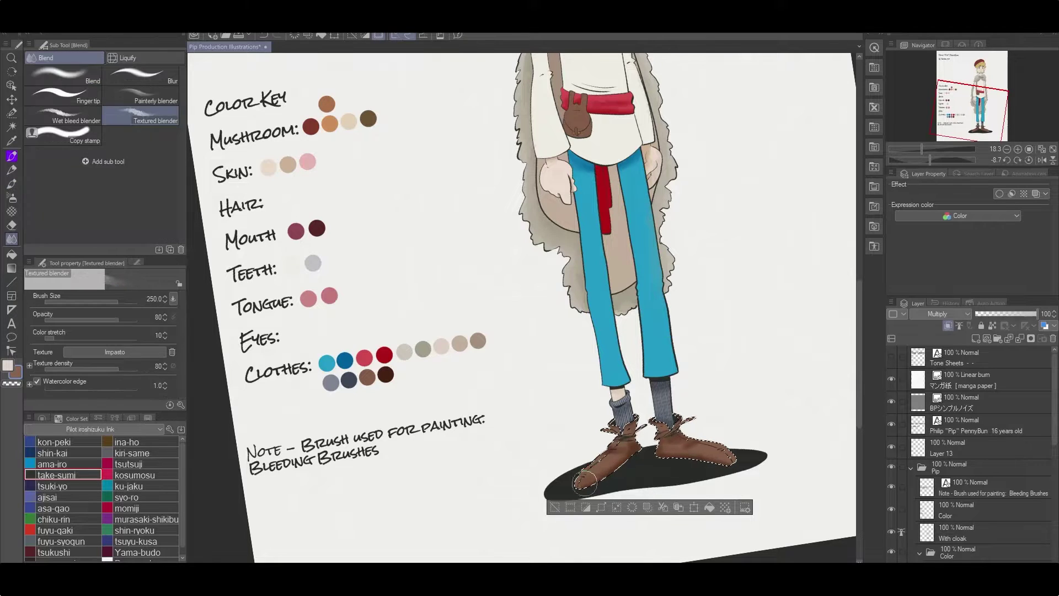
{"action": "key", "text": "ctrl+d"}
{"action": "scroll", "coordinate": [807, 460], "scroll_direction": "down", "scroll_amount": 1}
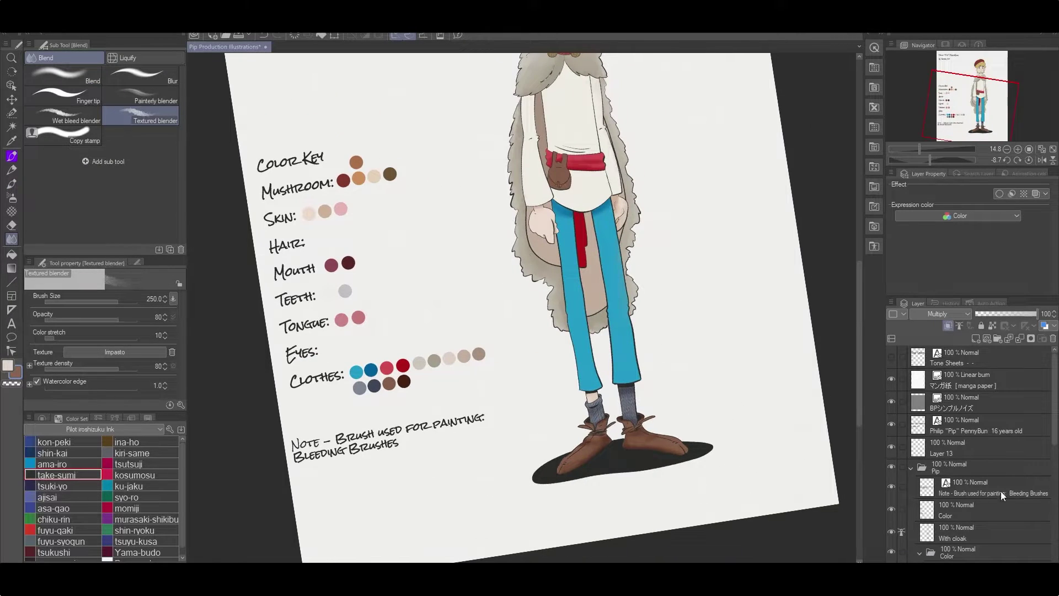
Sample the trouser blue and paint fold shading on the lower trouser legs on Layer 16 with the Bleeding brush, smoothing with the Textured blender
{"action": "left_click", "coordinate": [372, 368], "text": "alt"}
{"action": "left_click", "coordinate": [960, 510]}
{"action": "left_click", "coordinate": [969, 492]}
{"action": "scroll", "coordinate": [938, 469], "scroll_direction": "down", "scroll_amount": 1}
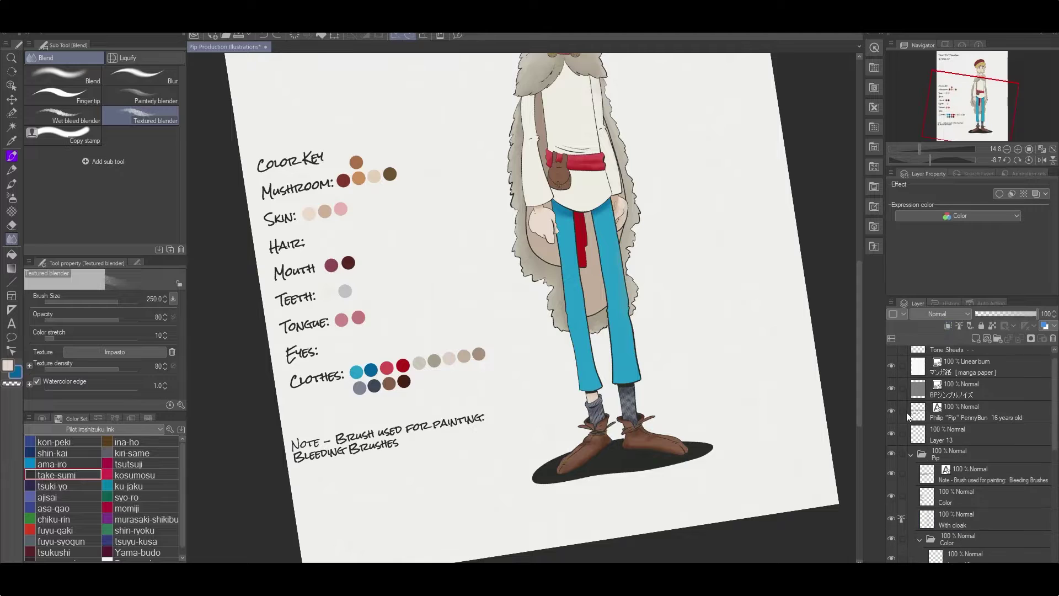
{"action": "scroll", "coordinate": [960, 491], "scroll_direction": "down", "scroll_amount": 2}
{"action": "left_click", "coordinate": [977, 479]}
{"action": "key", "text": "b"}
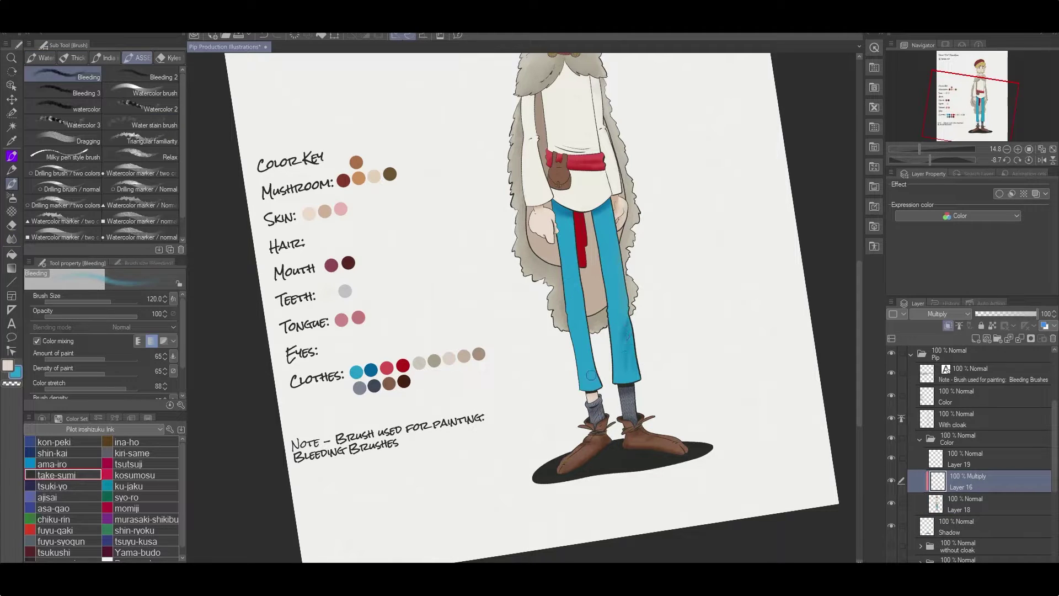
{"action": "key", "text": "j"}
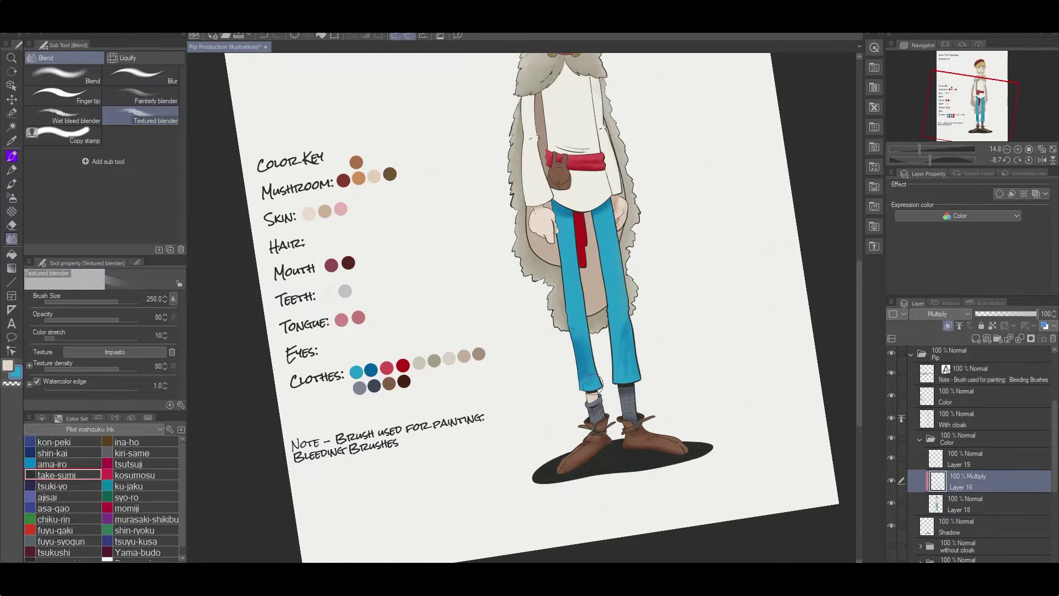
{"action": "key", "text": "b"}
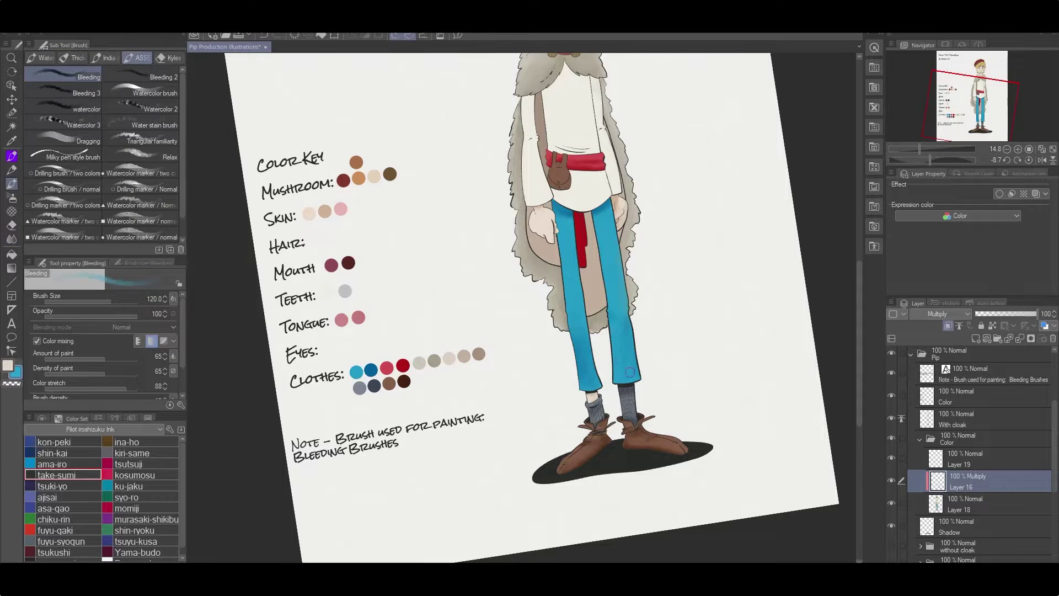
{"action": "key", "text": "j"}
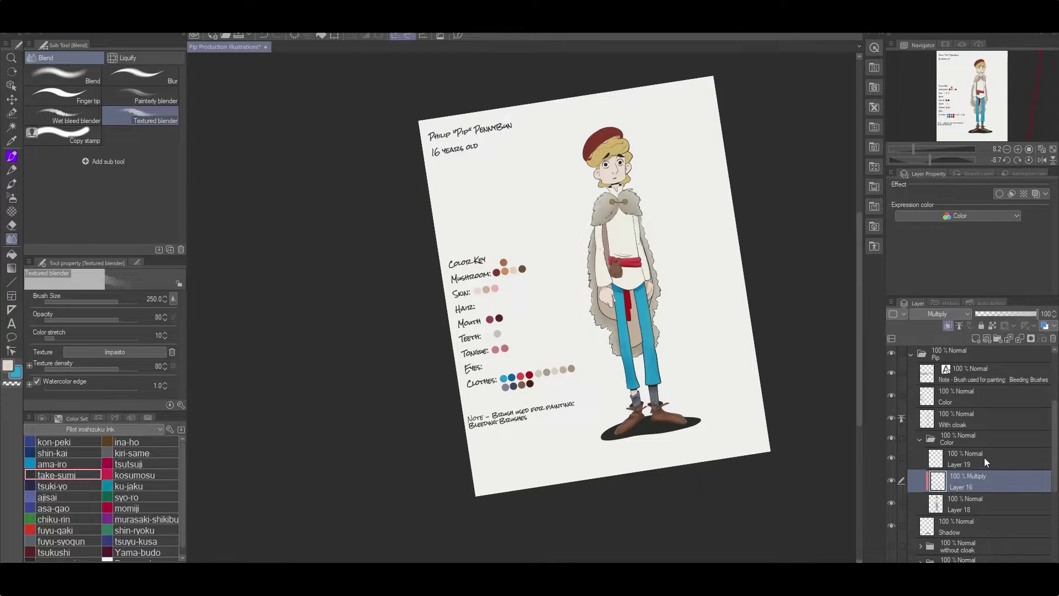
Select the trousers, deepen their shading with the Bleeding brush at size 500, blend it with the Textured blender and deselect
{"action": "key", "text": "b"}
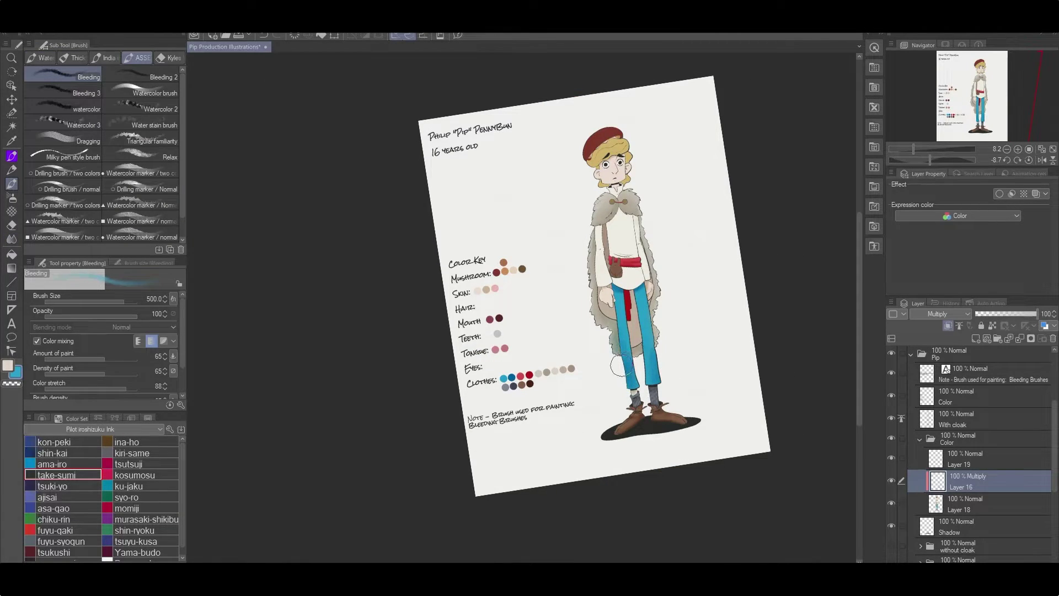
{"action": "left_click", "coordinate": [936, 503], "text": "ctrl"}
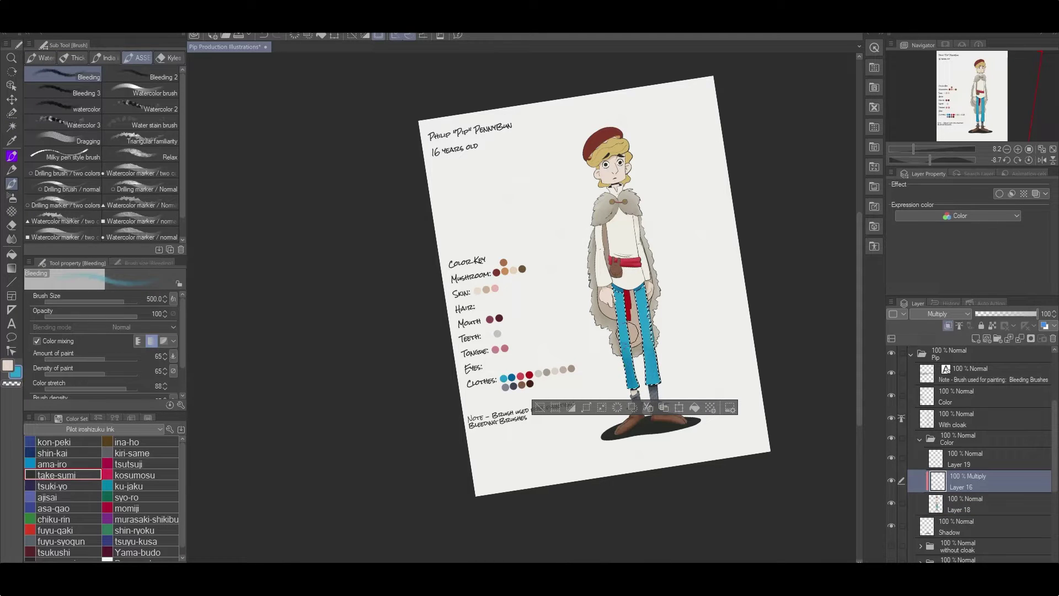
{"action": "key", "text": "e"}
{"action": "key", "text": "j"}
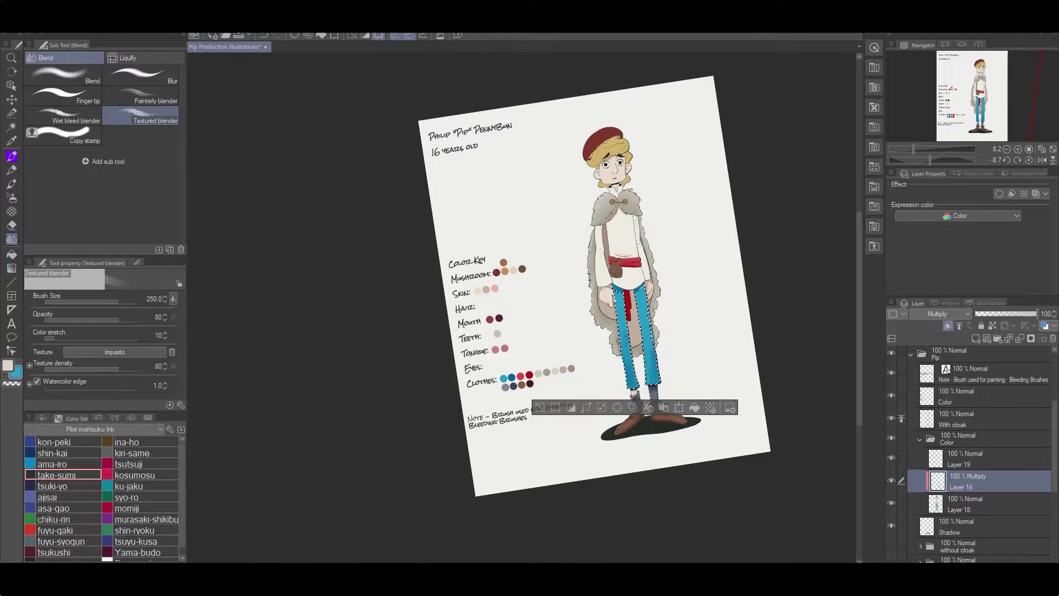
{"action": "key", "text": "ctrl+d"}
{"action": "scroll", "coordinate": [745, 314], "scroll_direction": "up", "scroll_amount": 2}
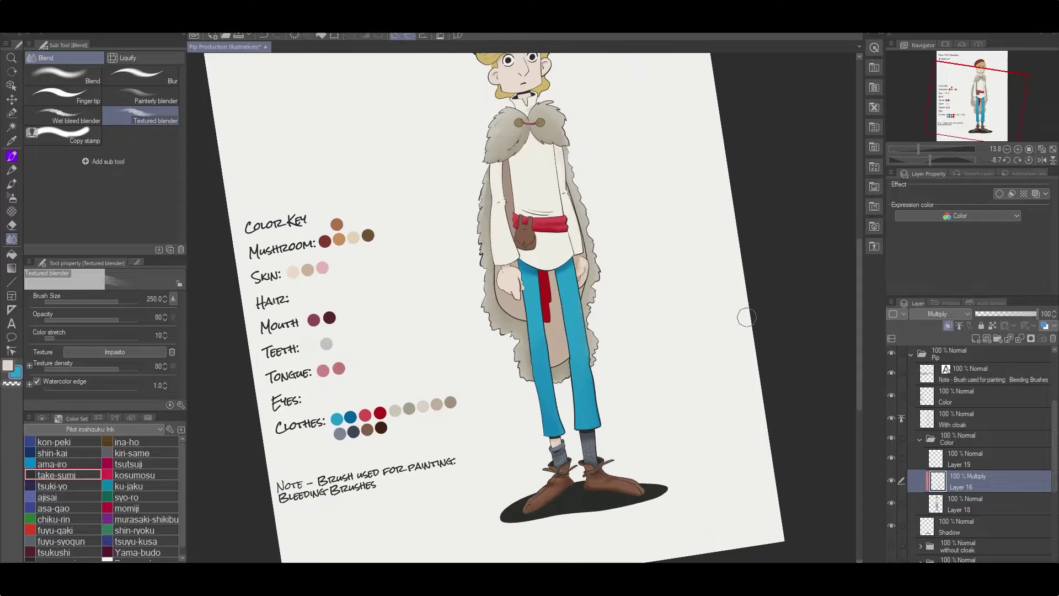
Add an off-white shirt swatch after the dark brown one in the second Clothes row on the Color layer
{"action": "left_click", "coordinate": [982, 503]}
{"action": "key", "text": "p"}
{"action": "scroll", "coordinate": [892, 407], "scroll_direction": "up", "scroll_amount": 5}
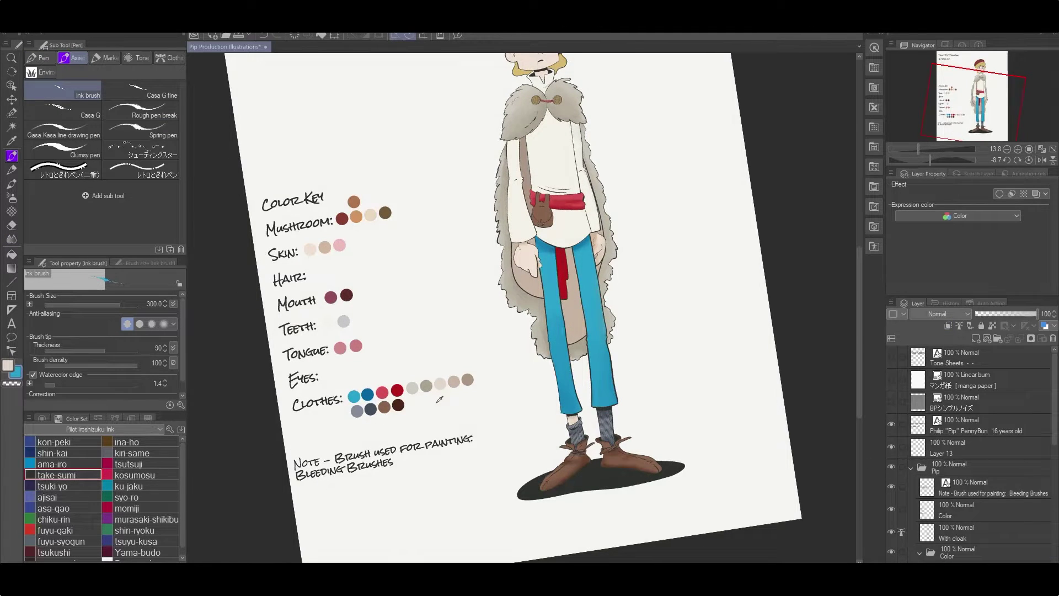
{"action": "key", "text": "ctrl+@"}
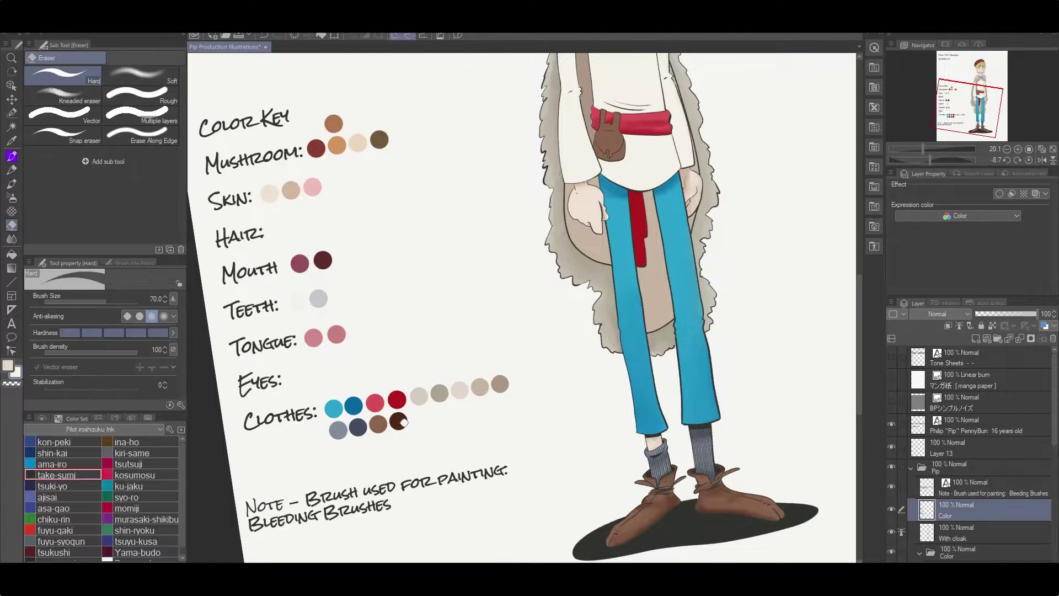
{"action": "key", "text": "w"}
{"action": "left_click", "coordinate": [383, 401]}
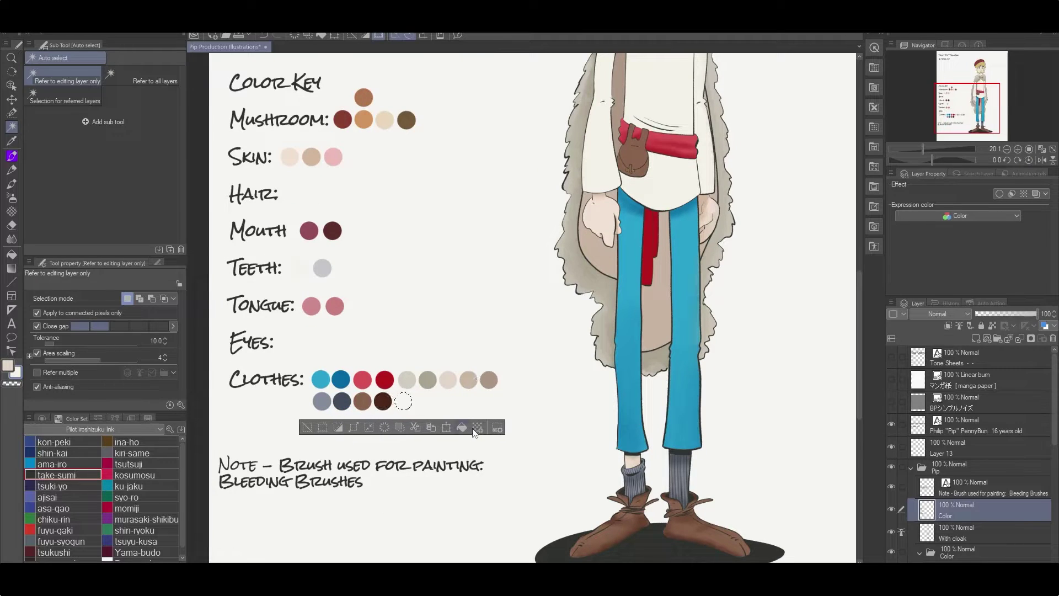
{"action": "scroll", "coordinate": [955, 478], "scroll_direction": "down", "scroll_amount": 4}
{"action": "key", "text": "ctrl+d"}
Hide the white page background and select the shirt's off-white areas, with Multiply Layer 16 as the painting layer
{"action": "scroll", "coordinate": [954, 478], "scroll_direction": "down", "scroll_amount": 3}
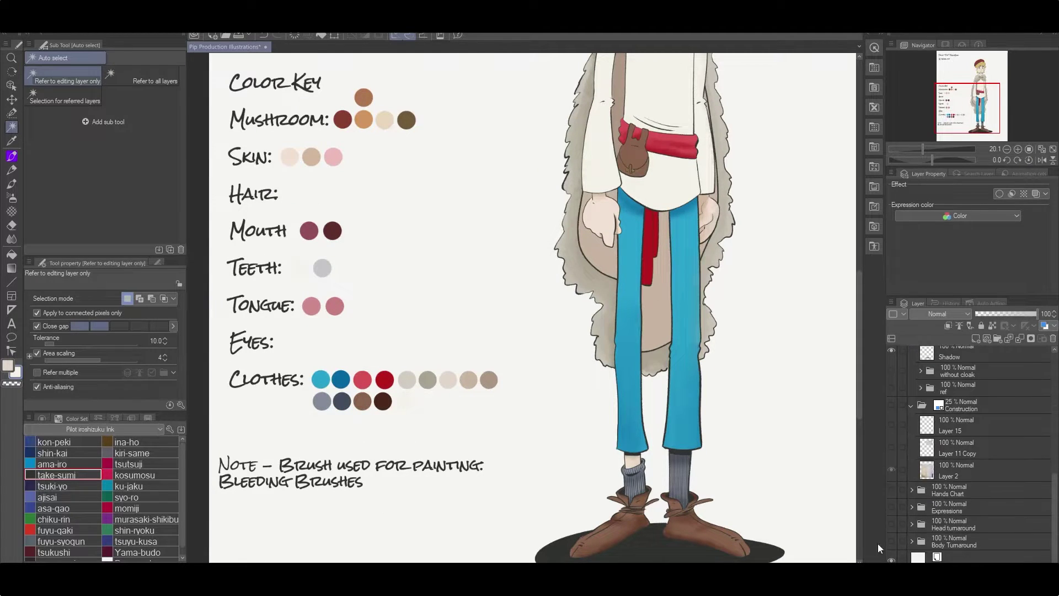
{"action": "left_click", "coordinate": [677, 213], "text": "ctrl+shift"}
{"action": "left_click_drag", "start_coordinate": [676, 212], "coordinate": [766, 17]}
{"action": "left_click", "coordinate": [517, 365], "text": "ctrl+shift"}
{"action": "left_click", "coordinate": [518, 365]}
{"action": "left_click", "coordinate": [576, 391]}
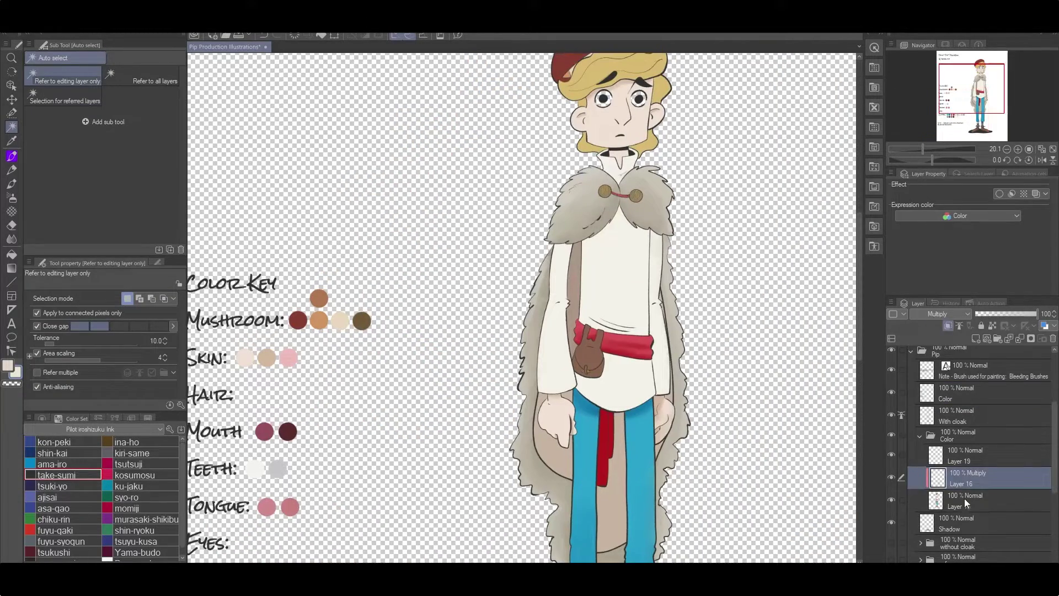
{"action": "left_click", "coordinate": [958, 476], "text": "ctrl"}
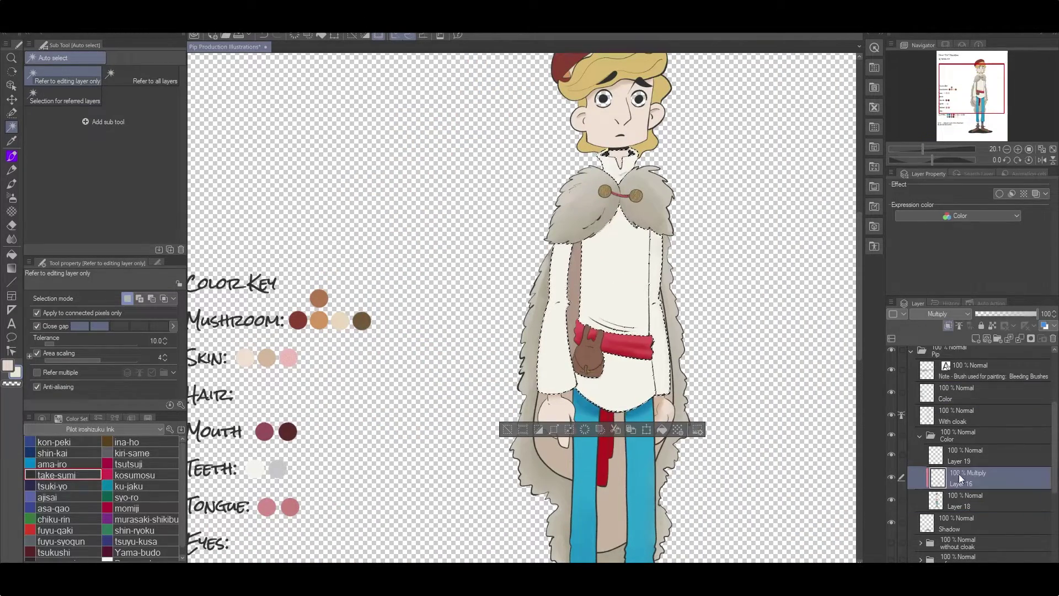
Paint pale shading on the shirt below the cloak with the Bleeding brush at size 170 and show the page background again
{"action": "key", "text": "b"}
{"action": "left_click_drag", "start_coordinate": [573, 281], "coordinate": [561, 251]}
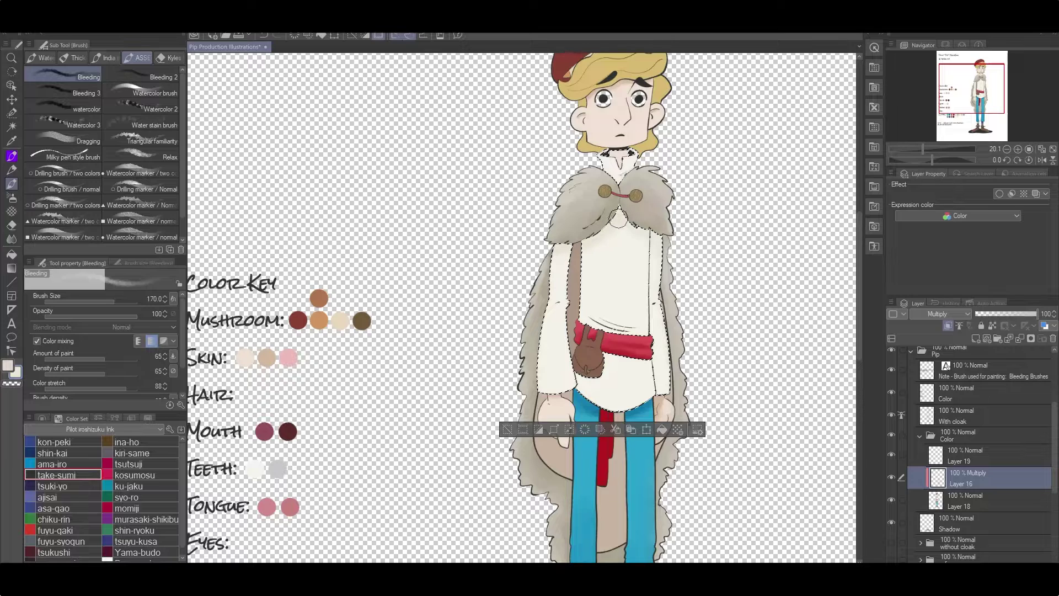
{"action": "scroll", "coordinate": [691, 293], "scroll_direction": "down", "scroll_amount": 3}
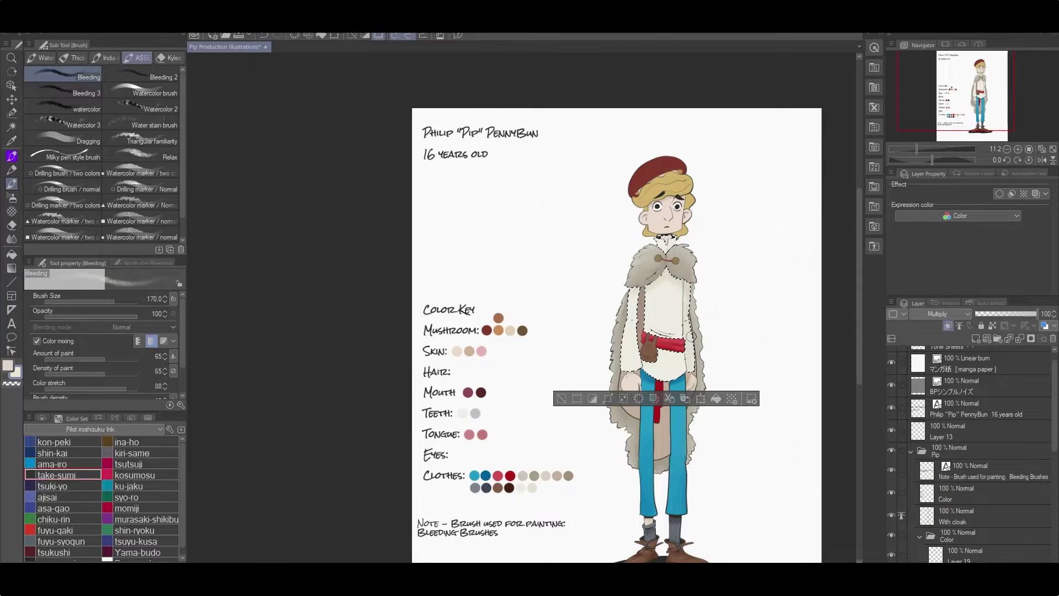
Build up the shirt shading with the Bleeding brush, soften it with the Textured blender, trim with the Hard eraser and deselect
{"action": "key", "text": "p"}
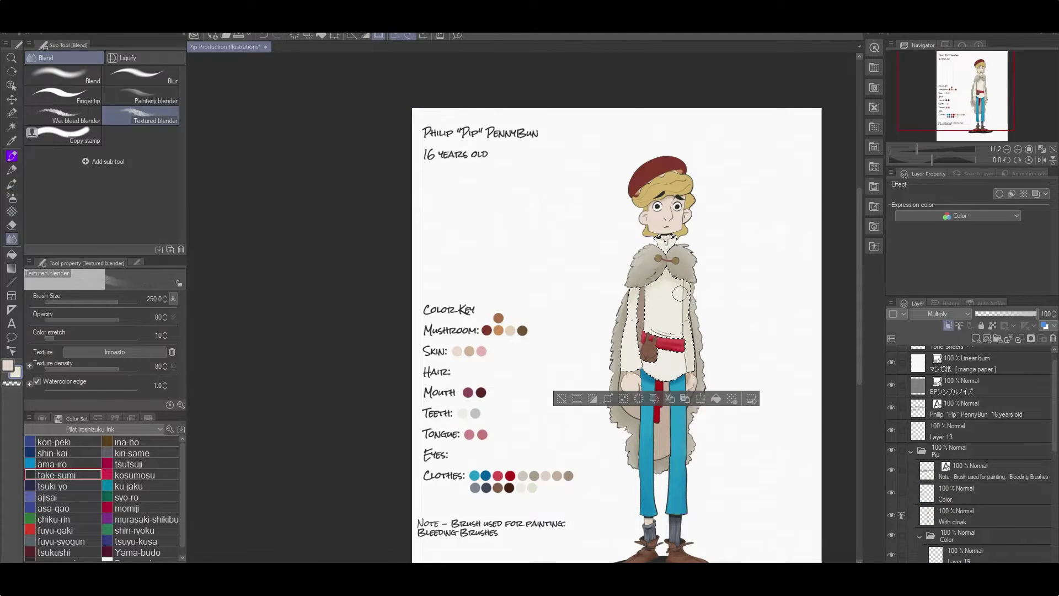
{"action": "key", "text": "b"}
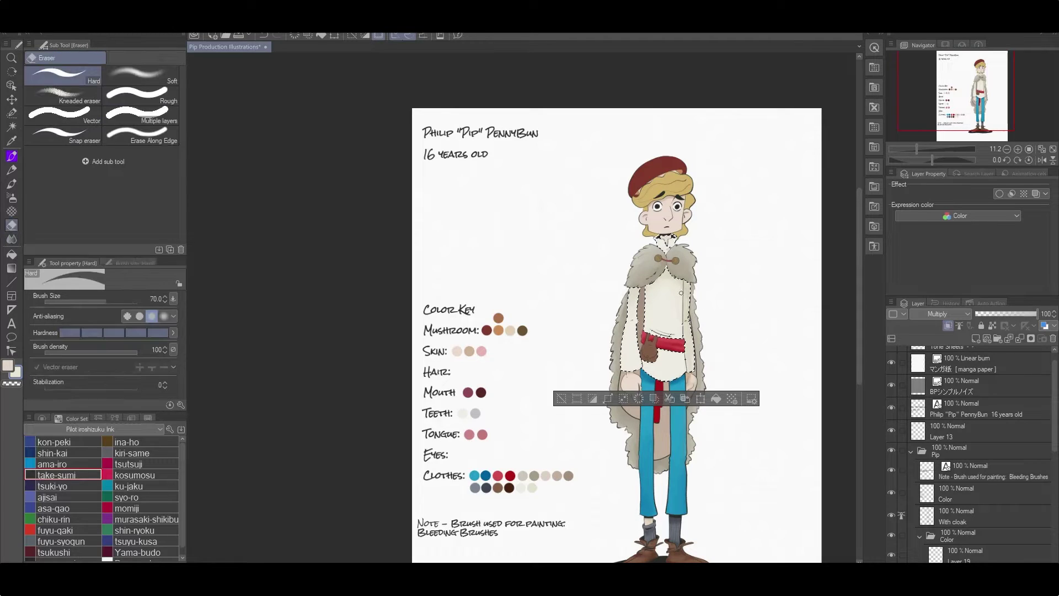
{"action": "key", "text": "p"}
{"action": "key", "text": "b"}
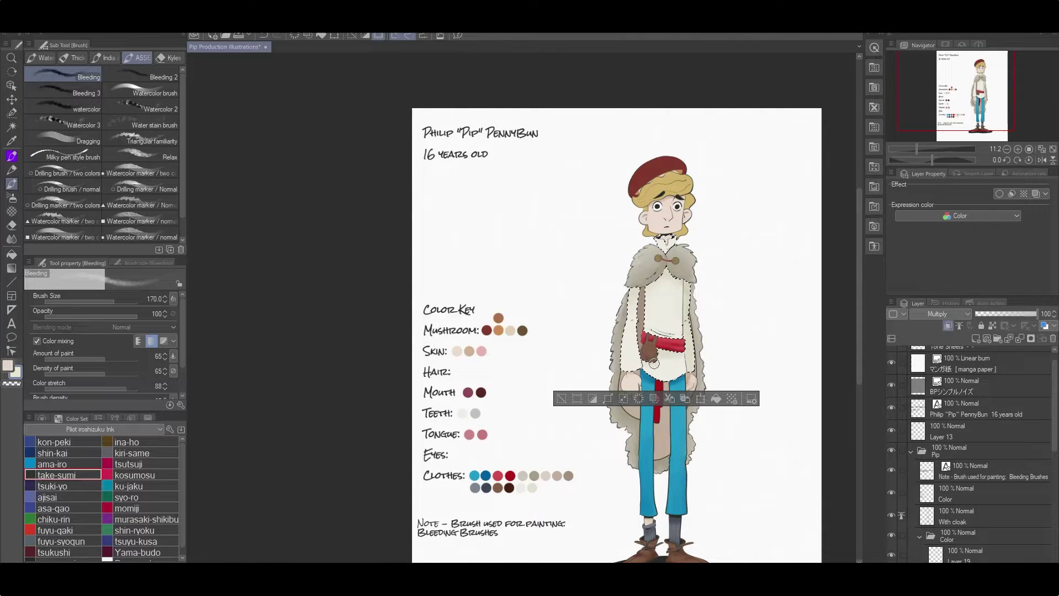
{"action": "key", "text": "j"}
{"action": "key", "text": "b"}
{"action": "key", "text": "j"}
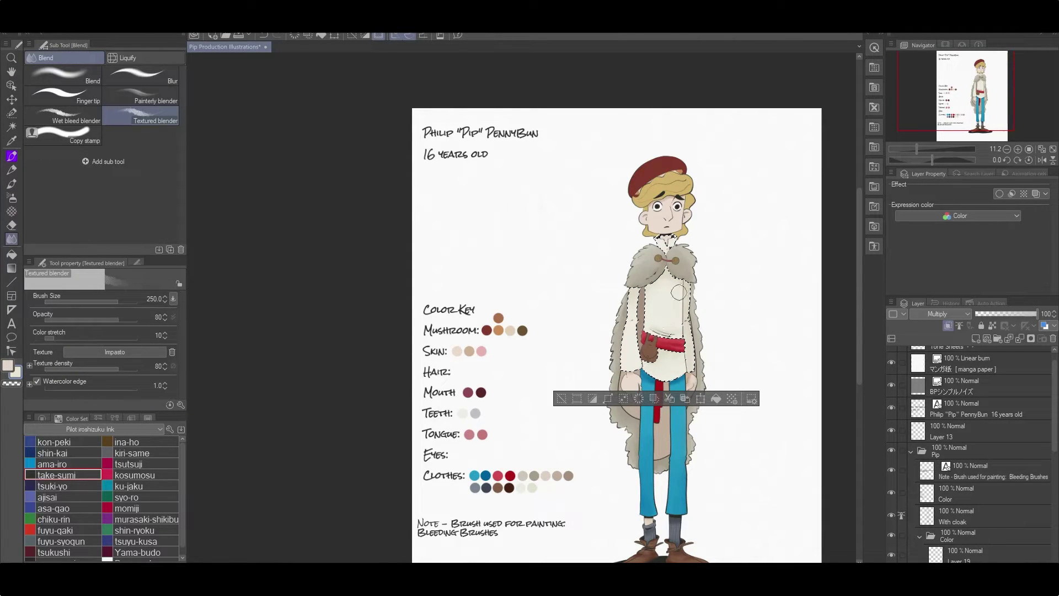
{"action": "key", "text": "b"}
{"action": "key", "text": "ctrl+d"}
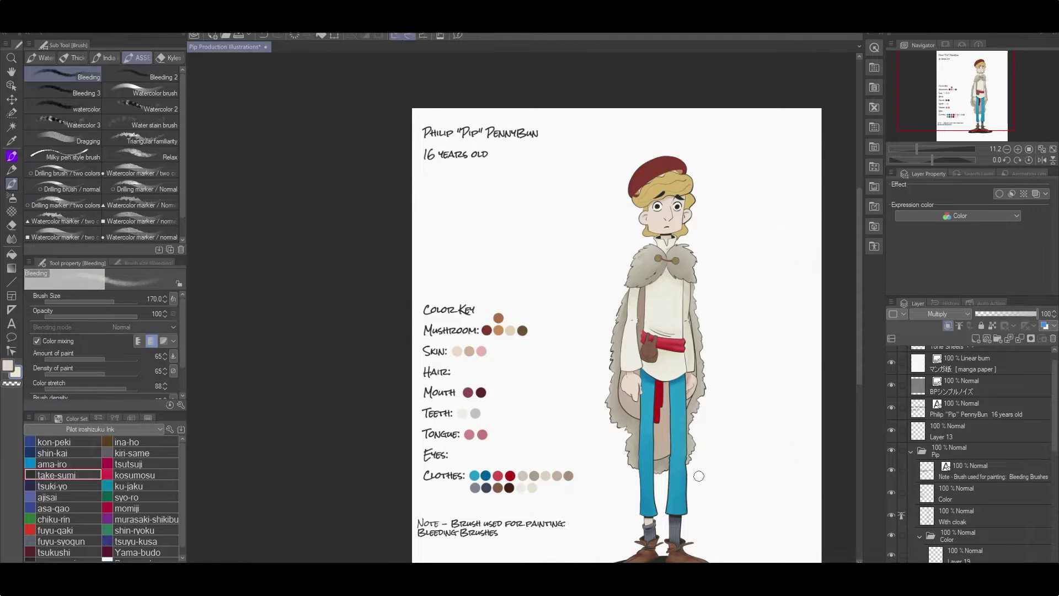
Add a new raster layer clipped to Layer 18 and sample a tan skin shade for the face
{"action": "scroll", "coordinate": [944, 463], "scroll_direction": "down", "scroll_amount": 3}
{"action": "left_click", "coordinate": [944, 485]}
{"action": "key", "text": "w"}
{"action": "scroll", "coordinate": [756, 220], "scroll_direction": "up", "scroll_amount": 5}
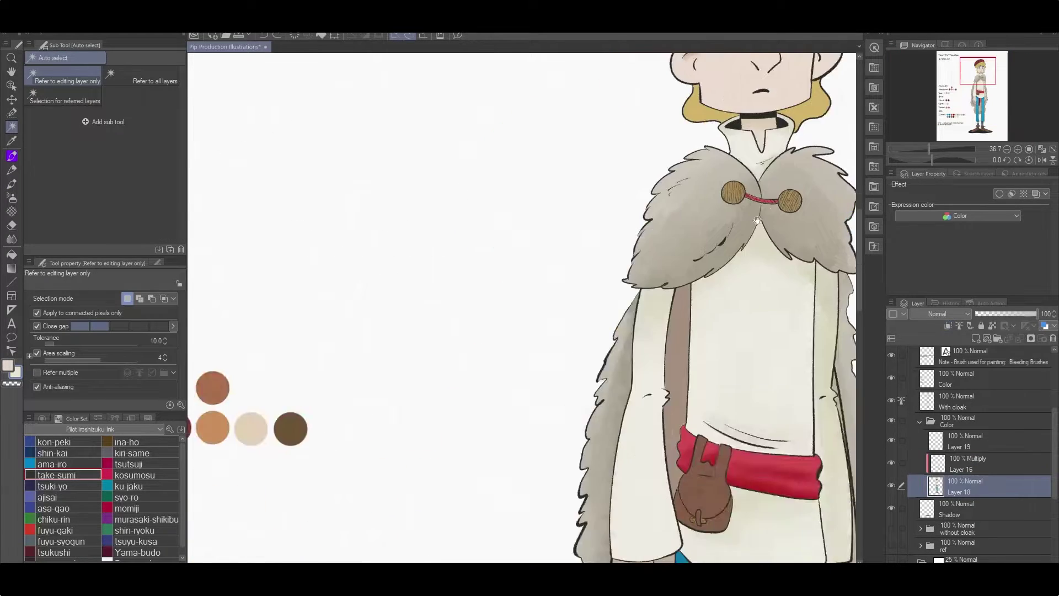
{"action": "scroll", "coordinate": [756, 221], "scroll_direction": "down", "scroll_amount": 4}
{"action": "key", "text": "i"}
{"action": "scroll", "coordinate": [530, 249], "scroll_direction": "up", "scroll_amount": 3}
{"action": "left_click", "coordinate": [976, 338]}
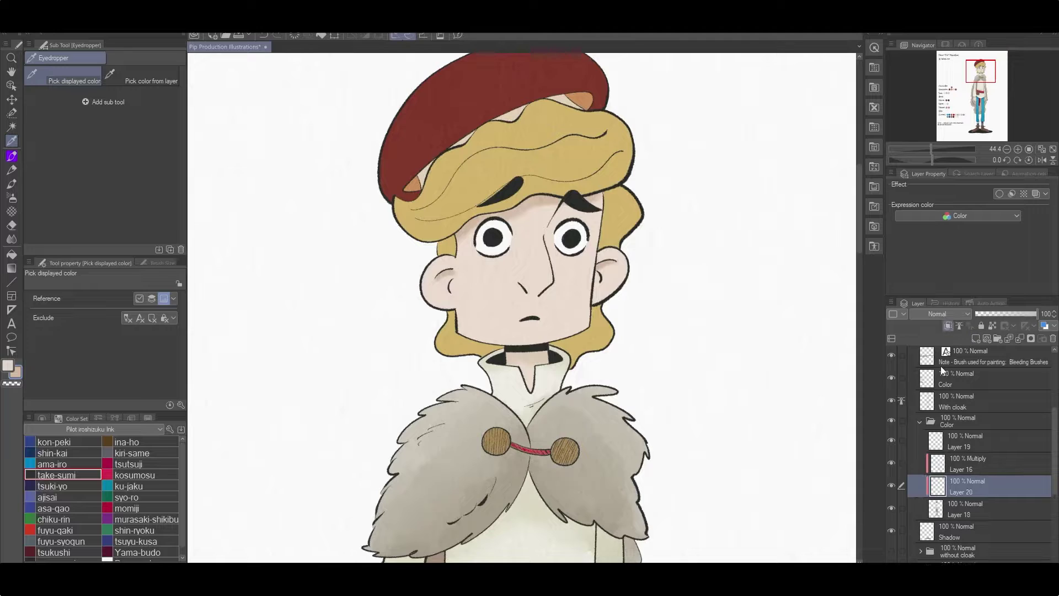
Paint tan shading on the face with the Bleeding brush at size 25 and soften it with the Textured blender
{"action": "key", "text": "b"}
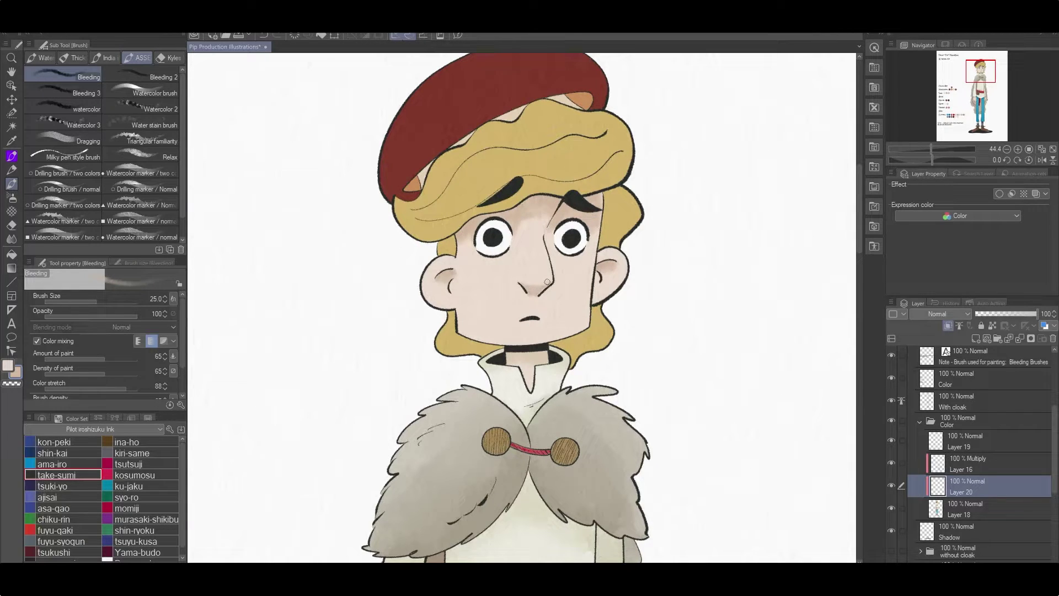
{"action": "key", "text": "j"}
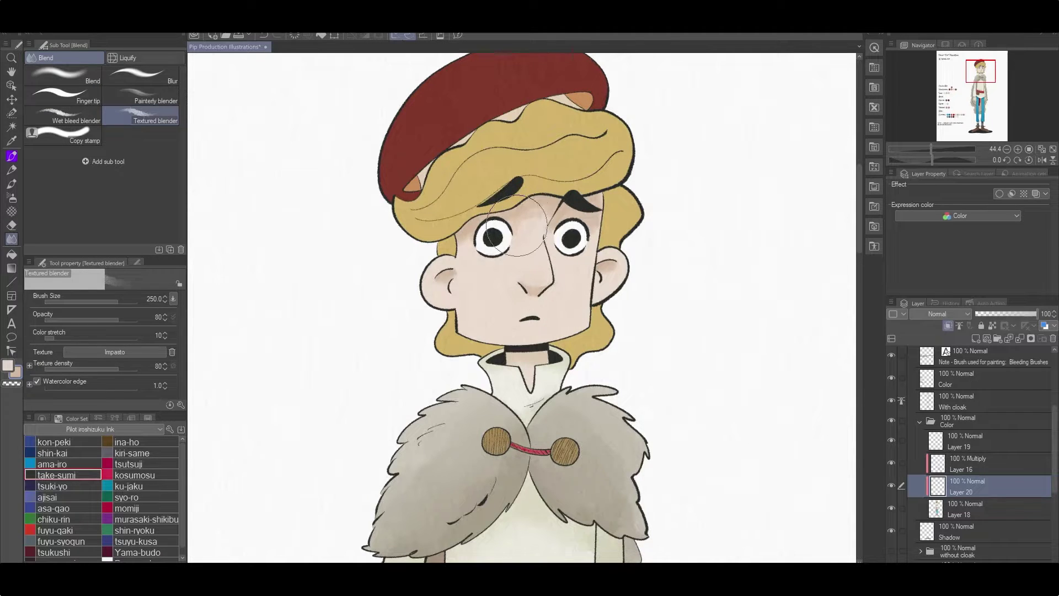
{"action": "key", "text": "ctrl+0"}
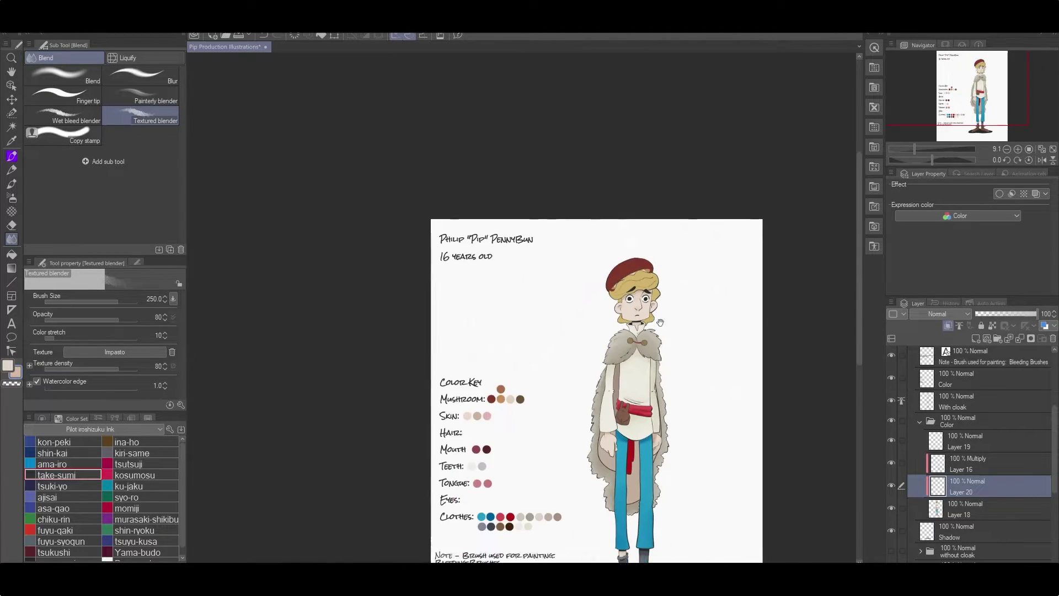
Add a round golden swatch sampled from the hair beside "Hair:" in the color key, on the Color layer with the Ink brush
{"action": "left_click", "coordinate": [946, 469]}
{"action": "scroll", "coordinate": [496, 441], "scroll_direction": "up", "scroll_amount": 4}
{"action": "key", "text": "w"}
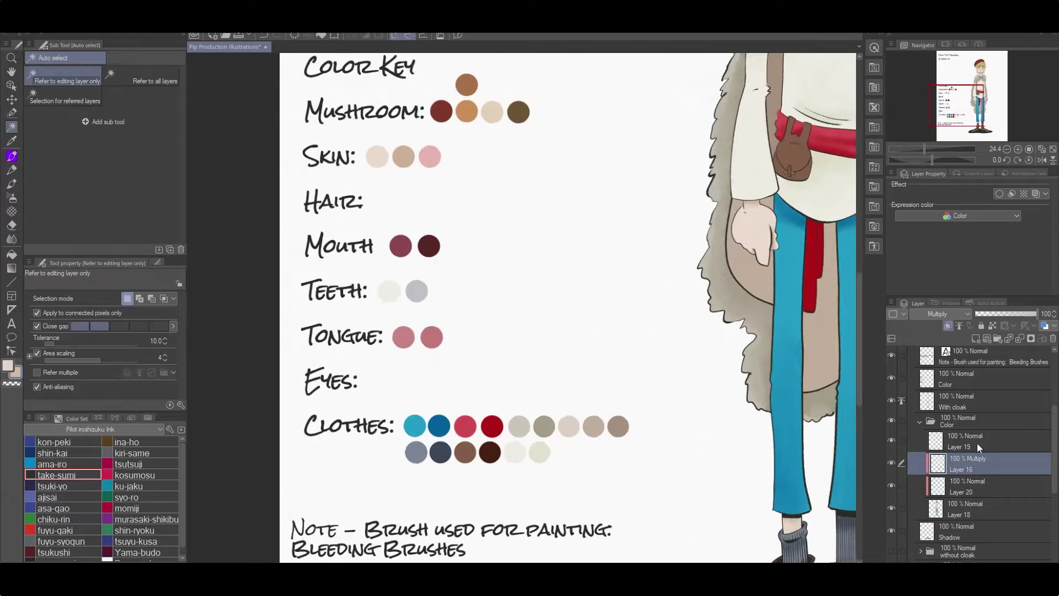
{"action": "left_click", "coordinate": [965, 378]}
{"action": "left_click", "coordinate": [373, 292]}
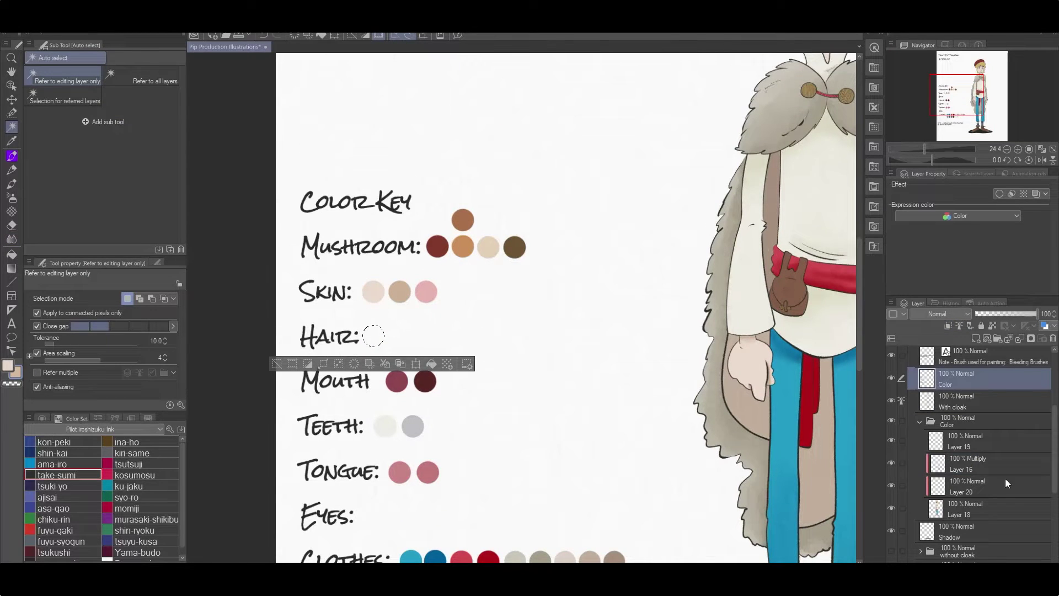
{"action": "scroll", "coordinate": [1005, 478], "scroll_direction": "up", "scroll_amount": 5}
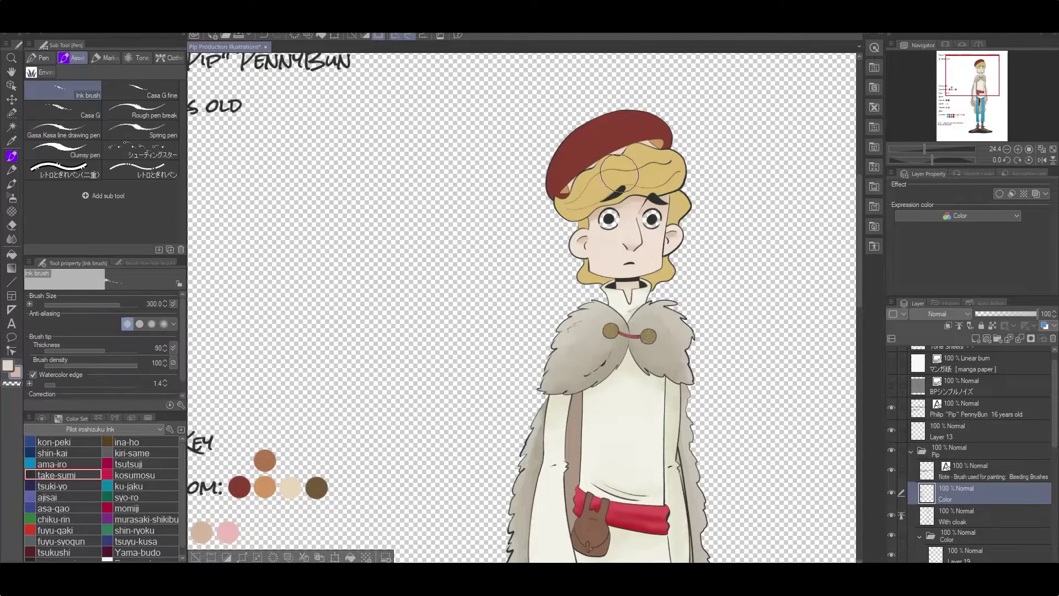
{"action": "scroll", "coordinate": [475, 227], "scroll_direction": "down", "scroll_amount": 3}
{"action": "scroll", "coordinate": [505, 352], "scroll_direction": "up", "scroll_amount": 2}
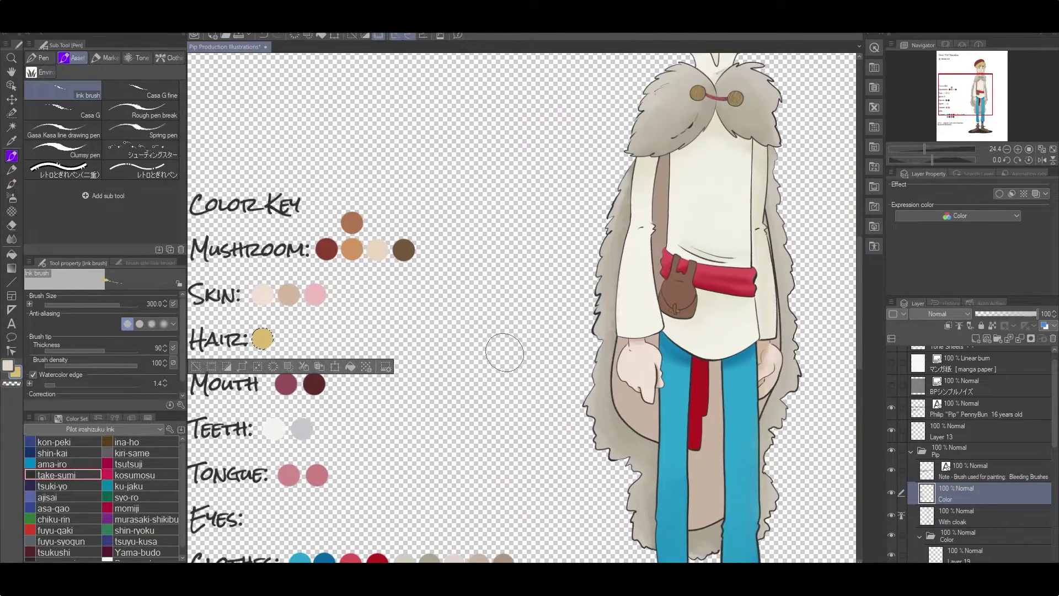
{"action": "scroll", "coordinate": [988, 430], "scroll_direction": "down", "scroll_amount": 3}
{"action": "scroll", "coordinate": [893, 405], "scroll_direction": "up", "scroll_amount": 3}
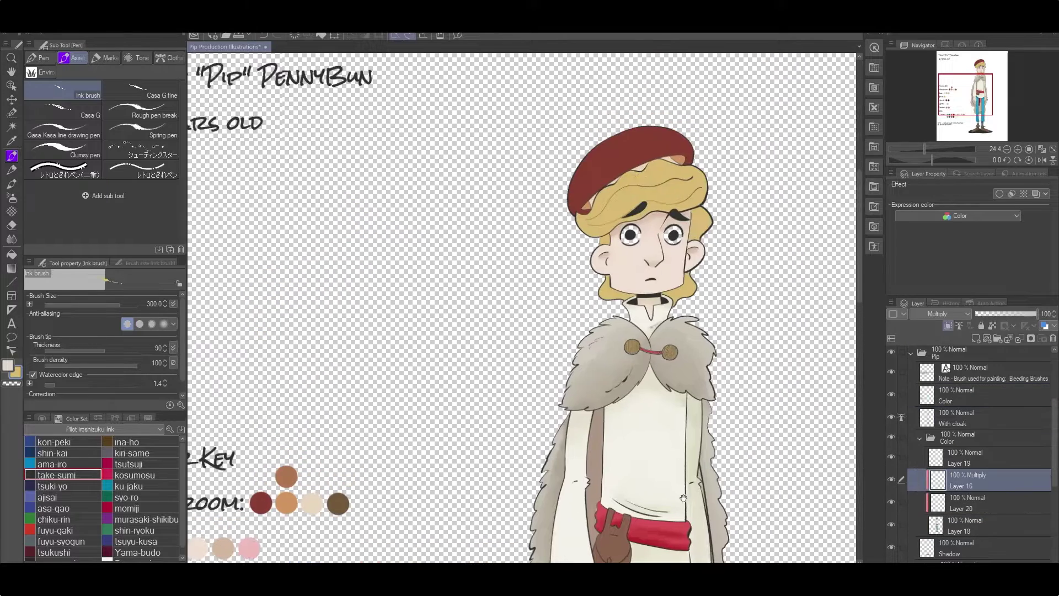
Select the hair on Layer 18, shade it golden brown on Multiply Layer 16 with the Bleeding brush at size 150, and deselect
{"action": "key", "text": "w"}
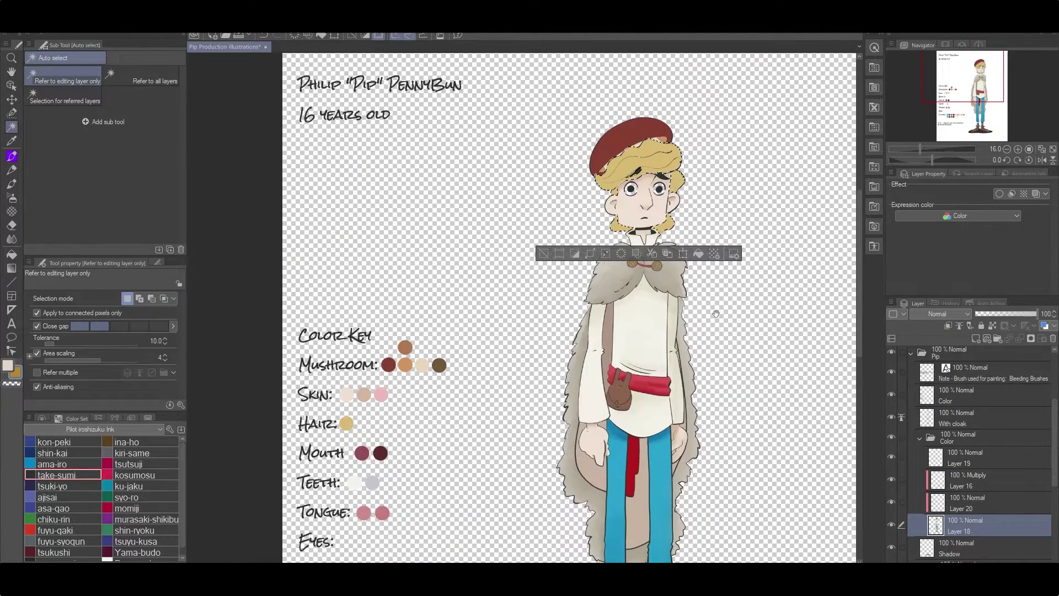
{"action": "left_click", "coordinate": [970, 481]}
{"action": "scroll", "coordinate": [938, 430], "scroll_direction": "up", "scroll_amount": 3}
{"action": "left_click", "coordinate": [891, 372]}
{"action": "key", "text": "b"}
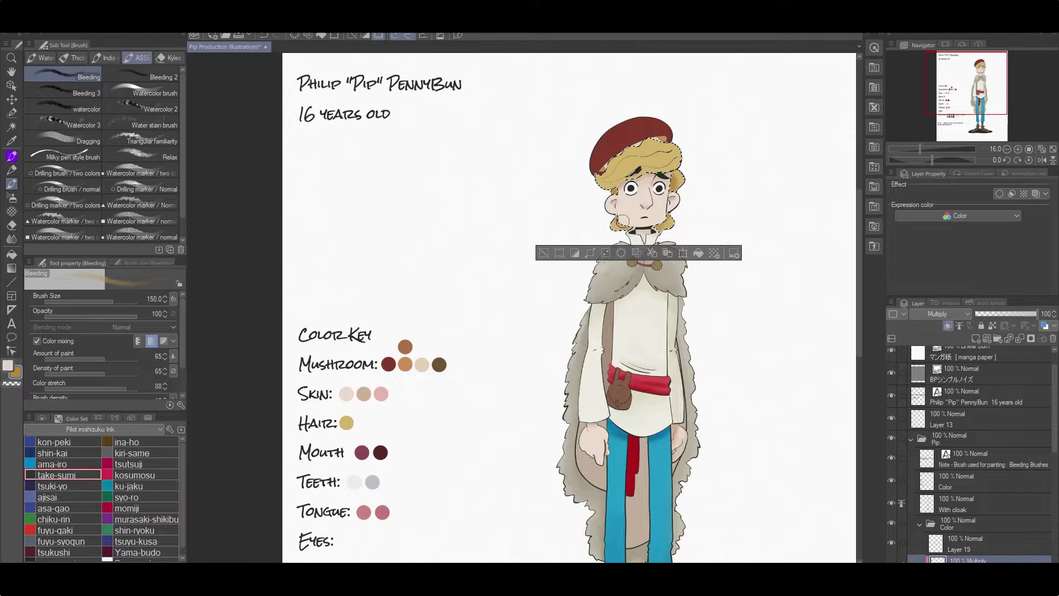
{"action": "mouse_move", "coordinate": [660, 145]}
{"action": "left_mouse_down"}
{"action": "mouse_move", "coordinate": [635, 166]}
{"action": "mouse_move", "coordinate": [674, 156]}
{"action": "left_mouse_up"}
{"action": "key", "text": "ctrl+d"}
Merge the character's shading layers down into the base color layer
{"action": "scroll", "coordinate": [662, 265], "scroll_direction": "down", "scroll_amount": 4}
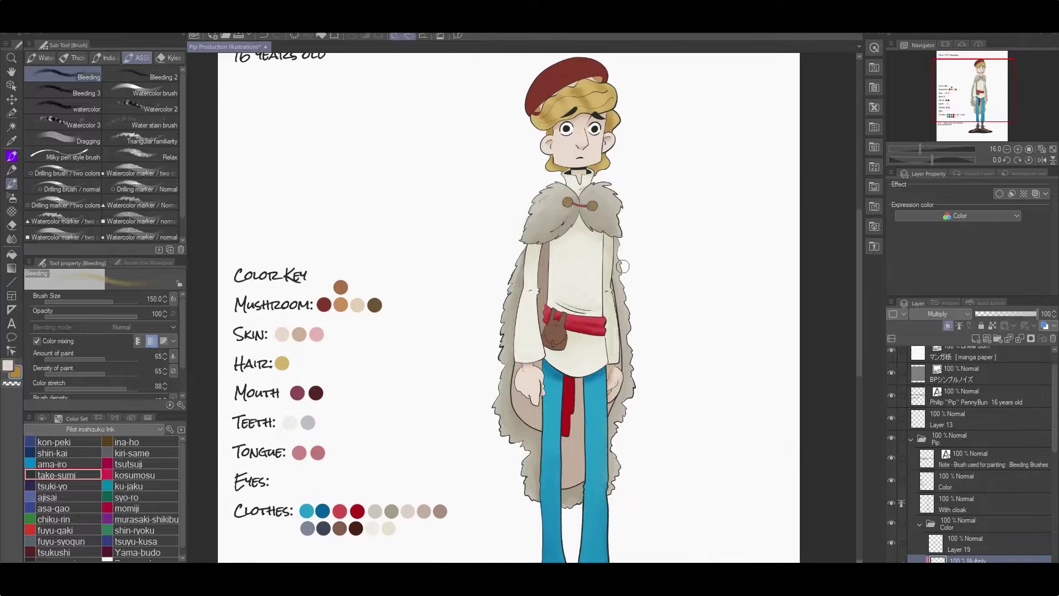
{"action": "scroll", "coordinate": [1055, 461], "scroll_direction": "down", "scroll_amount": 5}
{"action": "key", "text": "ctrl+e"}
{"action": "key", "text": "ctrl+e"}
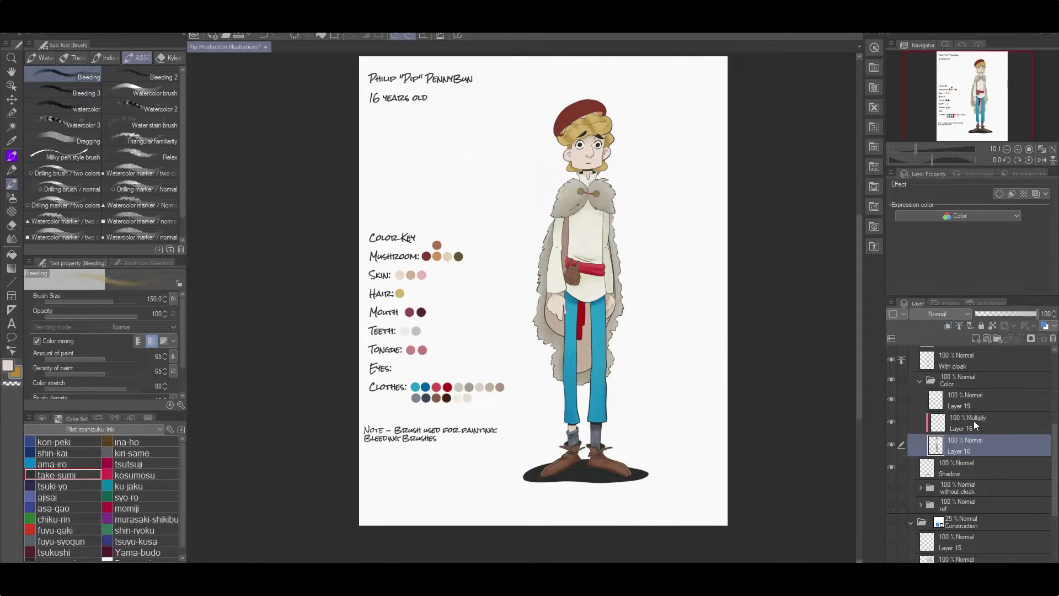
Add a second, darker golden-brown hair swatch to the color key on the Color layer and save the file
{"action": "left_click_drag", "start_coordinate": [525, 245], "coordinate": [546, 341]}
{"action": "key", "text": "i"}
{"action": "left_click", "coordinate": [421, 390], "text": "ctrl"}
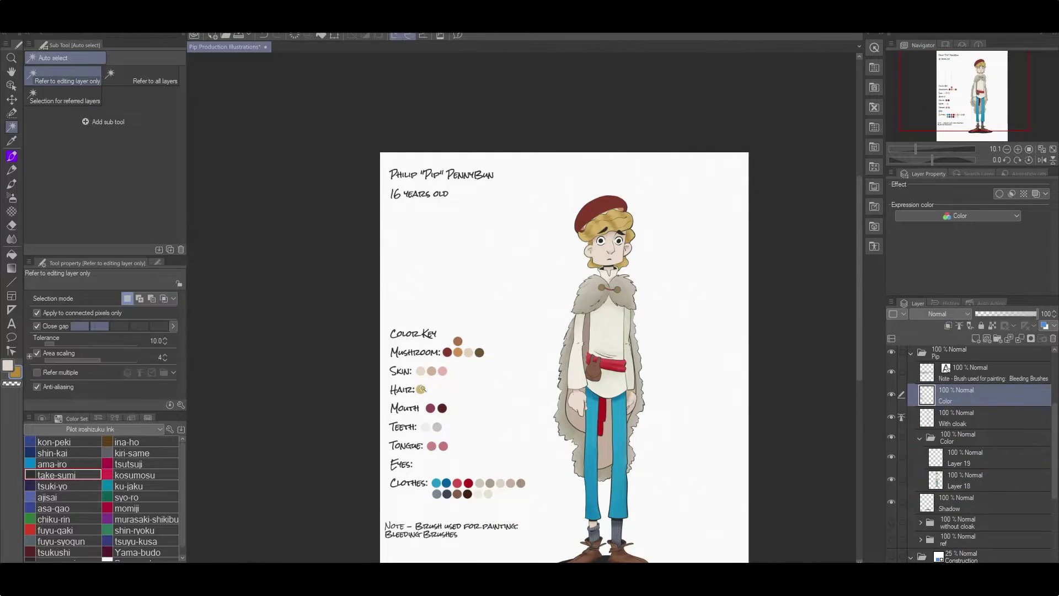
{"action": "key", "text": "w"}
{"action": "left_click", "coordinate": [432, 389]}
{"action": "key", "text": "ctrl+d"}
{"action": "key", "text": "ctrl+s"}
Shade the selected red cap in orange-brown with the Bleeding brush at size 40, soften it with the Textured blender and deselect
{"action": "scroll", "coordinate": [580, 368], "scroll_direction": "down", "scroll_amount": 10}
{"action": "scroll", "coordinate": [586, 379], "scroll_direction": "up", "scroll_amount": 3}
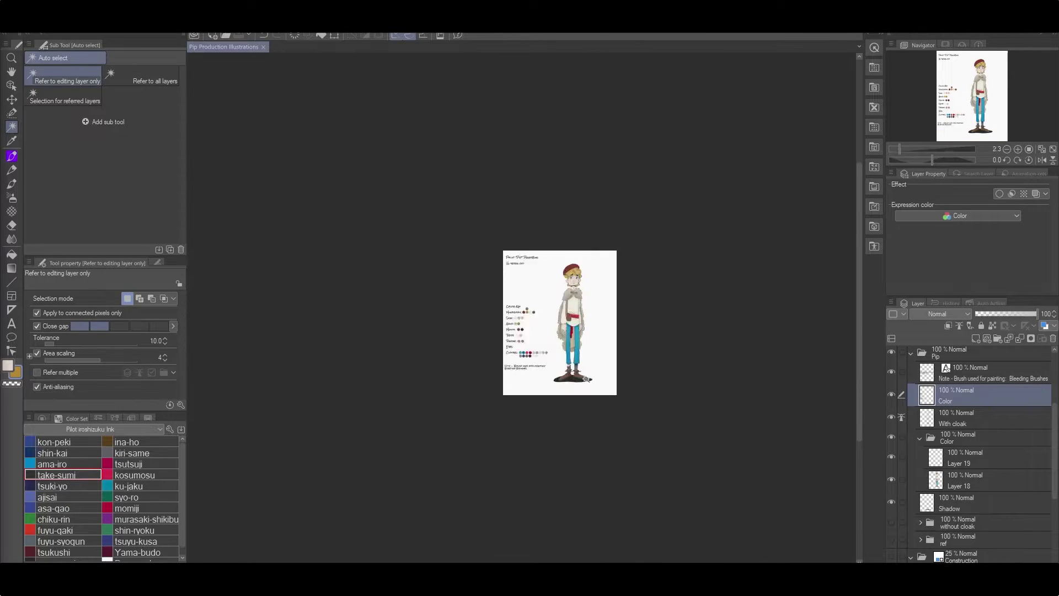
{"action": "scroll", "coordinate": [586, 379], "scroll_direction": "up", "scroll_amount": 5}
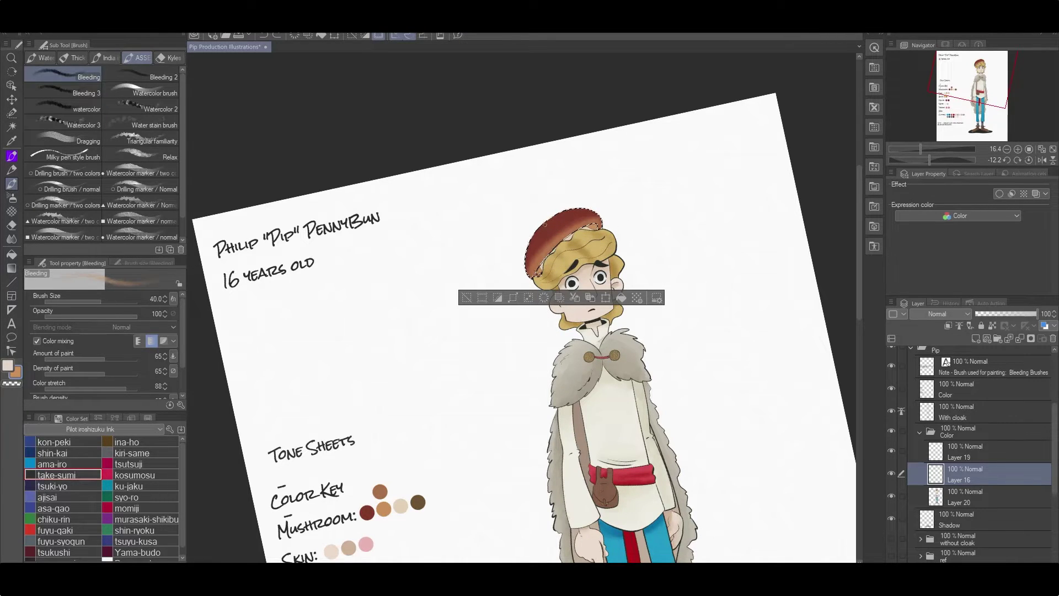
{"action": "key", "text": "j"}
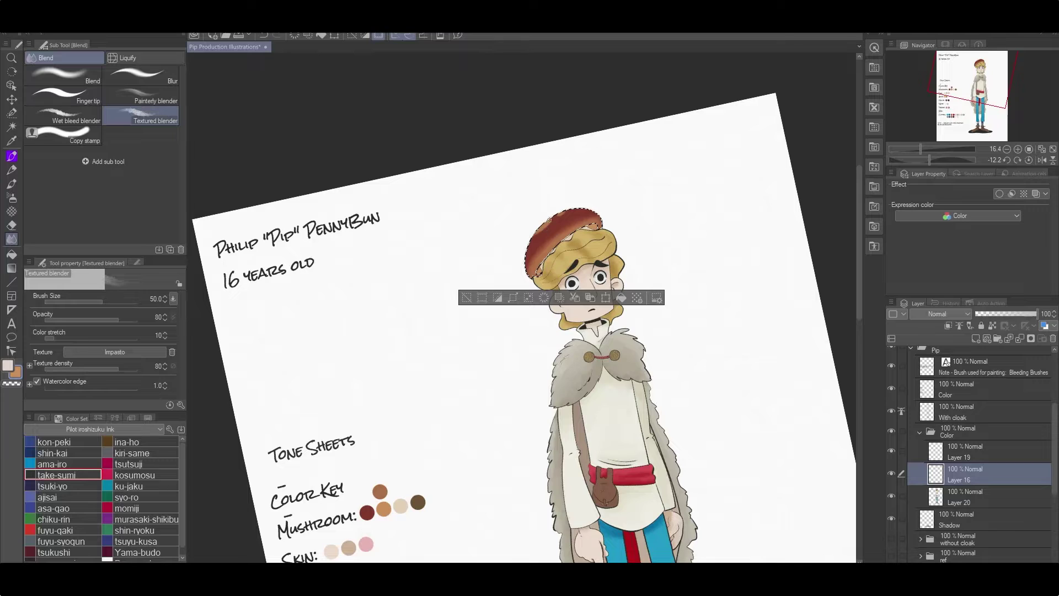
{"action": "key", "text": "ctrl+d"}
Shade the cap's pale underside in brown with the Bleeding brush at size 15, refining it with the Textured blender and Kneaded eraser
{"action": "left_click_drag", "start_coordinate": [732, 181], "coordinate": [666, 136]}
{"action": "key", "text": "g"}
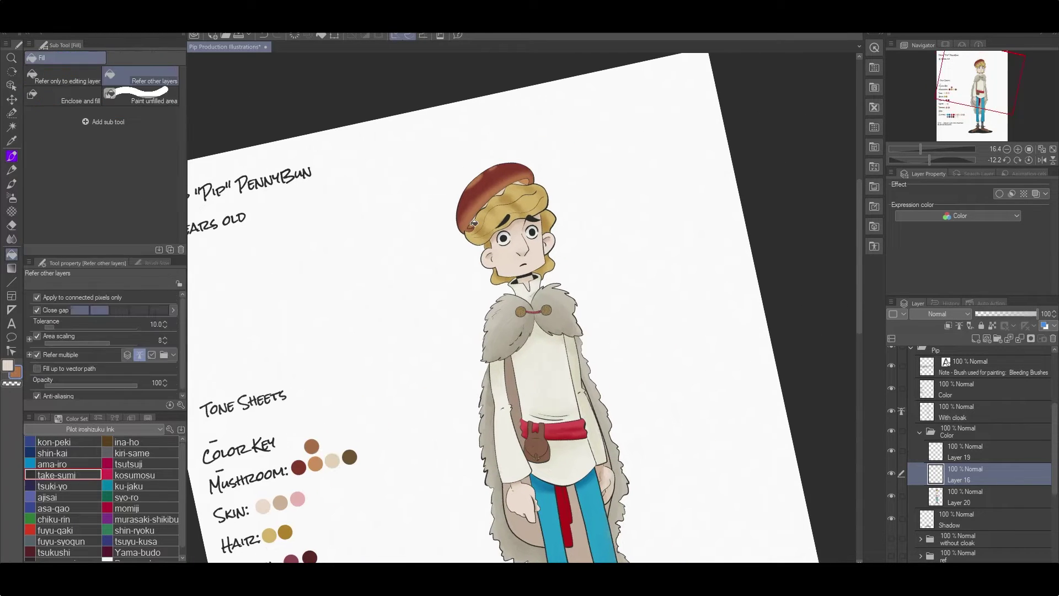
{"action": "scroll", "coordinate": [504, 188], "scroll_direction": "up", "scroll_amount": 8}
{"action": "key", "text": "p"}
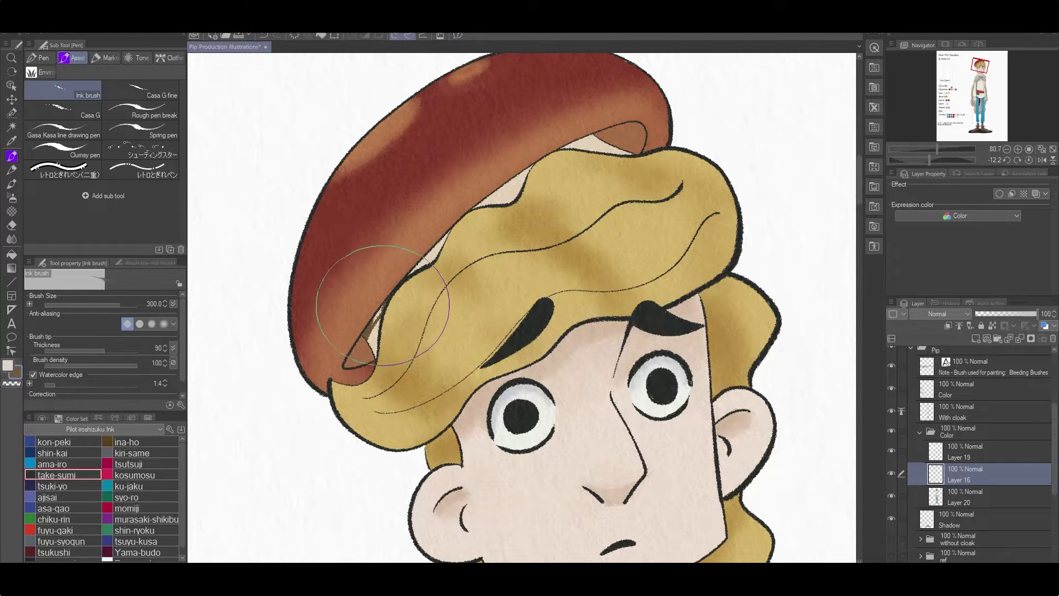
{"action": "key", "text": "j"}
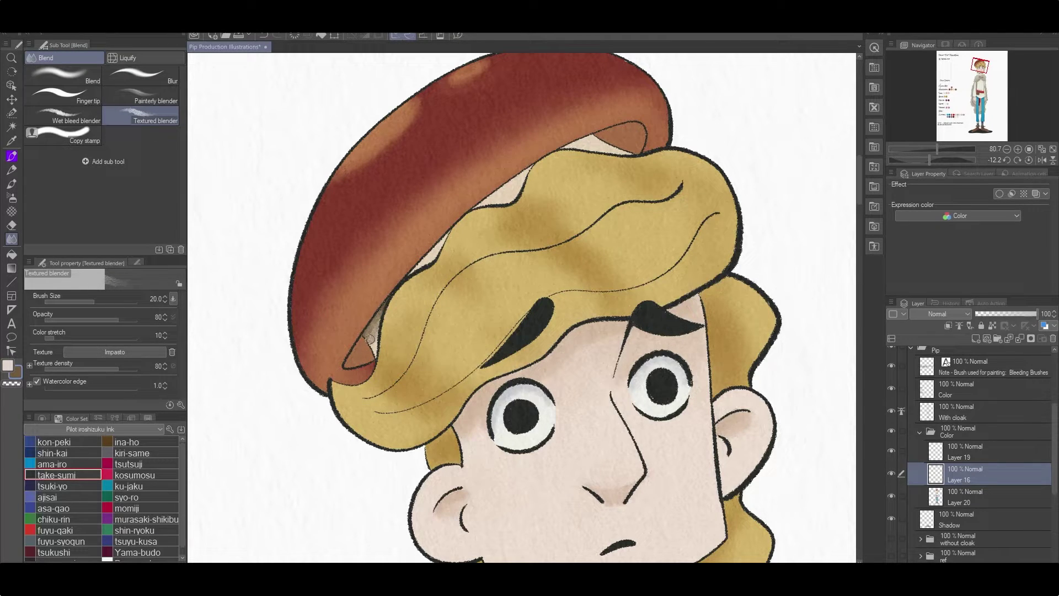
{"action": "key", "text": "e"}
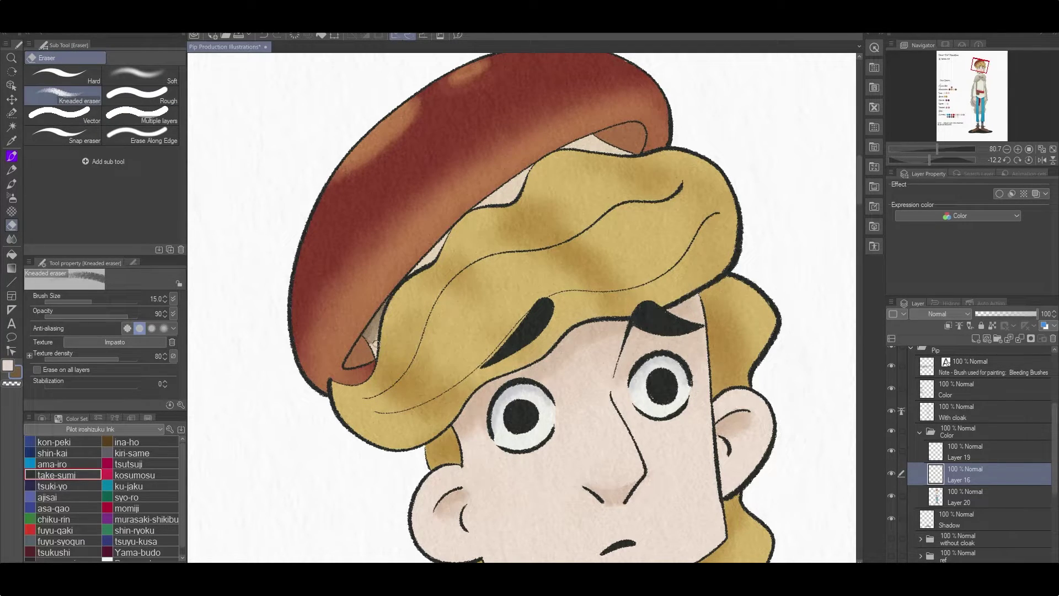
{"action": "key", "text": "b"}
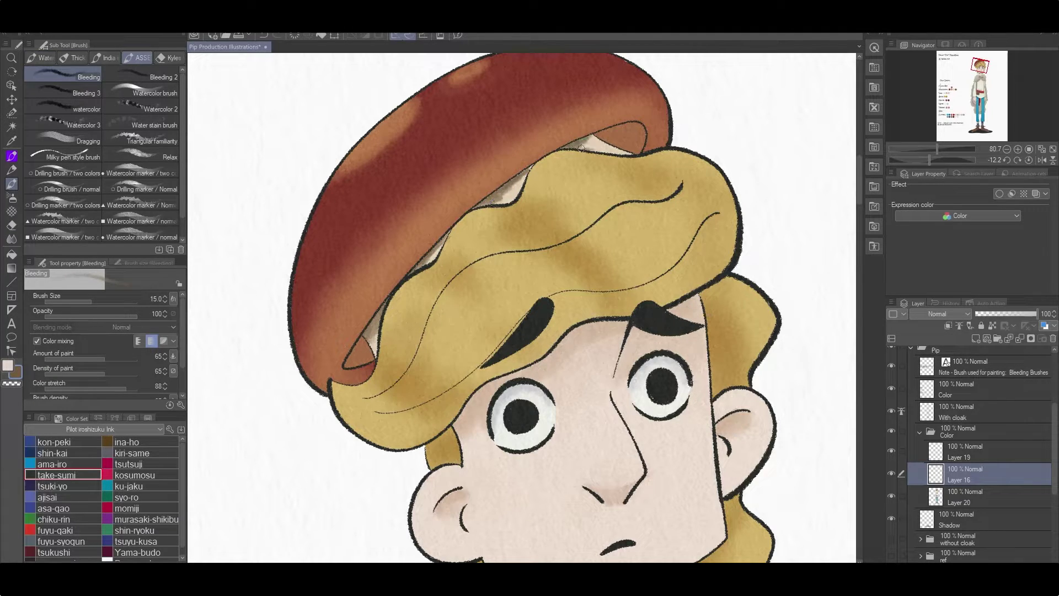
{"action": "key", "text": "j"}
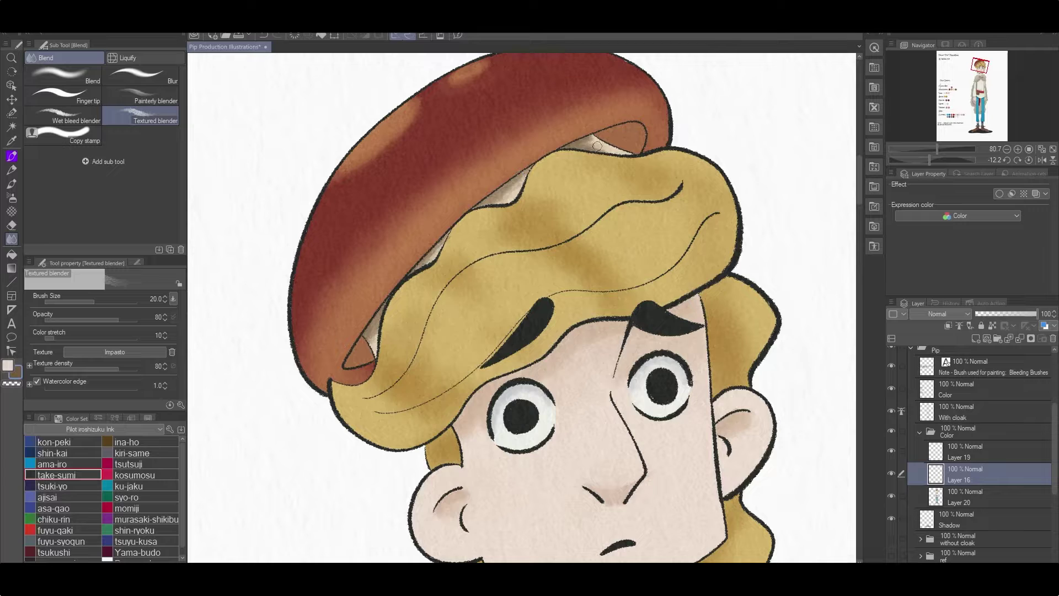
{"action": "key", "text": "e"}
{"action": "key", "text": "ctrl+0"}
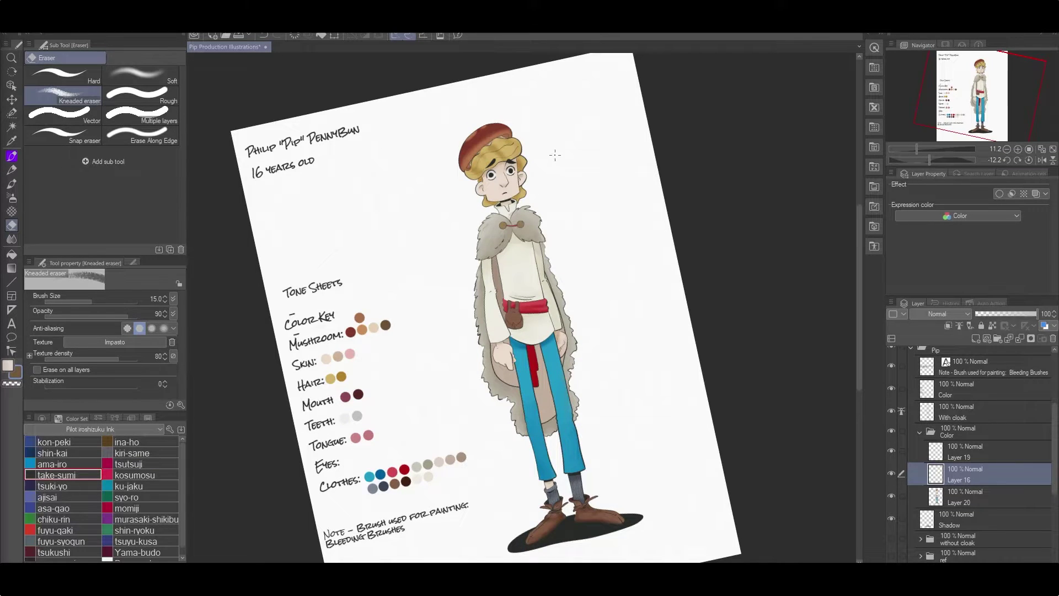
Merge the character's color layers into Layer 20 and add a new raster layer clipped to it
{"action": "scroll", "coordinate": [555, 154], "scroll_direction": "up", "scroll_amount": 8}
{"action": "key", "text": "p"}
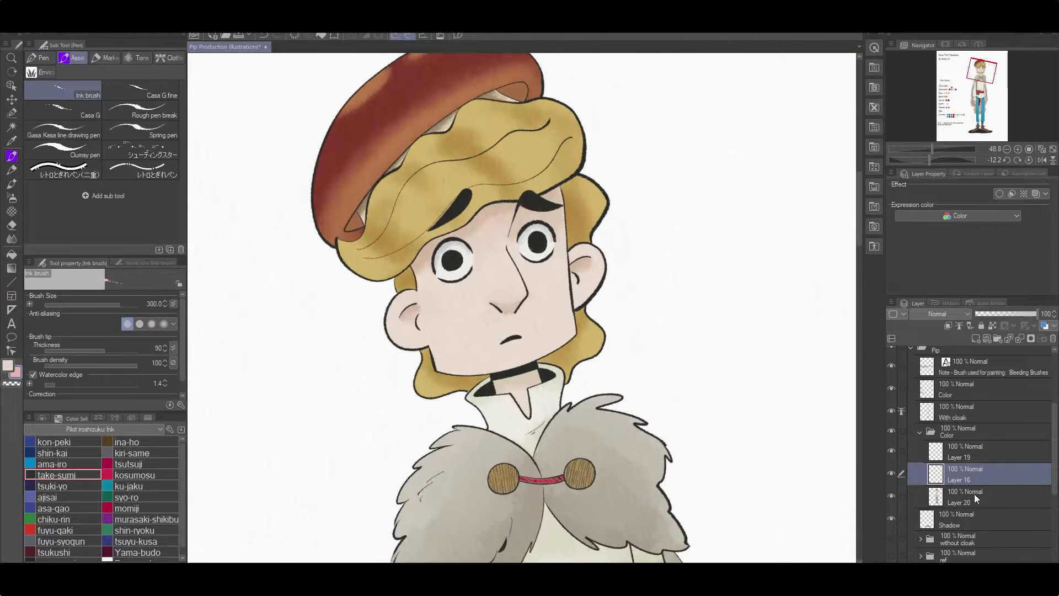
{"action": "key", "text": "w"}
{"action": "key", "text": "ctrl+e"}
{"action": "left_click", "coordinate": [961, 449]}
{"action": "key", "text": "ctrl+e"}
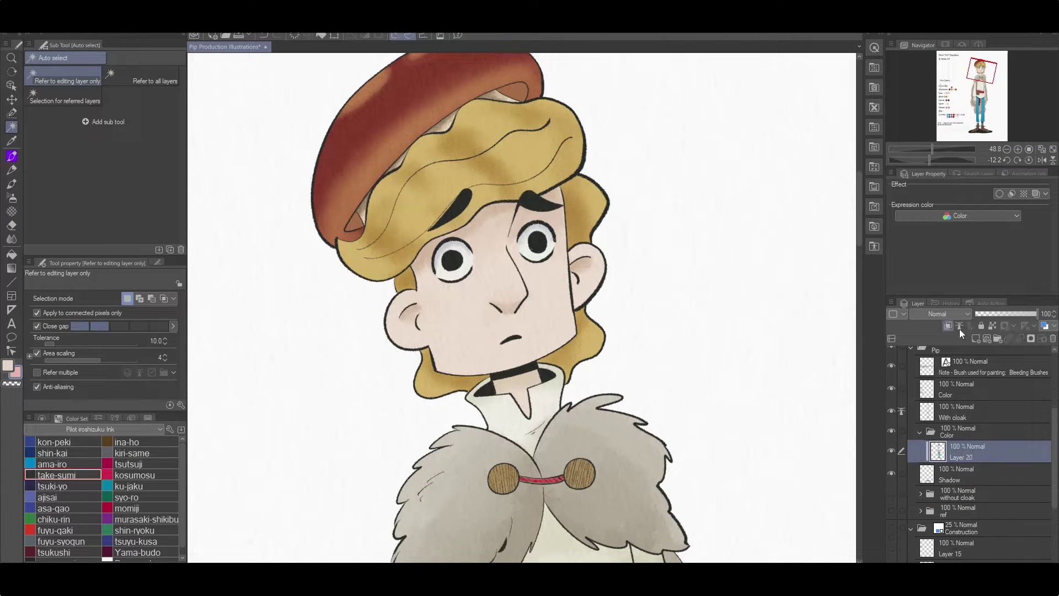
{"action": "key", "text": "ctrl+shift+n"}
Paint pink blush on the ears and nose with the Bleeding brush, going from size 25 to 150
{"action": "key", "text": "b"}
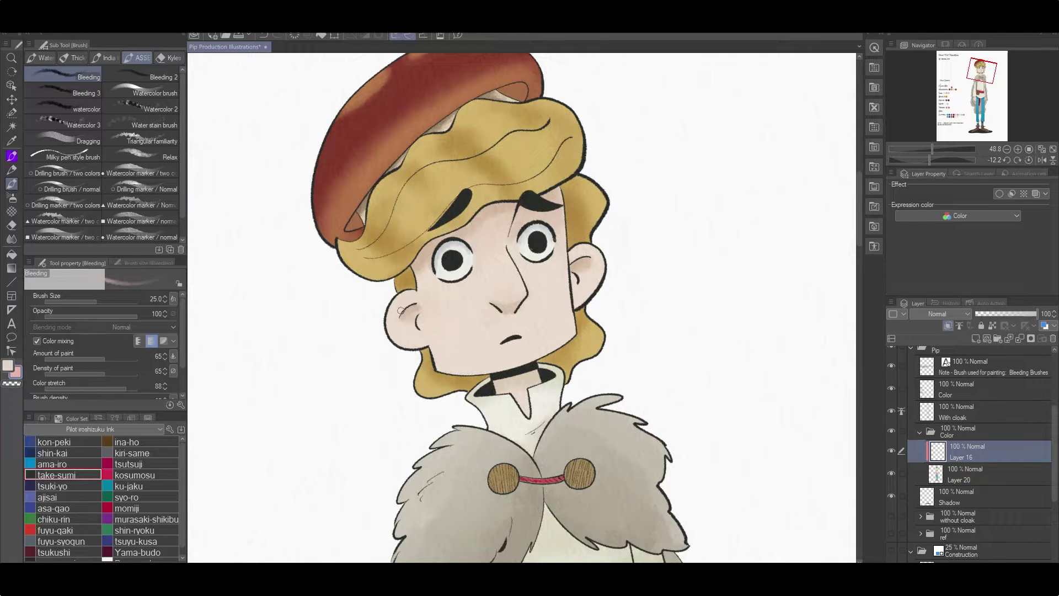
{"action": "left_click_drag", "start_coordinate": [401, 311], "coordinate": [403, 305]}
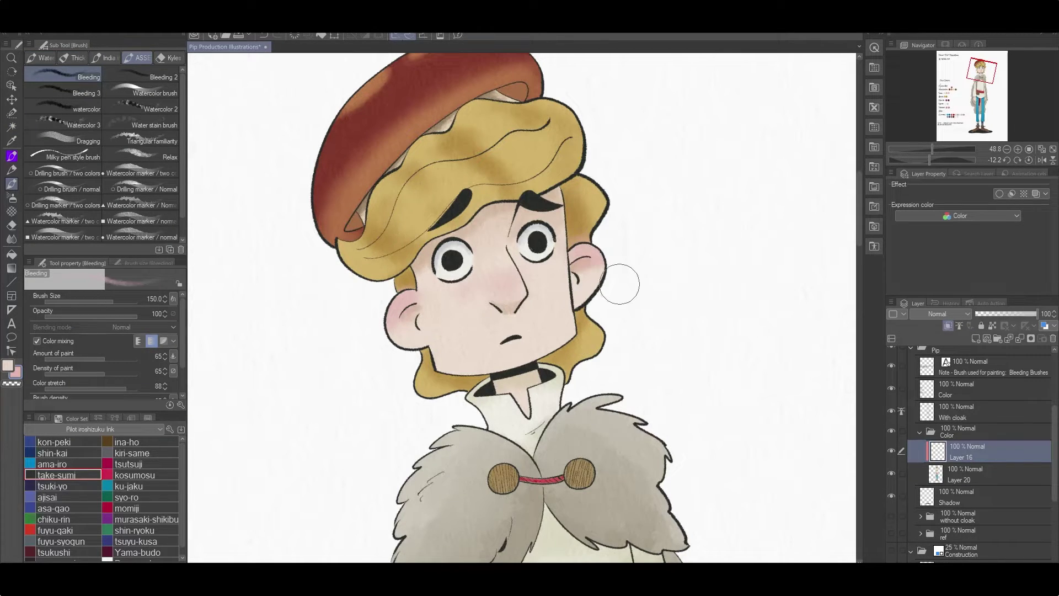
{"action": "scroll", "coordinate": [619, 284], "scroll_direction": "down", "scroll_amount": 5}
Compare blending modes such as Soft light and Saturation, set the blush layer to Multiply, and soften it with the Textured blender at size 100
{"action": "left_click", "coordinate": [938, 314]}
{"action": "left_click", "coordinate": [929, 155]}
{"action": "left_click", "coordinate": [938, 313]}
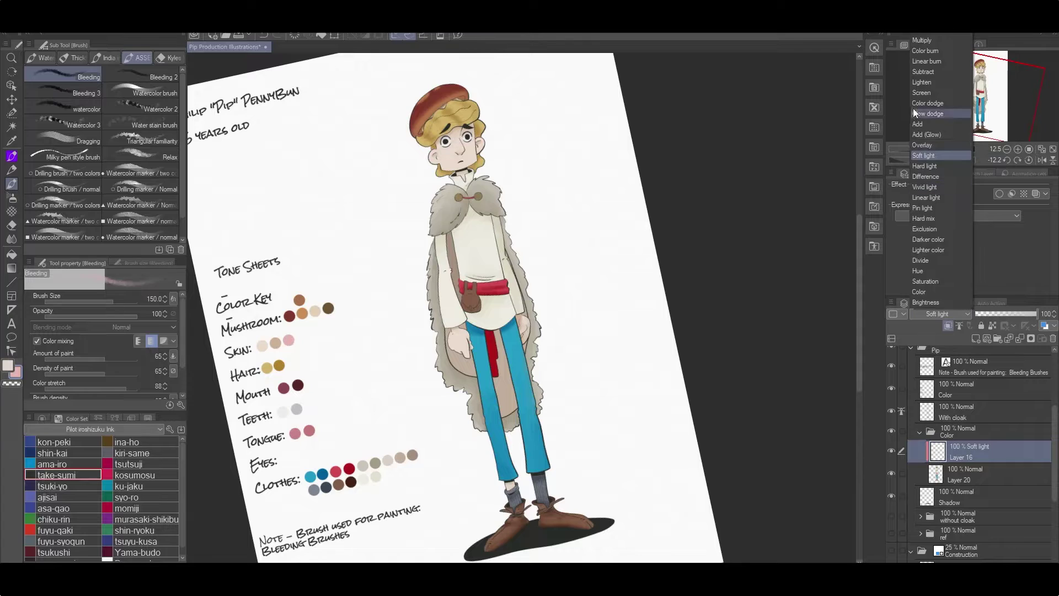
{"action": "left_click", "coordinate": [921, 40]}
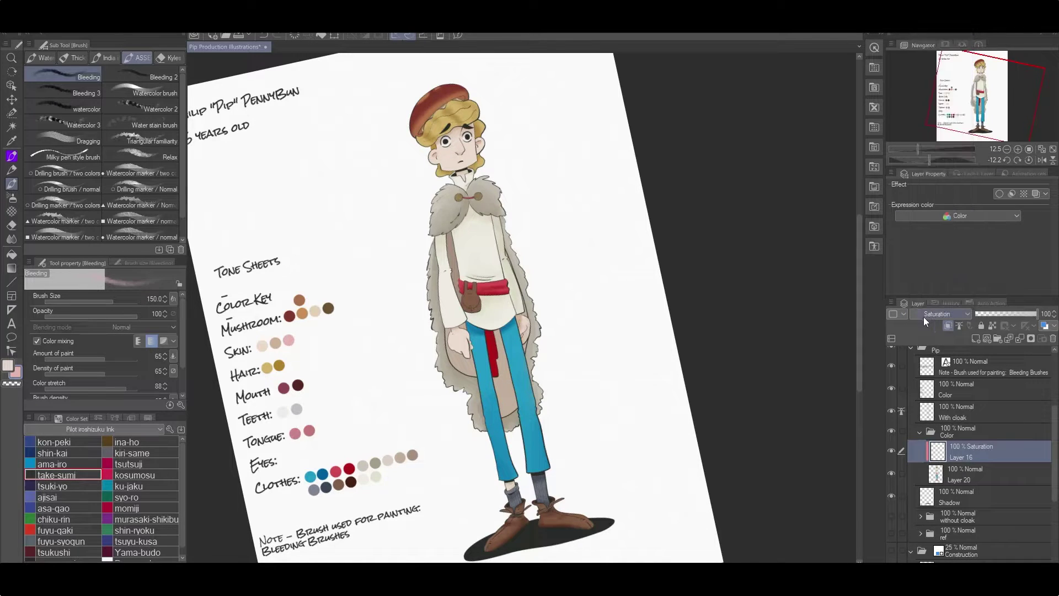
{"action": "scroll", "coordinate": [462, 141], "scroll_direction": "up", "scroll_amount": 3}
{"action": "scroll", "coordinate": [462, 141], "scroll_direction": "down", "scroll_amount": 3}
{"action": "key", "text": "j"}
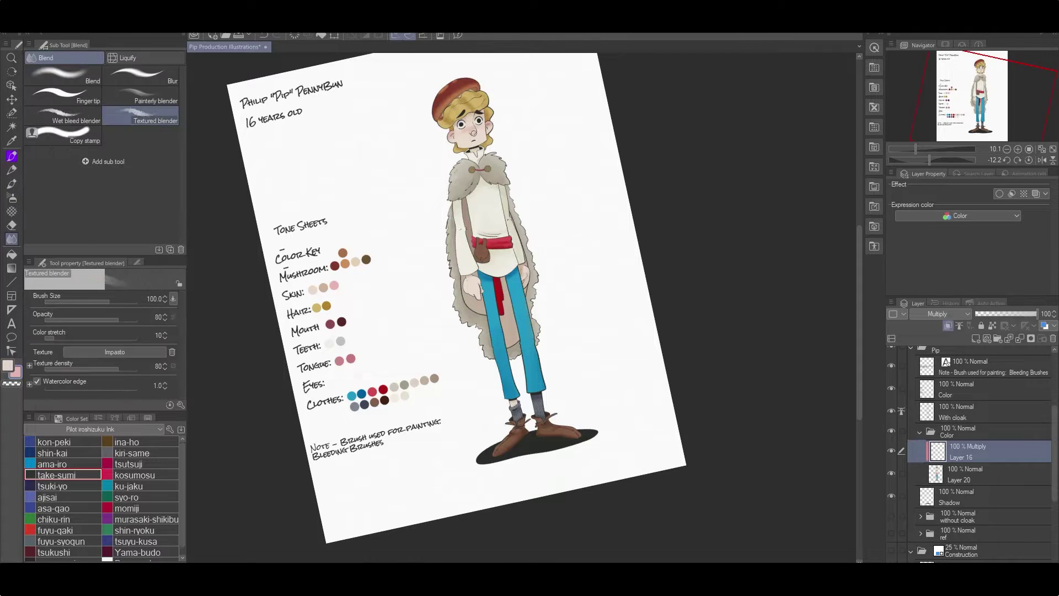
Merge the blush layer into Layer 20 and reset the canvas rotation to upright
{"action": "key", "text": "ctrl+e"}
{"action": "key", "text": "r"}
{"action": "left_click", "coordinate": [1029, 150]}
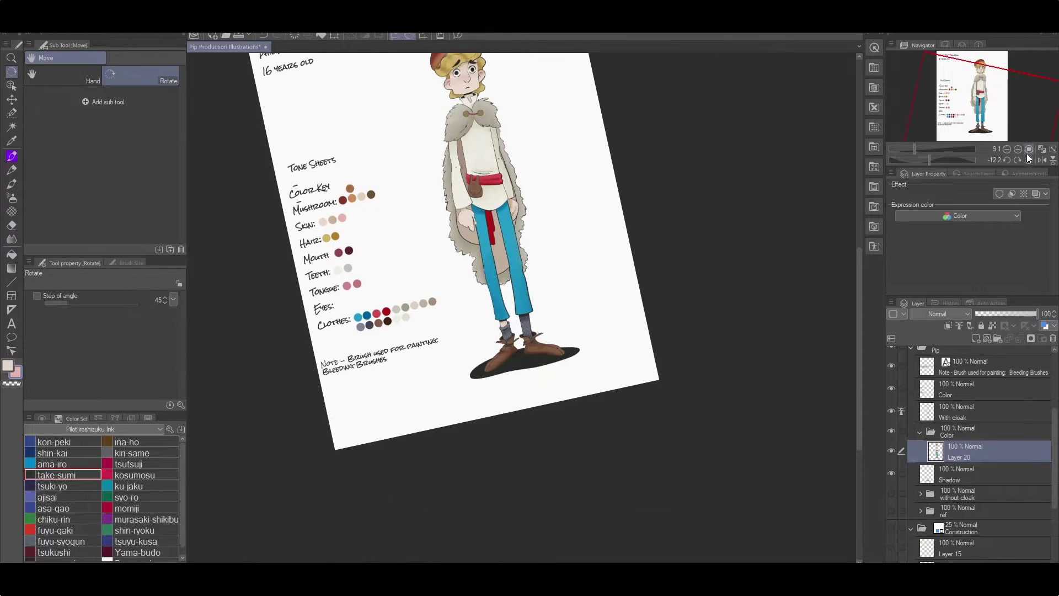
Add the favorite "Layer set / watercolor texture" material above Layer 20, clip its folder to that layer and set its opacity to 50%
{"action": "left_click", "coordinate": [875, 67]}
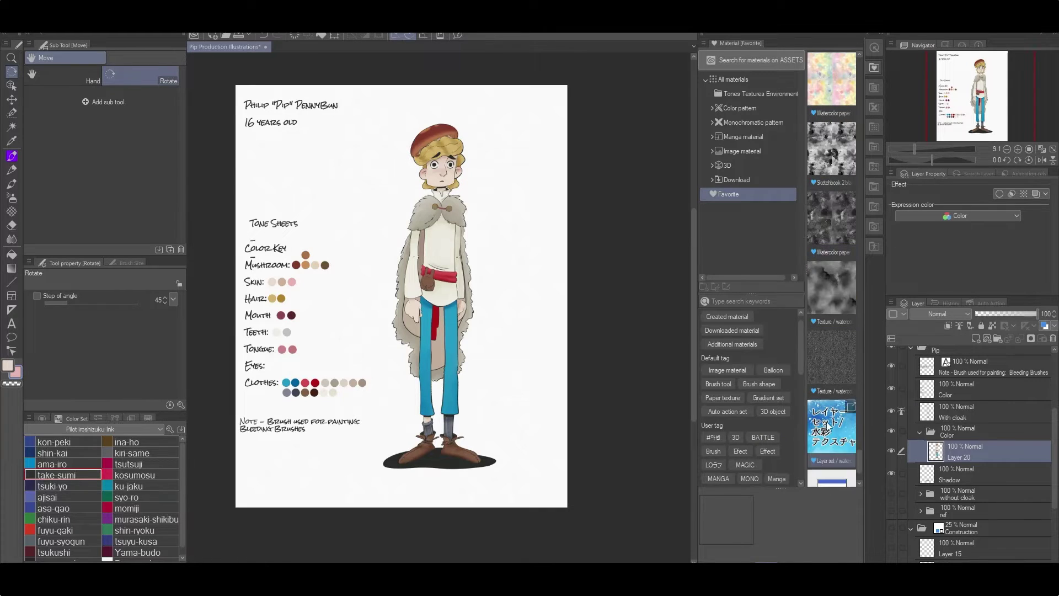
{"action": "left_click_drag", "start_coordinate": [832, 426], "coordinate": [934, 449]}
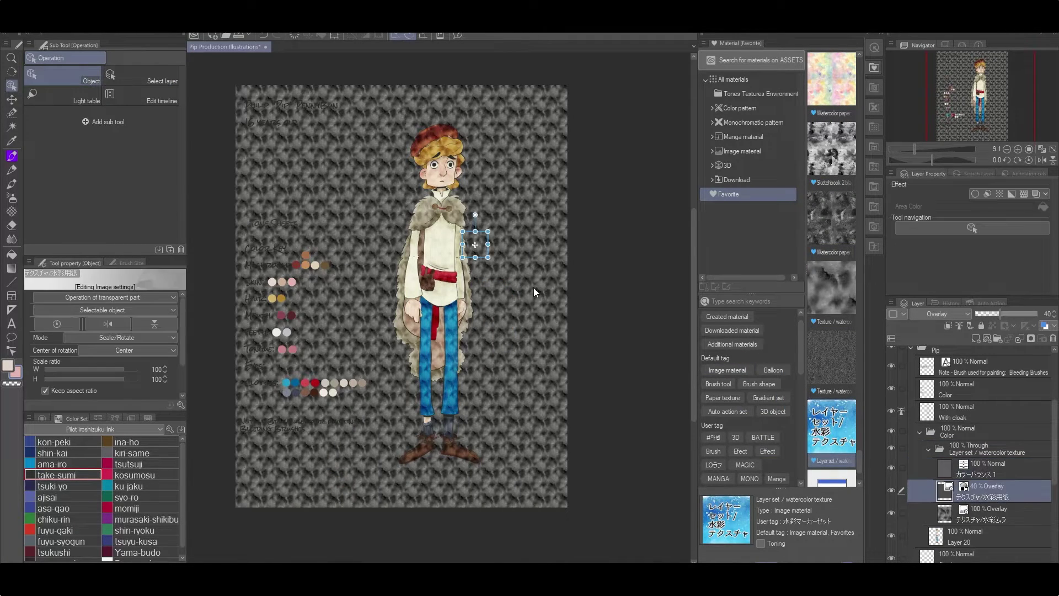
{"action": "left_click", "coordinate": [932, 450]}
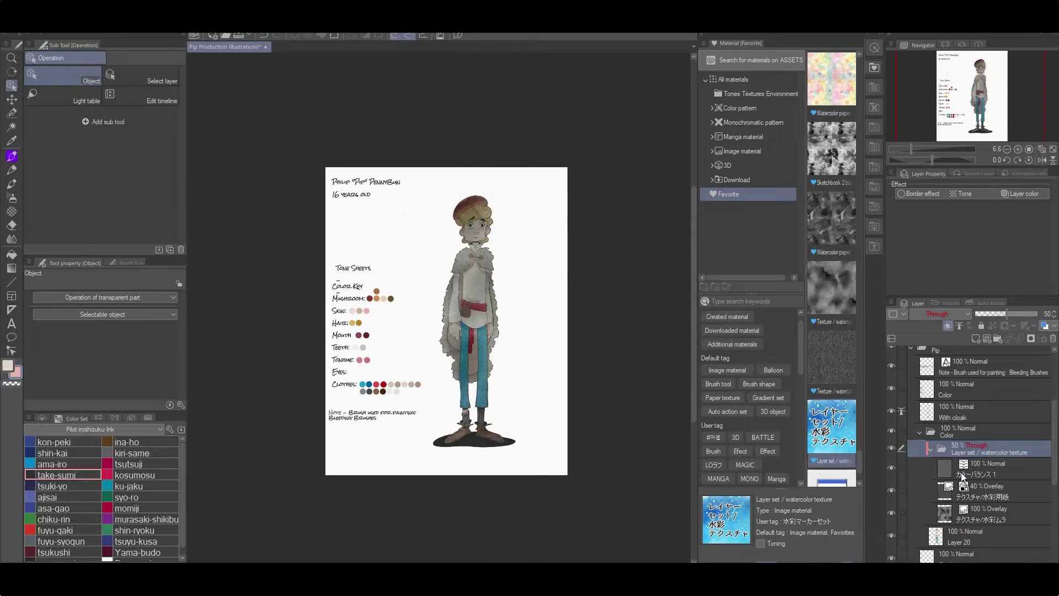
Try the テクスチャ/水彩ムラ texture layer in Linear burn at 48% opacity and the テクスチャ/水彩用紙 layer at 24%
{"action": "left_click", "coordinate": [993, 513]}
{"action": "scroll", "coordinate": [481, 247], "scroll_direction": "up", "scroll_amount": 2}
{"action": "scroll", "coordinate": [481, 247], "scroll_direction": "down", "scroll_amount": 1}
{"action": "left_click", "coordinate": [938, 314]}
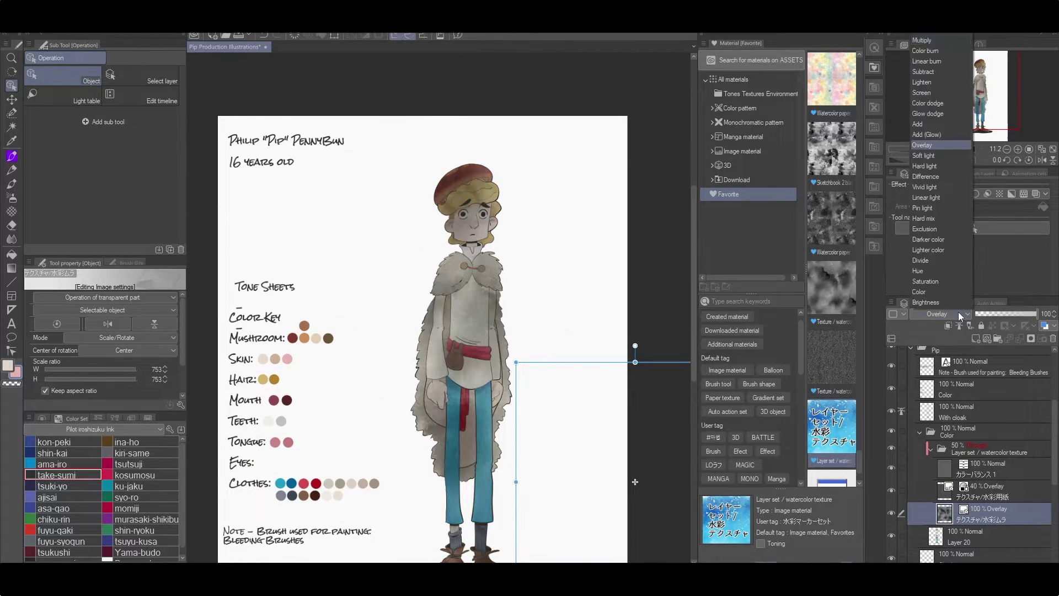
{"action": "left_click", "coordinate": [938, 78]}
{"action": "left_click_drag", "start_coordinate": [1037, 313], "coordinate": [993, 317]}
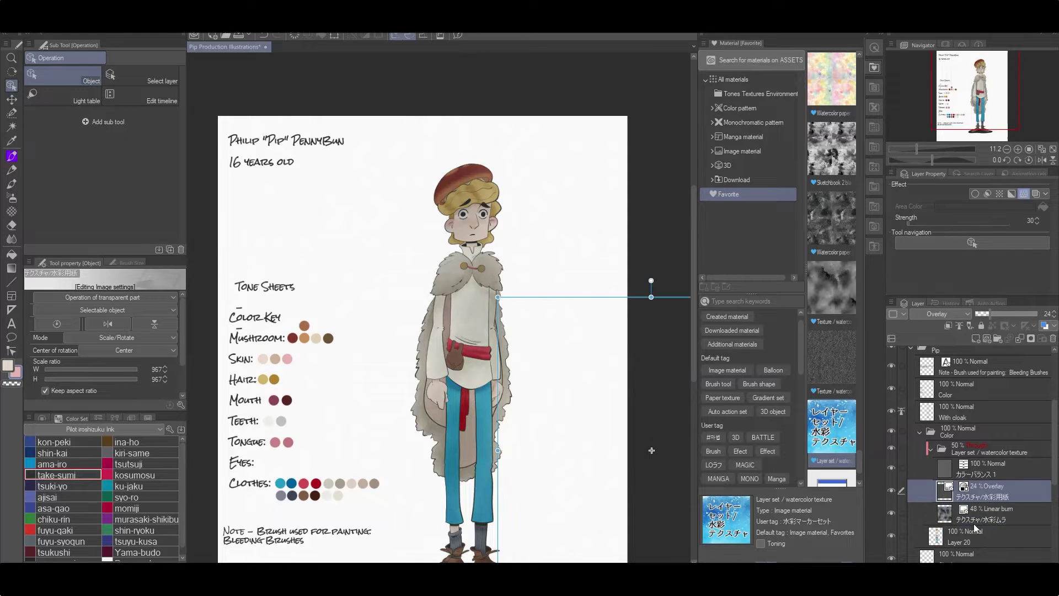
Replace the watercolor texture folder with the favorite "Texture / watercolor unevenness" material, clipped to Layer 20 and scaled to 288
{"action": "left_click_drag", "start_coordinate": [970, 448], "coordinate": [1055, 339]}
{"action": "left_click_drag", "start_coordinate": [832, 287], "coordinate": [496, 309]}
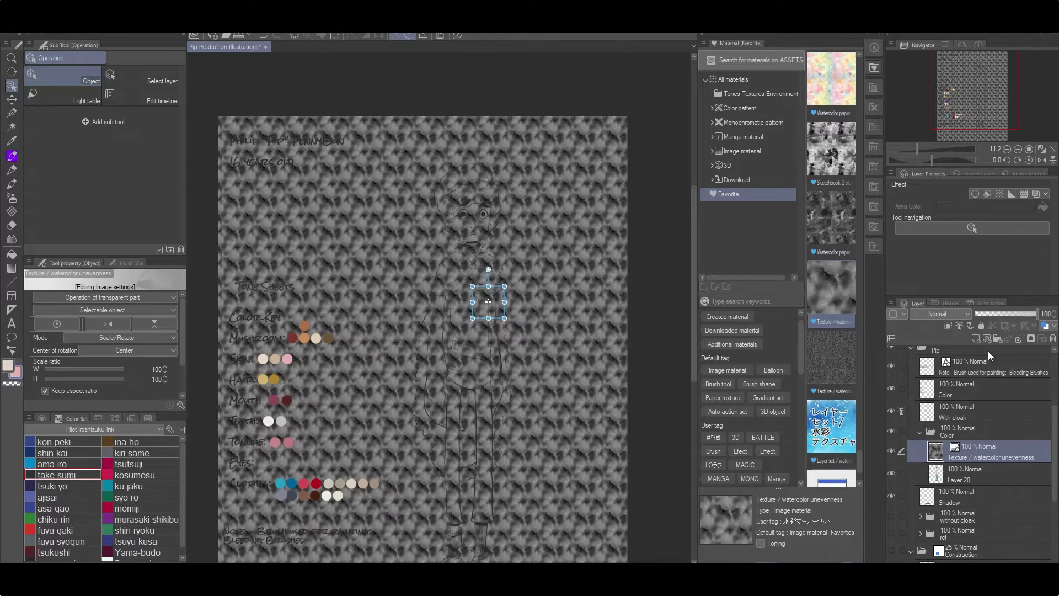
{"action": "scroll", "coordinate": [436, 408], "scroll_direction": "up", "scroll_amount": 1}
{"action": "scroll", "coordinate": [436, 408], "scroll_direction": "down", "scroll_amount": 1}
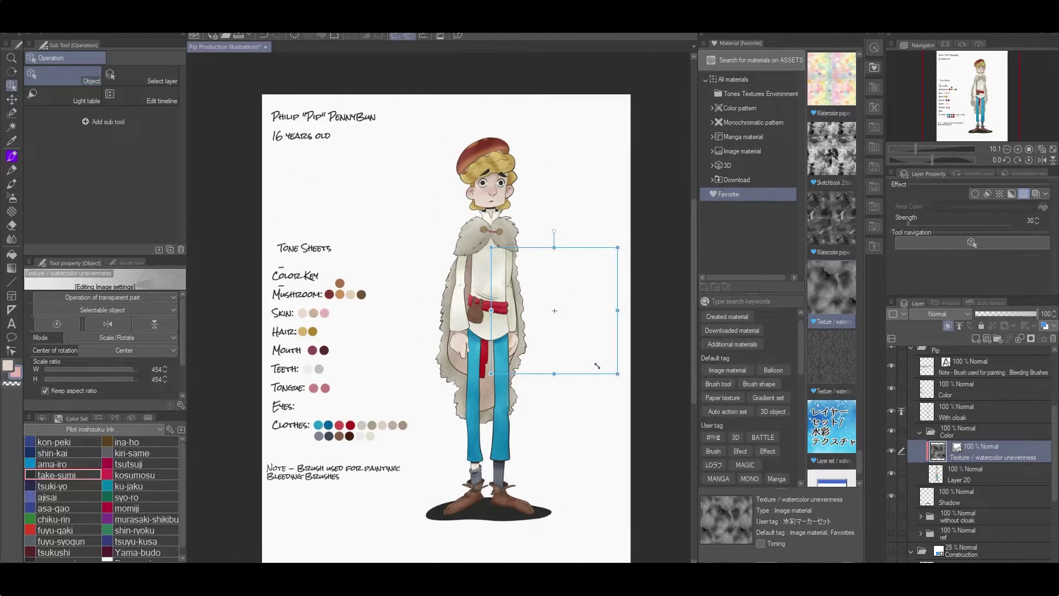
{"action": "left_click_drag", "start_coordinate": [624, 381], "coordinate": [573, 329]}
Add the "Watercolor paper 3 black and white" material as a clipped layer above it, scaled to 57 and at 8% opacity
{"action": "scroll", "coordinate": [818, 355], "scroll_direction": "up", "scroll_amount": 3}
{"action": "left_click_drag", "start_coordinate": [831, 148], "coordinate": [470, 265]}
{"action": "left_click_drag", "start_coordinate": [554, 380], "coordinate": [482, 282]}
{"action": "left_click_drag", "start_coordinate": [1015, 313], "coordinate": [978, 316]}
Try the Color blending mode on the "Watercolor paper 3 black and white" layer and settle on Linear burn
{"action": "left_click", "coordinate": [956, 311]}
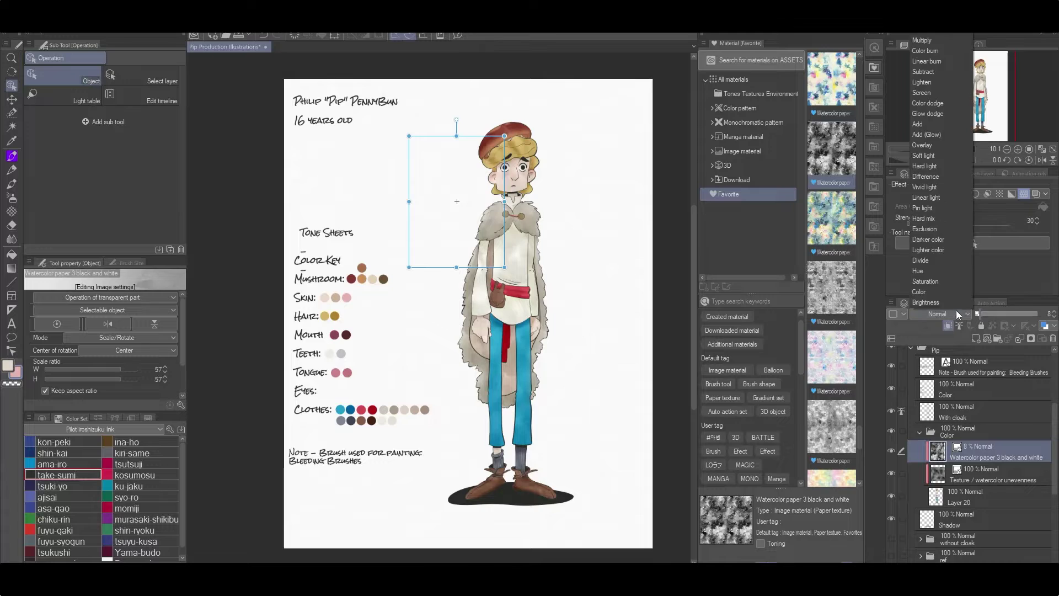
{"action": "left_click", "coordinate": [938, 72]}
{"action": "scroll", "coordinate": [503, 371], "scroll_direction": "down", "scroll_amount": 1}
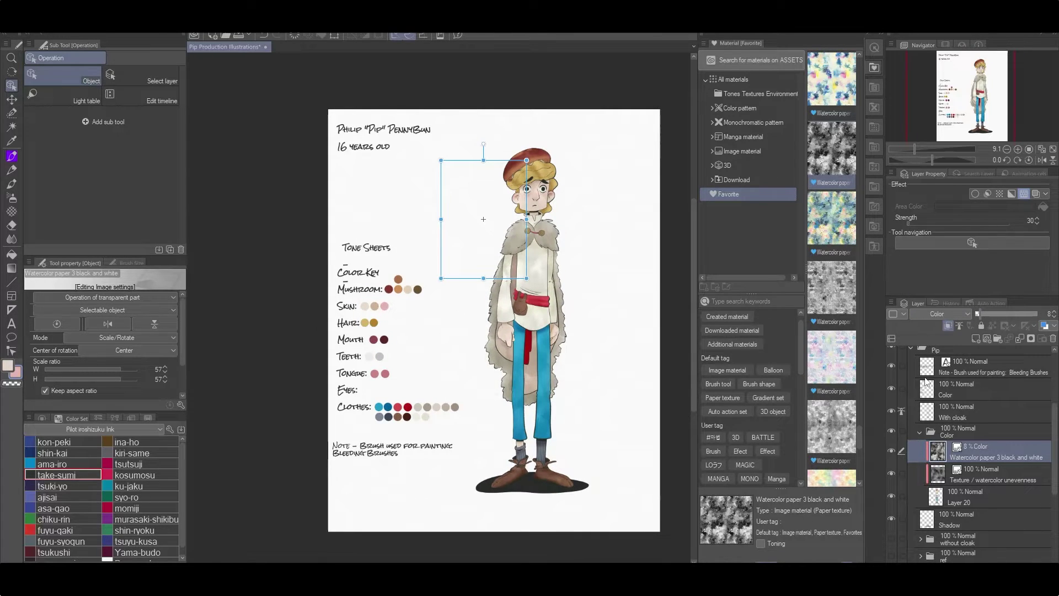
{"action": "left_click", "coordinate": [938, 474]}
{"action": "left_click", "coordinate": [977, 453]}
{"action": "left_click", "coordinate": [938, 313]}
{"action": "left_click", "coordinate": [938, 72]}
Undo a trial blending mode change on the "Texture / watercolor unevenness" layer and hide both clipped texture layers
{"action": "left_click", "coordinate": [976, 473]}
{"action": "left_click", "coordinate": [938, 313]}
{"action": "left_click", "coordinate": [937, 72]}
{"action": "key", "text": "ctrl+z"}
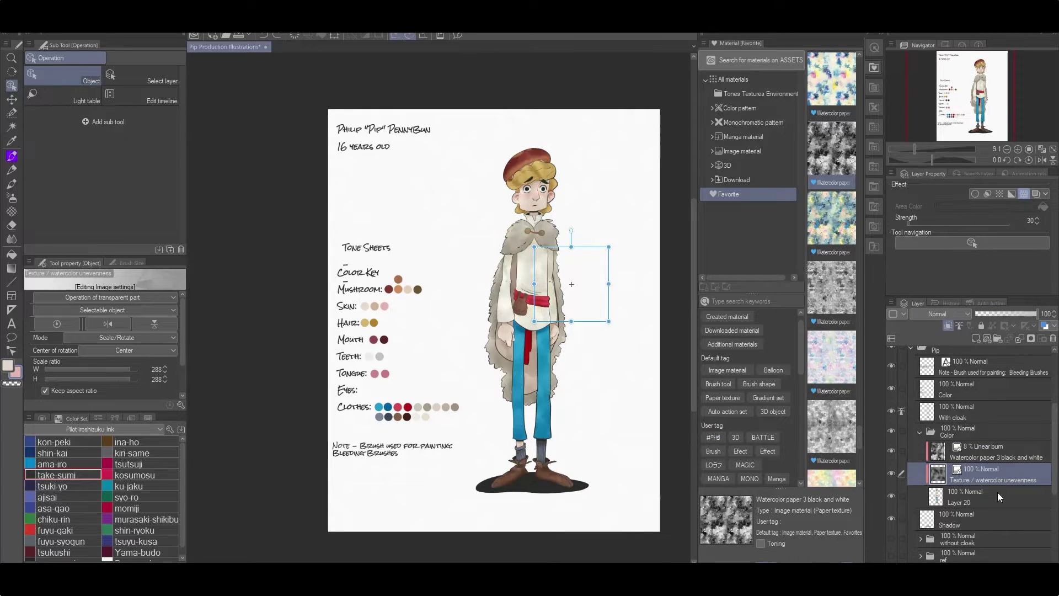
{"action": "scroll", "coordinate": [509, 379], "scroll_direction": "up", "scroll_amount": 1}
{"action": "scroll", "coordinate": [969, 441], "scroll_direction": "up", "scroll_amount": 4}
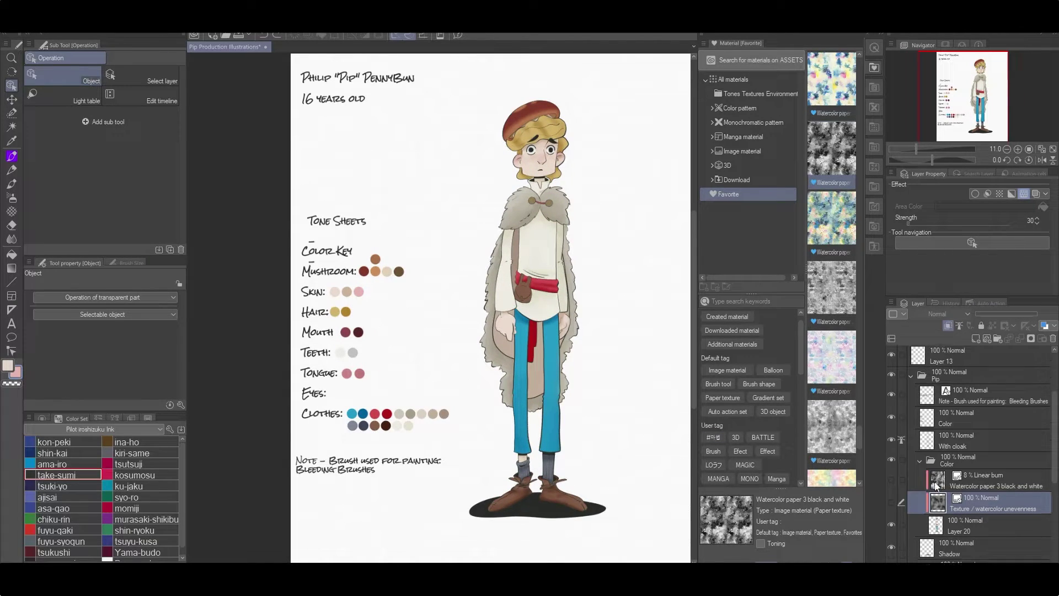
Move the color key text layer and its Color swatch layer together down the sheet, clear of the Tone Sheets list
{"action": "left_click", "coordinate": [969, 471]}
{"action": "left_click", "coordinate": [969, 453], "text": "ctrl"}
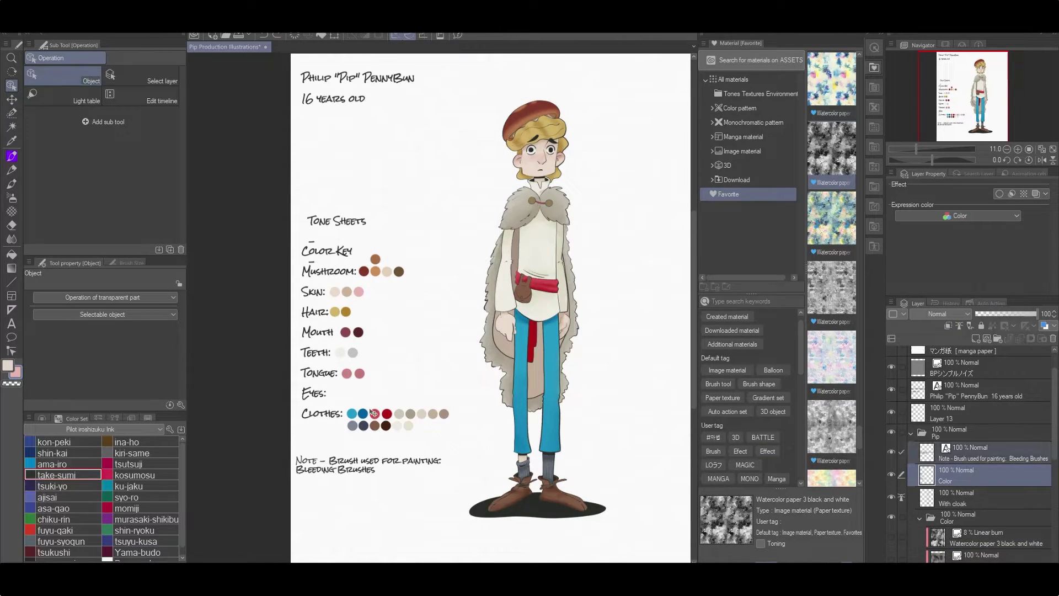
{"action": "key", "text": "ctrl+t"}
{"action": "left_click_drag", "start_coordinate": [374, 414], "coordinate": [375, 465]}
{"action": "key", "text": "Return"}
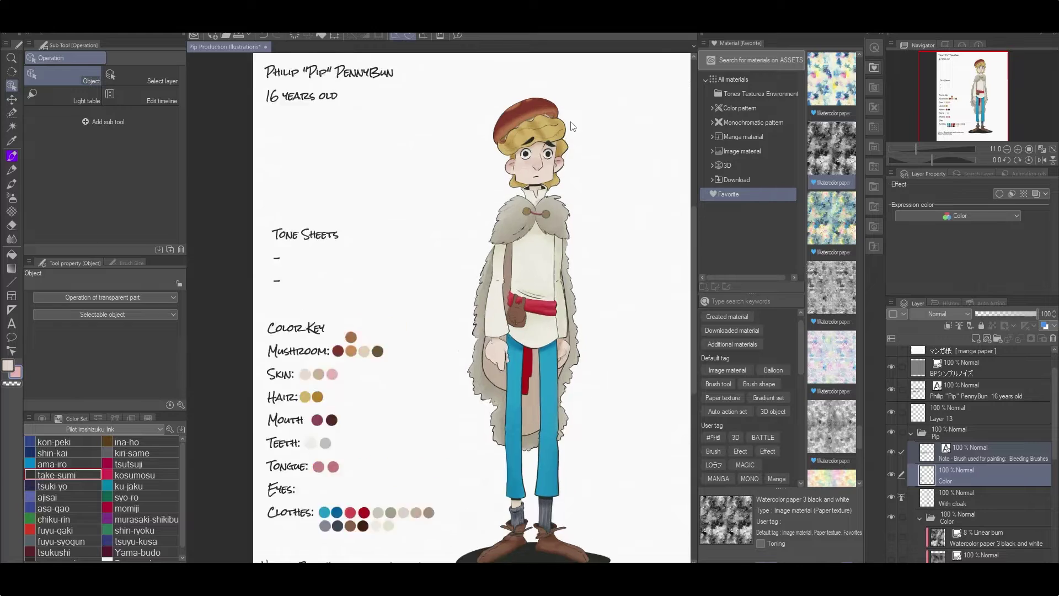
Create a new layer above the With cloak layer and clip it to that layer
{"action": "scroll", "coordinate": [538, 155], "scroll_direction": "up", "scroll_amount": 5}
{"action": "left_click", "coordinate": [976, 338]}
{"action": "left_click", "coordinate": [949, 325]}
{"action": "scroll", "coordinate": [419, 232], "scroll_direction": "down", "scroll_amount": 5}
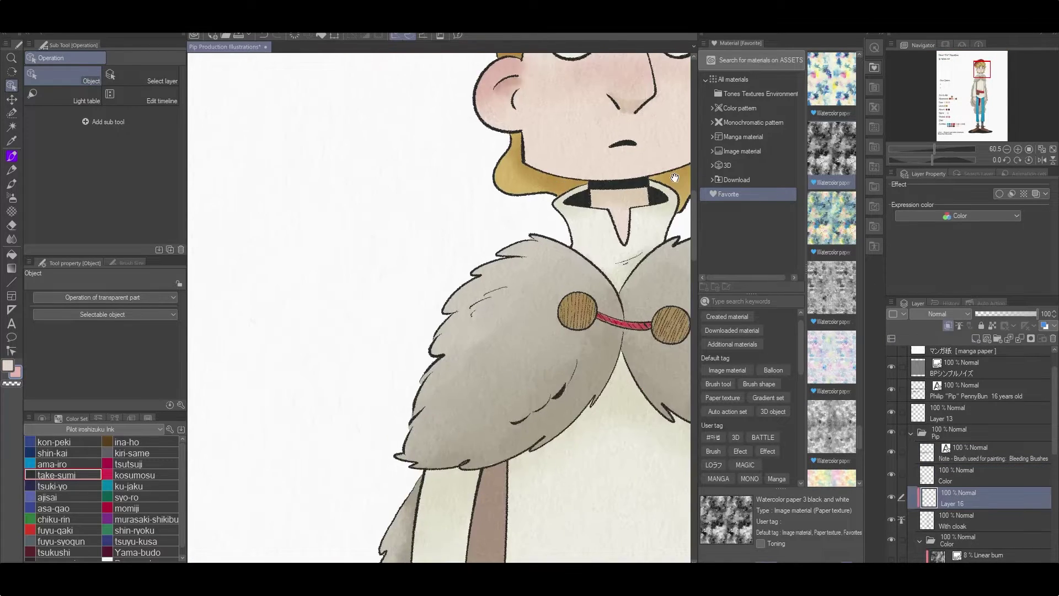
Add a round swatch beside Eyes in the color key on the Color layer, filled with the ku-jaku color
{"action": "key", "text": "w"}
{"action": "left_click", "coordinate": [355, 451], "text": "ctrl+shift"}
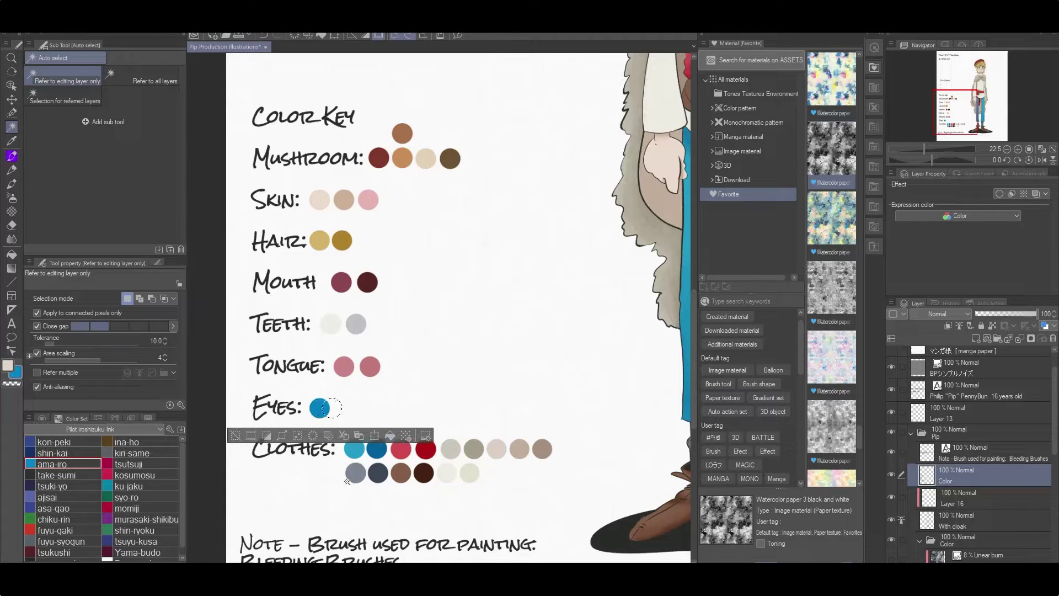
{"action": "scroll", "coordinate": [102, 496], "scroll_direction": "down", "scroll_amount": 1}
{"action": "left_click", "coordinate": [140, 479]}
{"action": "key", "text": "alt+Delete"}
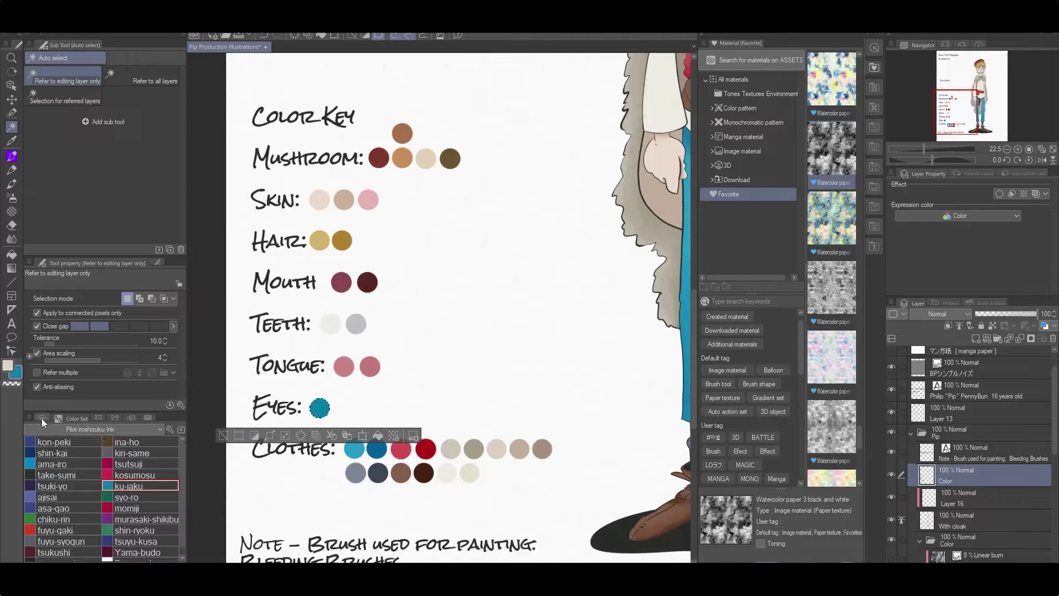
Recolor the Eyes swatch light cyan and fill a second, darker teal swatch beside it
{"action": "left_click", "coordinate": [42, 418]}
{"action": "left_click", "coordinate": [114, 467]}
{"action": "key", "text": "alt+Delete"}
{"action": "left_click", "coordinate": [116, 478]}
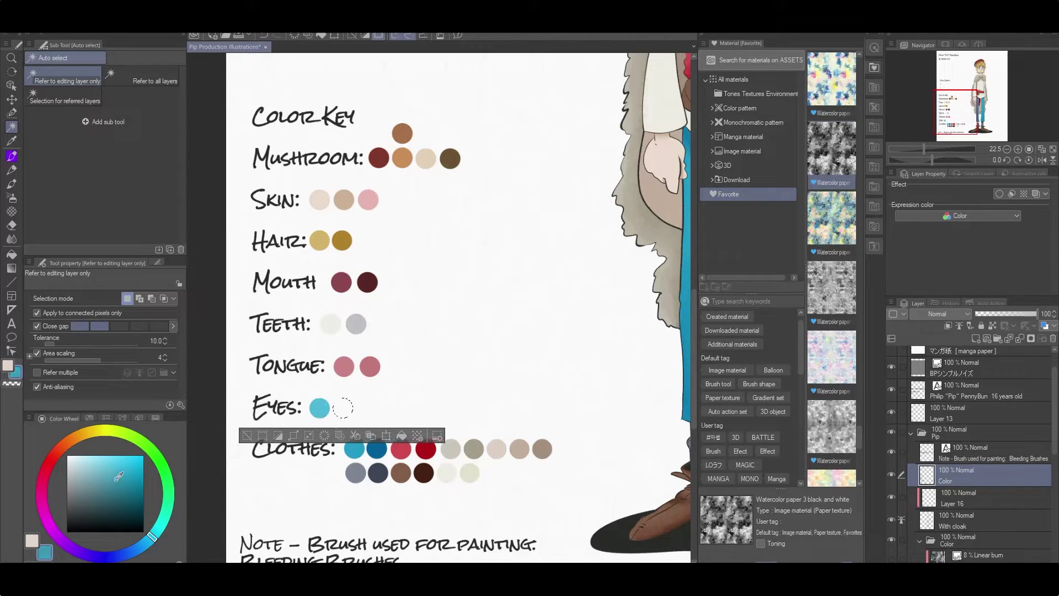
{"action": "key", "text": "alt+Delete"}
{"action": "key", "text": "ctrl+d"}
Sample the light cyan Eyes swatch for the Ink brush while the paper texture layers are temporarily hidden
{"action": "scroll", "coordinate": [971, 452], "scroll_direction": "up", "scroll_amount": 1}
{"action": "left_click", "coordinate": [891, 385]}
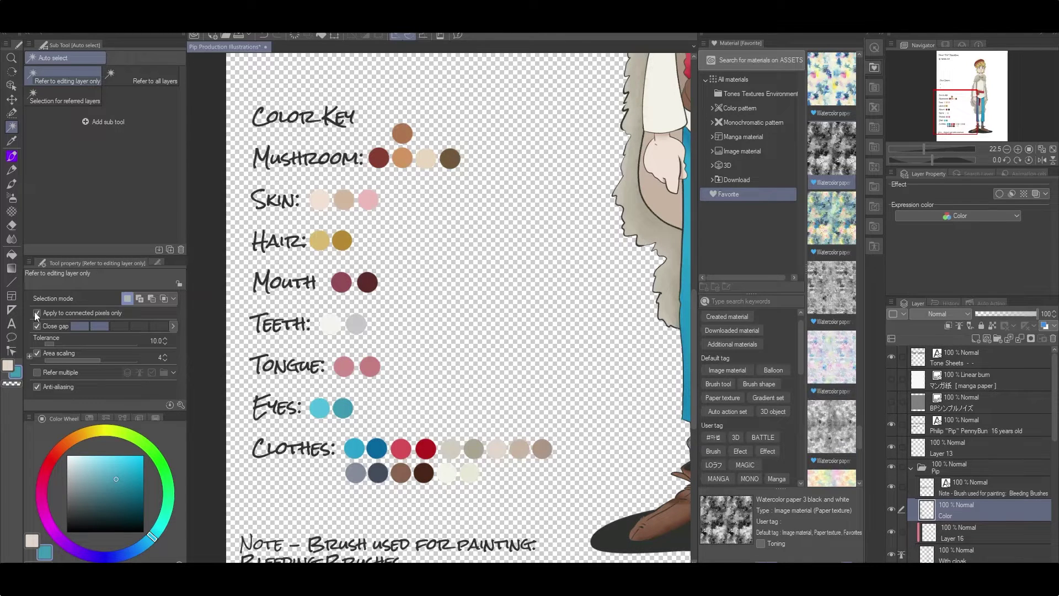
{"action": "key", "text": "p"}
{"action": "scroll", "coordinate": [560, 417], "scroll_direction": "down", "scroll_amount": 2}
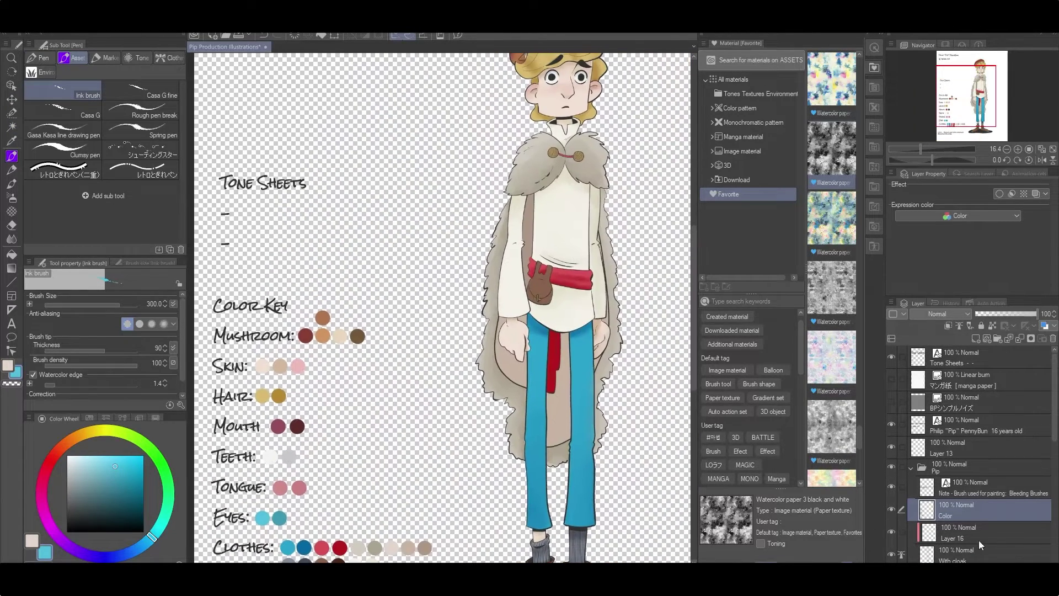
{"action": "scroll", "coordinate": [552, 89], "scroll_direction": "up", "scroll_amount": 5}
{"action": "left_click", "coordinate": [891, 401]}
{"action": "left_click", "coordinate": [891, 379]}
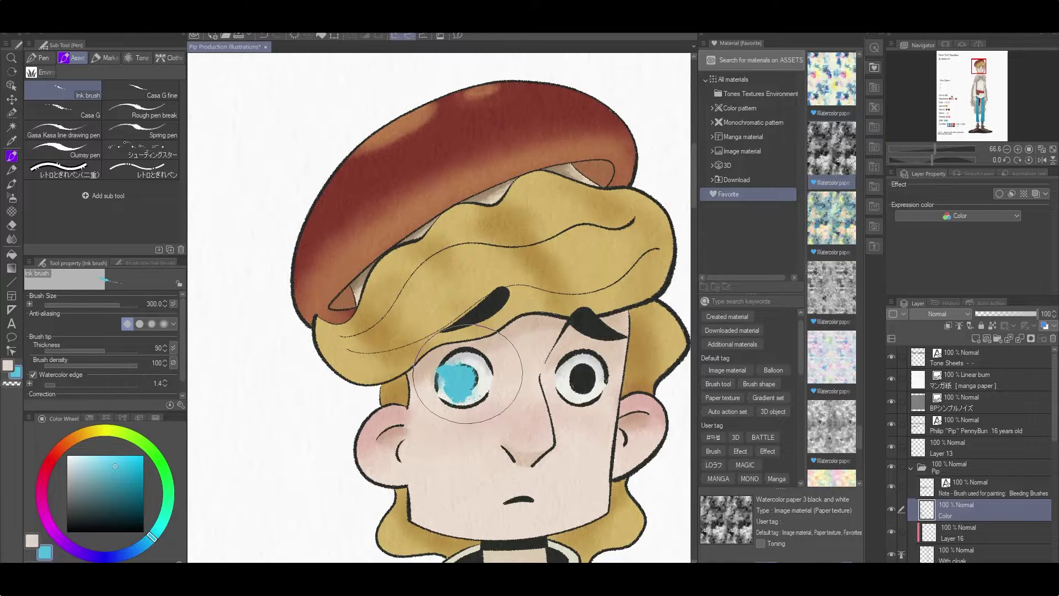
Paint both of Pip's irises light cyan with the Ink brush on Layer 16
{"action": "left_click", "coordinate": [466, 358], "text": "ctrl+shift"}
{"action": "left_click_drag", "start_coordinate": [465, 365], "coordinate": [464, 377]}
{"action": "mouse_move", "coordinate": [578, 375]}
{"action": "left_mouse_down"}
{"action": "mouse_move", "coordinate": [591, 380]}
{"action": "mouse_move", "coordinate": [865, 158]}
{"action": "left_mouse_up"}
Try shading the irises in darker teal with the Bleeding brush at size 25, and undo the shading
{"action": "key", "text": "b"}
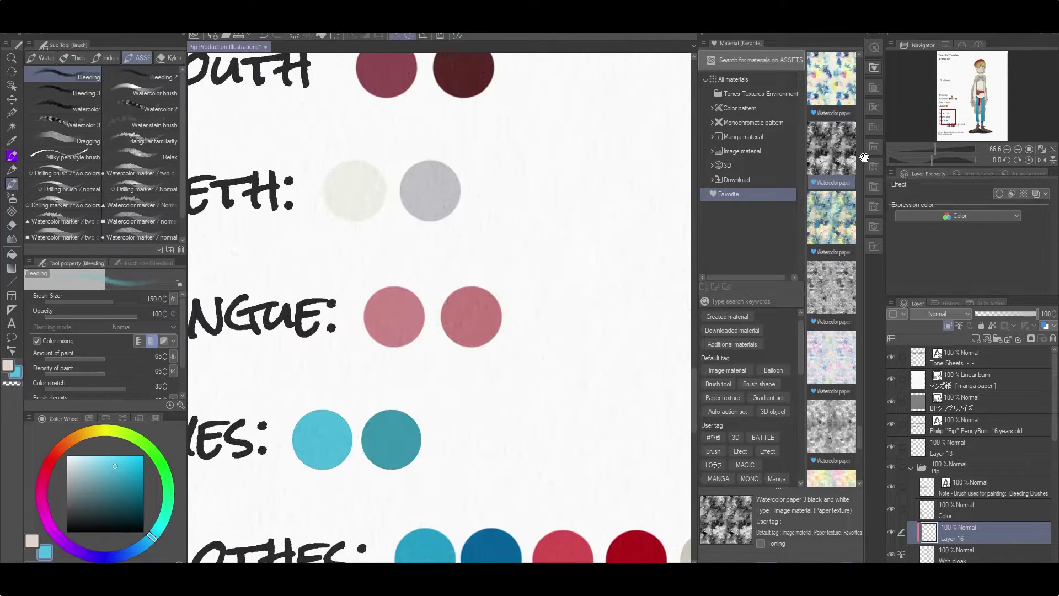
{"action": "left_click", "coordinate": [980, 78]}
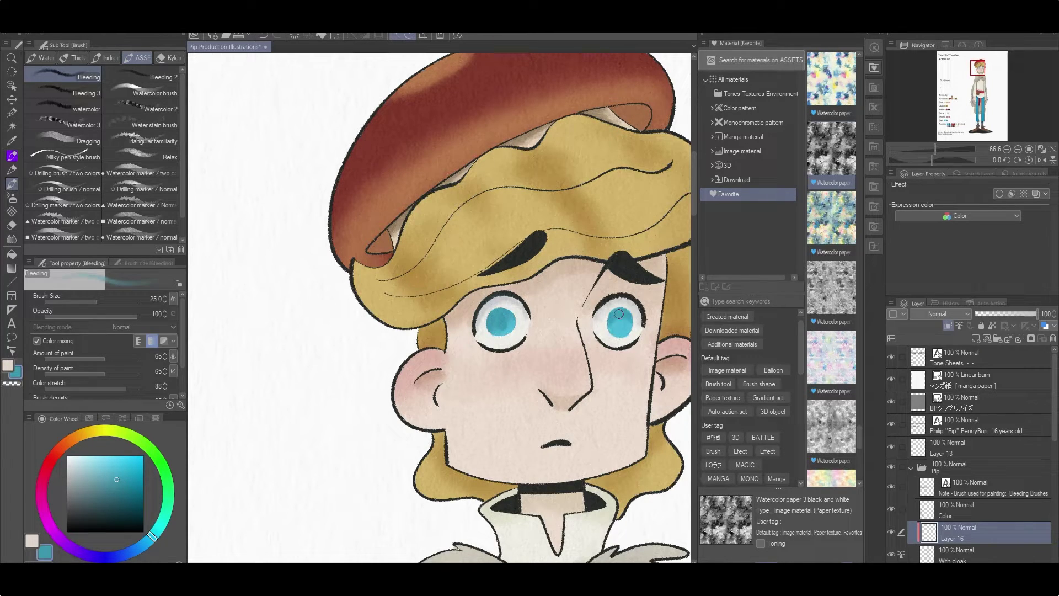
{"action": "key", "text": "j"}
{"action": "key", "text": "ctrl+z"}
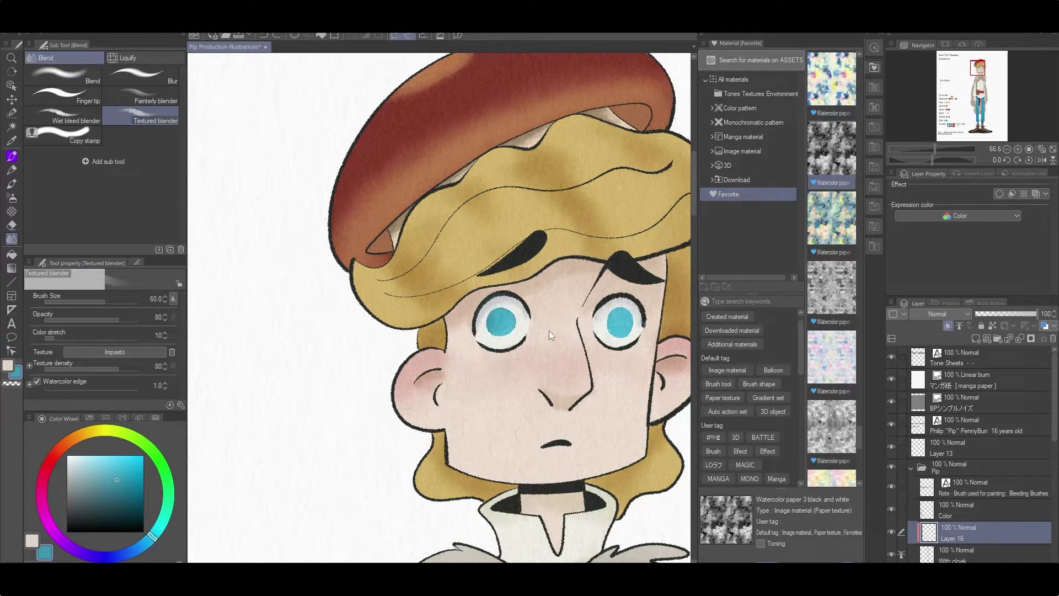
Try deleting the black pupil of one eye from the With cloak line layer using the Selection pen
{"action": "scroll", "coordinate": [438, 366], "scroll_direction": "down", "scroll_amount": 6}
{"action": "scroll", "coordinate": [398, 259], "scroll_direction": "up", "scroll_amount": 8}
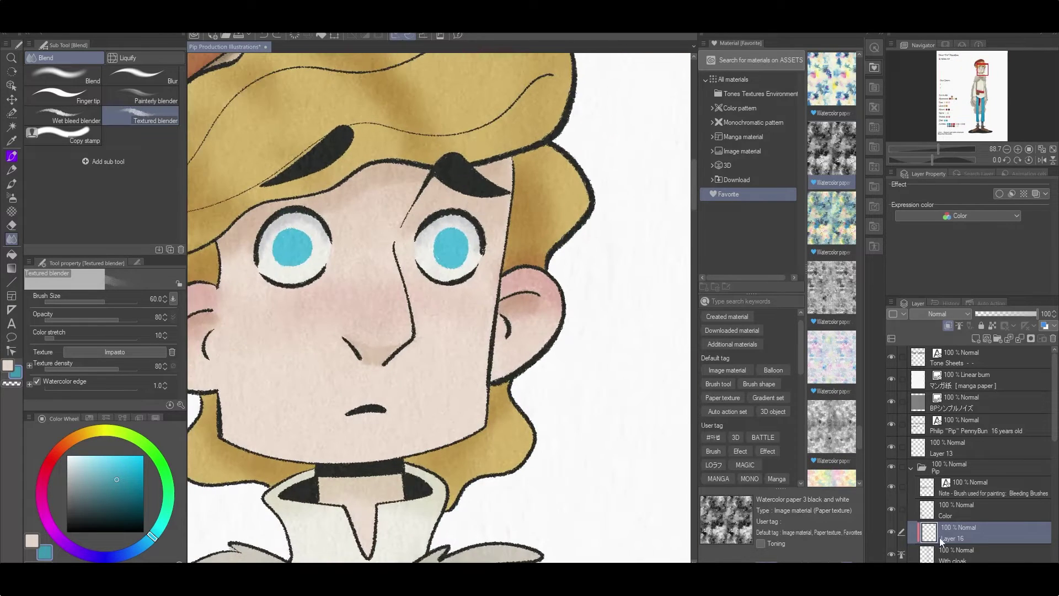
{"action": "key", "text": "m"}
{"action": "left_click", "coordinate": [397, 259]}
{"action": "key", "text": "Delete"}
{"action": "key", "text": "ctrl+d"}
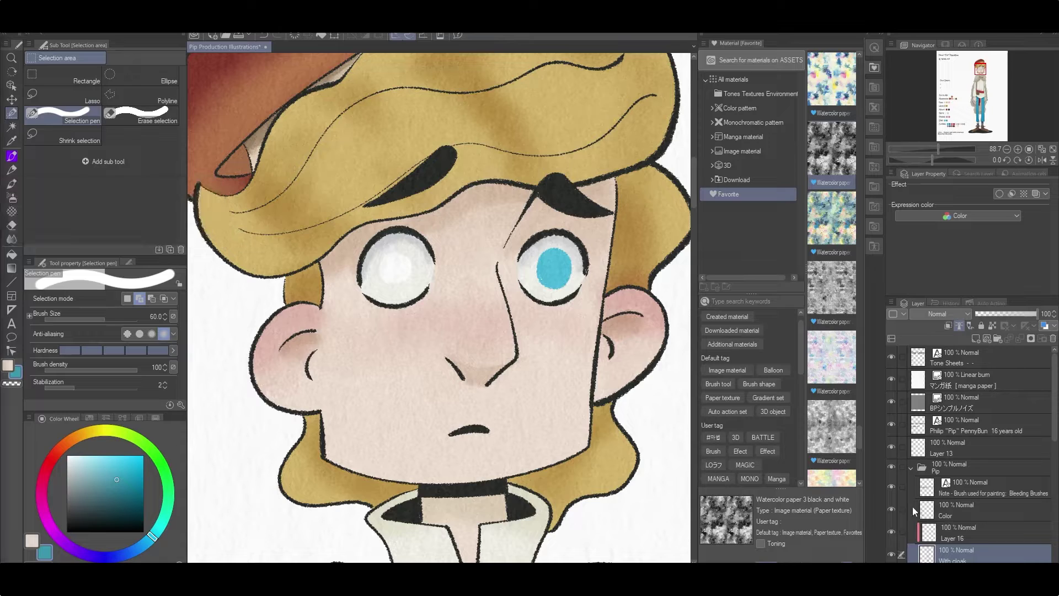
Try separating the black pupils onto a copy of the With cloak layer and merge the layers back together
{"action": "left_click_drag", "start_coordinate": [552, 243], "coordinate": [397, 267]}
{"action": "key", "text": "ctrl+d"}
{"action": "key", "text": "ctrl+e"}
{"action": "key", "text": "p"}
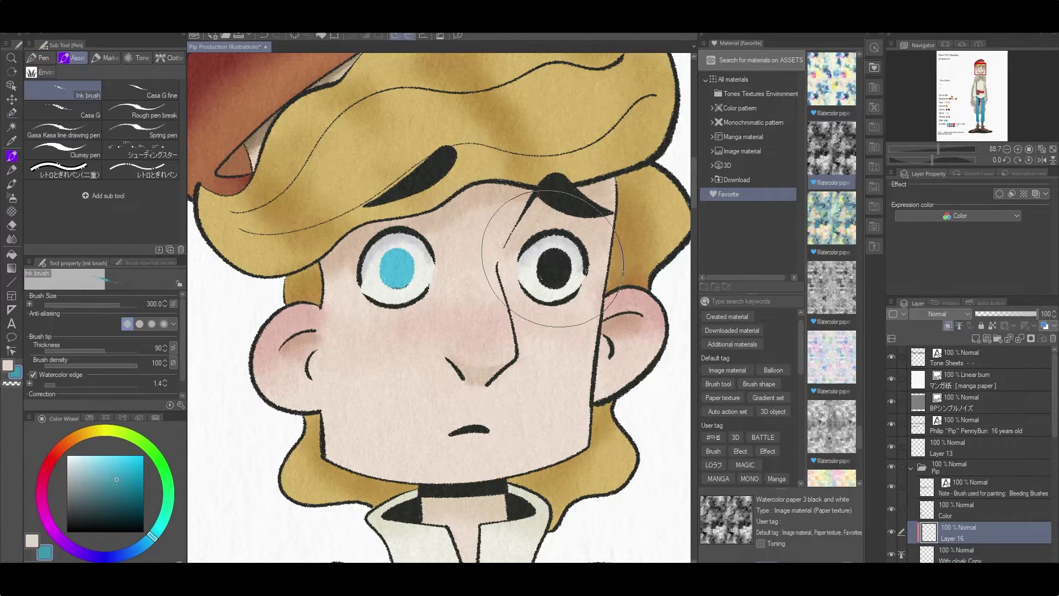
{"action": "scroll", "coordinate": [971, 441], "scroll_direction": "down", "scroll_amount": 1}
{"action": "left_click", "coordinate": [936, 495]}
{"action": "key", "text": "ctrl+j"}
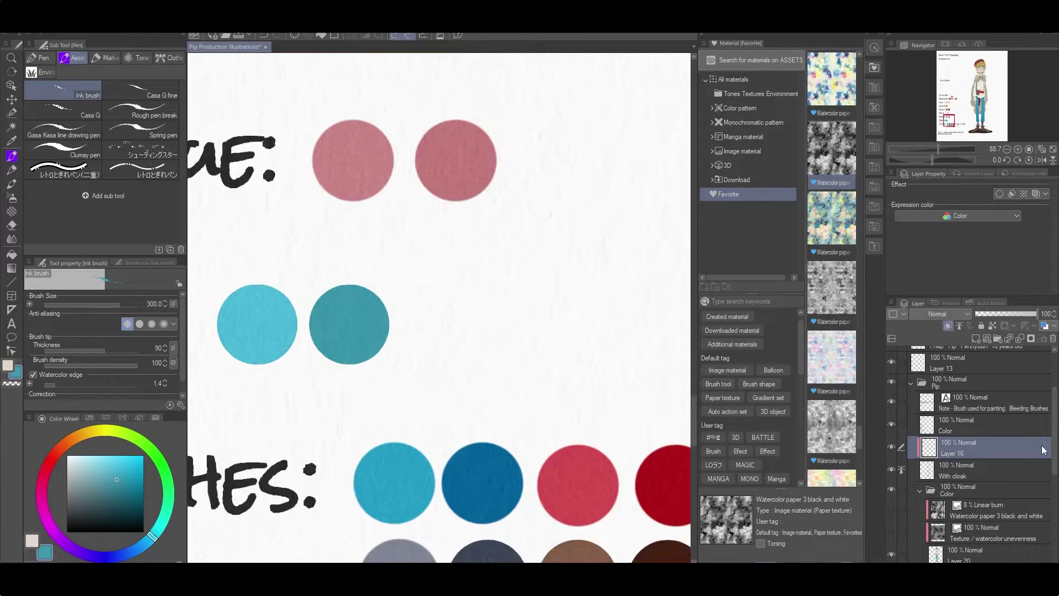
Sample the darker teal Eyes swatch with the paper textures hidden, and add a new clipped layer above Layer 16
{"action": "left_click", "coordinate": [980, 72]}
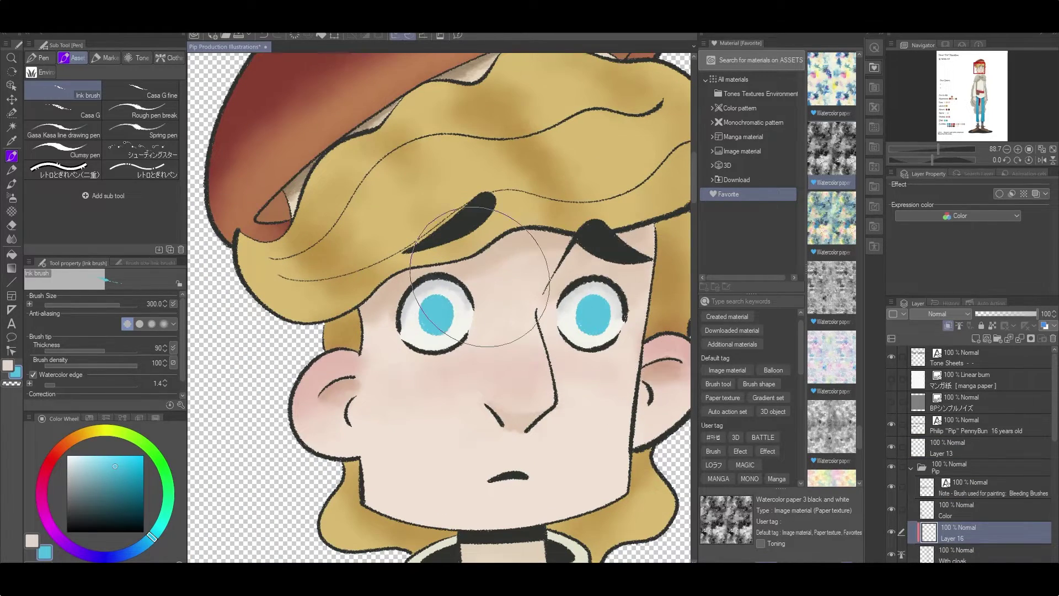
{"action": "scroll", "coordinate": [950, 122], "scroll_direction": "down", "scroll_amount": 3}
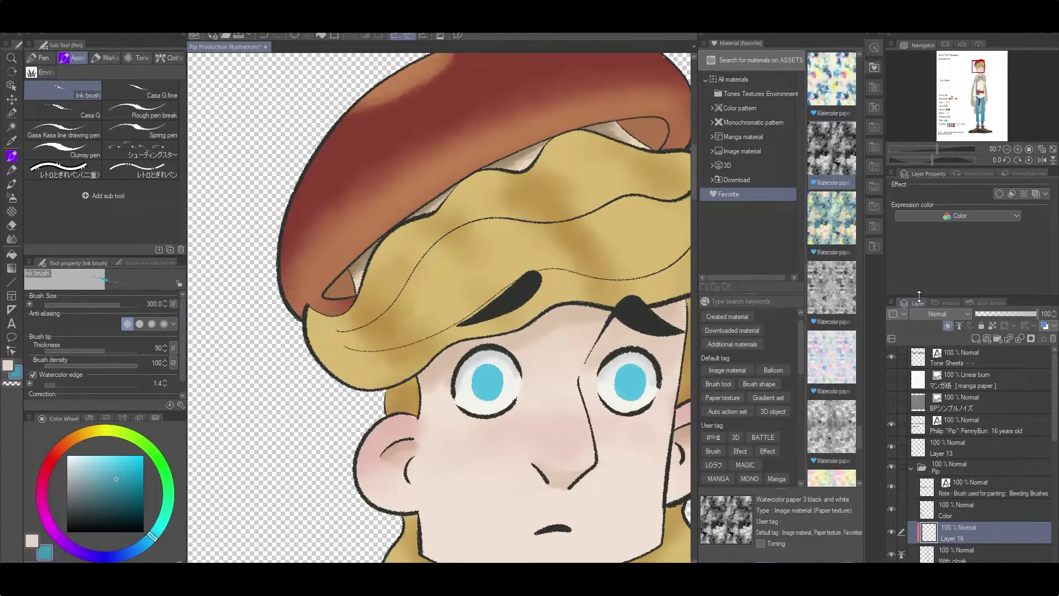
{"action": "key", "text": "ctrl+shift+n"}
{"action": "key", "text": "r"}
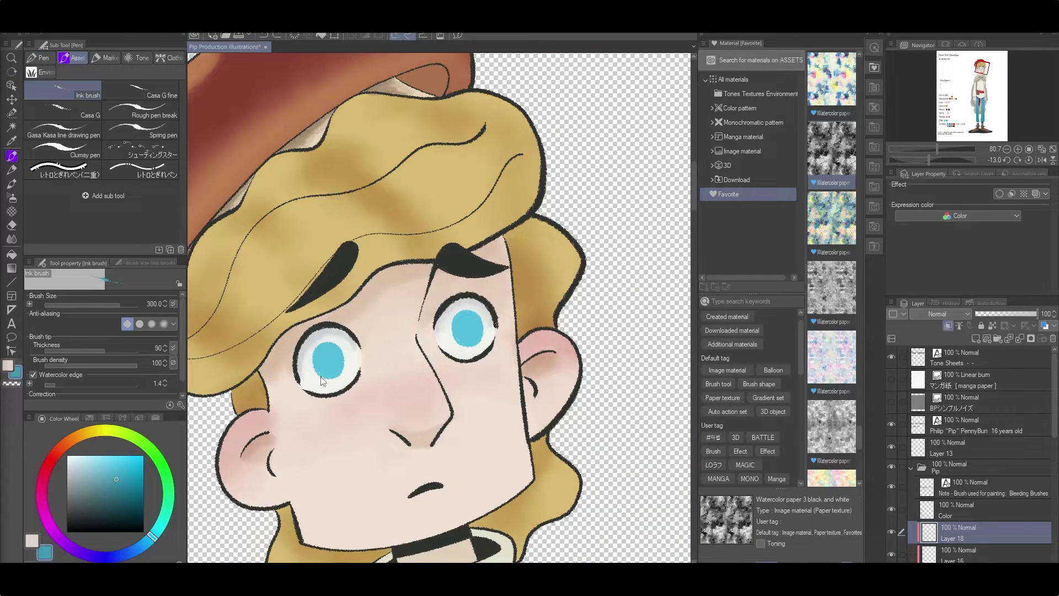
Shade the upper part of both irises in darker teal with the Ink brush on Layer 18, redoing unwanted strokes
{"action": "left_click_drag", "start_coordinate": [315, 364], "coordinate": [342, 359]}
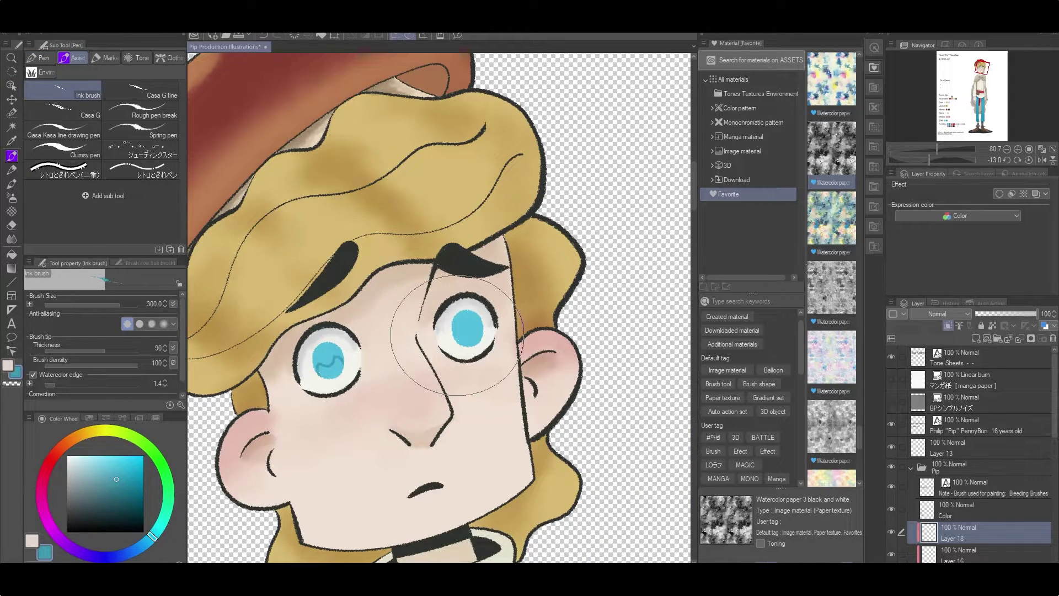
{"action": "left_click_drag", "start_coordinate": [456, 331], "coordinate": [478, 327]}
{"action": "key", "text": "ctrl+z"}
{"action": "key", "text": "ctrl+z"}
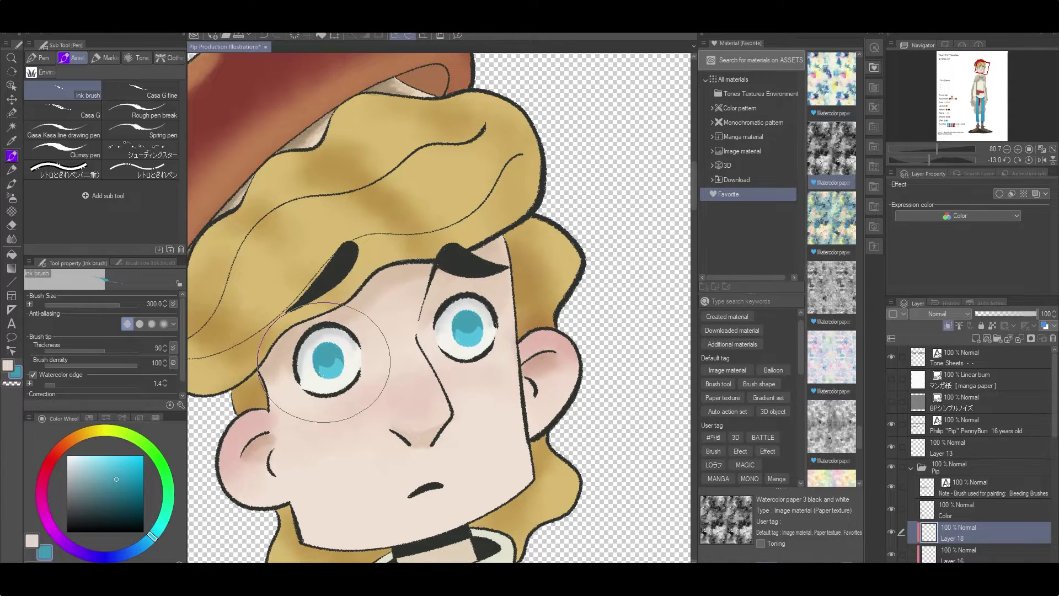
Set the Ink brush stabilization to 0 and draw filled dark teal pupils in the centre of both irises
{"action": "left_click", "coordinate": [468, 330], "text": "alt"}
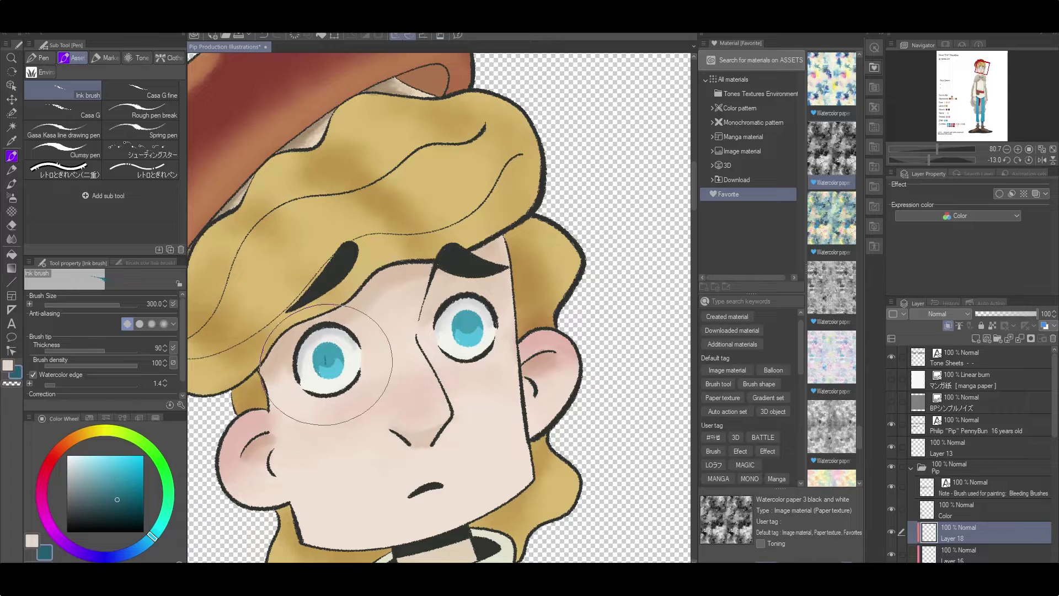
{"action": "mouse_move", "coordinate": [329, 354]}
{"action": "left_mouse_down"}
{"action": "mouse_move", "coordinate": [334, 370]}
{"action": "mouse_move", "coordinate": [331, 359]}
{"action": "left_mouse_up"}
{"action": "key", "text": "ctrl+z"}
{"action": "scroll", "coordinate": [331, 361], "scroll_direction": "up", "scroll_amount": 3}
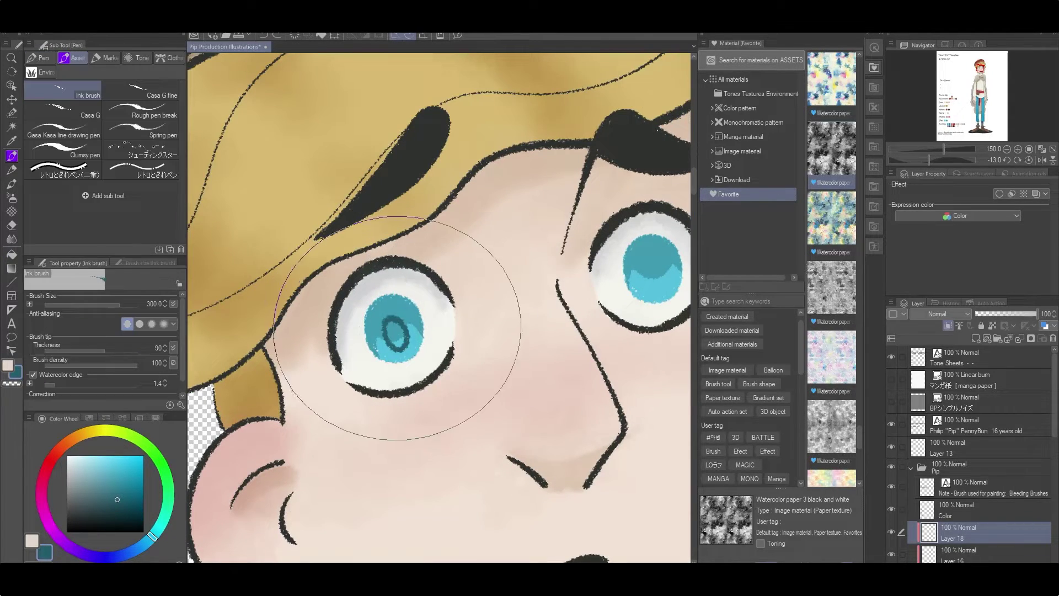
{"action": "scroll", "coordinate": [103, 397], "scroll_direction": "down", "scroll_amount": 1}
{"action": "left_click_drag", "start_coordinate": [102, 392], "coordinate": [45, 392]}
{"action": "mouse_move", "coordinate": [393, 331]}
{"action": "left_mouse_down"}
{"action": "mouse_move", "coordinate": [402, 336]}
{"action": "mouse_move", "coordinate": [325, 331]}
{"action": "left_mouse_up"}
{"action": "left_click_drag", "start_coordinate": [560, 273], "coordinate": [566, 279]}
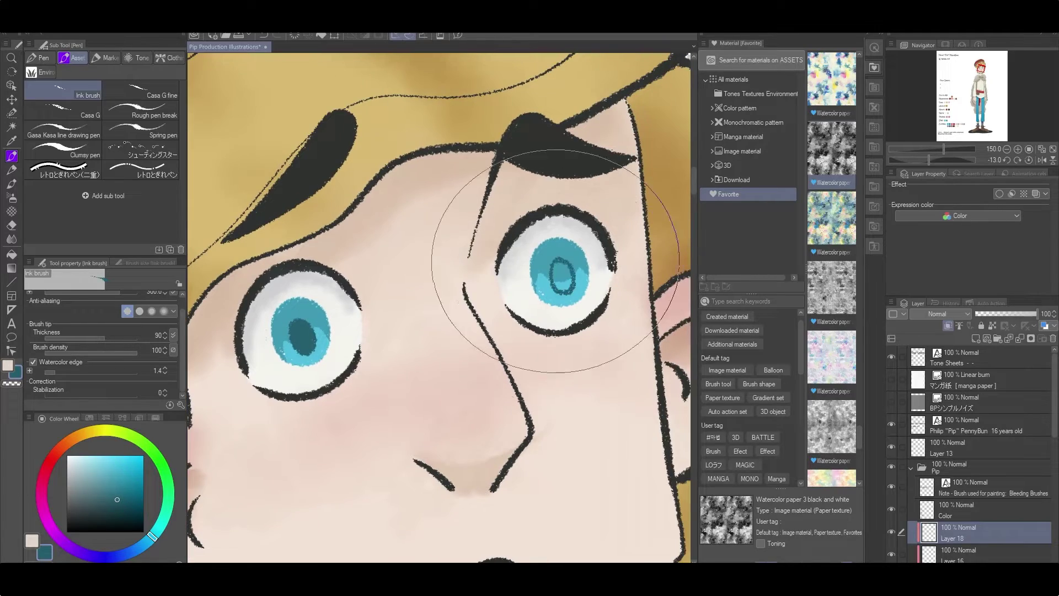
Reset the canvas rotation to upright, show the paper texture layers again and fit the whole sheet in view
{"action": "scroll", "coordinate": [590, 221], "scroll_direction": "down", "scroll_amount": 5}
{"action": "key", "text": "ctrl+0"}
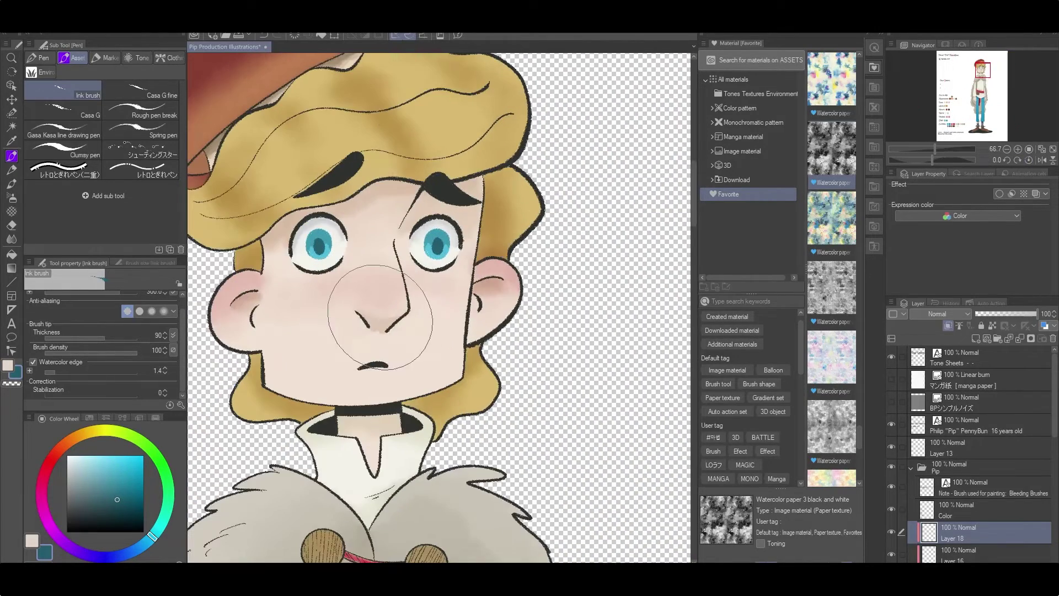
{"action": "scroll", "coordinate": [441, 276], "scroll_direction": "up", "scroll_amount": 2}
{"action": "left_click", "coordinate": [1042, 160]}
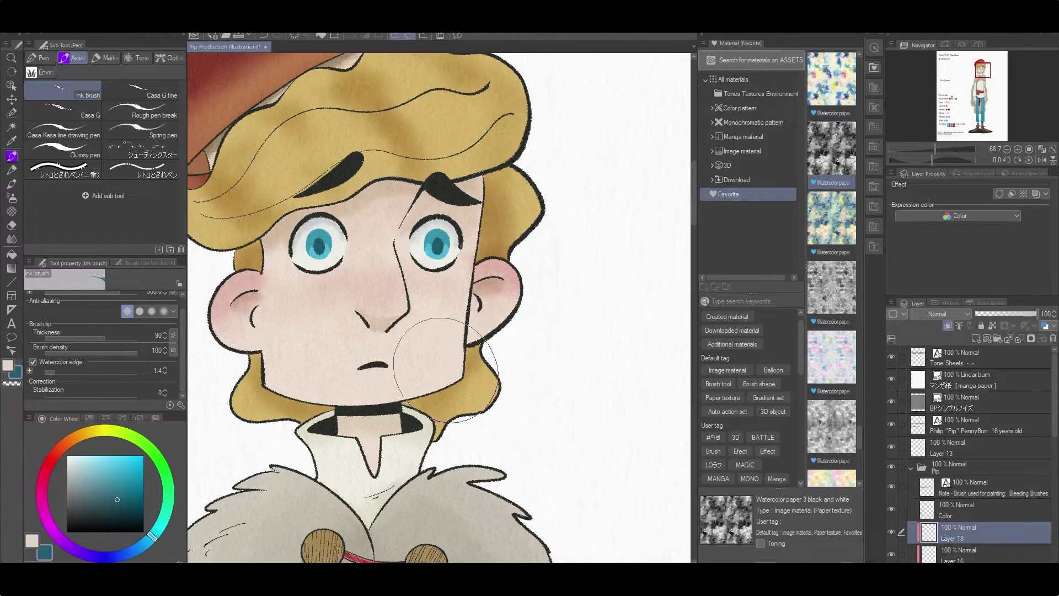
{"action": "key", "text": "ctrl+0"}
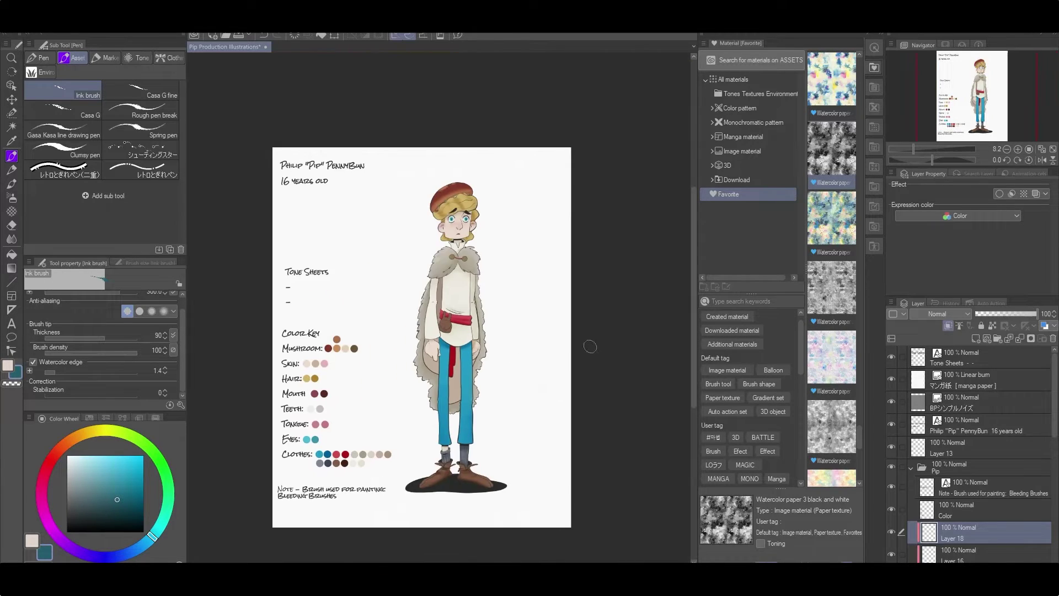
Merge Layer 18 down into Layer 16 and try cutting a small highlight into the left pupil with the Ink brush in transparent color
{"action": "key", "text": "ctrl+shift+v"}
{"action": "scroll", "coordinate": [409, 451], "scroll_direction": "up", "scroll_amount": 3}
{"action": "key", "text": "ctrl+shift+v"}
{"action": "key", "text": "ctrl+shift+v"}
{"action": "key", "text": "ctrl+shift+v"}
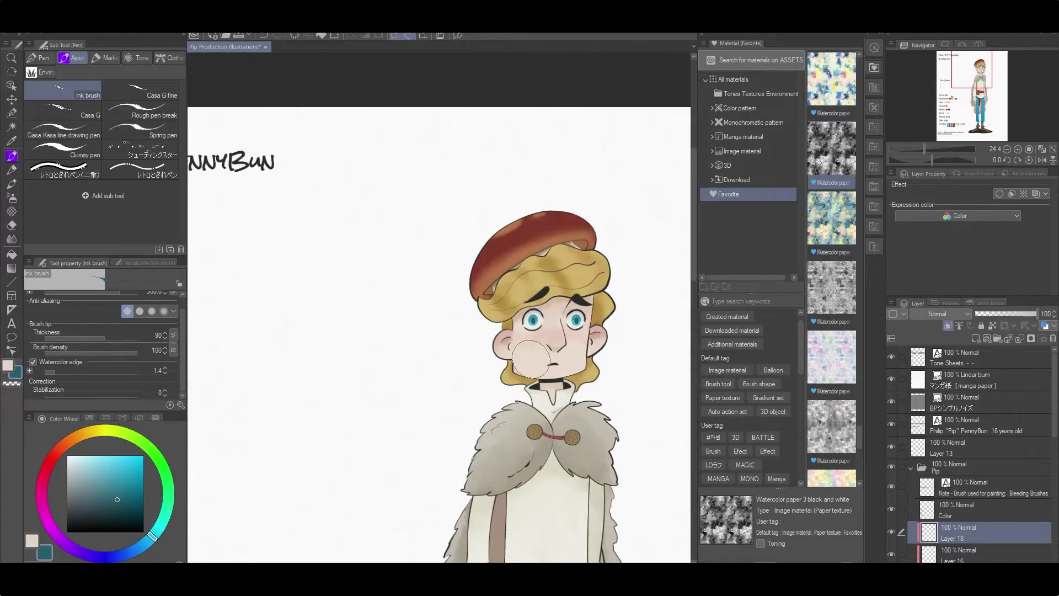
{"action": "scroll", "coordinate": [572, 313], "scroll_direction": "up", "scroll_amount": 1}
{"action": "scroll", "coordinate": [572, 313], "scroll_direction": "down", "scroll_amount": 3}
{"action": "scroll", "coordinate": [446, 273], "scroll_direction": "up", "scroll_amount": 5}
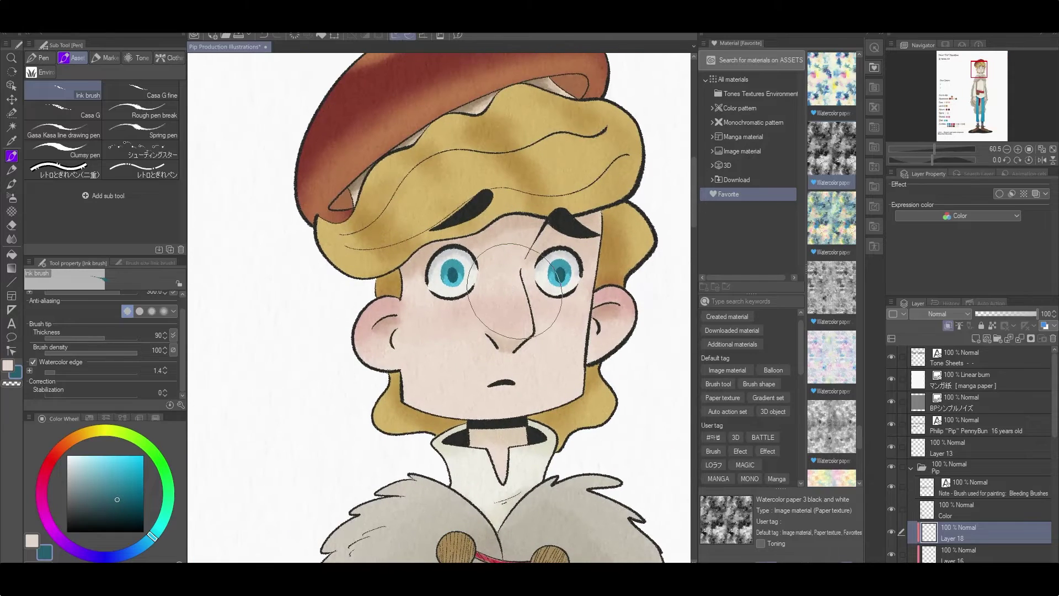
{"action": "key", "text": "e"}
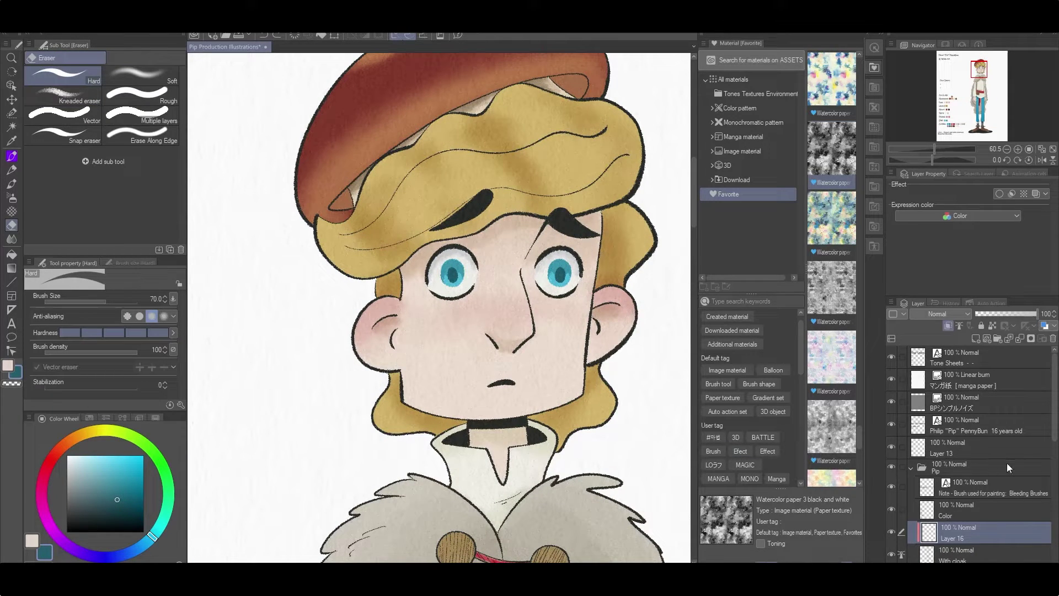
{"action": "key", "text": "p"}
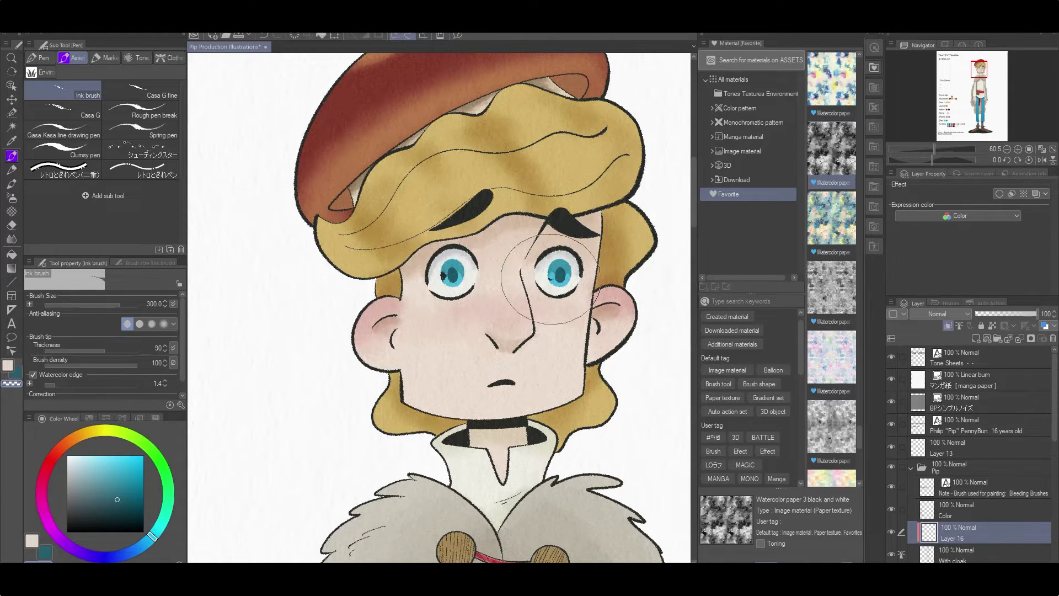
Add a new layer above Layer 16 and draw white highlights in both eyes with the Ink brush
{"action": "key", "text": "ctrl+shift+n"}
{"action": "key", "text": "p"}
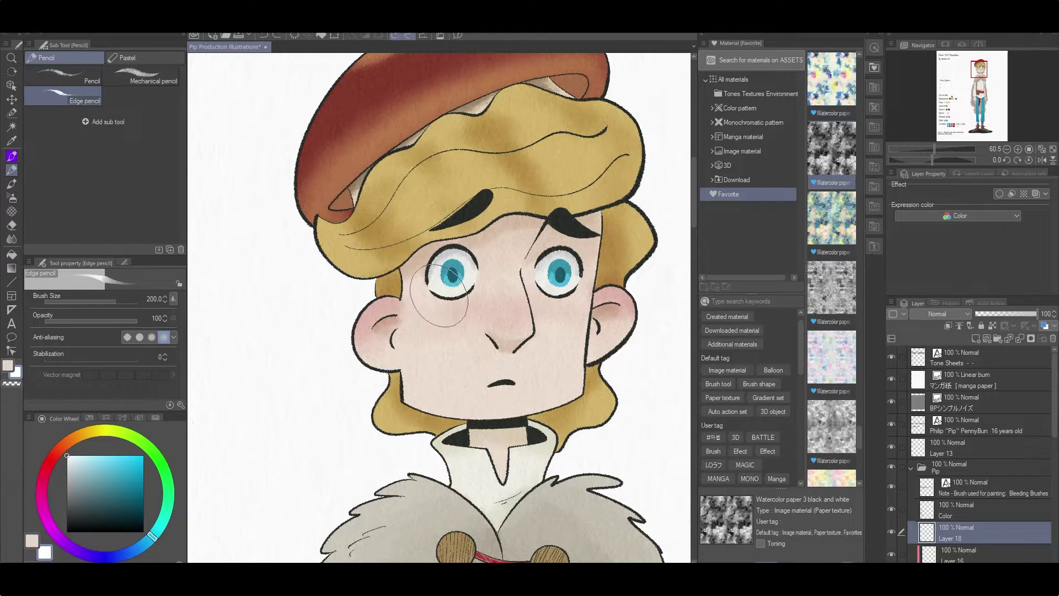
{"action": "key", "text": "p"}
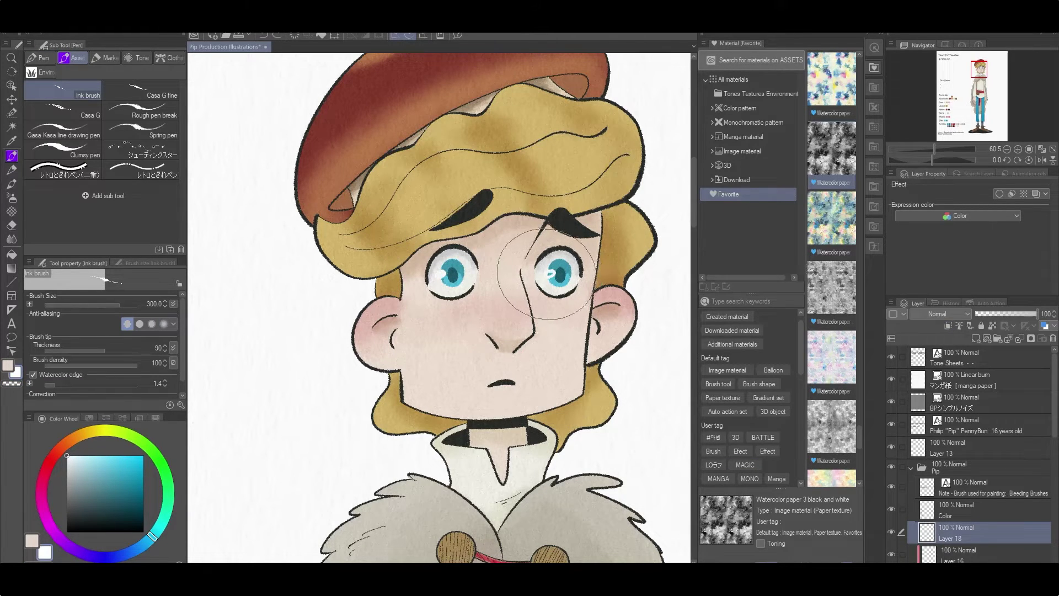
{"action": "scroll", "coordinate": [546, 273], "scroll_direction": "down", "scroll_amount": 5}
{"action": "key", "text": "ctrl+0"}
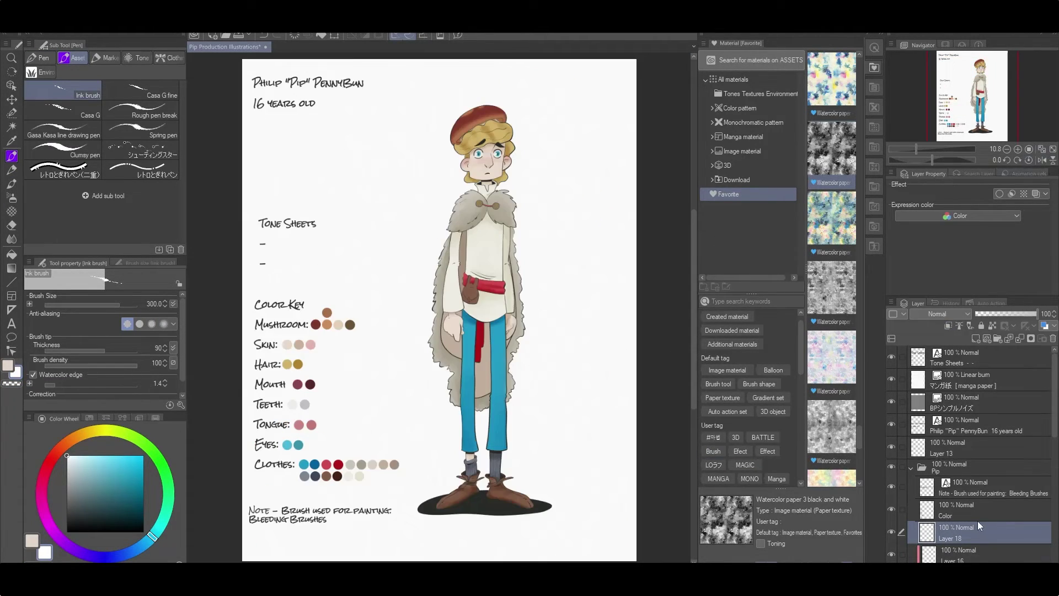
Add a dark teal third swatch to the Eyes row and merge the highlights layer down into Layer 16
{"action": "scroll", "coordinate": [529, 87], "scroll_direction": "up", "scroll_amount": 5}
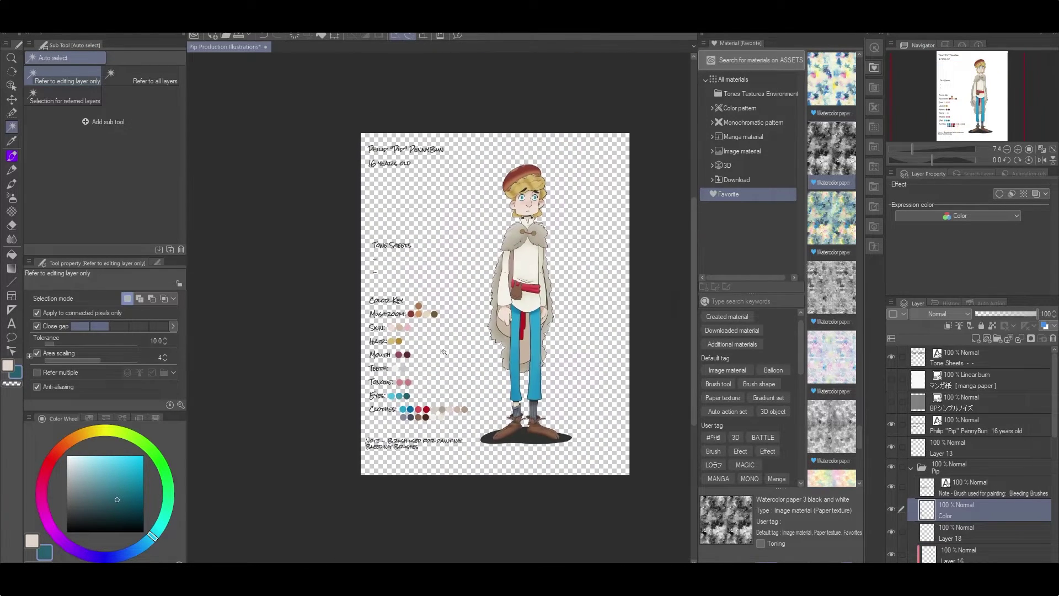
{"action": "left_click", "coordinate": [974, 530]}
{"action": "key", "text": "ctrl+e"}
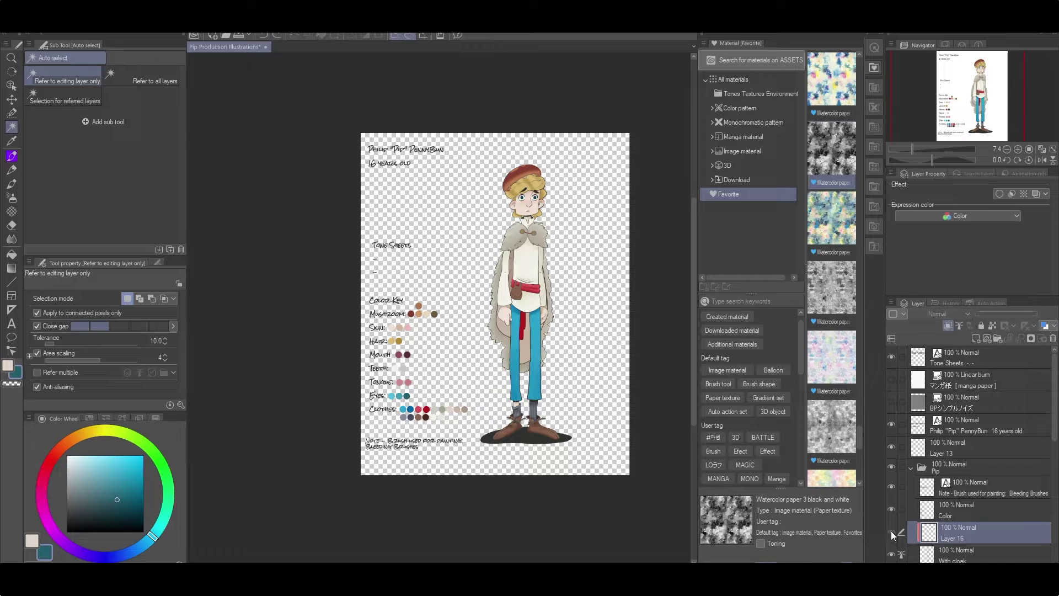
Hide the Tone Sheets text layer and show the paper texture layers and off-white background again
{"action": "left_click", "coordinate": [892, 357]}
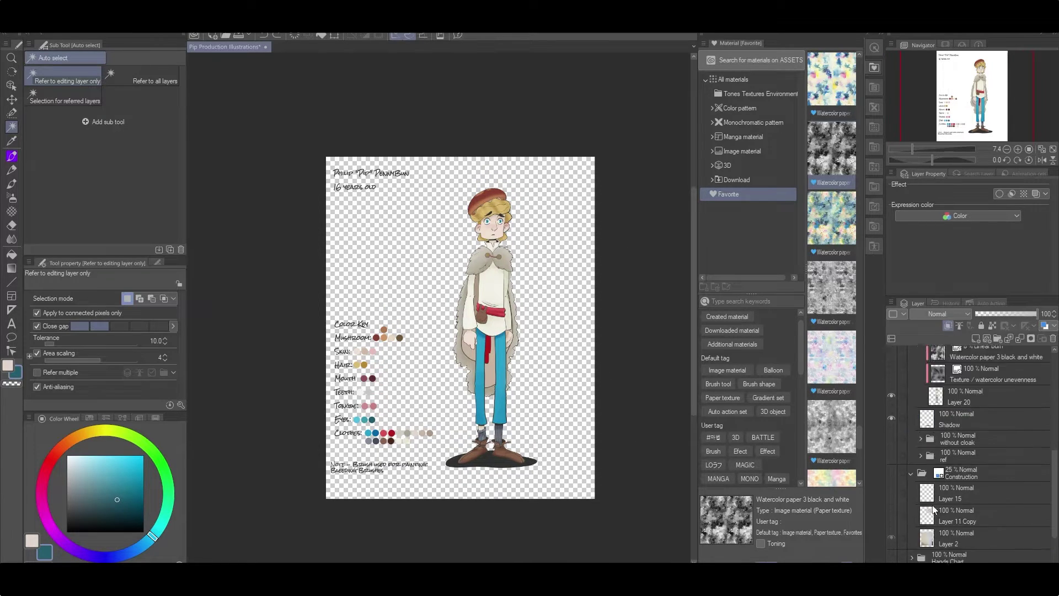
{"action": "scroll", "coordinate": [940, 513], "scroll_direction": "down", "scroll_amount": 1}
{"action": "scroll", "coordinate": [521, 385], "scroll_direction": "up", "scroll_amount": 2}
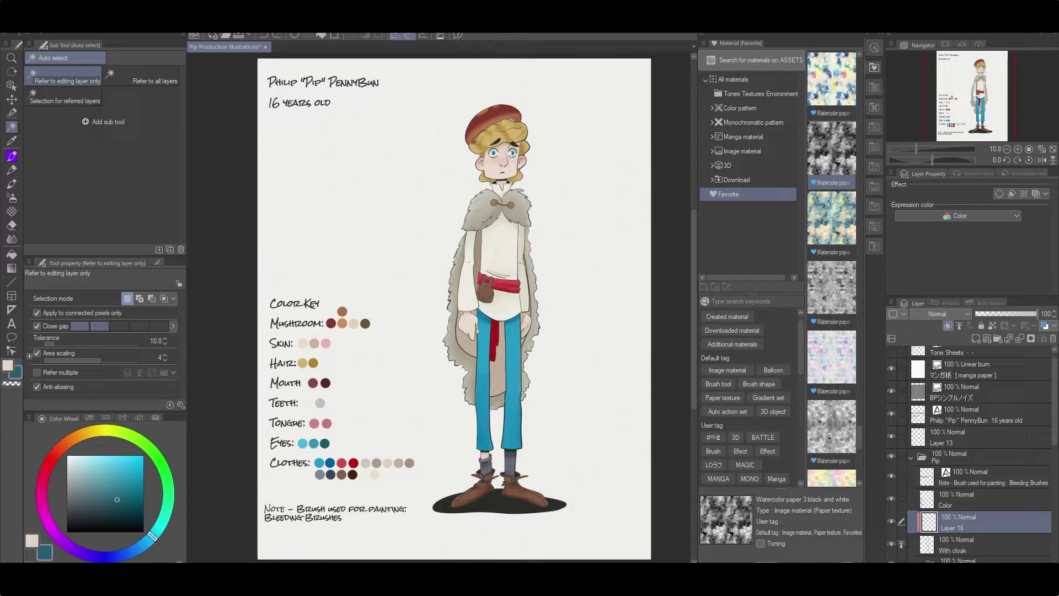
Show both watercolor texture layers, set the Texture / watercolor unevenness layer's opacity to 70%, and check the figure in a mirrored view
{"action": "scroll", "coordinate": [971, 469], "scroll_direction": "down", "scroll_amount": 4}
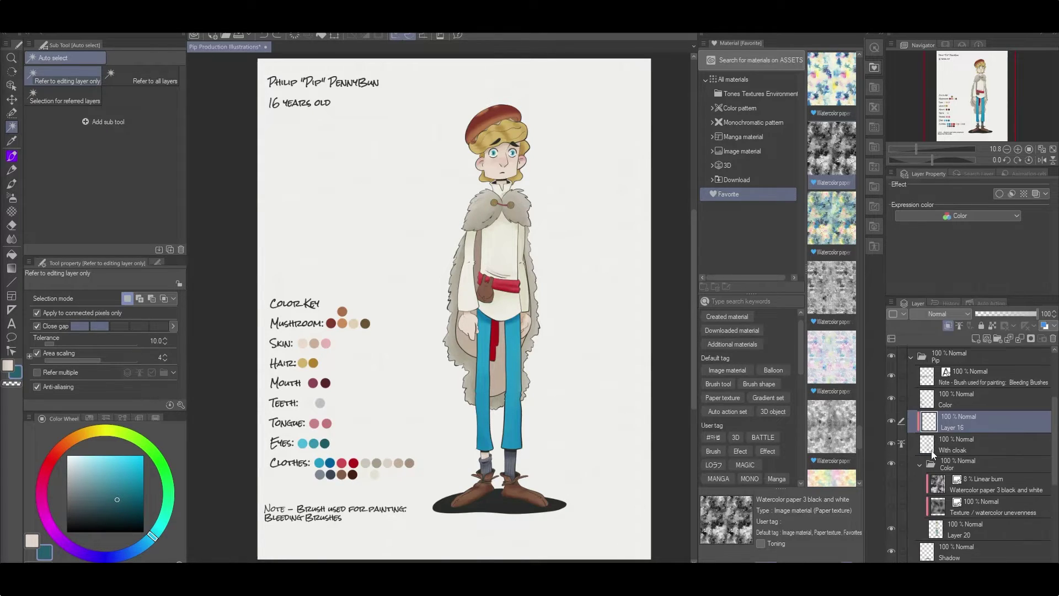
{"action": "scroll", "coordinate": [548, 278], "scroll_direction": "down", "scroll_amount": 2}
{"action": "scroll", "coordinate": [548, 278], "scroll_direction": "up", "scroll_amount": 1}
{"action": "left_click", "coordinate": [984, 488]}
{"action": "left_click", "coordinate": [1018, 313]}
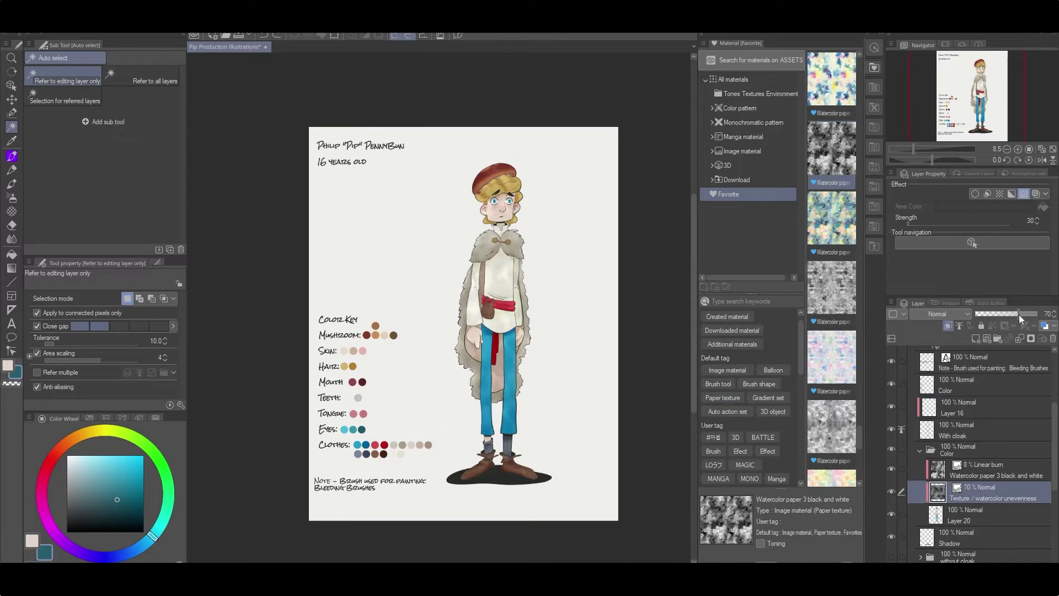
{"action": "left_click", "coordinate": [1041, 161]}
{"action": "left_click", "coordinate": [1041, 161]}
Extend the hair outline above the left ear in take-sumi on the With cloak layer and patch its color on Layer 20 with Copy stamp
{"action": "scroll", "coordinate": [331, 213], "scroll_direction": "up", "scroll_amount": 8}
{"action": "left_click", "coordinate": [965, 430]}
{"action": "key", "text": "p"}
{"action": "scroll", "coordinate": [439, 338], "scroll_direction": "up", "scroll_amount": 2}
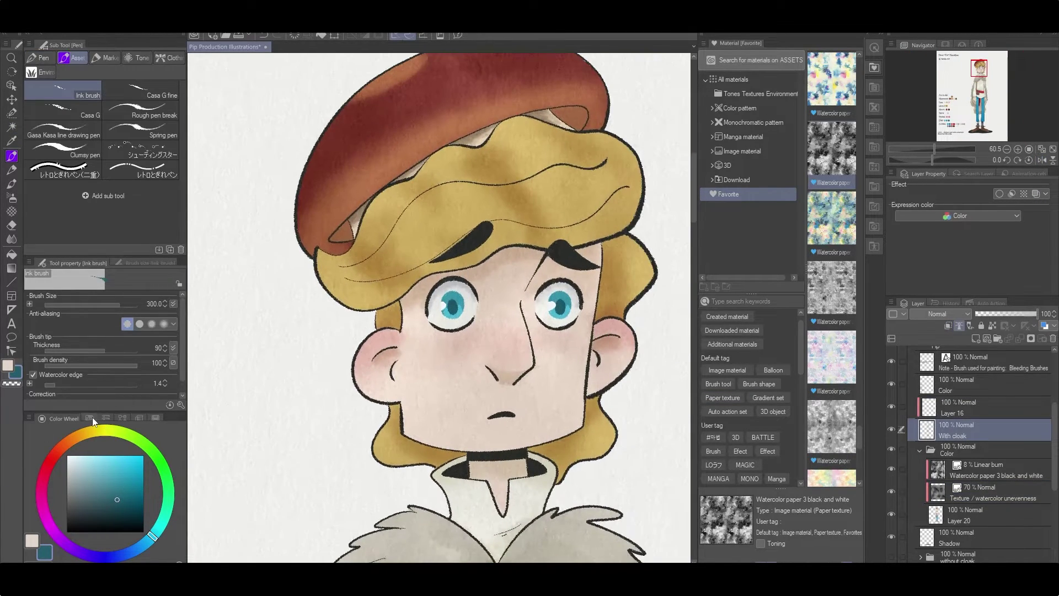
{"action": "left_click", "coordinate": [89, 418]}
{"action": "key", "text": "e"}
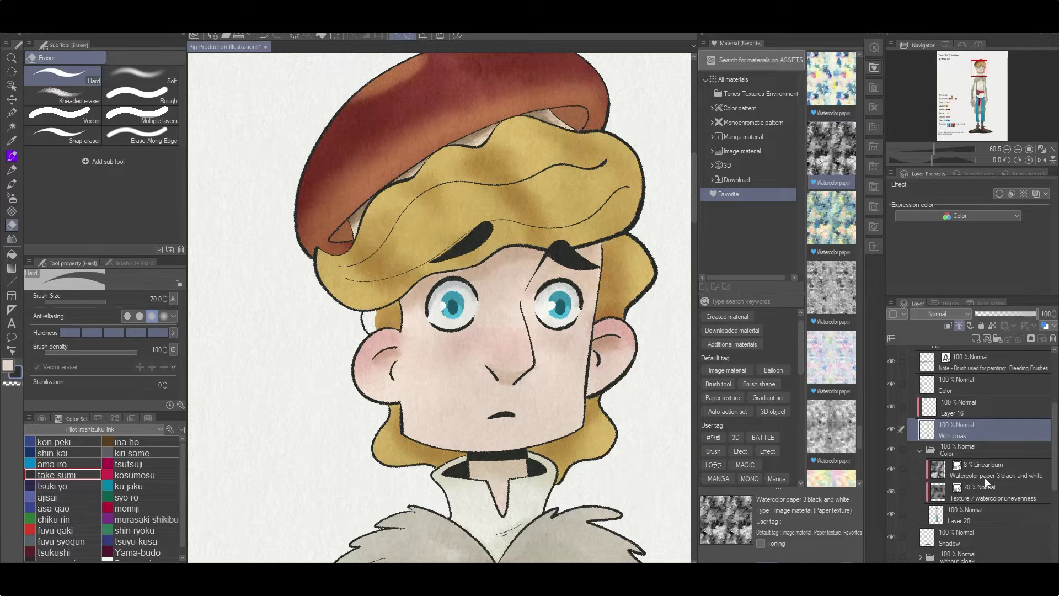
{"action": "left_click", "coordinate": [971, 515]}
{"action": "key", "text": "j"}
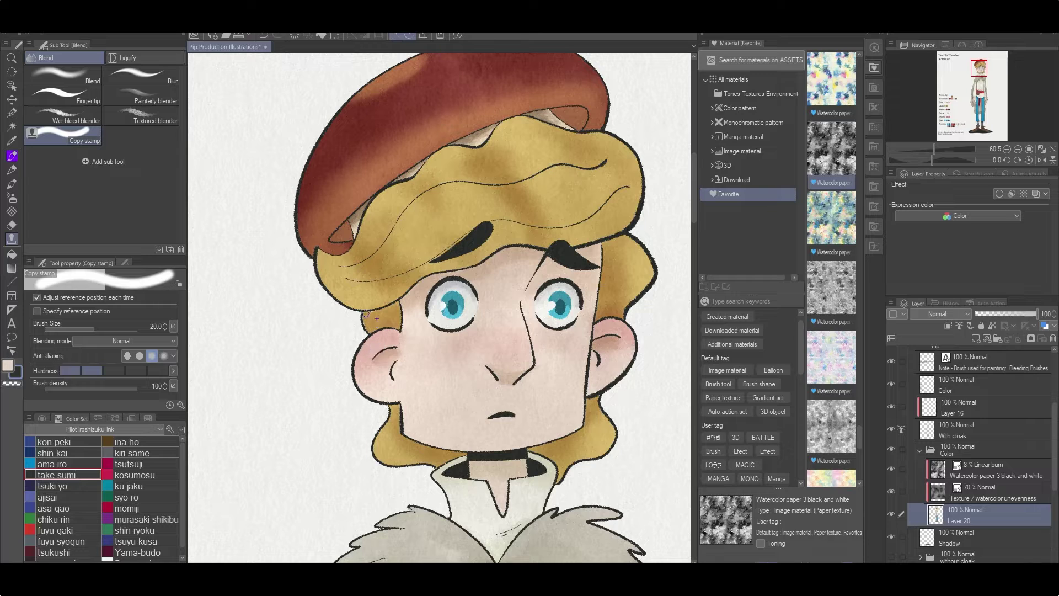
Duplicate the With cloak line art and group the colored figure, color key and note layers in a folder named Color Version
{"action": "scroll", "coordinate": [495, 309], "scroll_direction": "down", "scroll_amount": 6}
{"action": "left_click", "coordinate": [963, 430]}
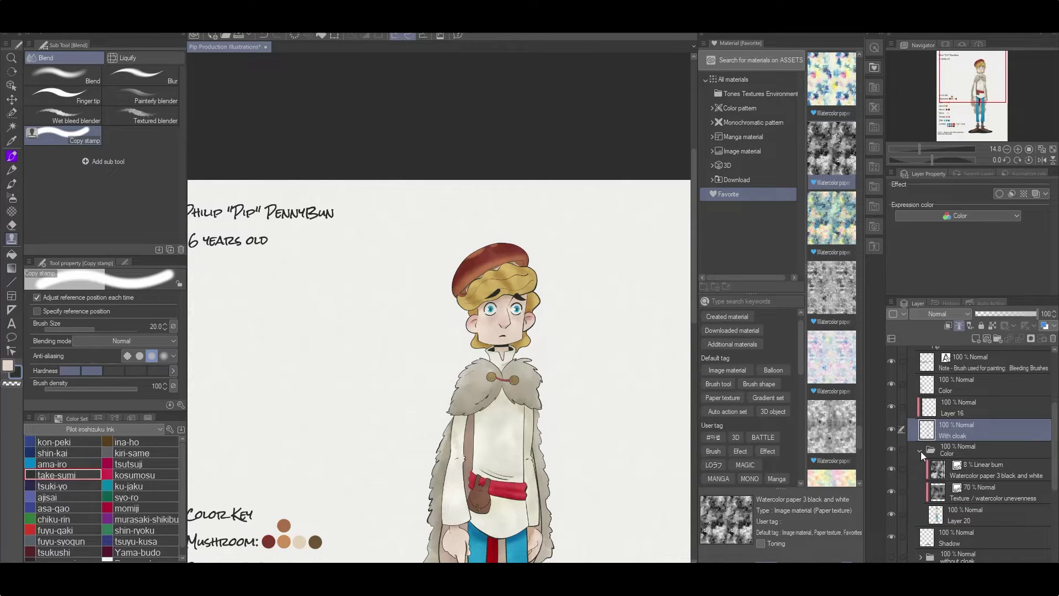
{"action": "left_click", "coordinate": [921, 451]}
{"action": "scroll", "coordinate": [479, 362], "scroll_direction": "down", "scroll_amount": 2}
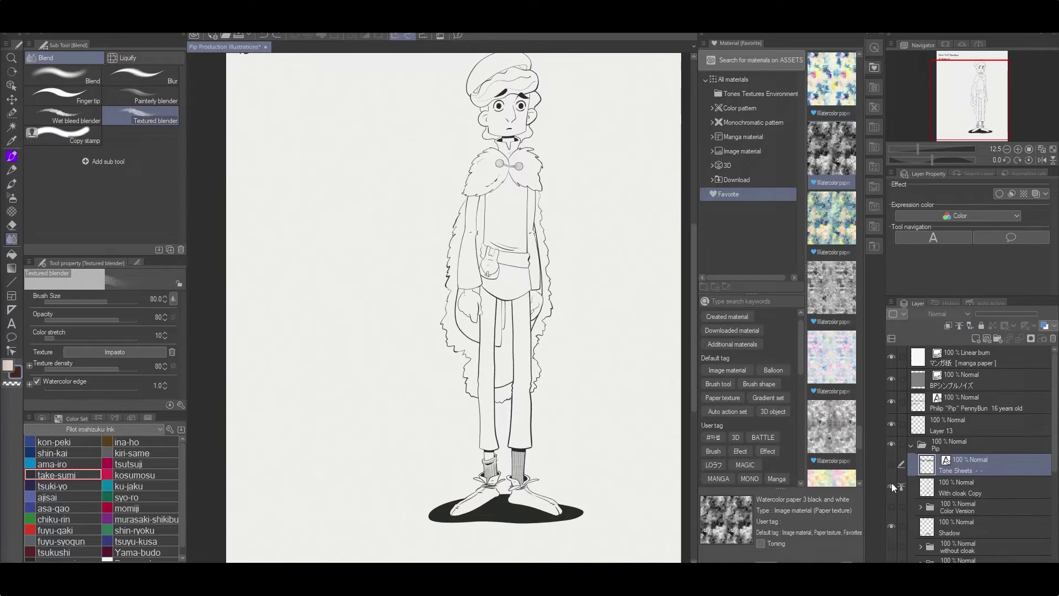
Show the Color Version folder and restore the eye colors on a clipped layer between Layer 20 and the watercolor unevenness texture
{"action": "left_click_drag", "start_coordinate": [891, 482], "coordinate": [892, 511]}
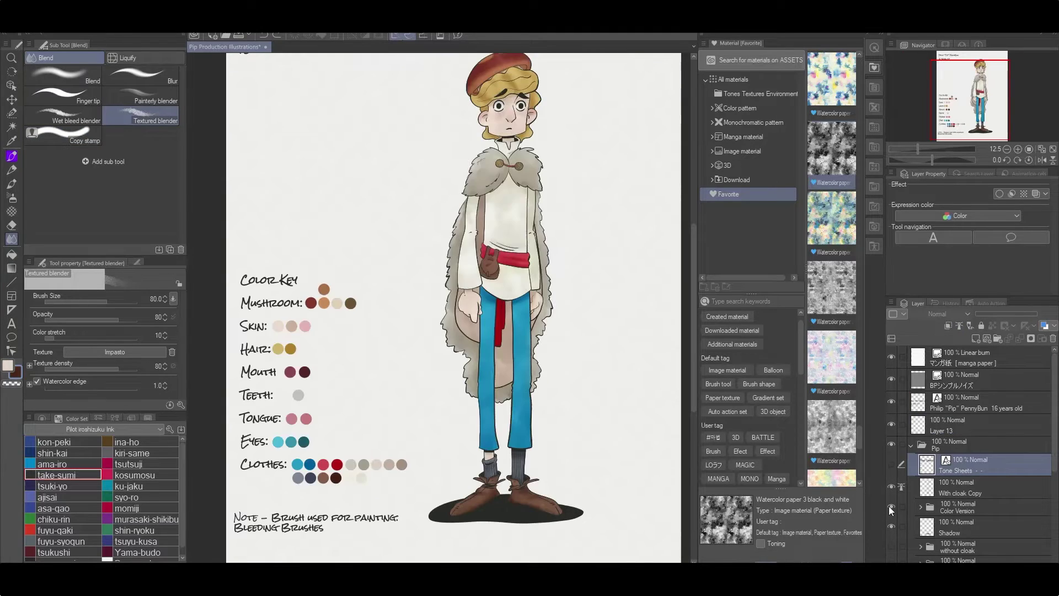
{"action": "left_click", "coordinate": [920, 506]}
{"action": "scroll", "coordinate": [920, 496], "scroll_direction": "down", "scroll_amount": 3}
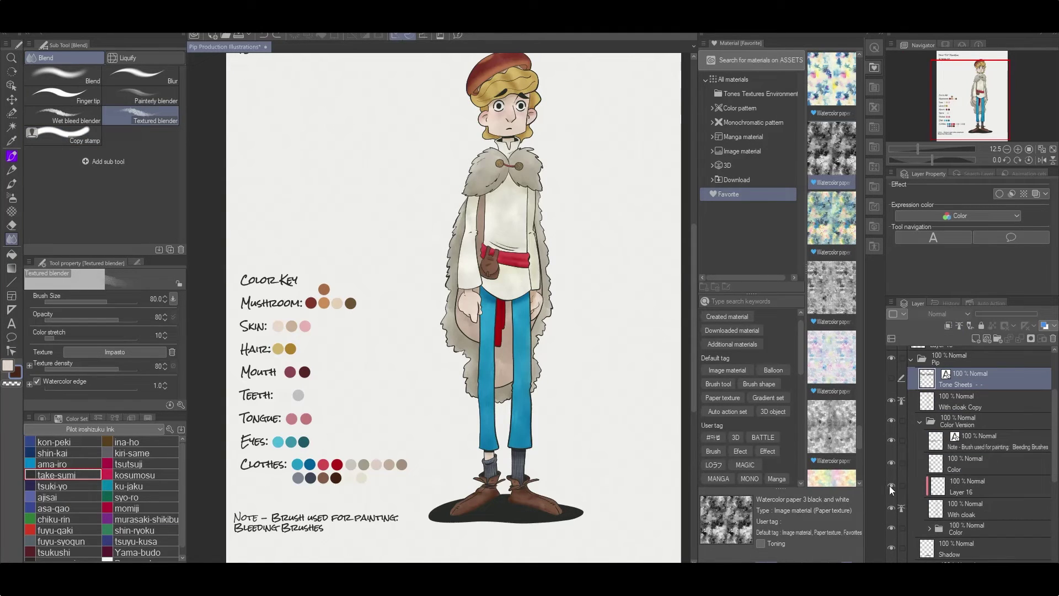
{"action": "left_click", "coordinate": [931, 527]}
{"action": "scroll", "coordinate": [892, 493], "scroll_direction": "down", "scroll_amount": 3}
{"action": "scroll", "coordinate": [925, 500], "scroll_direction": "up", "scroll_amount": 3}
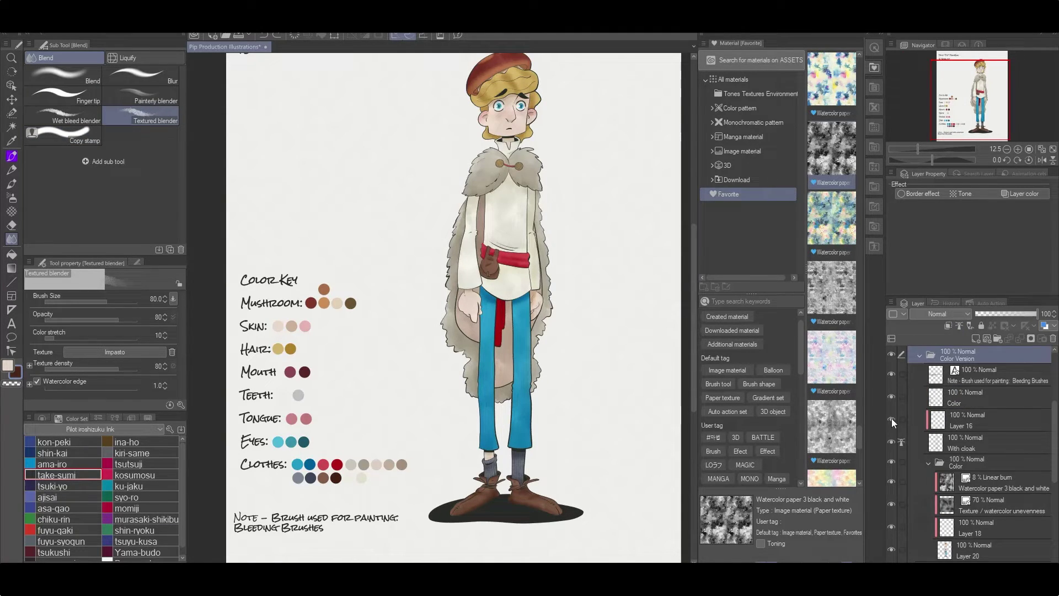
{"action": "left_click", "coordinate": [918, 352]}
{"action": "scroll", "coordinate": [484, 356], "scroll_direction": "down", "scroll_amount": 2}
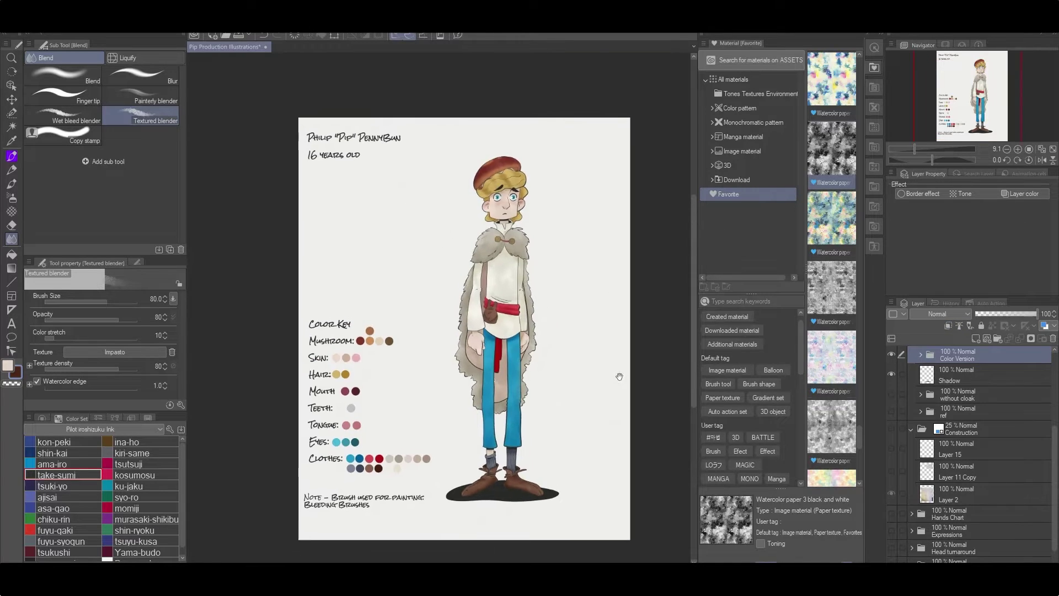
Hide the Color Version folder and put the With cloak Copy layer in a new folder named B&W
{"action": "scroll", "coordinate": [927, 386], "scroll_direction": "up", "scroll_amount": 2}
{"action": "left_click", "coordinate": [892, 426]}
{"action": "key", "text": "ctrl+v"}
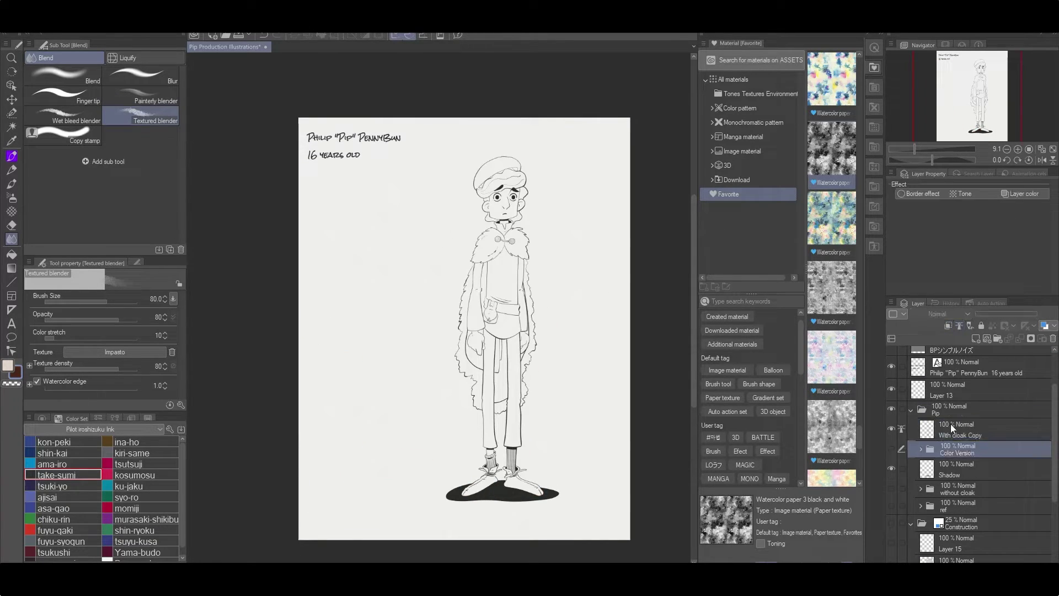
{"action": "double_click", "coordinate": [951, 426]}
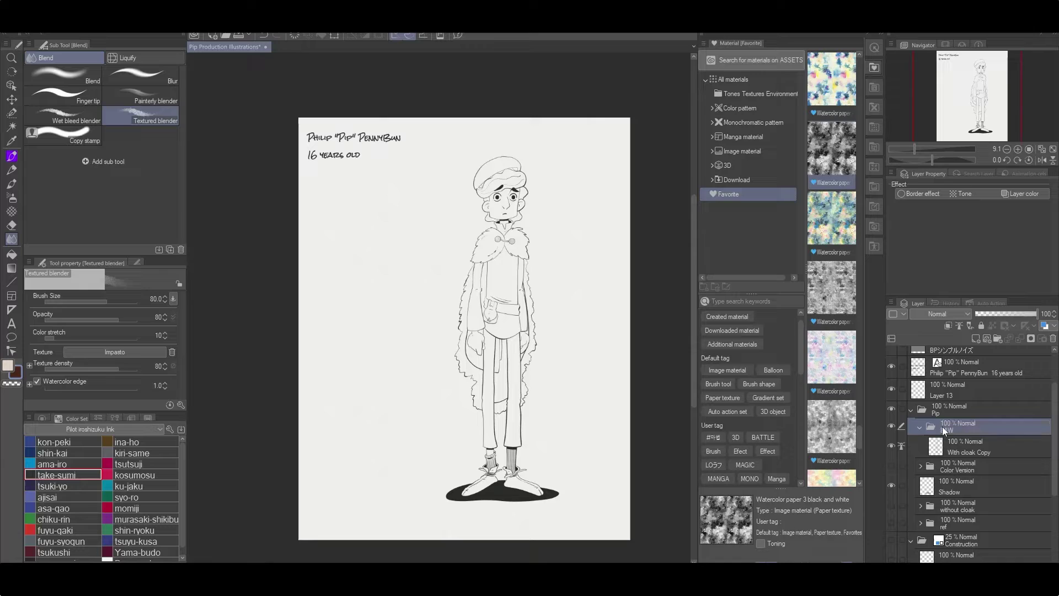
Paste the Tone 1st set folder from the Liam Character document above the With cloak Copy layer
{"action": "left_click", "coordinate": [966, 447]}
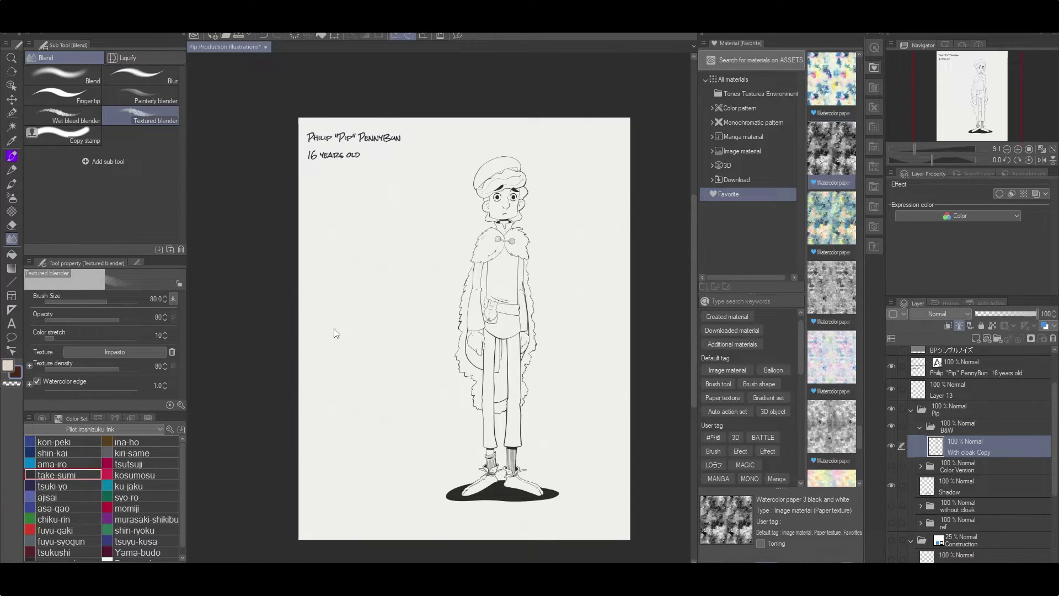
{"action": "scroll", "coordinate": [977, 375], "scroll_direction": "down", "scroll_amount": 2}
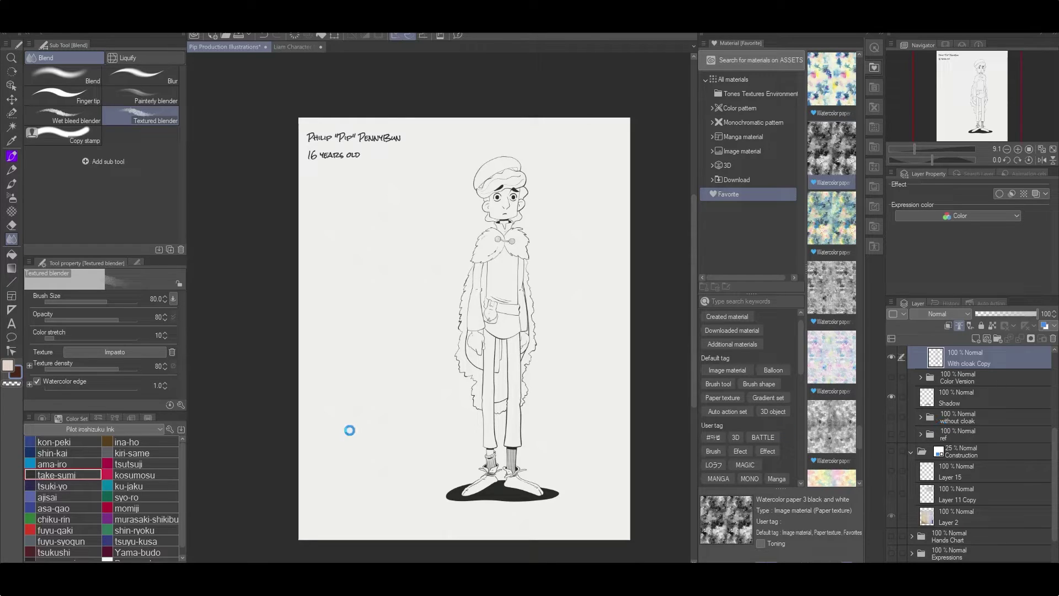
{"action": "key", "text": "ctrl+v"}
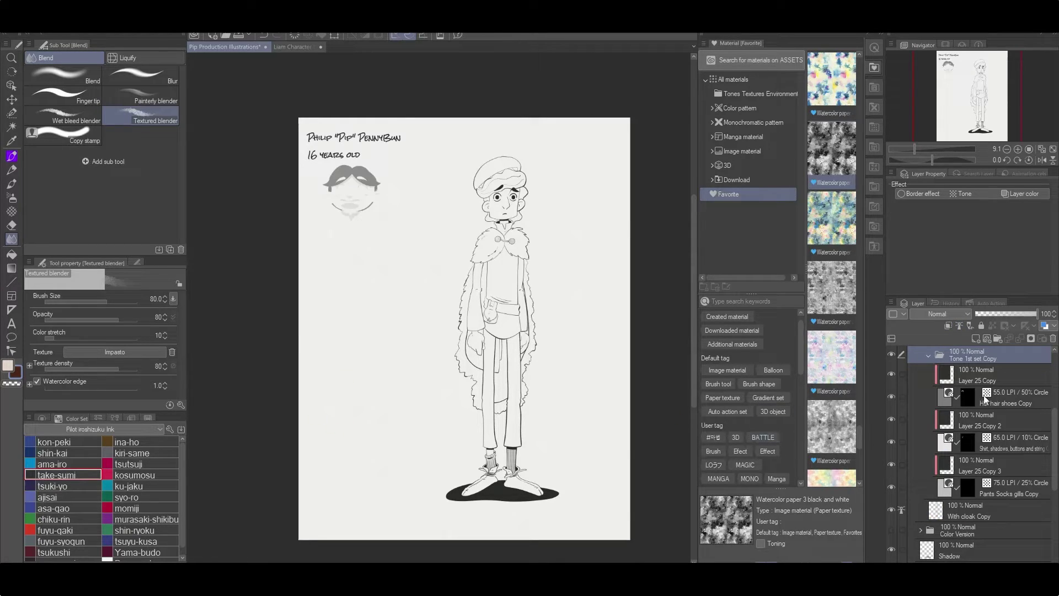
Clear the old character's areas from the masks of the three pasted tone layers
{"action": "left_click", "coordinate": [986, 399]}
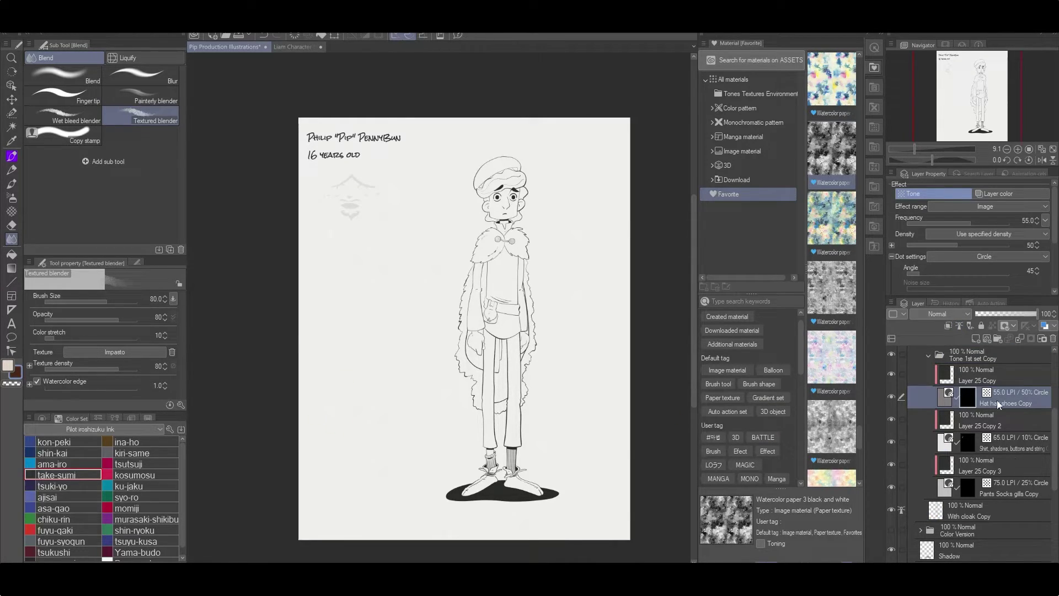
{"action": "left_click", "coordinate": [971, 452]}
{"action": "left_click", "coordinate": [966, 485]}
Remove hair and Copy from the 50% tone layer's name and fill the mushroom cap with that tone
{"action": "key", "text": "ctrl+plus"}
{"action": "key", "text": "ctrl+plus"}
{"action": "key", "text": "ctrl+plus"}
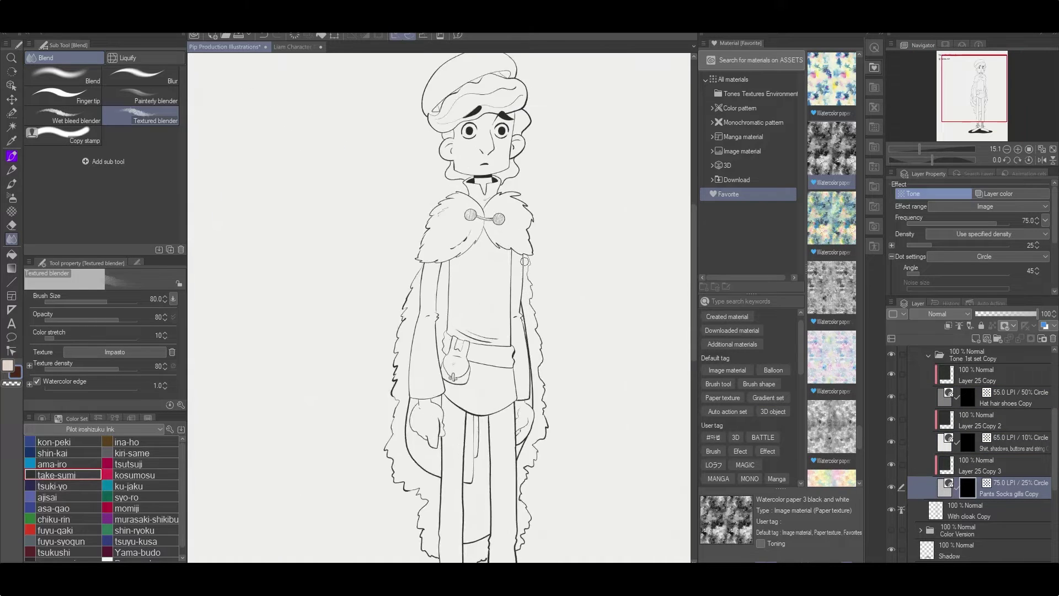
{"action": "left_click", "coordinate": [993, 400]}
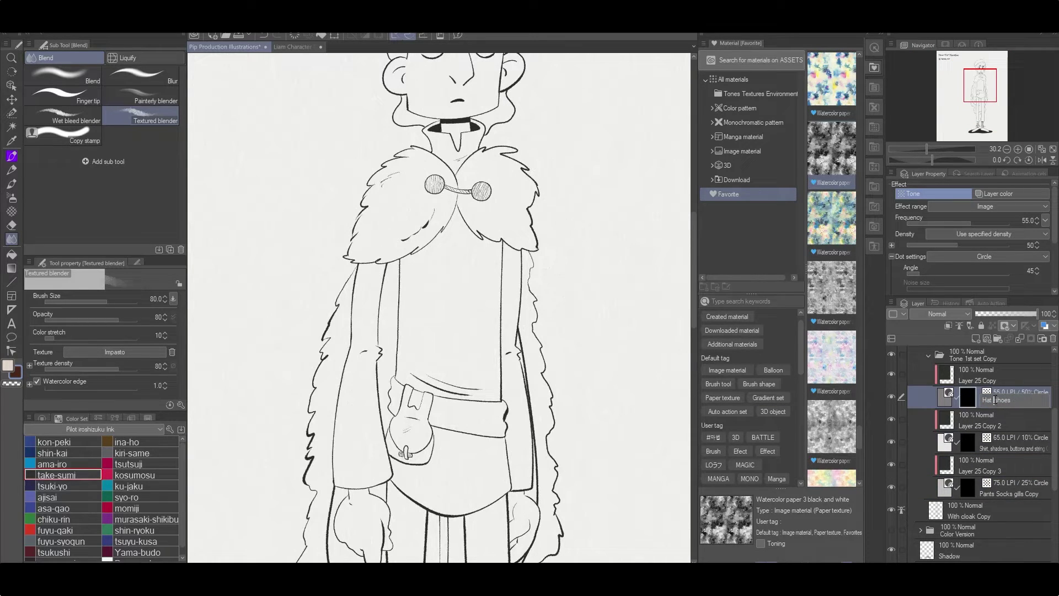
{"action": "key", "text": "g"}
Fill the collar, shirt body, sleeves and lower shirt with the 10% shirt tone, erasing the excess along the pouch strap
{"action": "left_click", "coordinate": [971, 442]}
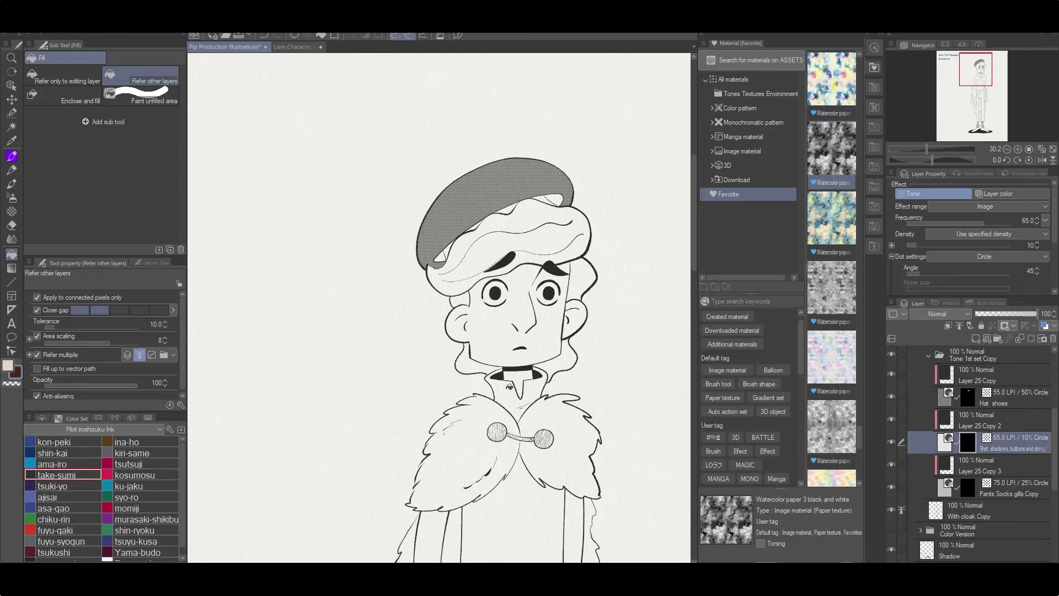
{"action": "left_click", "coordinate": [515, 408]}
{"action": "scroll", "coordinate": [612, 455], "scroll_direction": "down", "scroll_amount": 5}
{"action": "key", "text": "e"}
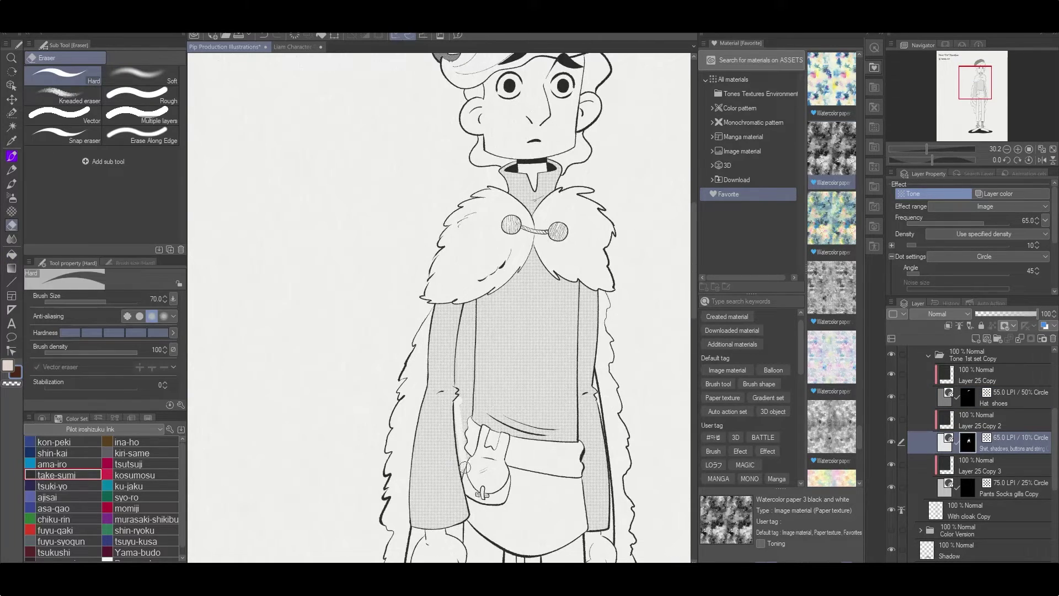
{"action": "left_click_drag", "start_coordinate": [463, 402], "coordinate": [470, 322]}
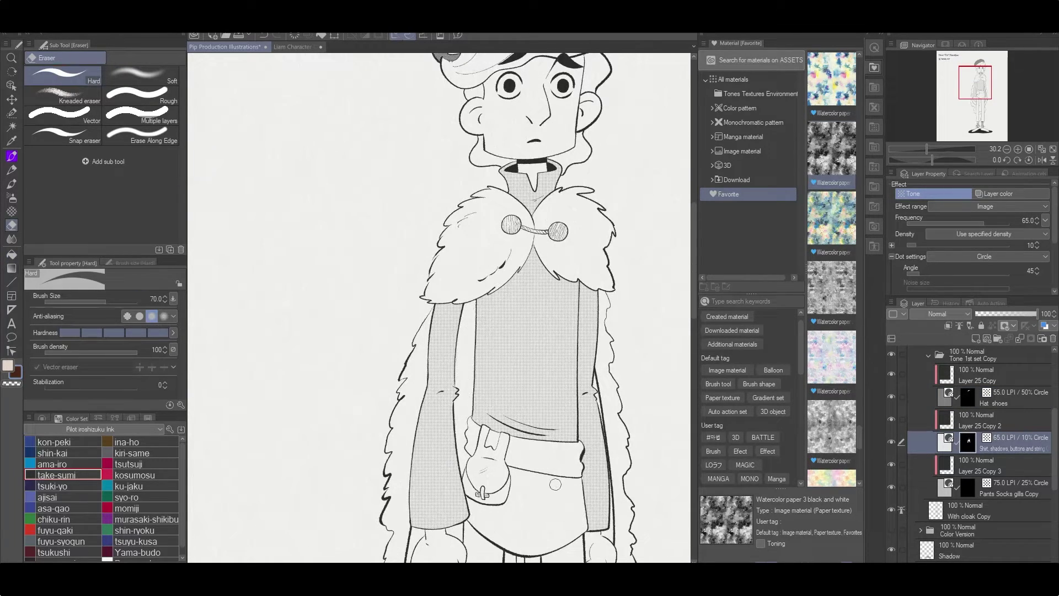
{"action": "key", "text": "g"}
{"action": "scroll", "coordinate": [556, 484], "scroll_direction": "down", "scroll_amount": 5}
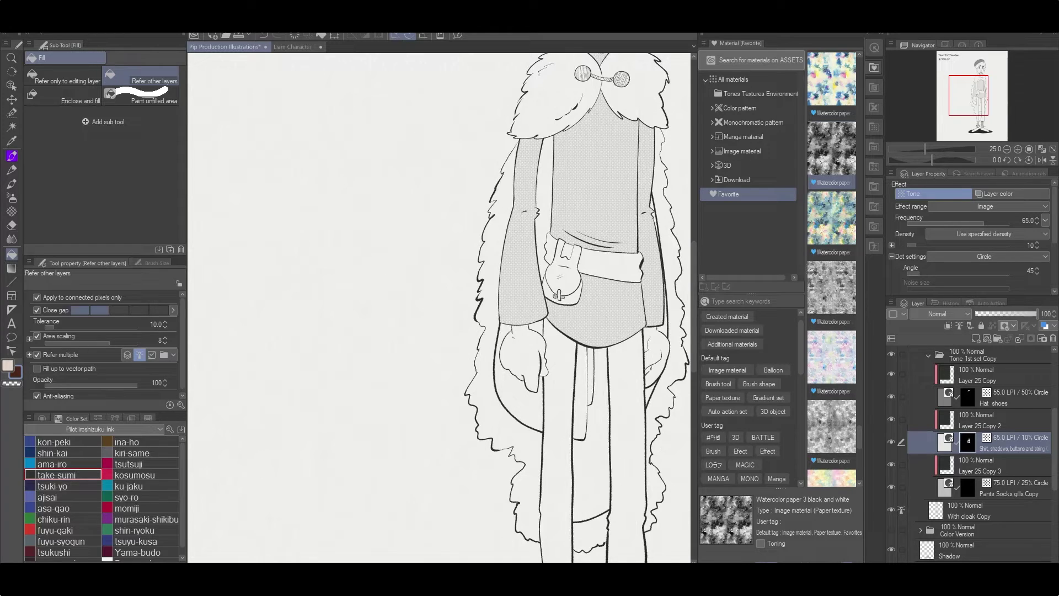
Fill both ribbed socks with the 25% tone on the Pants Socks gills Copy layer
{"action": "scroll", "coordinate": [441, 309], "scroll_direction": "up", "scroll_amount": 10}
{"action": "left_click", "coordinate": [967, 483]}
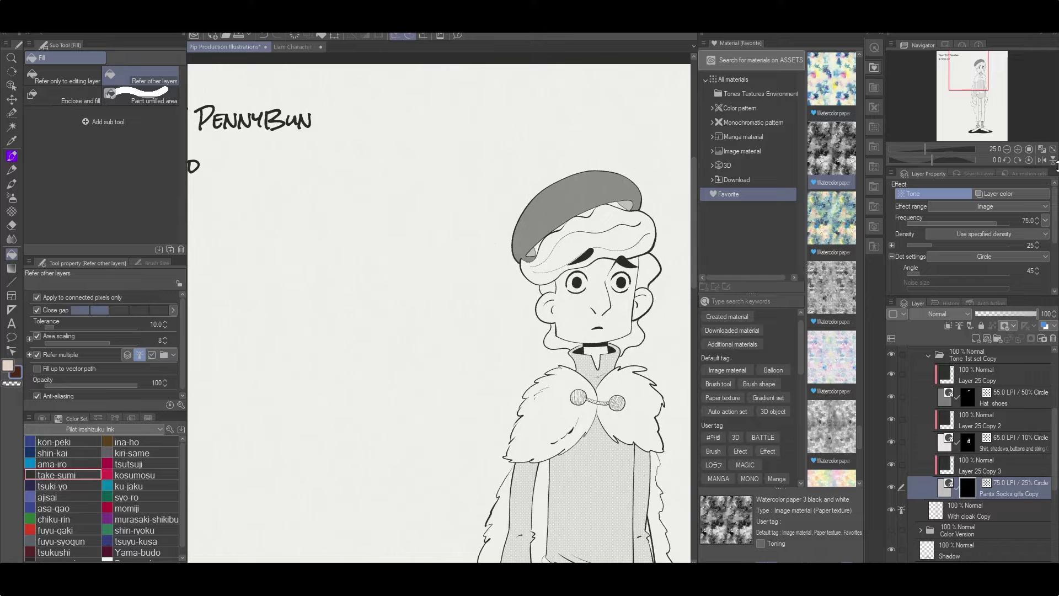
{"action": "scroll", "coordinate": [441, 309], "scroll_direction": "down", "scroll_amount": 10}
{"action": "left_click", "coordinate": [583, 520]}
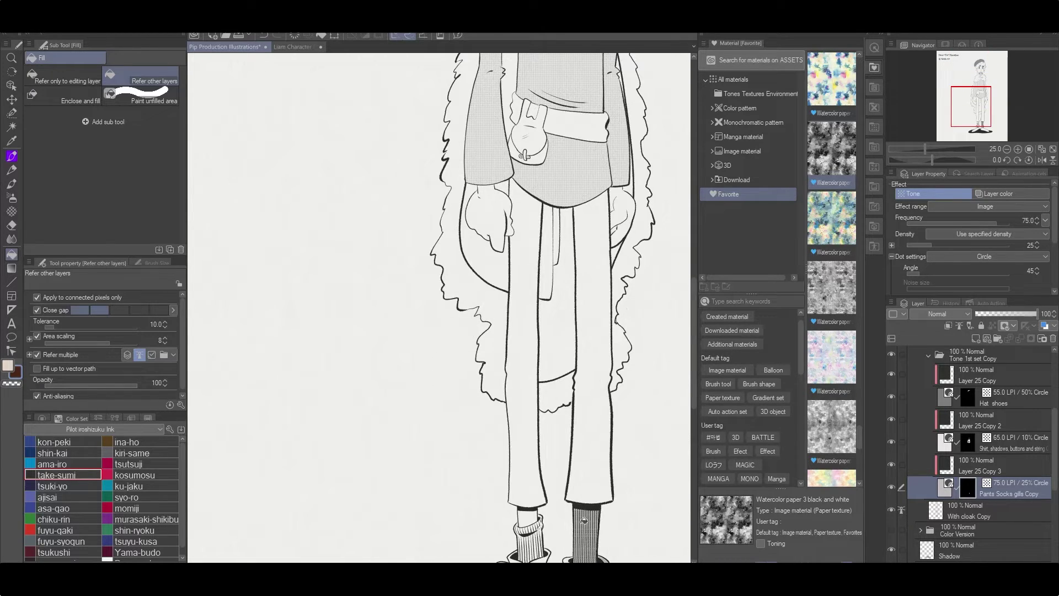
{"action": "left_click", "coordinate": [526, 542]}
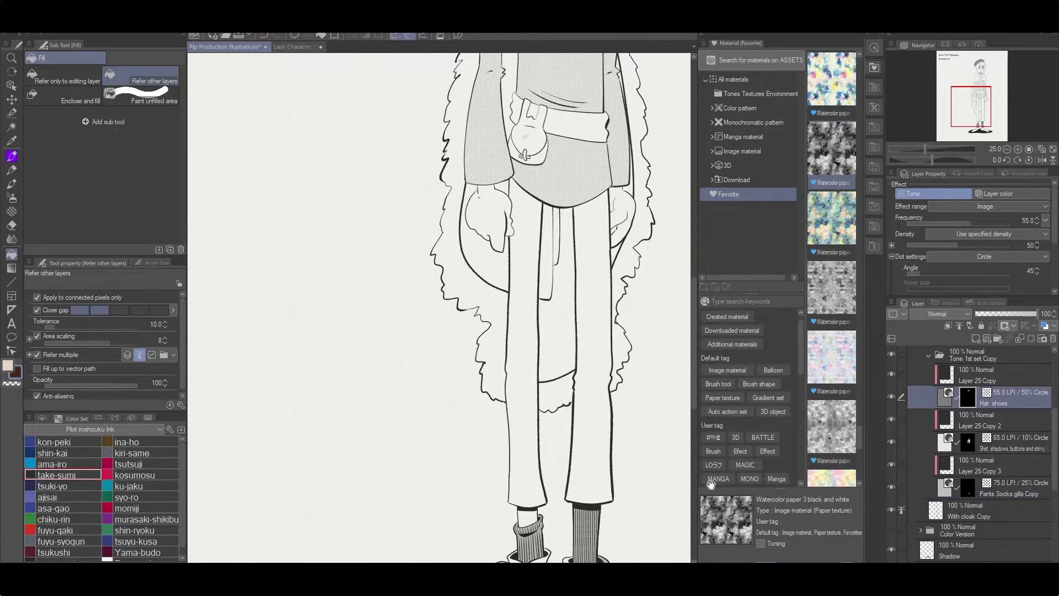
Tone the right-hand shoe and its laces with the 50% tone on the Hat shoes layer
{"action": "scroll", "coordinate": [552, 386], "scroll_direction": "down", "scroll_amount": 3}
{"action": "scroll", "coordinate": [580, 414], "scroll_direction": "up", "scroll_amount": 2}
{"action": "key", "text": "e"}
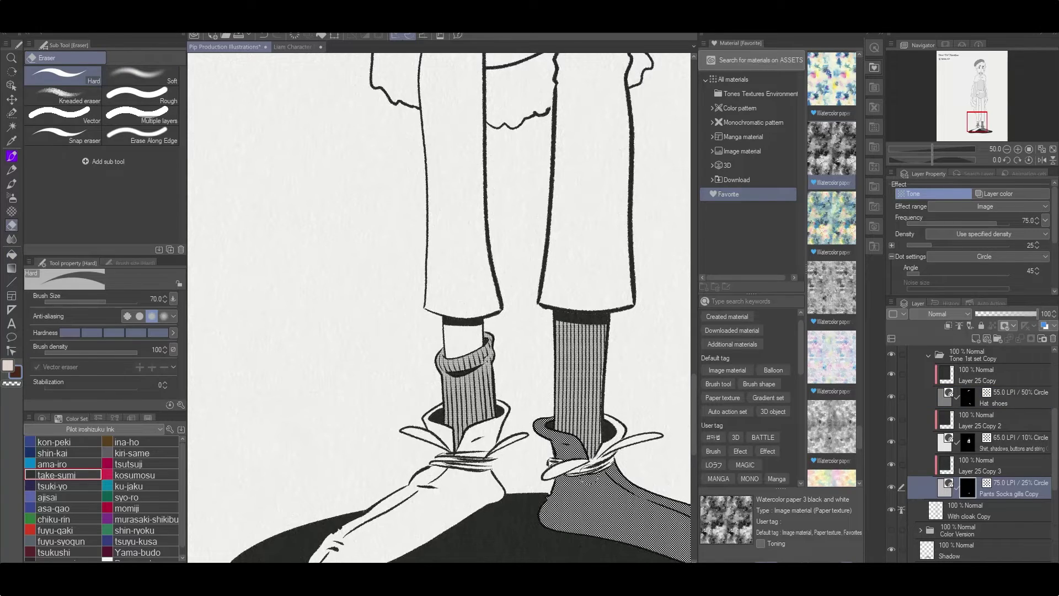
{"action": "key", "text": "p"}
{"action": "left_click", "coordinate": [607, 452], "text": "ctrl+shift"}
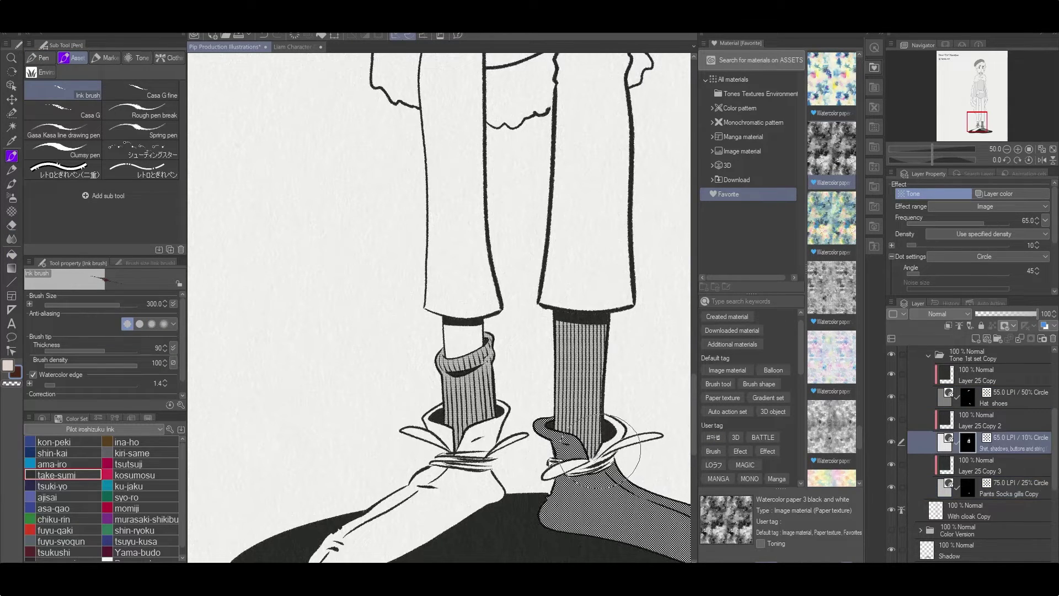
{"action": "left_click", "coordinate": [604, 451], "text": "ctrl+shift"}
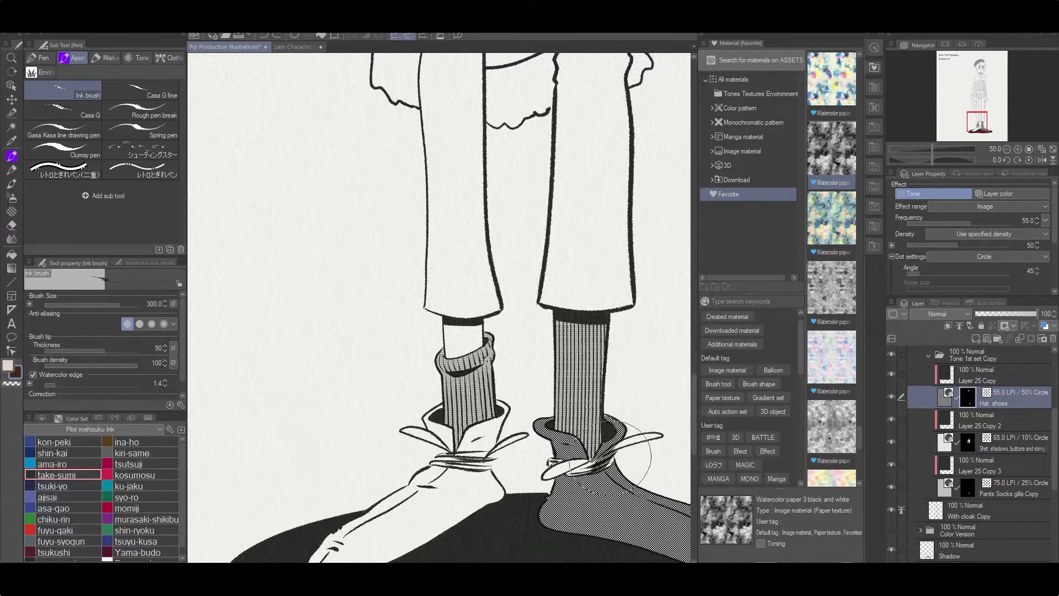
{"action": "mouse_move", "coordinate": [613, 454]}
{"action": "left_mouse_down"}
{"action": "mouse_move", "coordinate": [556, 468]}
{"action": "mouse_move", "coordinate": [578, 460]}
{"action": "mouse_move", "coordinate": [548, 460]}
{"action": "mouse_move", "coordinate": [641, 436]}
{"action": "left_mouse_up"}
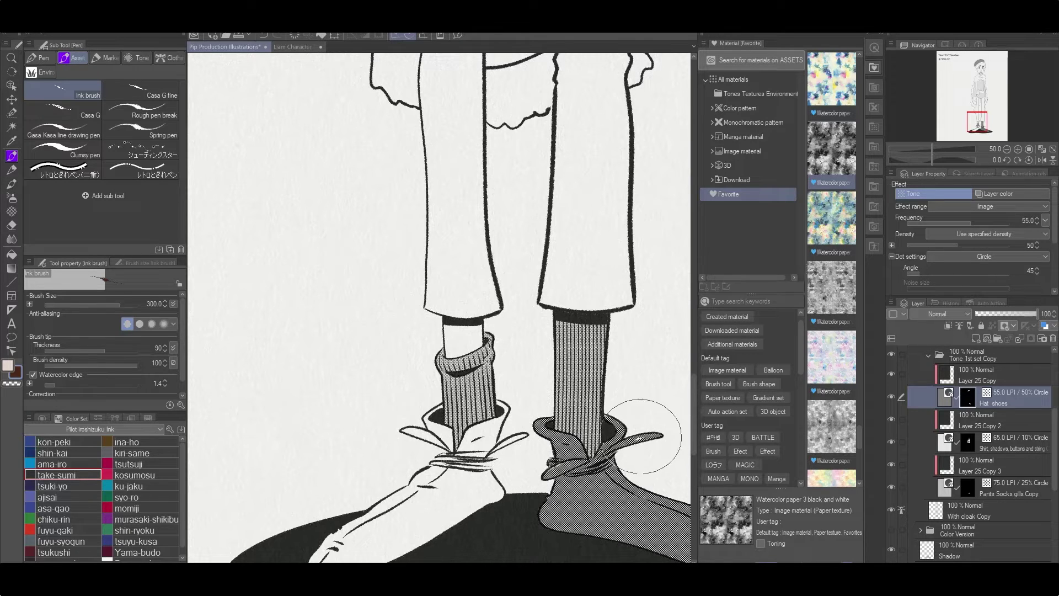
Tone the left-hand shoe, its lining and its laces with the same 50% tone
{"action": "key", "text": "g"}
{"action": "left_click", "coordinate": [458, 496]}
{"action": "key", "text": "p"}
{"action": "left_click_drag", "start_coordinate": [441, 464], "coordinate": [473, 468]}
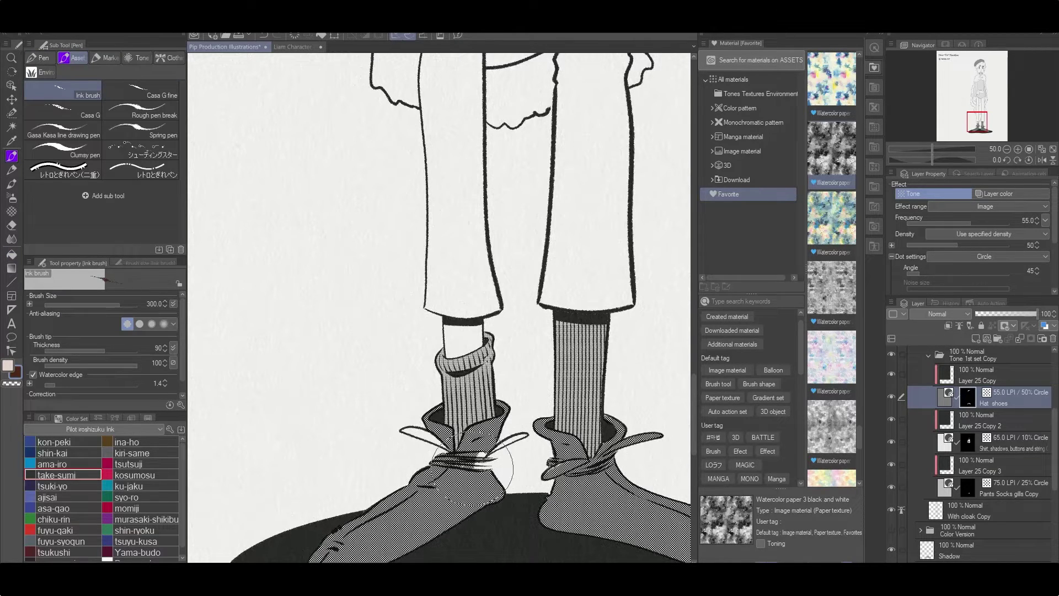
{"action": "key", "text": "g"}
{"action": "left_click", "coordinate": [416, 434]}
{"action": "key", "text": "p"}
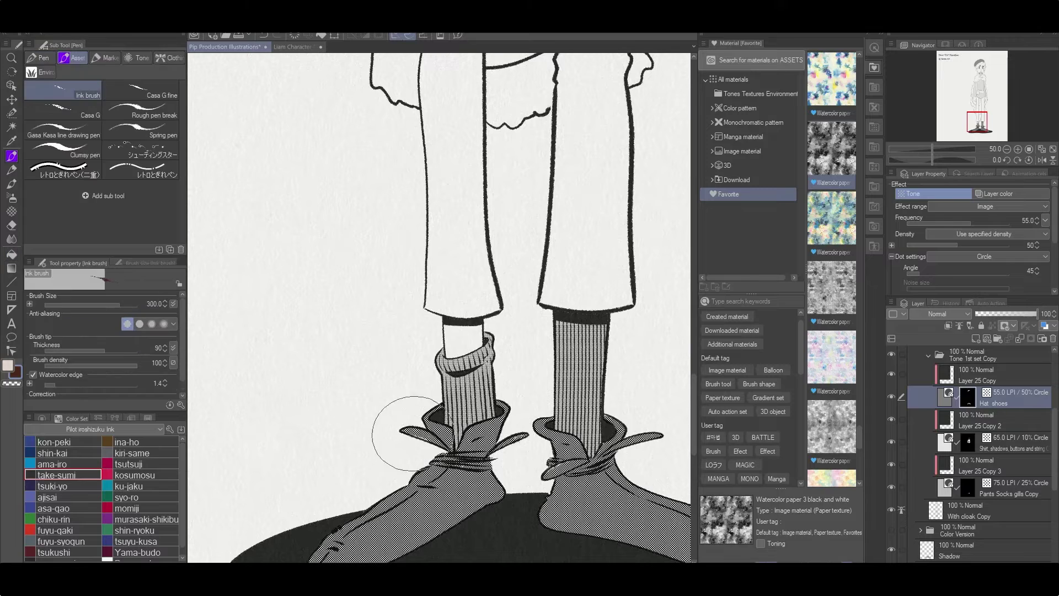
Fill the wrist gaps inside both sleeve cuffs with black on the With cloak Copy layer
{"action": "scroll", "coordinate": [413, 434], "scroll_direction": "down", "scroll_amount": 5}
{"action": "left_click", "coordinate": [982, 442]}
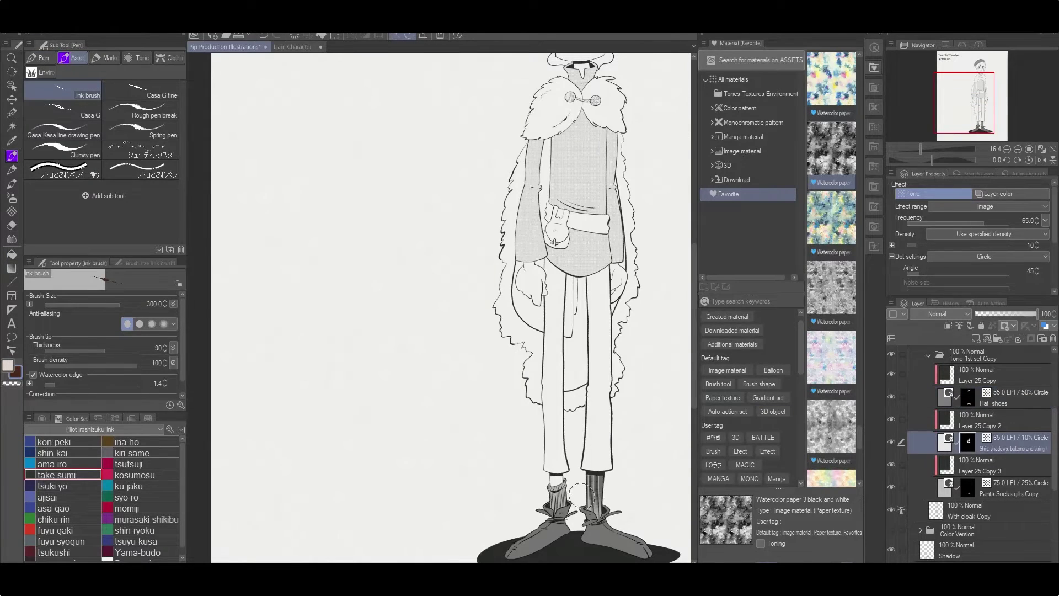
{"action": "scroll", "coordinate": [537, 359], "scroll_direction": "up", "scroll_amount": 5}
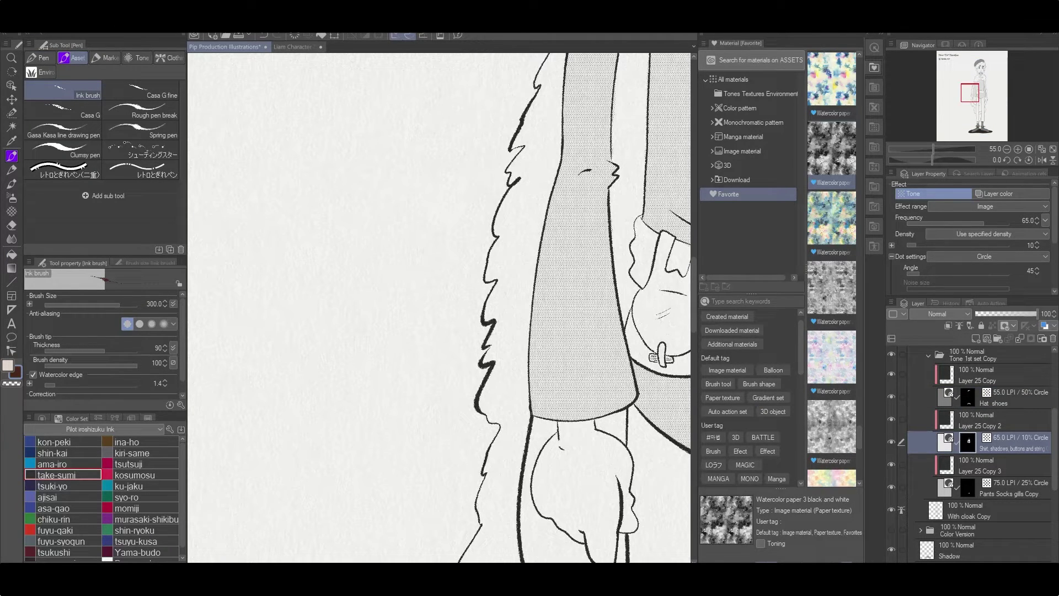
{"action": "left_click", "coordinate": [669, 338], "text": "ctrl+shift"}
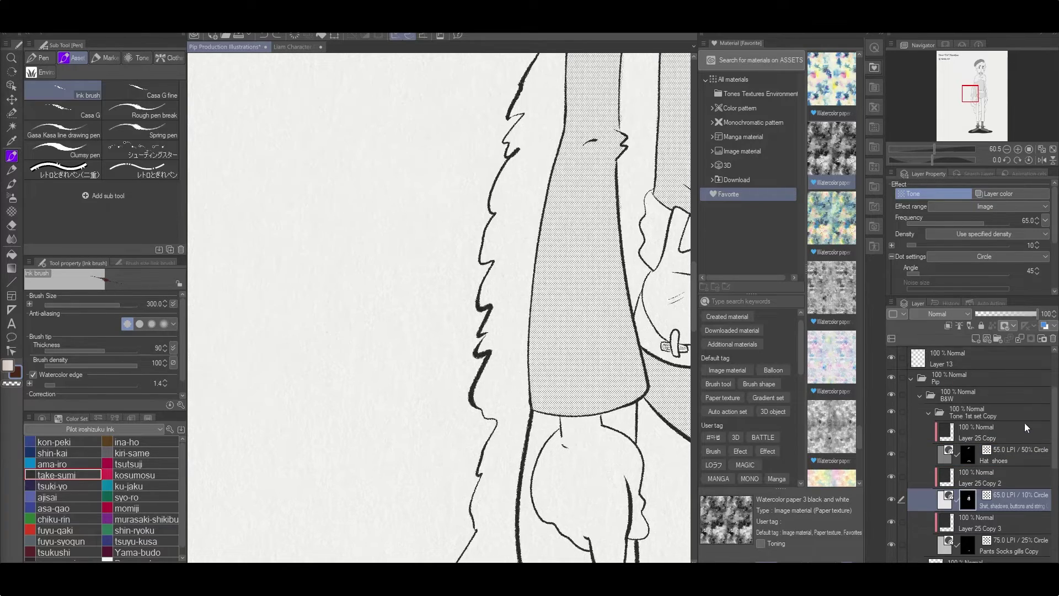
{"action": "left_click_drag", "start_coordinate": [669, 338], "coordinate": [607, 274]}
{"action": "key", "text": "x"}
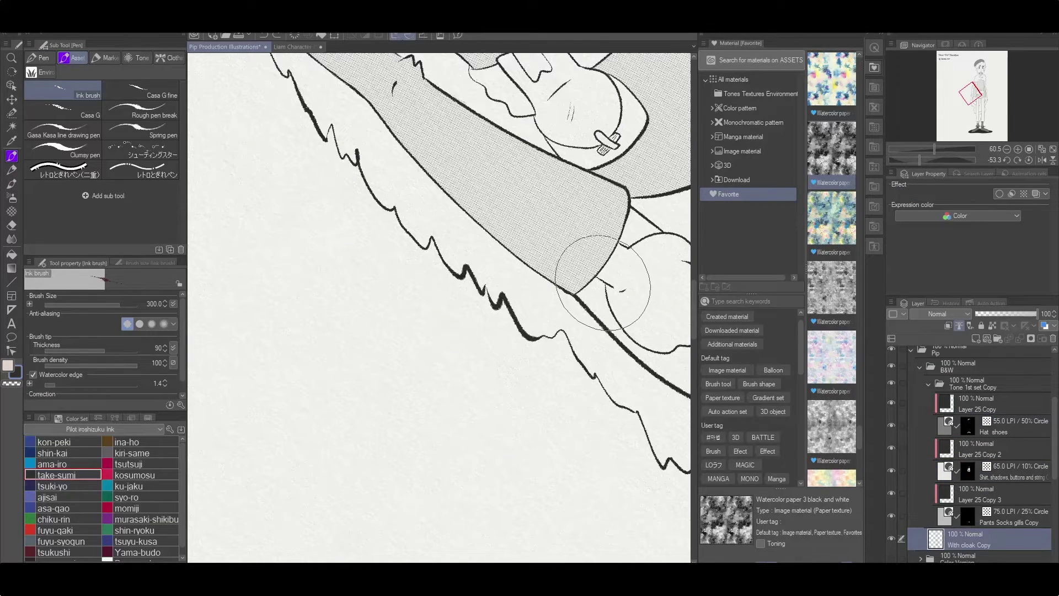
{"action": "key", "text": "g"}
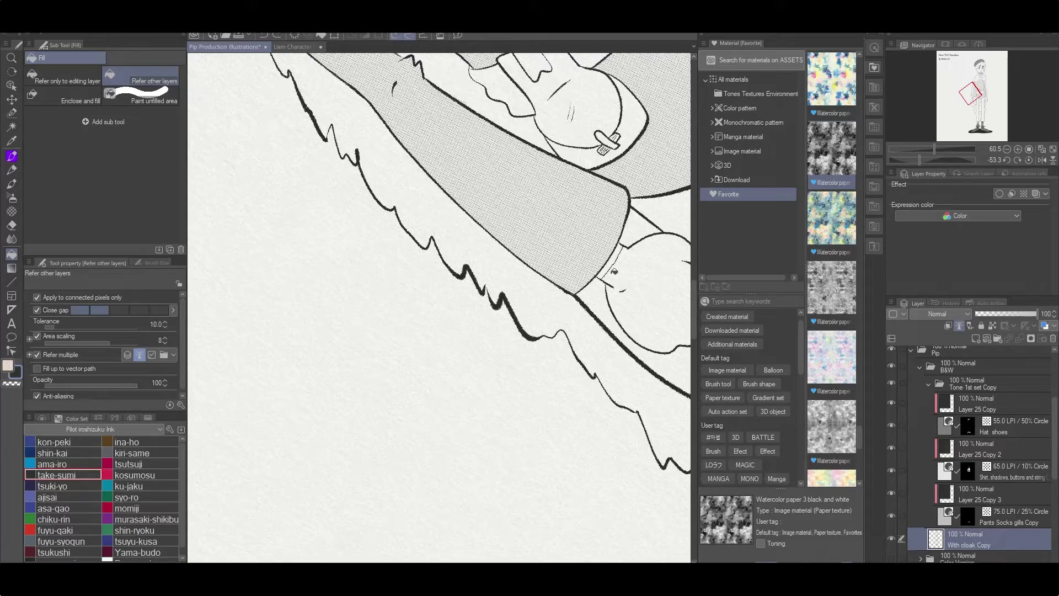
{"action": "left_click_drag", "start_coordinate": [678, 160], "coordinate": [496, 306]}
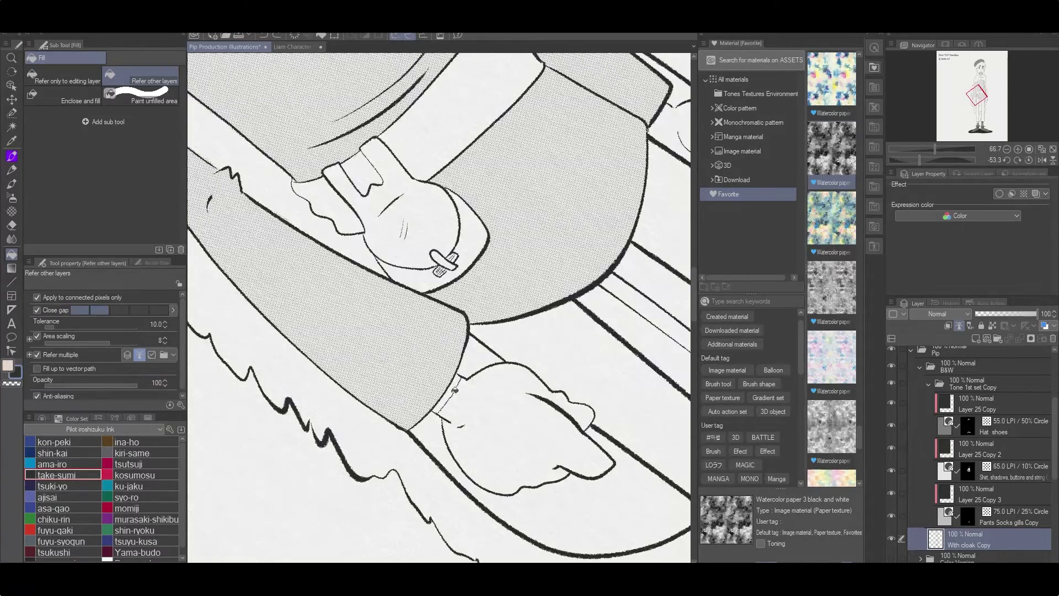
{"action": "scroll", "coordinate": [508, 354], "scroll_direction": "down", "scroll_amount": 2}
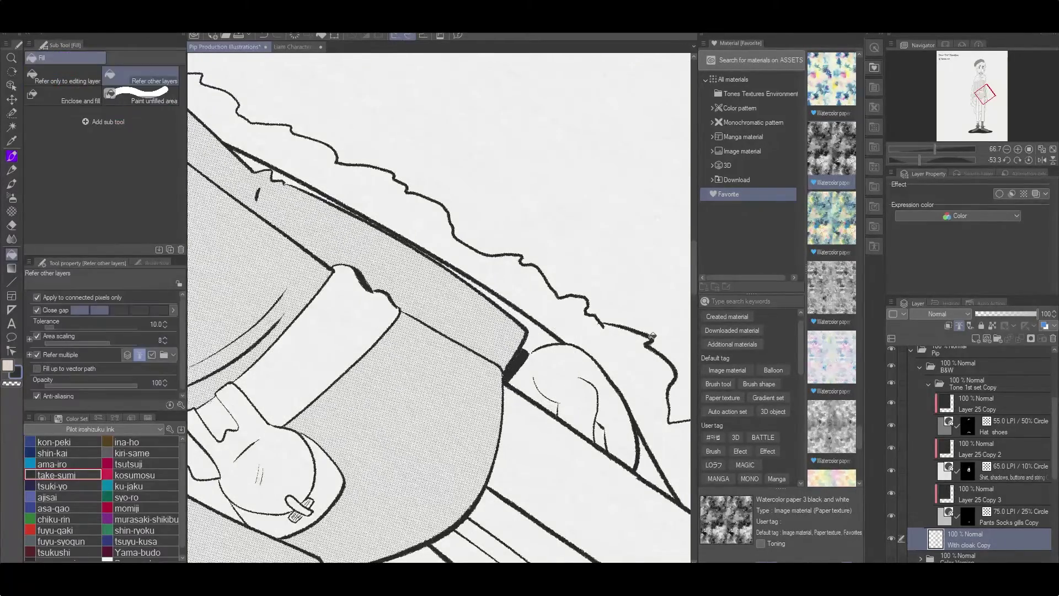
{"action": "scroll", "coordinate": [508, 354], "scroll_direction": "down", "scroll_amount": 4}
Paint a 10% tone shadow on the right-hand hand below the sleeve cuff
{"action": "left_click", "coordinate": [623, 367], "text": "ctrl+shift"}
{"action": "key", "text": "p"}
{"action": "left_click_drag", "start_coordinate": [623, 367], "coordinate": [532, 439]}
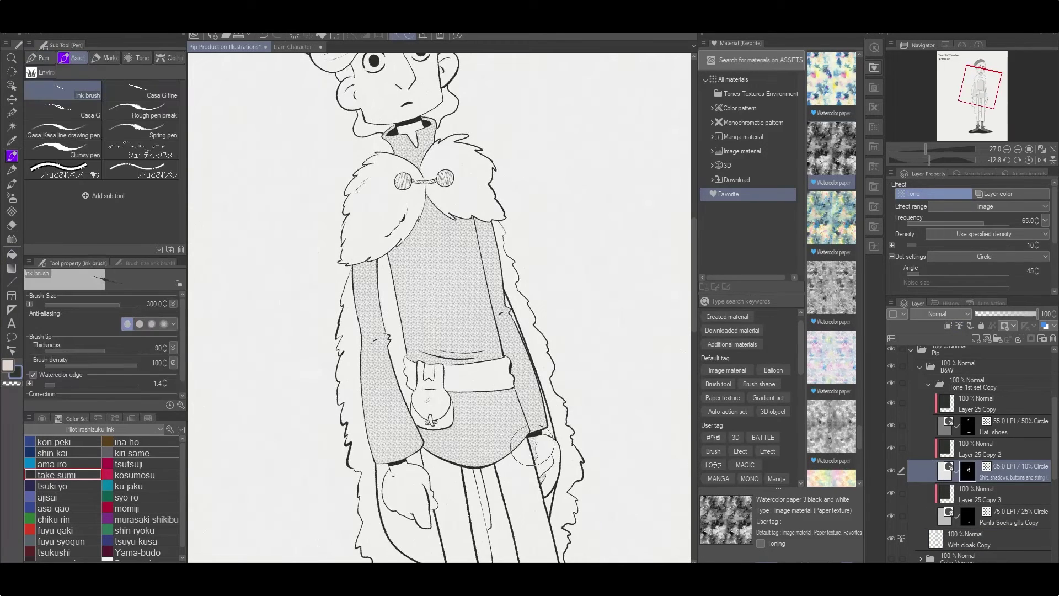
{"action": "left_click_drag", "start_coordinate": [556, 524], "coordinate": [622, 458]}
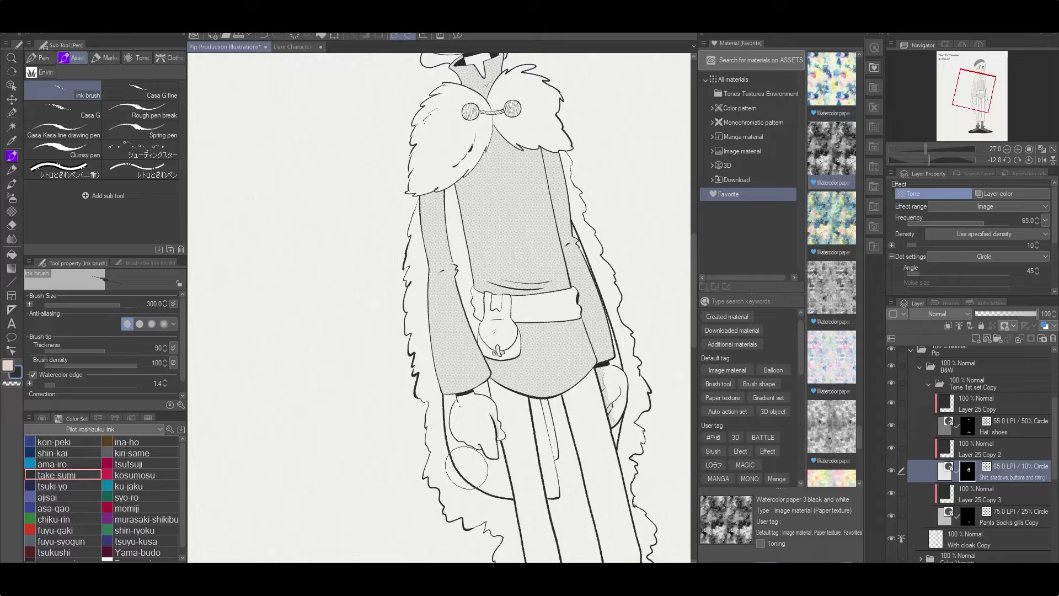
Fill the pouch with the 50% tone and the waist sash with its hanging end with the 25% tone
{"action": "key", "text": "g"}
{"action": "key", "text": "g"}
{"action": "left_click", "coordinate": [499, 348]}
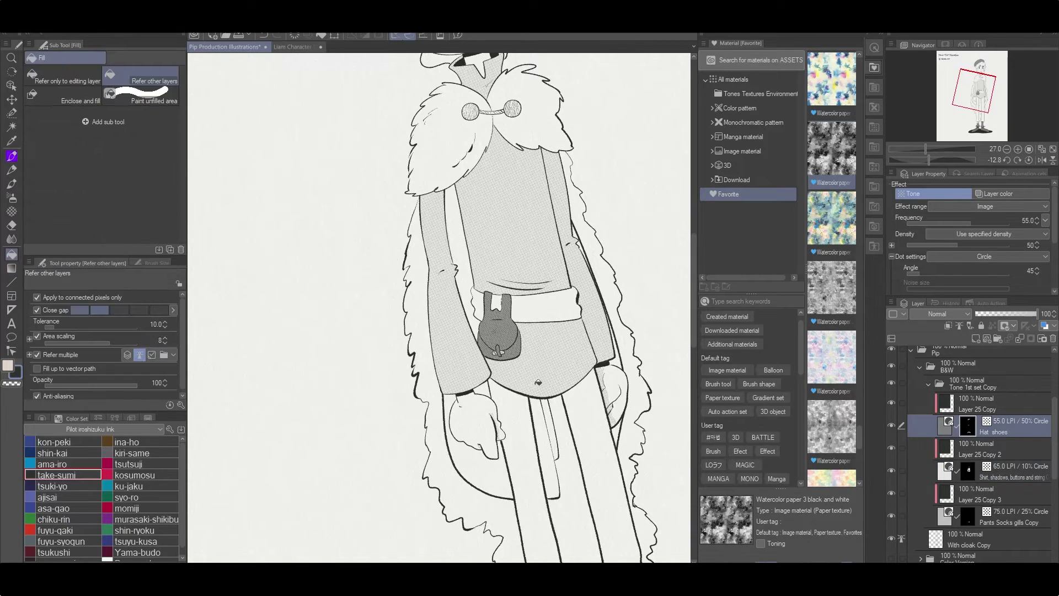
{"action": "left_click_drag", "start_coordinate": [499, 347], "coordinate": [512, 449]}
{"action": "left_click", "coordinate": [551, 408], "text": "ctrl+shift"}
{"action": "left_click", "coordinate": [551, 409]}
{"action": "left_click", "coordinate": [486, 405]}
Add sash to the 25% tone layer's name and bag to the 50% tone layer's name
{"action": "scroll", "coordinate": [559, 519], "scroll_direction": "down", "scroll_amount": 5}
{"action": "double_click", "coordinate": [1014, 520]}
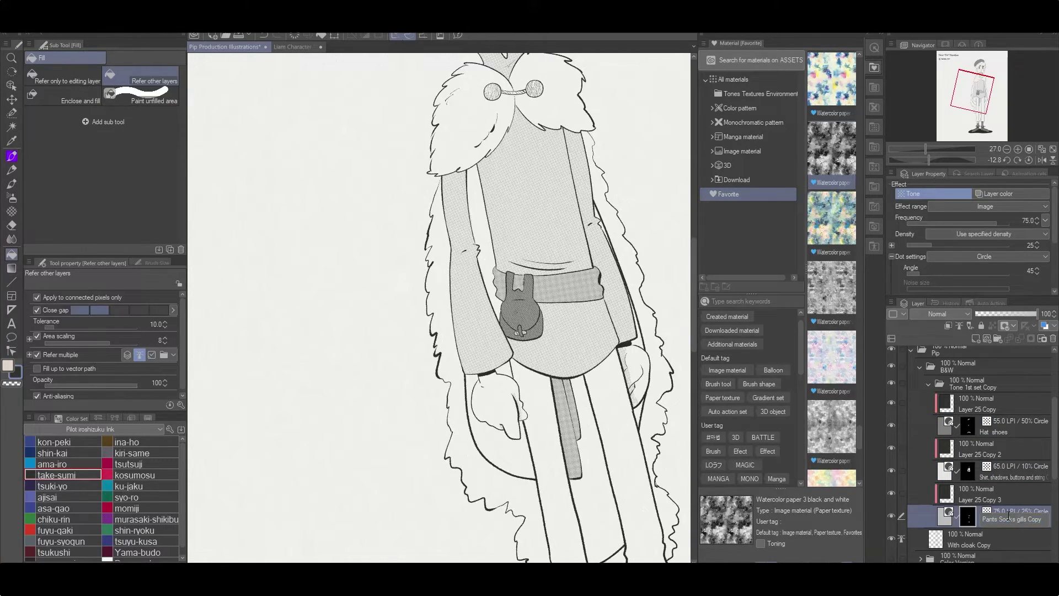
{"action": "double_click", "coordinate": [997, 478]}
{"action": "type", "text": "Bag,"}
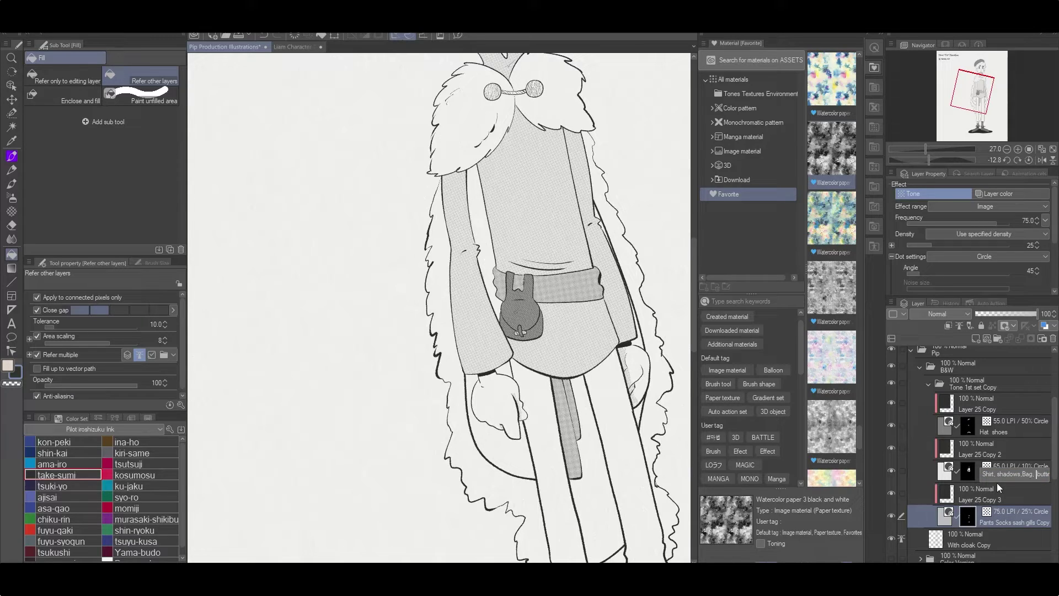
{"action": "key", "text": "Escape"}
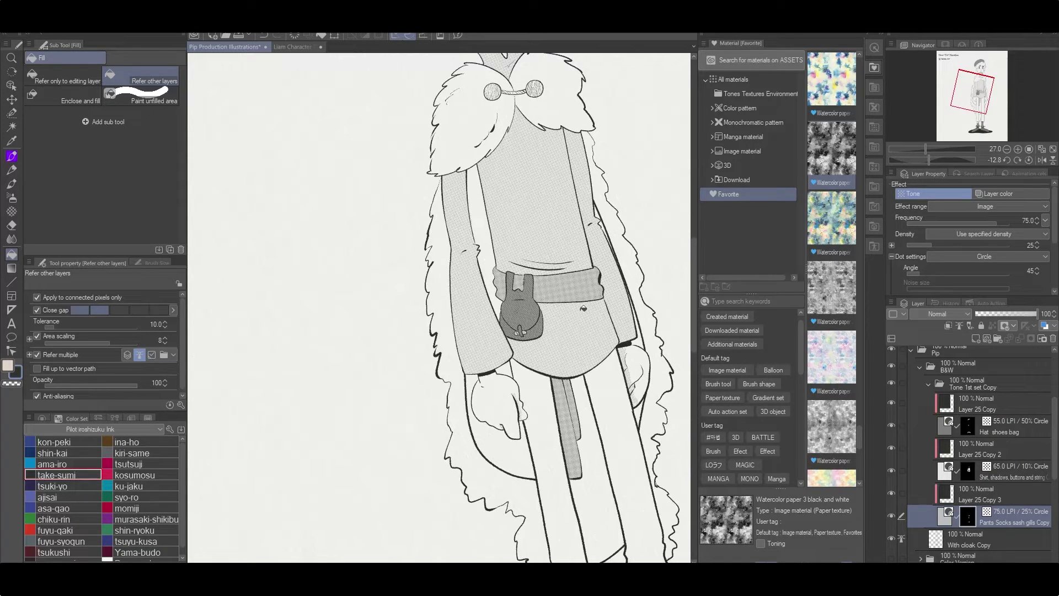
Fill the cloak lining between the legs, behind the hand and between arm and body with the 10% tone
{"action": "key", "text": "ctrl+minus"}
{"action": "key", "text": "ctrl+minus"}
{"action": "key", "text": "ctrl+minus"}
{"action": "key", "text": "ctrl+minus"}
{"action": "left_click", "coordinate": [970, 473]}
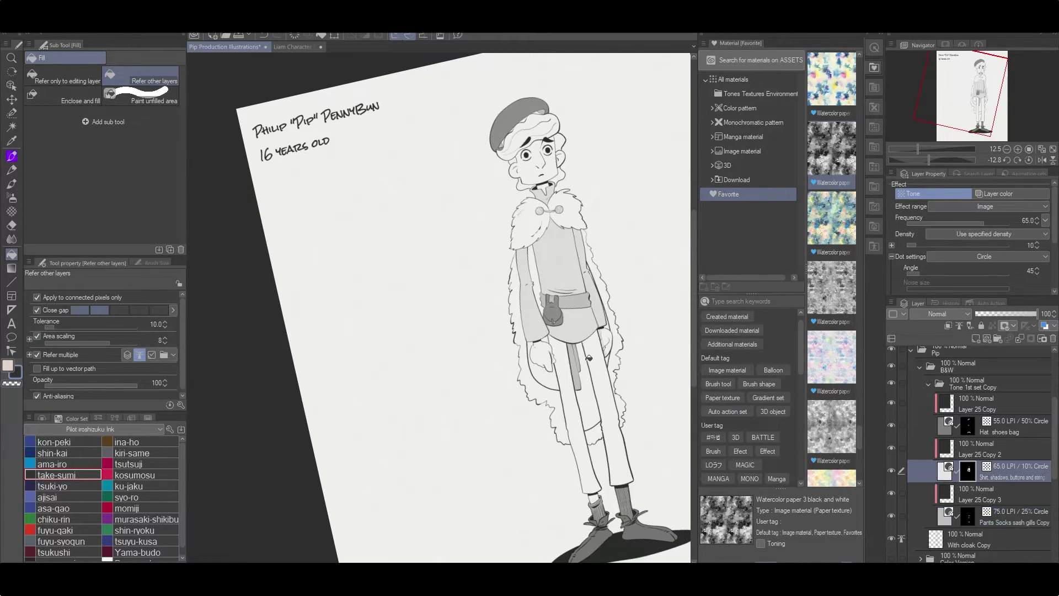
{"action": "left_click", "coordinate": [588, 386]}
{"action": "left_click", "coordinate": [545, 375]}
{"action": "left_click", "coordinate": [536, 281]}
Paint a 25% tone shadow on the cloak lining just under the fur collar and trim its edge with the Kneaded eraser
{"action": "scroll", "coordinate": [601, 291], "scroll_direction": "up", "scroll_amount": 5}
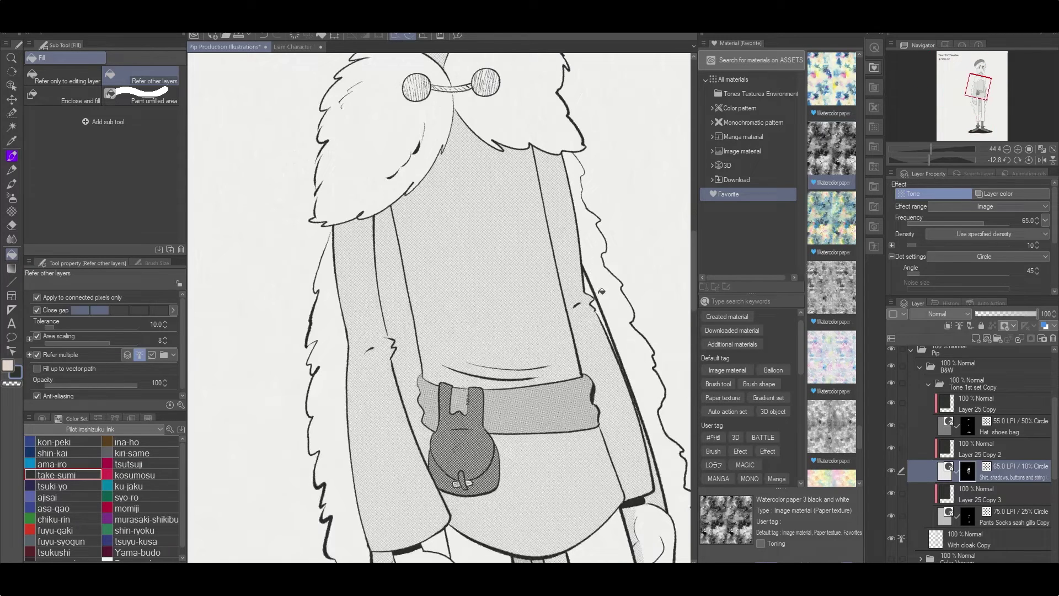
{"action": "left_click", "coordinate": [913, 521]}
{"action": "key", "text": "p"}
{"action": "mouse_move", "coordinate": [378, 222]}
{"action": "left_mouse_down"}
{"action": "mouse_move", "coordinate": [574, 379]}
{"action": "mouse_move", "coordinate": [591, 355]}
{"action": "mouse_move", "coordinate": [579, 382]}
{"action": "mouse_move", "coordinate": [574, 374]}
{"action": "left_mouse_up"}
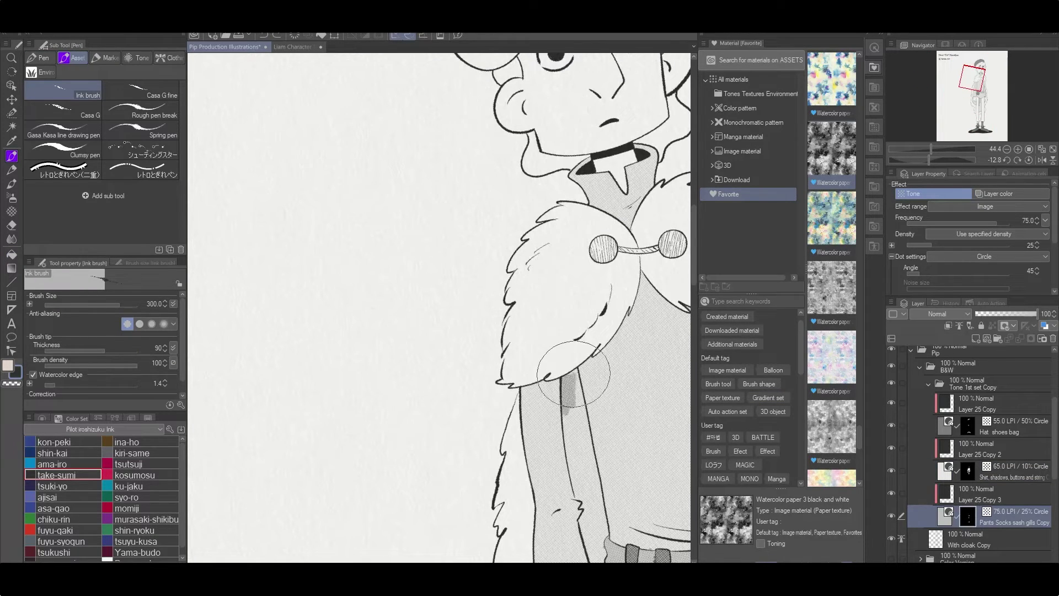
{"action": "key", "text": "e"}
{"action": "key", "text": "e"}
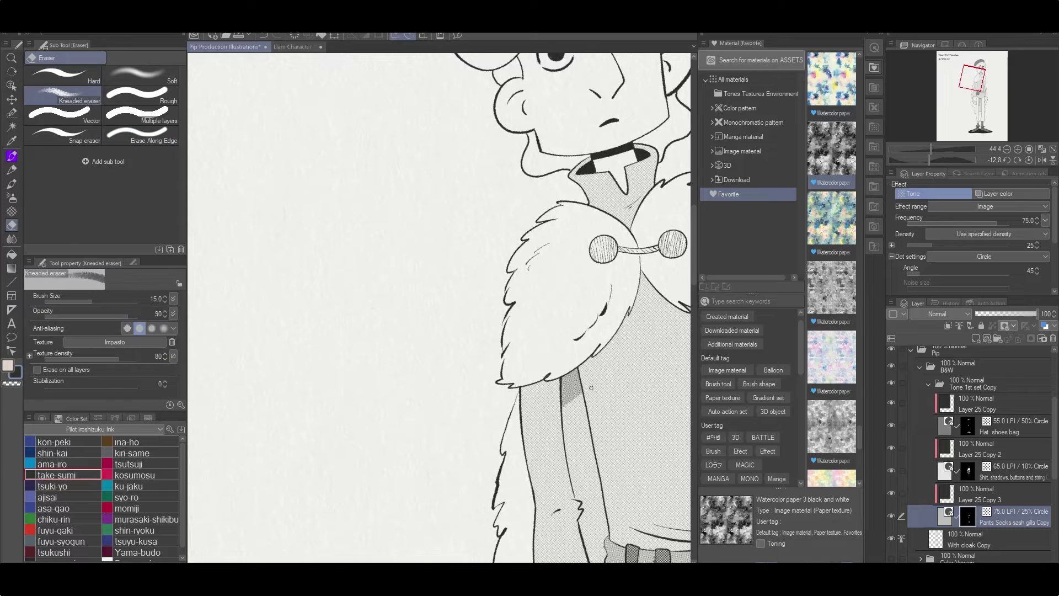
Remove Copy from the 25% tone layer's name so it reads Pants Socks sash gills
{"action": "scroll", "coordinate": [538, 448], "scroll_direction": "up", "scroll_amount": 5}
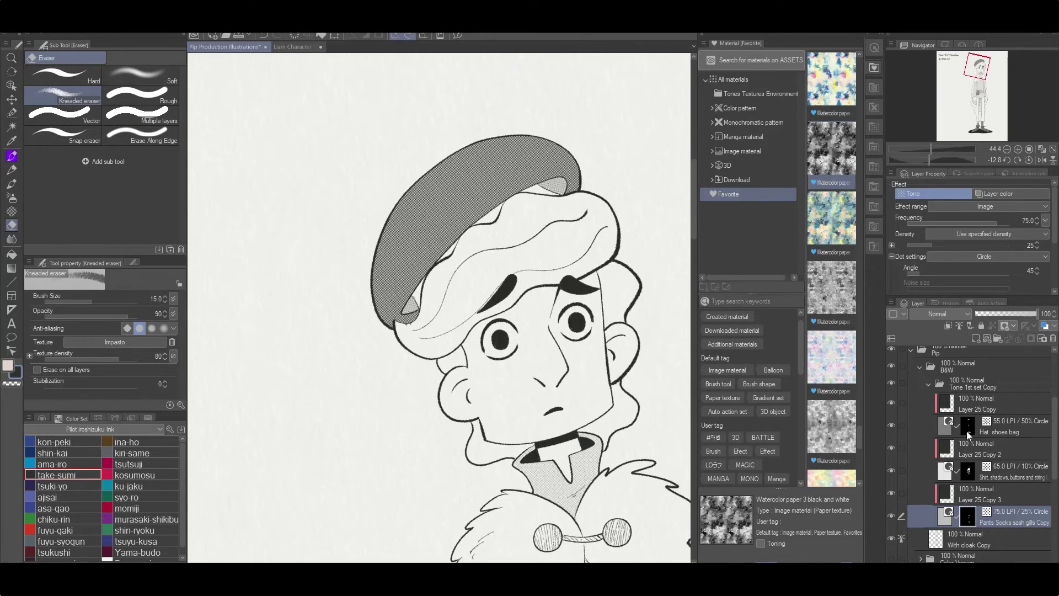
{"action": "left_click", "coordinate": [967, 431]}
{"action": "left_click", "coordinate": [974, 471]}
{"action": "left_click", "coordinate": [993, 519]}
{"action": "double_click", "coordinate": [1044, 522]}
{"action": "key", "text": "BackSpace"}
{"action": "left_click", "coordinate": [999, 468]}
{"action": "left_click", "coordinate": [999, 433]}
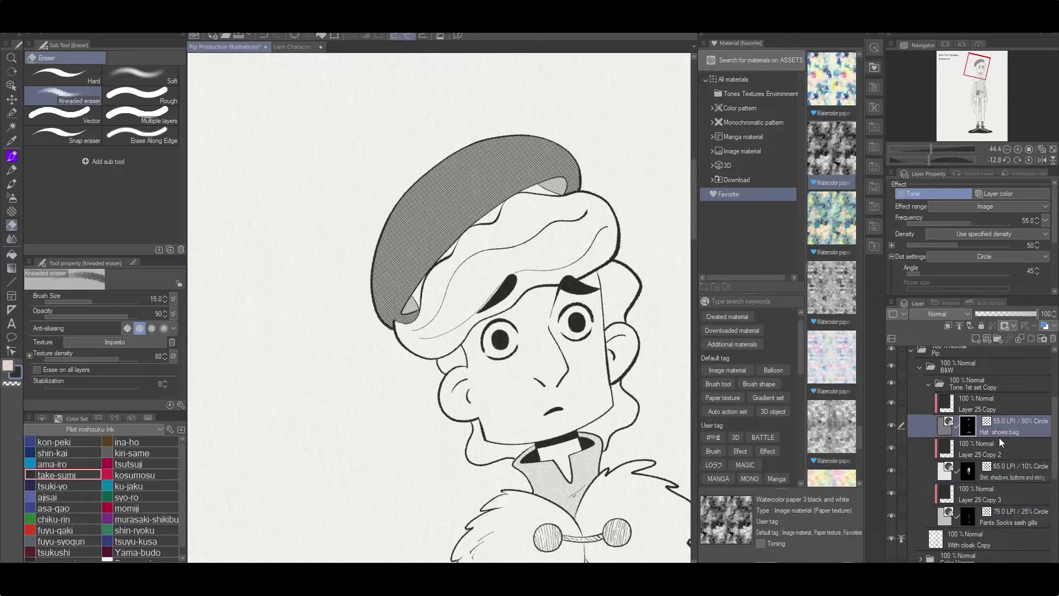
Shade the face beneath the hair with the 10% tone and clean up the shadow with the Kneaded eraser at size 50
{"action": "left_click", "coordinate": [998, 474]}
{"action": "mouse_move", "coordinate": [439, 363]}
{"action": "left_mouse_down"}
{"action": "mouse_move", "coordinate": [497, 321]}
{"action": "mouse_move", "coordinate": [597, 281]}
{"action": "mouse_move", "coordinate": [534, 291]}
{"action": "mouse_move", "coordinate": [441, 360]}
{"action": "left_mouse_up"}
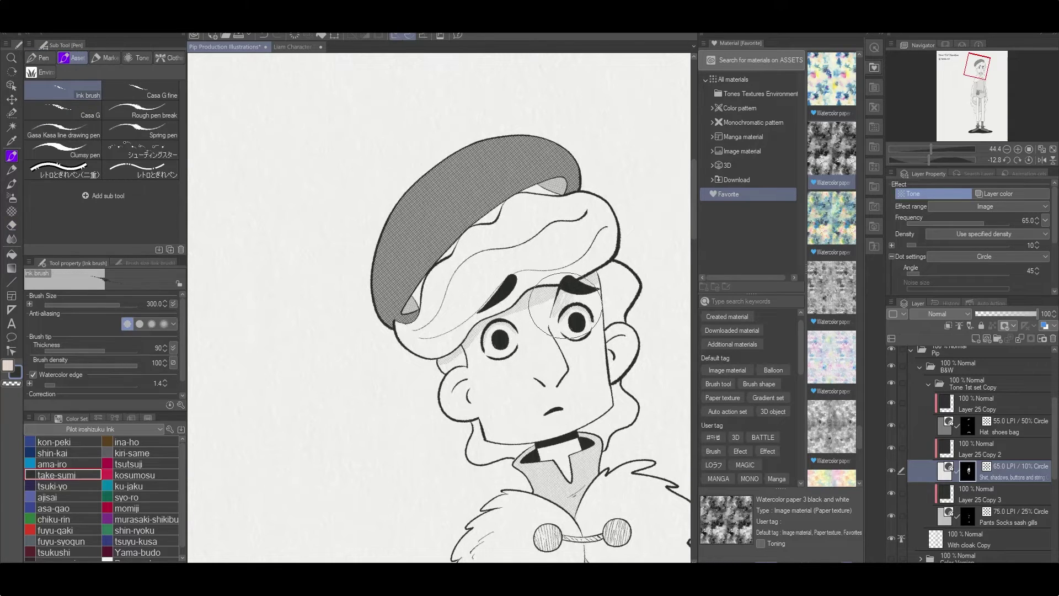
{"action": "key", "text": "e"}
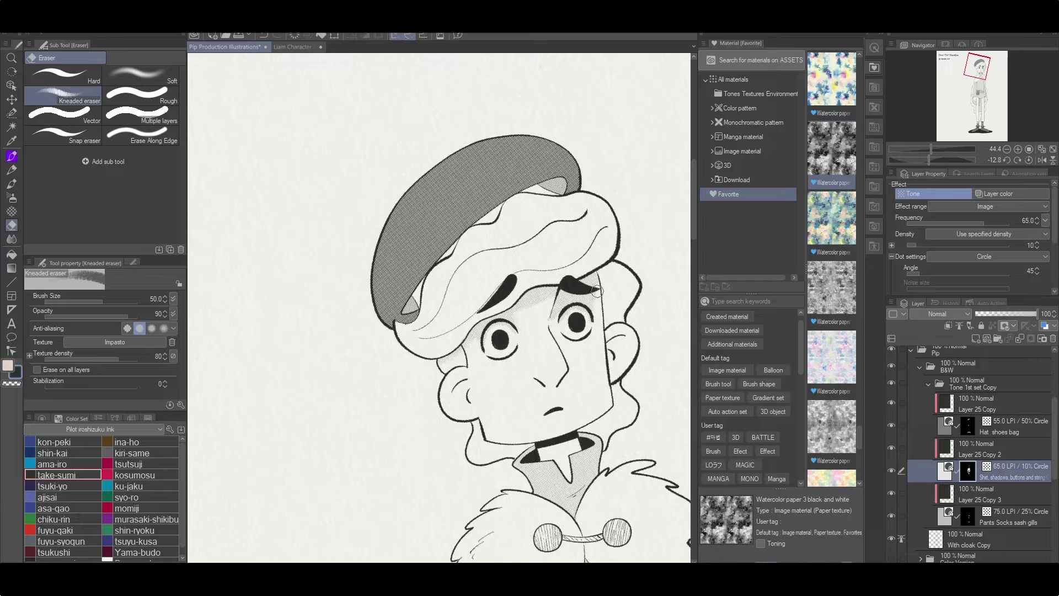
{"action": "key", "text": "p"}
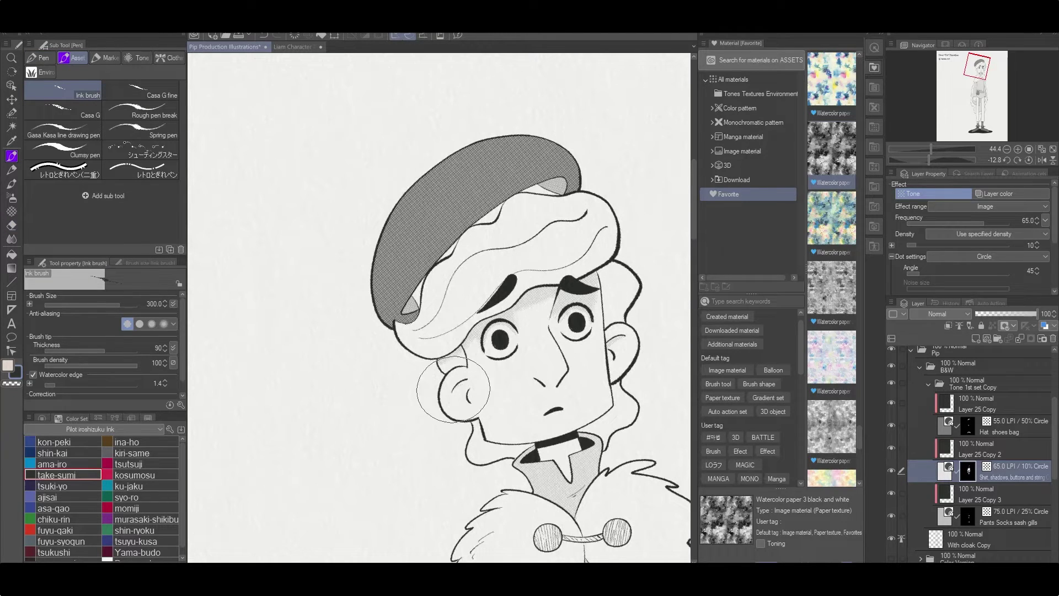
{"action": "key", "text": "p"}
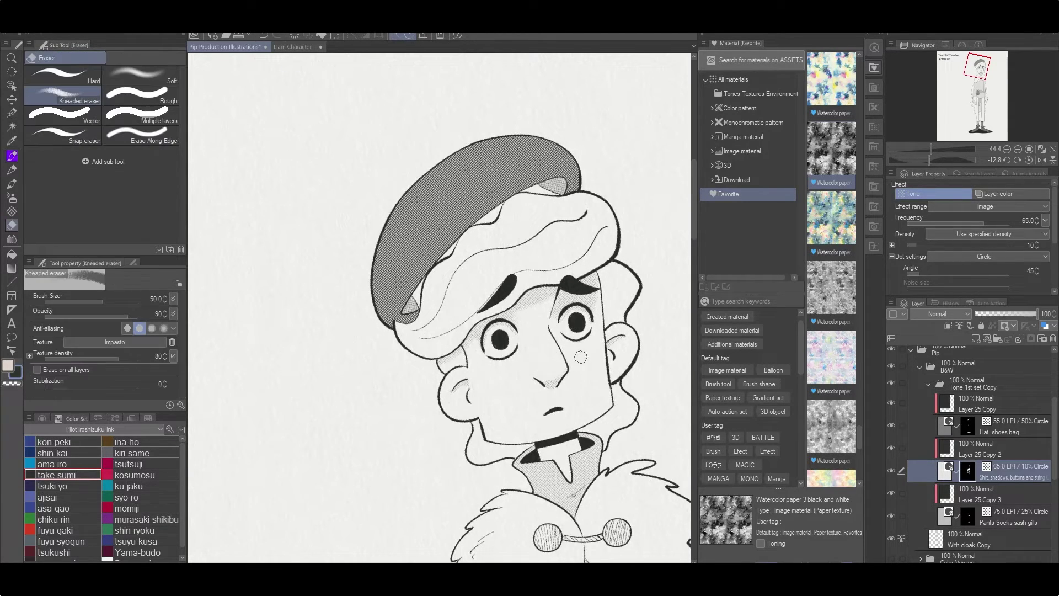
{"action": "key", "text": "p"}
{"action": "left_click_drag", "start_coordinate": [533, 377], "coordinate": [546, 262]}
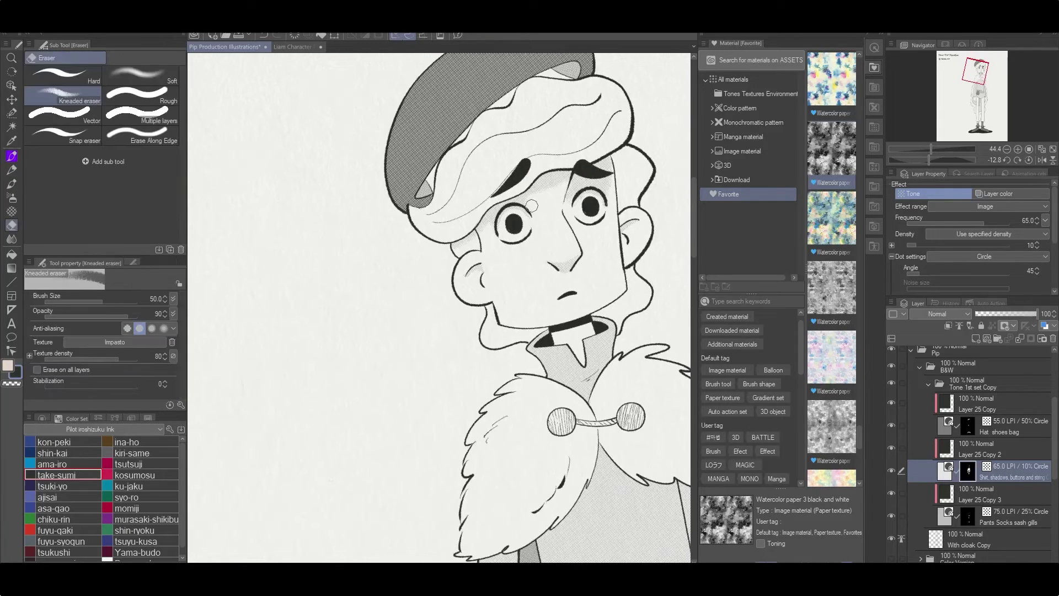
Rename the 25% tone layer to Pants Socks sash gills coat skin shadow
{"action": "key", "text": "p"}
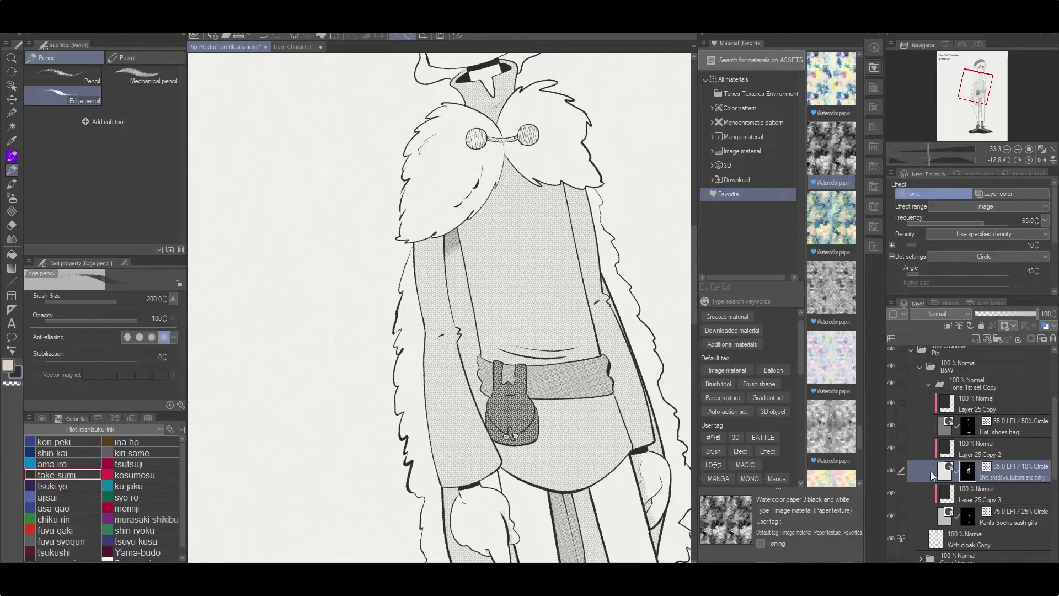
{"action": "double_click", "coordinate": [1042, 517]}
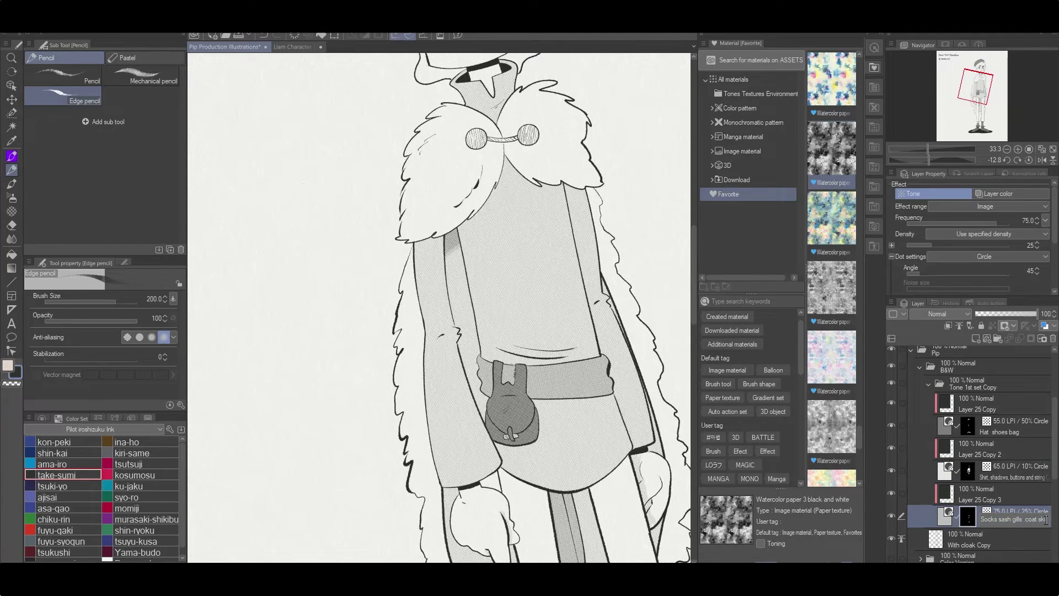
{"action": "scroll", "coordinate": [540, 309], "scroll_direction": "down", "scroll_amount": 2}
Paint a 25% tone shadow on the cloak lining beside the hanging sash and soften it with the Kneaded eraser and Textured blender
{"action": "key", "text": "p"}
{"action": "key", "text": "g"}
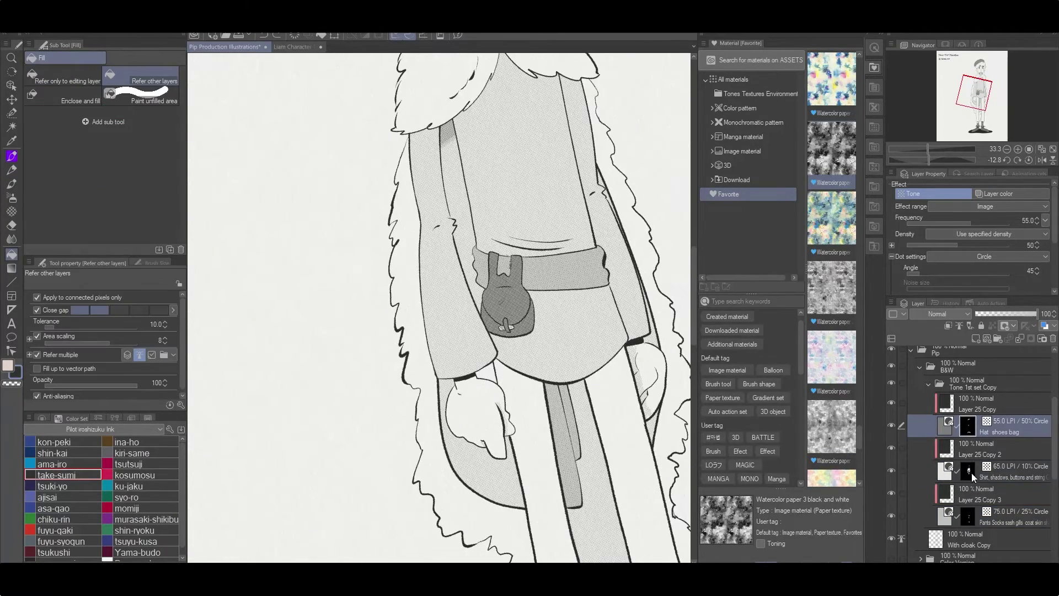
{"action": "key", "text": "p"}
{"action": "mouse_move", "coordinate": [579, 446]}
{"action": "left_mouse_down"}
{"action": "mouse_move", "coordinate": [584, 384]}
{"action": "mouse_move", "coordinate": [563, 544]}
{"action": "left_mouse_up"}
{"action": "scroll", "coordinate": [562, 543], "scroll_direction": "down", "scroll_amount": 2}
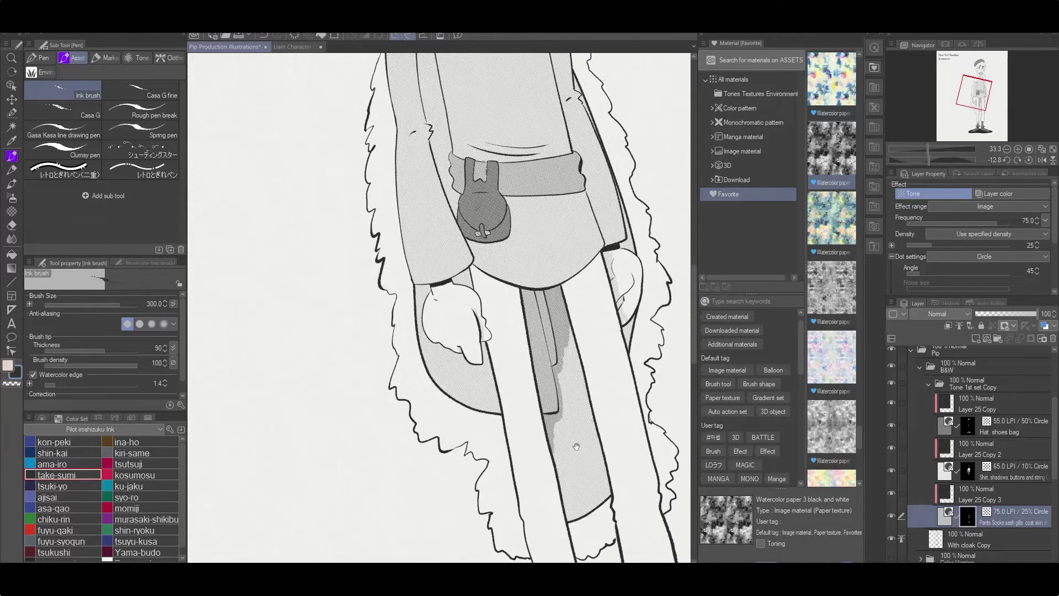
{"action": "key", "text": "e"}
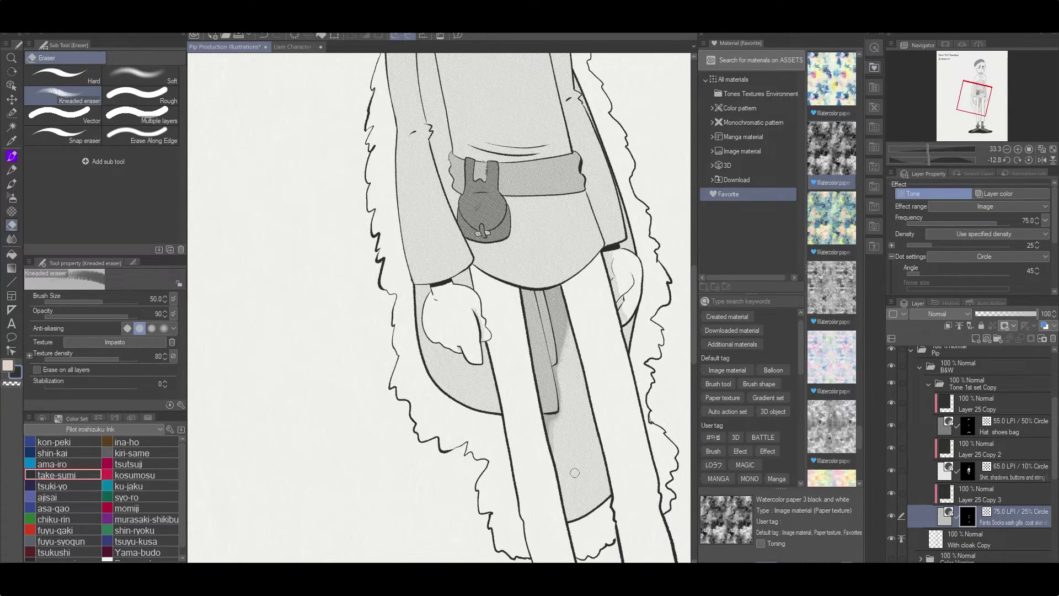
{"action": "key", "text": "j"}
{"action": "key", "text": "e"}
{"action": "key", "text": "j"}
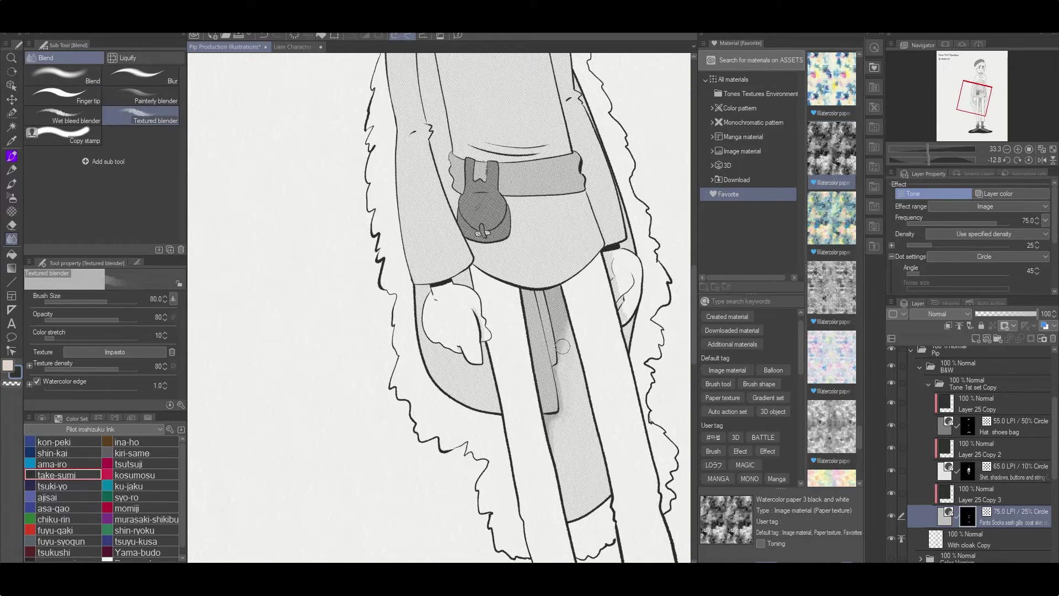
Paint a 25% tone shadow with the Ink brush on the cloak lining behind the arm farther from the bag
{"action": "scroll", "coordinate": [562, 346], "scroll_direction": "up", "scroll_amount": 2}
{"action": "key", "text": "g"}
{"action": "scroll", "coordinate": [607, 331], "scroll_direction": "up", "scroll_amount": 2}
{"action": "key", "text": "p"}
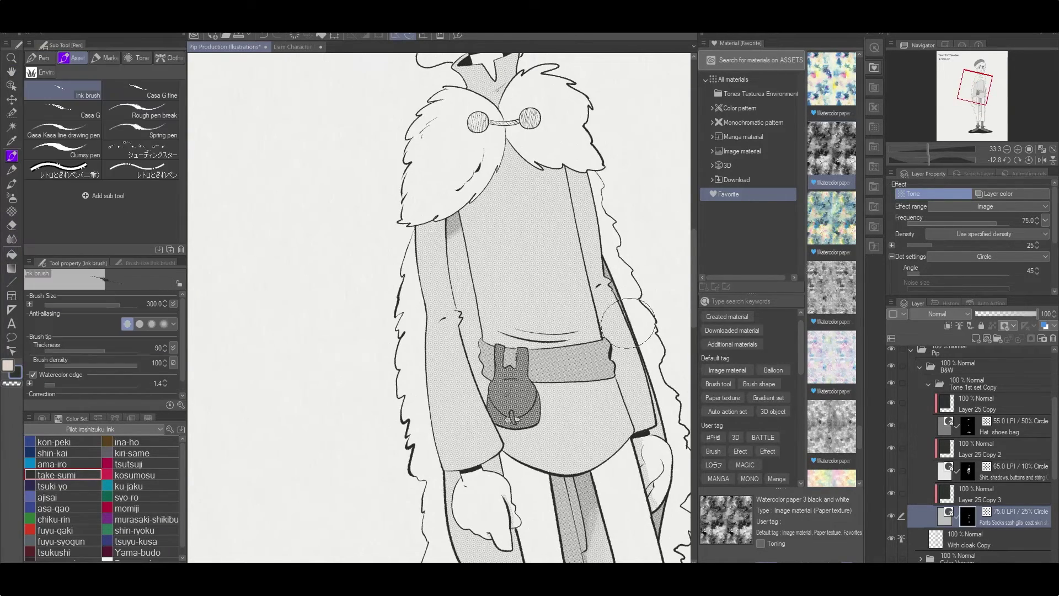
{"action": "left_click_drag", "start_coordinate": [629, 323], "coordinate": [677, 441]}
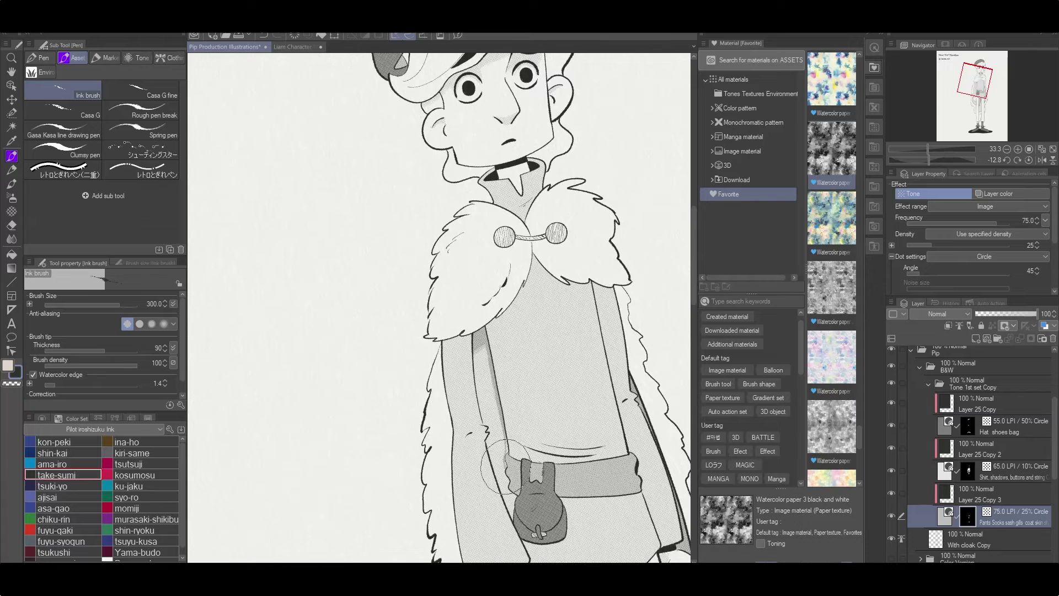
Shade the strip between the bag-side arm and the body with the 25% tone and blend it with the Textured blender
{"action": "mouse_move", "coordinate": [504, 466]}
{"action": "left_mouse_down"}
{"action": "mouse_move", "coordinate": [485, 340]}
{"action": "mouse_move", "coordinate": [487, 421]}
{"action": "mouse_move", "coordinate": [477, 346]}
{"action": "mouse_move", "coordinate": [507, 518]}
{"action": "left_mouse_up"}
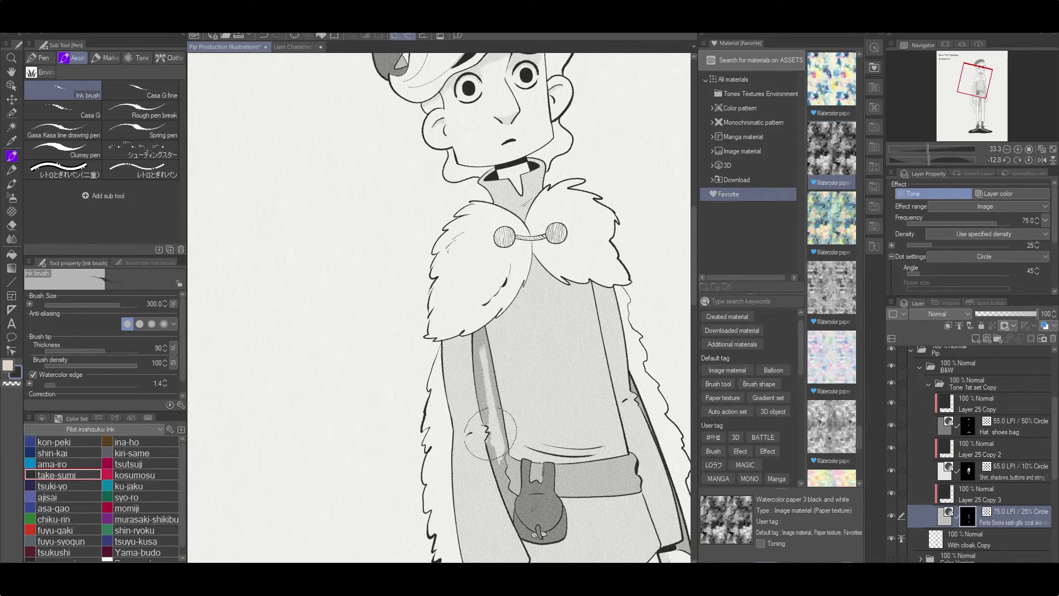
{"action": "key", "text": "j"}
{"action": "key", "text": "p"}
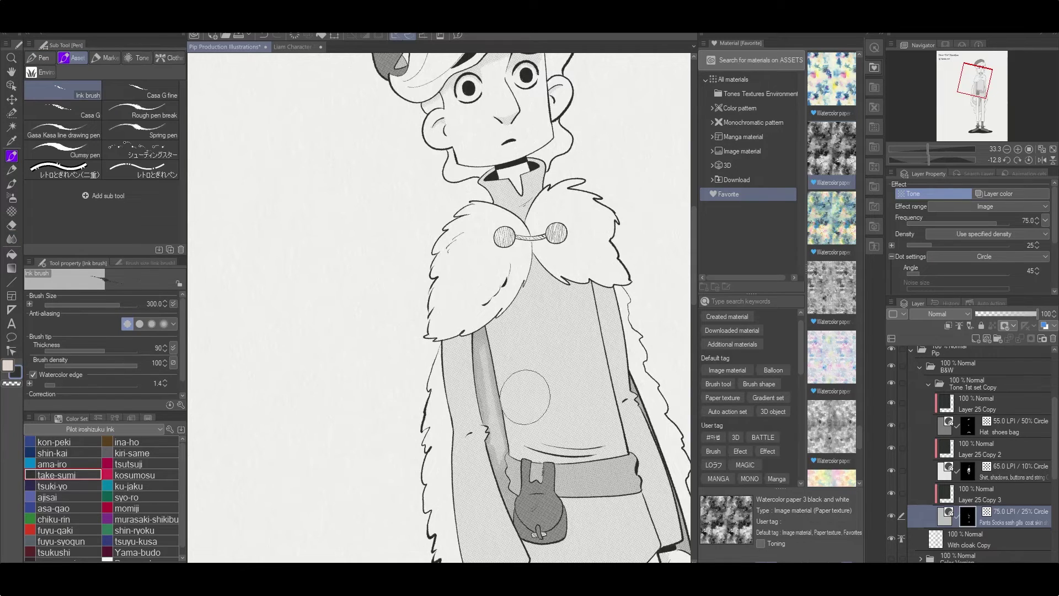
{"action": "key", "text": "j"}
{"action": "mouse_move", "coordinate": [498, 449]}
{"action": "left_mouse_down"}
{"action": "mouse_move", "coordinate": [478, 338]}
{"action": "mouse_move", "coordinate": [474, 537]}
{"action": "mouse_move", "coordinate": [463, 441]}
{"action": "mouse_move", "coordinate": [473, 346]}
{"action": "left_mouse_up"}
Ink a solid black shadow under the fur collar on a new layer below the 25% tone layer and fill its gaps
{"action": "key", "text": "ctrl+shift+n"}
{"action": "key", "text": "p"}
{"action": "scroll", "coordinate": [165, 353], "scroll_direction": "down", "scroll_amount": 1}
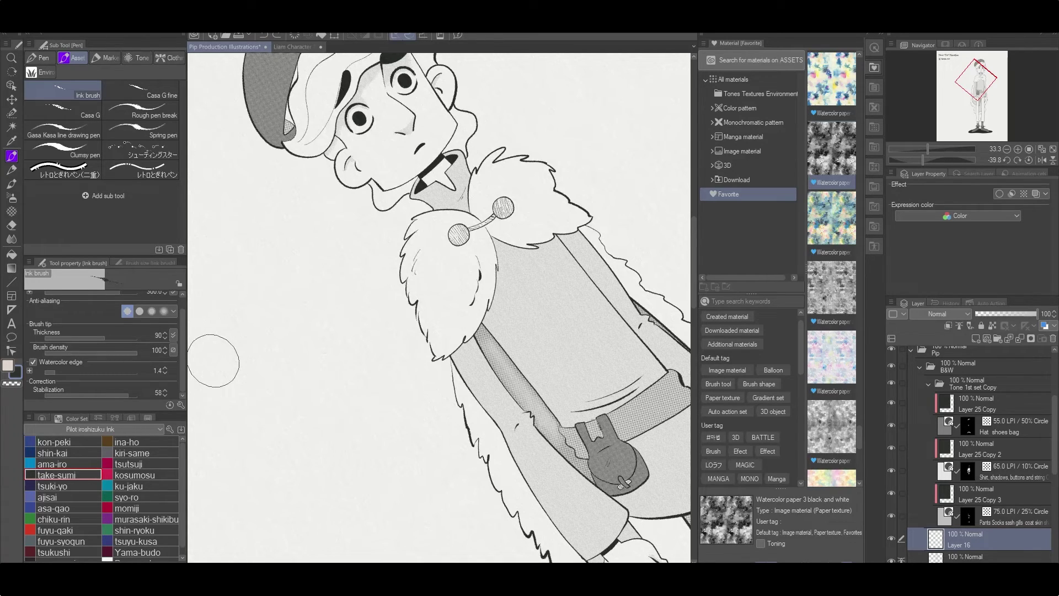
{"action": "mouse_move", "coordinate": [502, 238]}
{"action": "left_mouse_down"}
{"action": "mouse_move", "coordinate": [475, 357]}
{"action": "mouse_move", "coordinate": [540, 250]}
{"action": "mouse_move", "coordinate": [486, 308]}
{"action": "mouse_move", "coordinate": [468, 359]}
{"action": "left_mouse_up"}
{"action": "key", "text": "ctrl+z"}
{"action": "key", "text": "ctrl+z"}
{"action": "key", "text": "ctrl+z"}
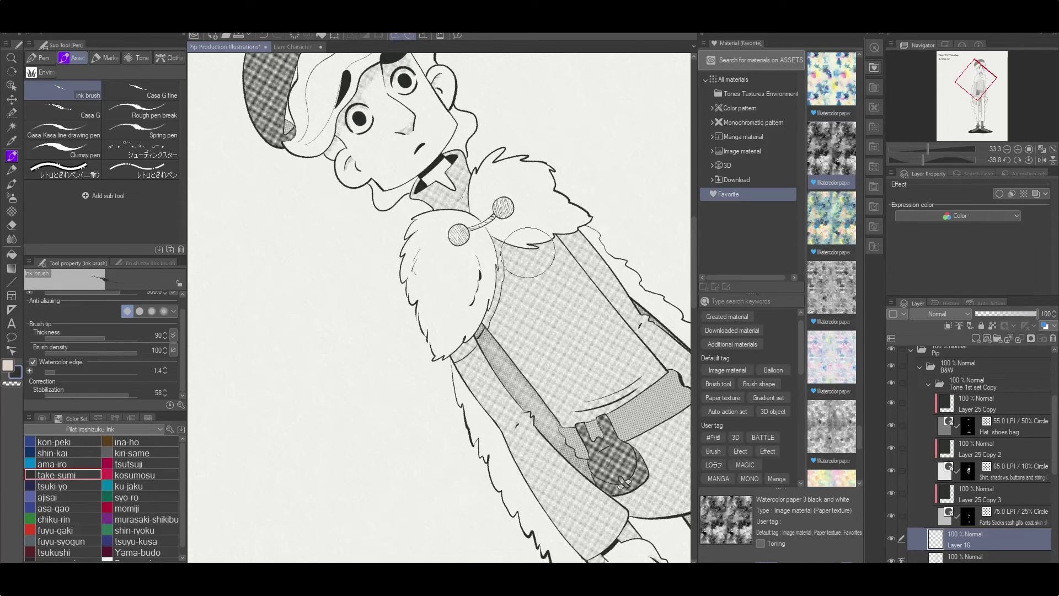
{"action": "key", "text": "g"}
{"action": "left_click", "coordinate": [484, 327]}
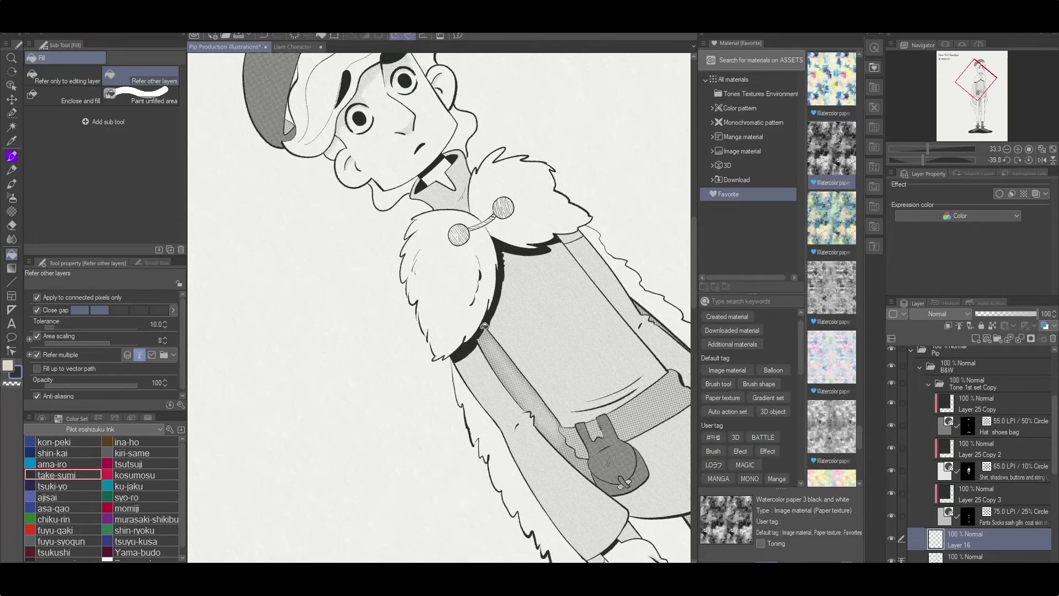
{"action": "key", "text": "p"}
{"action": "key", "text": "p"}
{"action": "key", "text": "p"}
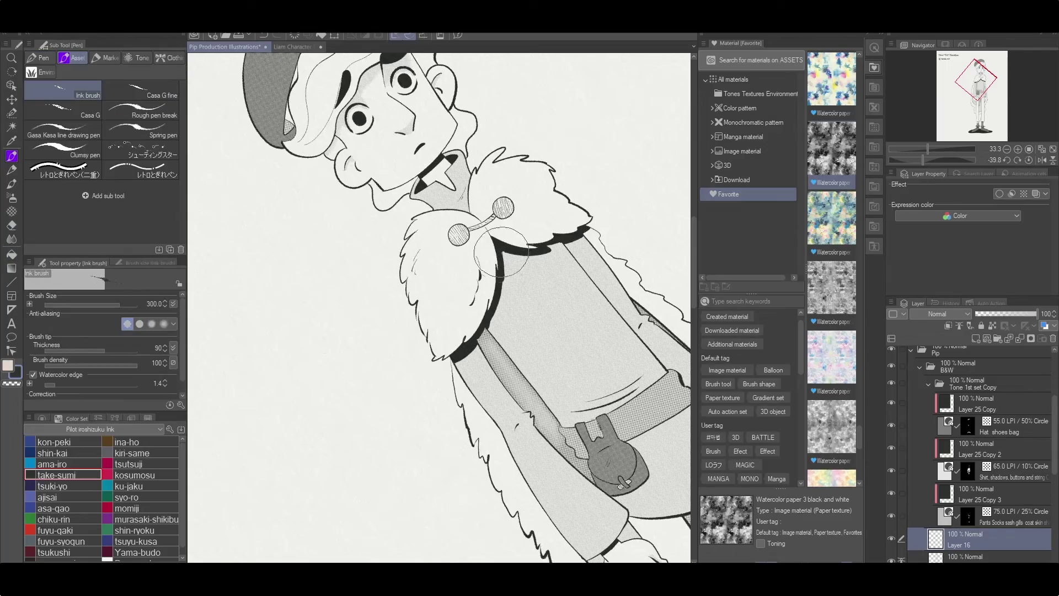
Ink solid black shadows on the same layer below the sash and beneath the shirt hem across the legs
{"action": "scroll", "coordinate": [503, 251], "scroll_direction": "down", "scroll_amount": 2}
{"action": "scroll", "coordinate": [503, 251], "scroll_direction": "up", "scroll_amount": 6}
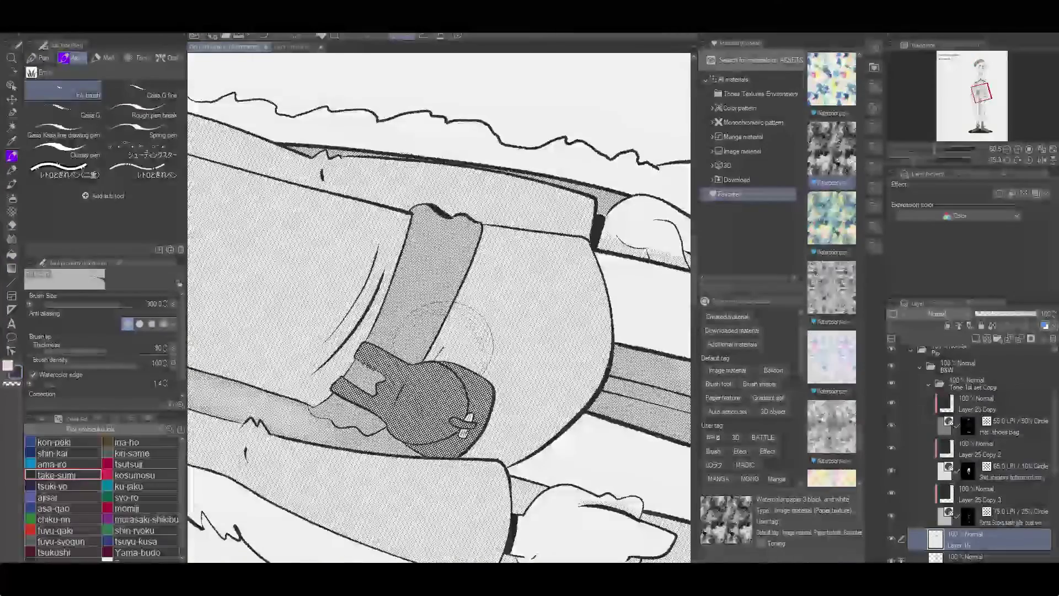
{"action": "key", "text": "g"}
{"action": "key", "text": "p"}
{"action": "scroll", "coordinate": [532, 276], "scroll_direction": "down", "scroll_amount": 2}
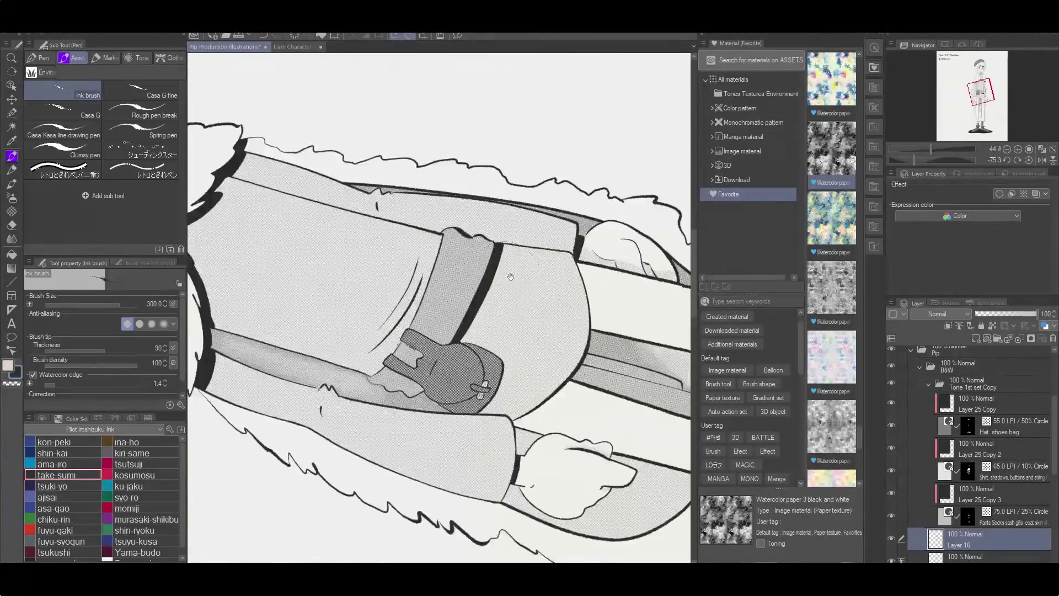
{"action": "key", "text": "g"}
Try filling the pants with the 10% tone and with the 25% tone
{"action": "left_click", "coordinate": [993, 517]}
{"action": "left_click", "coordinate": [604, 324]}
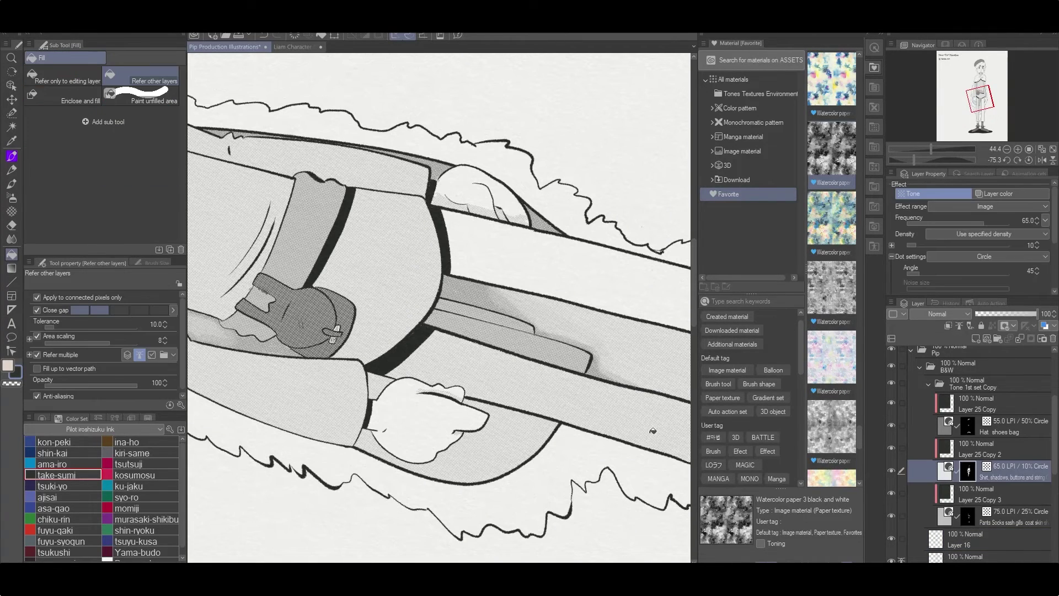
{"action": "key", "text": "ctrl+z"}
{"action": "left_click", "coordinate": [604, 324]}
{"action": "key", "text": "r"}
{"action": "key", "text": "ctrl+0"}
{"action": "double_click", "coordinate": [528, 388]}
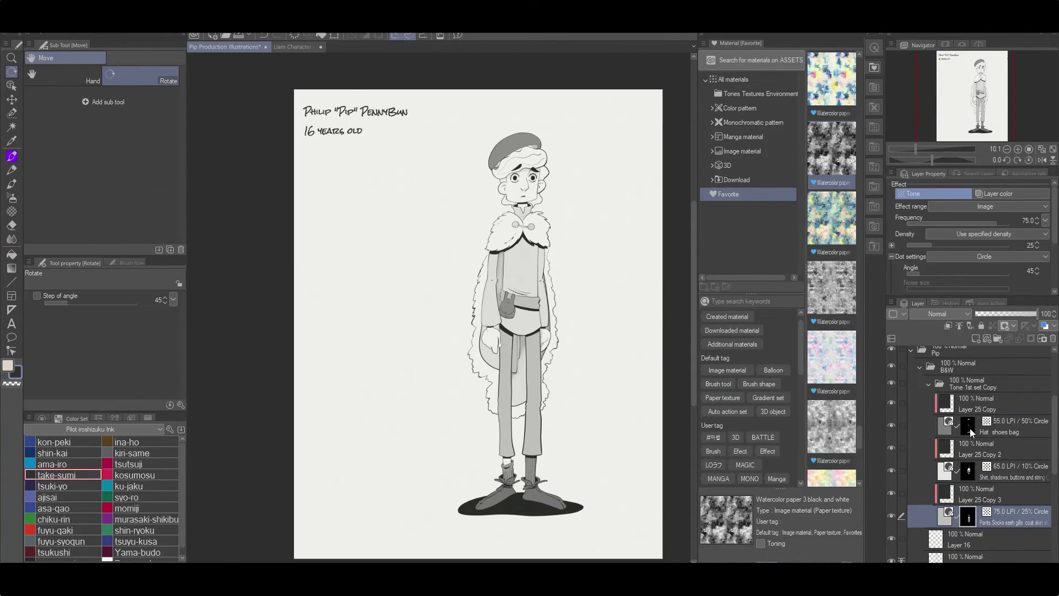
Fill both pant legs on the 50% tone layer instead of the 25% one
{"action": "left_click", "coordinate": [528, 387], "text": "ctrl+shift"}
{"action": "key", "text": "g"}
{"action": "left_click", "coordinate": [528, 388]}
Rename the 50% tone layer pantsHat shoes bag and the 25% layer Socks sash gills coat skin shadow, and remove Copy from the 10% layer's name
{"action": "left_click", "coordinate": [977, 524]}
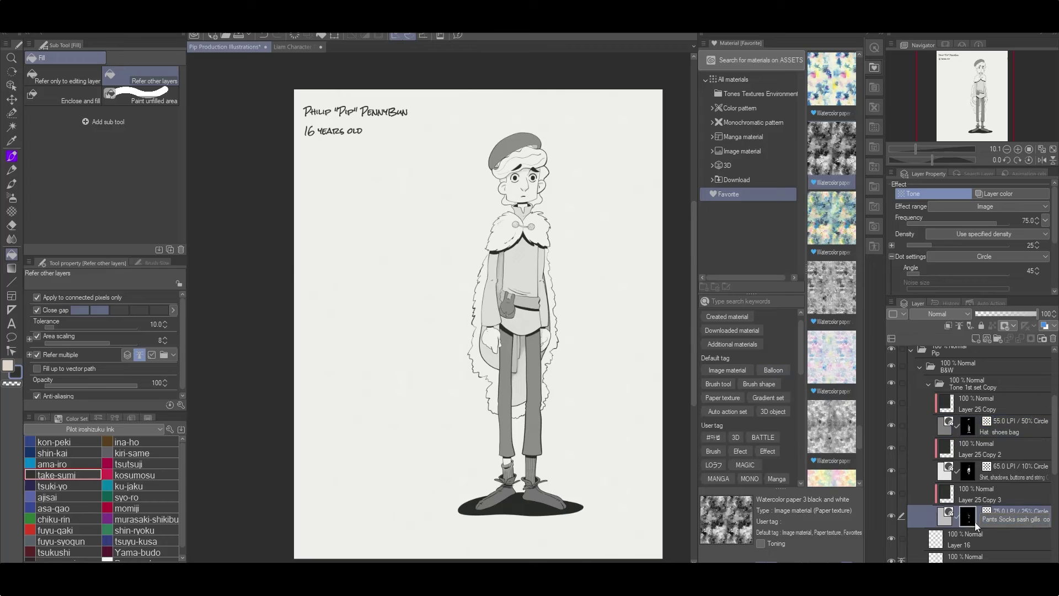
{"action": "double_click", "coordinate": [986, 431]}
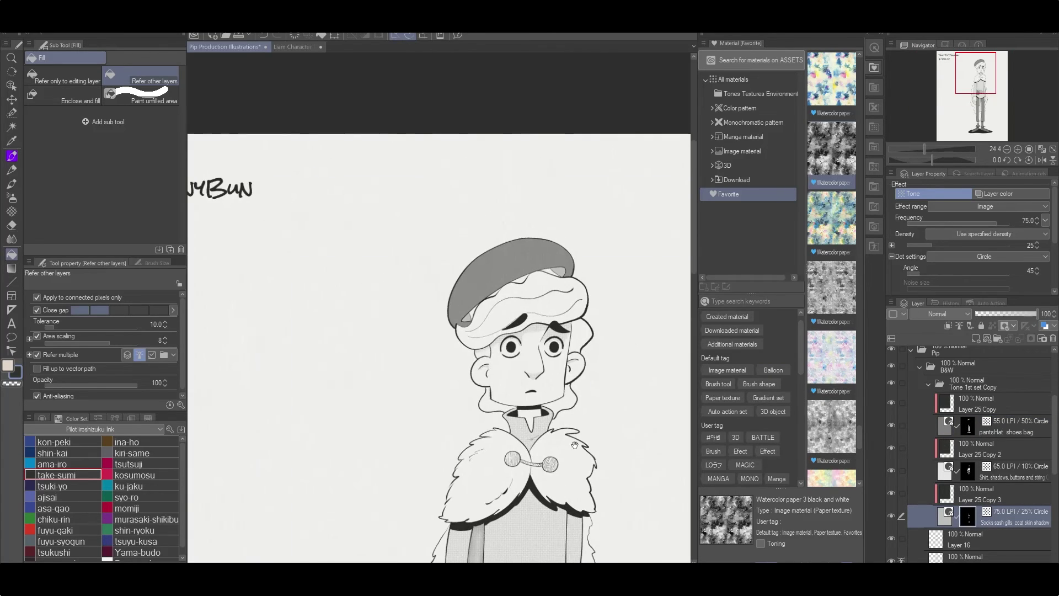
{"action": "double_click", "coordinate": [1017, 475]}
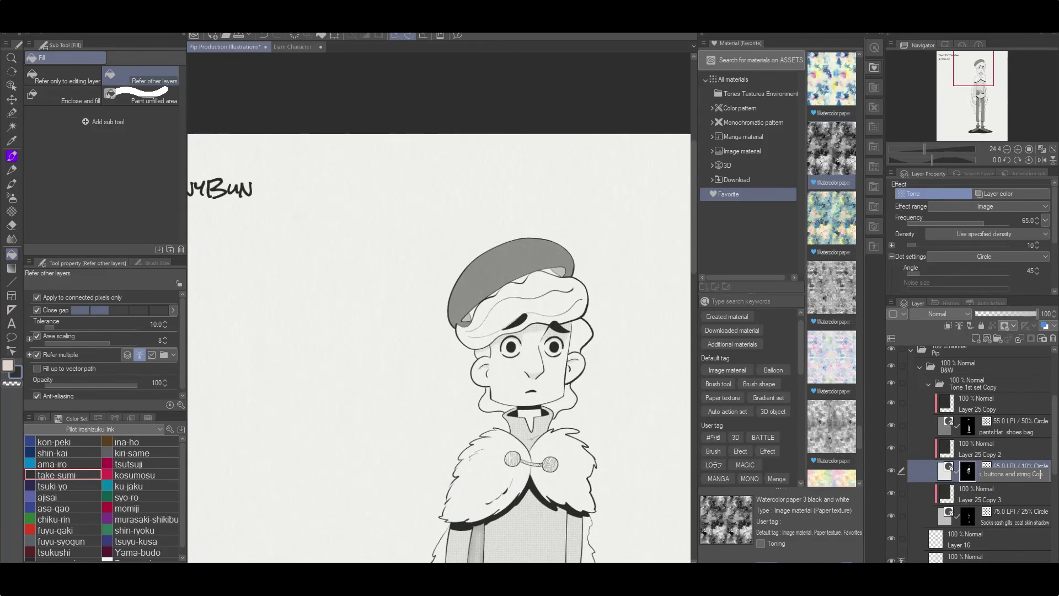
{"action": "key", "text": "Return"}
Paint soft 10% tone shading into the hair with the Bleeding watercolor brush at size 80
{"action": "key", "text": "b"}
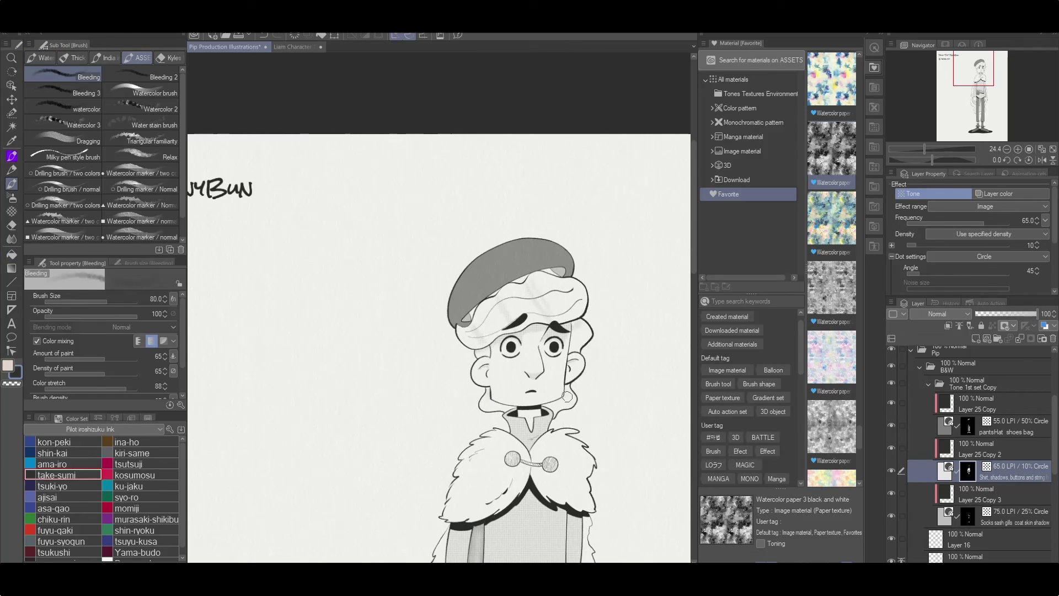
{"action": "key", "text": "p"}
{"action": "scroll", "coordinate": [607, 345], "scroll_direction": "up", "scroll_amount": 3}
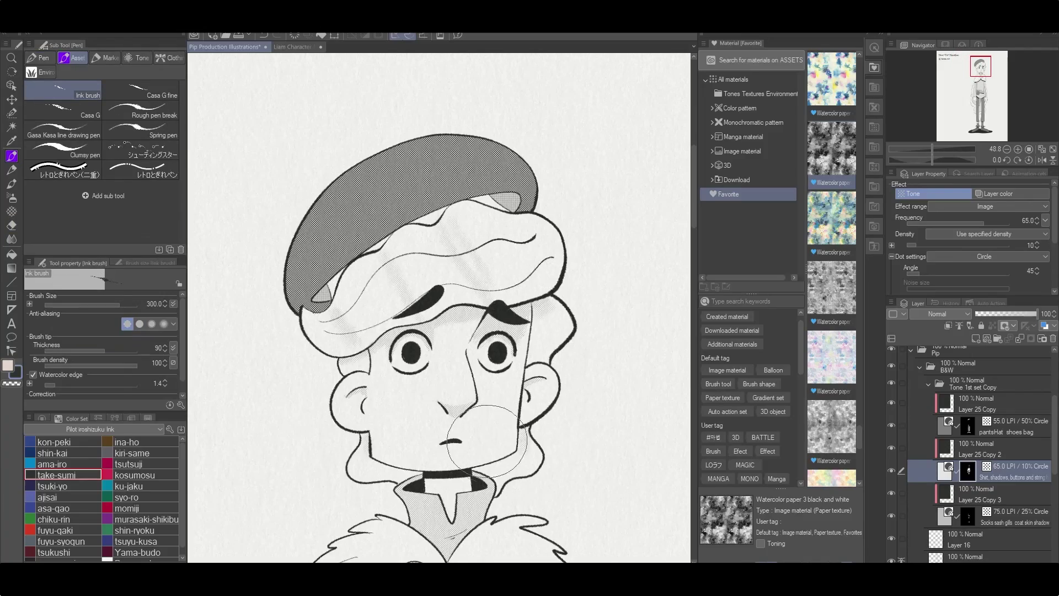
{"action": "scroll", "coordinate": [486, 441], "scroll_direction": "down", "scroll_amount": 6}
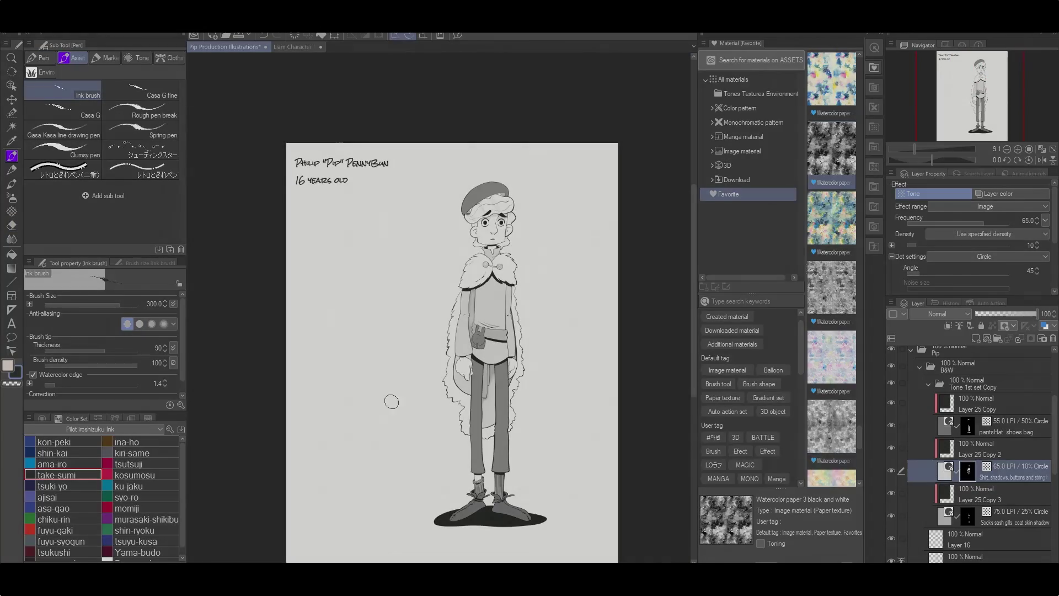